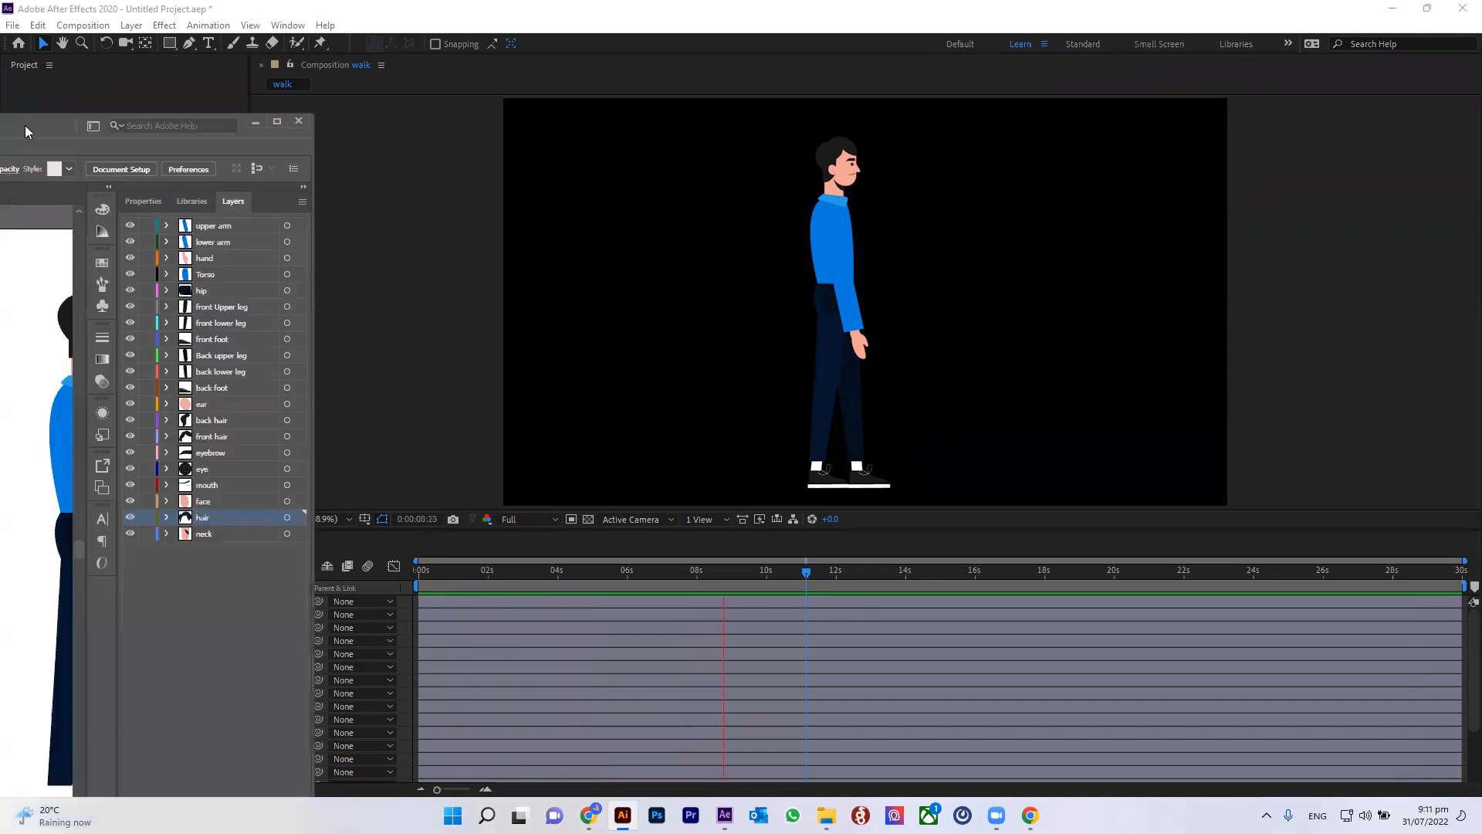
# Step: Bring the Illustrator window forward and maximize it to fill the screen
pyautogui.moveTo(29, 129); pyautogui.dragTo(988, 6)
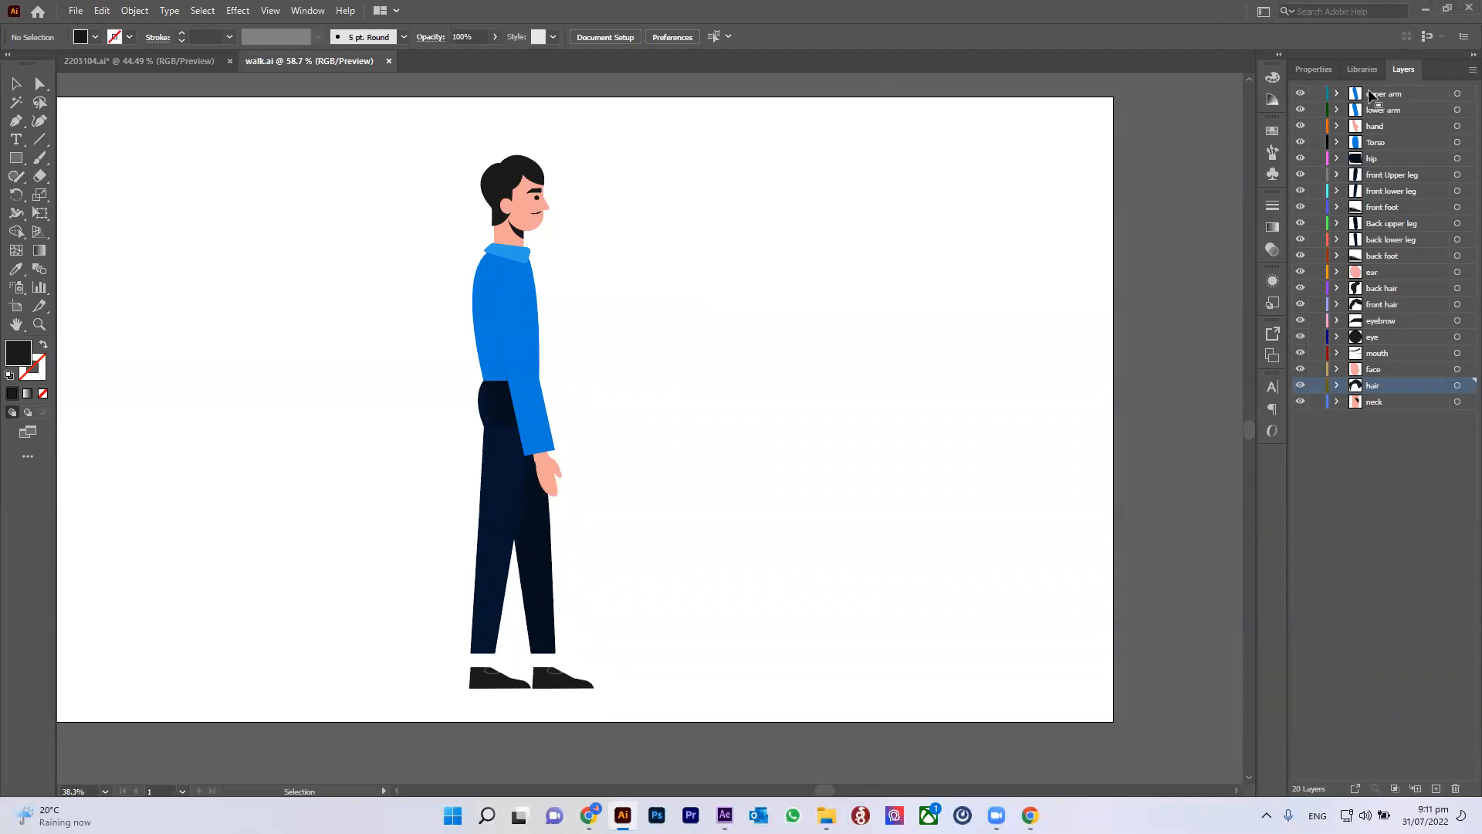
pyautogui.click(1425, 8)
# Step: Switch to the browser, browse the Freepik character results and open the Cartoon boy character template preview
pyautogui.click(589, 815)
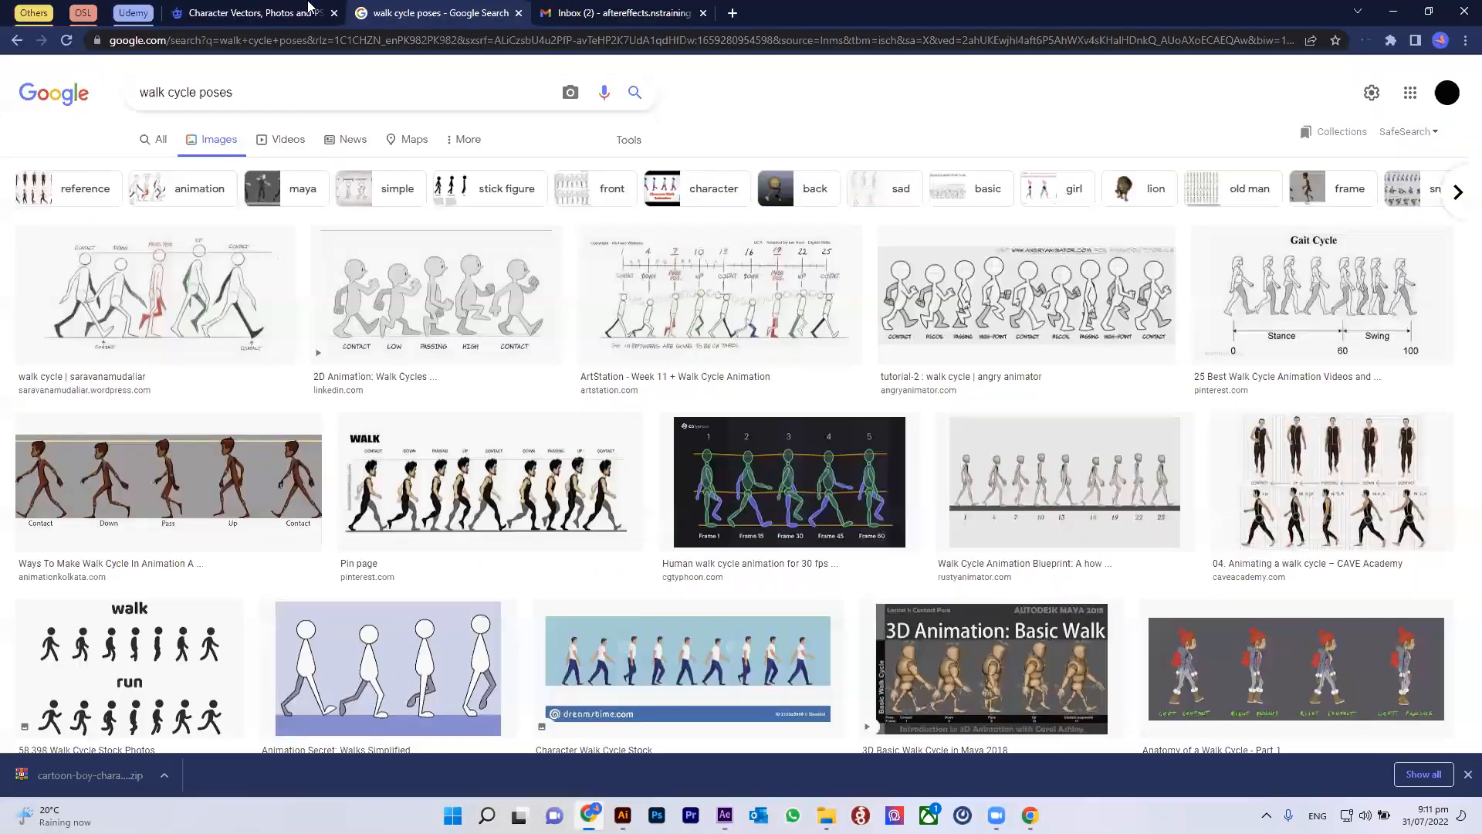
pyautogui.click(248, 23)
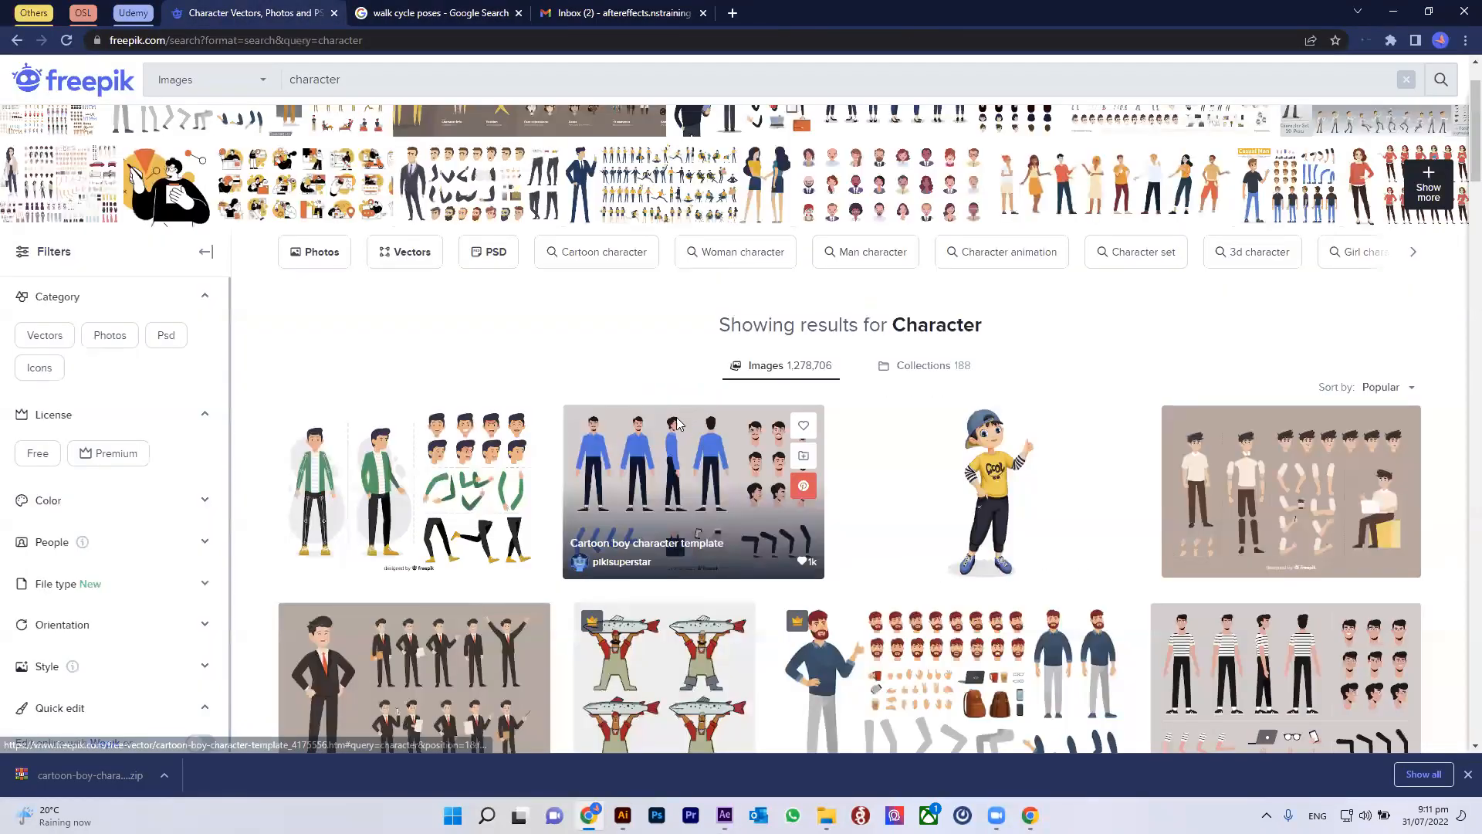
pyautogui.scroll(-5, 487, 348)
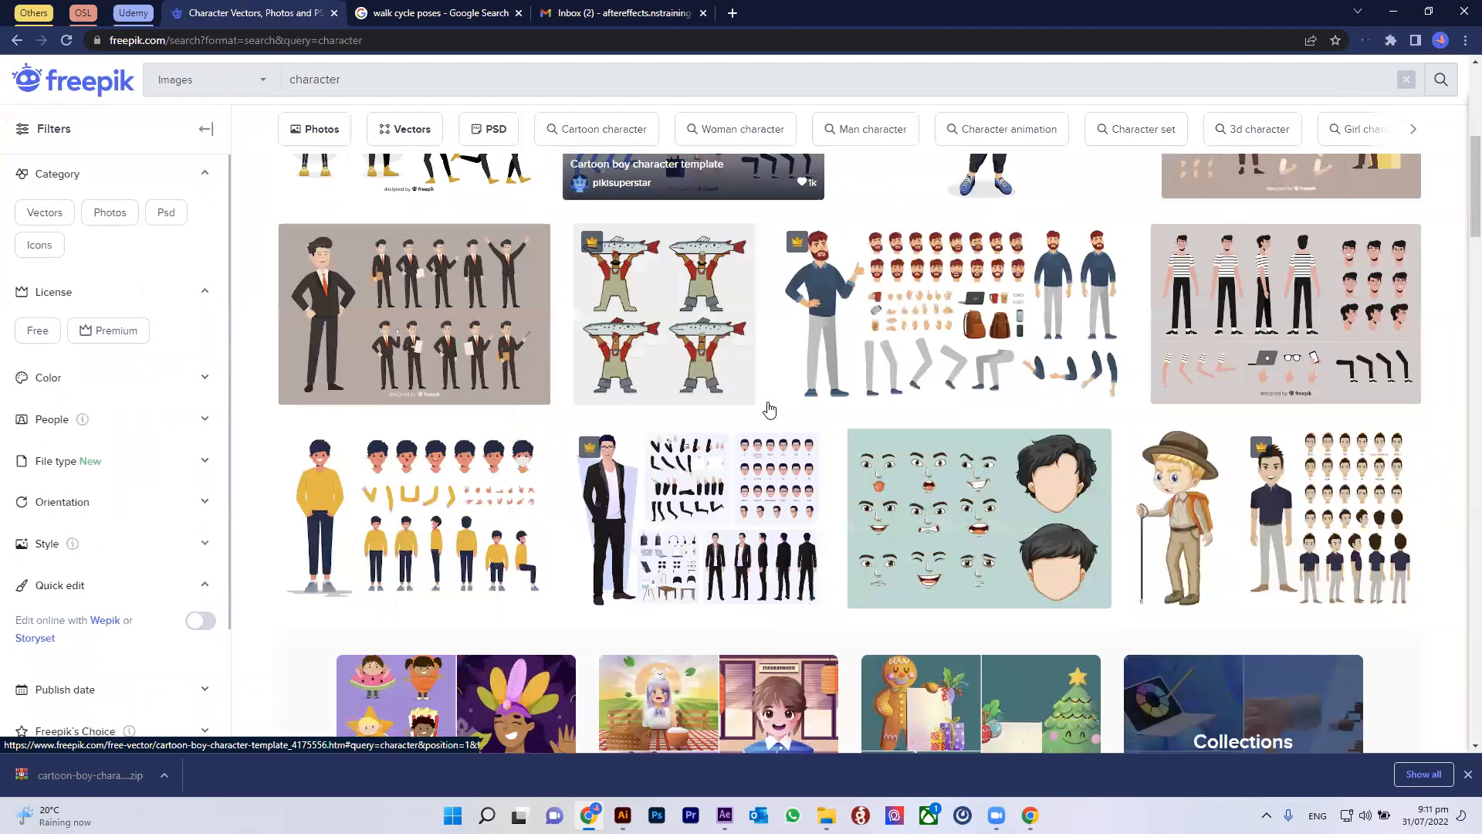
pyautogui.scroll(-2, 1133, 430)
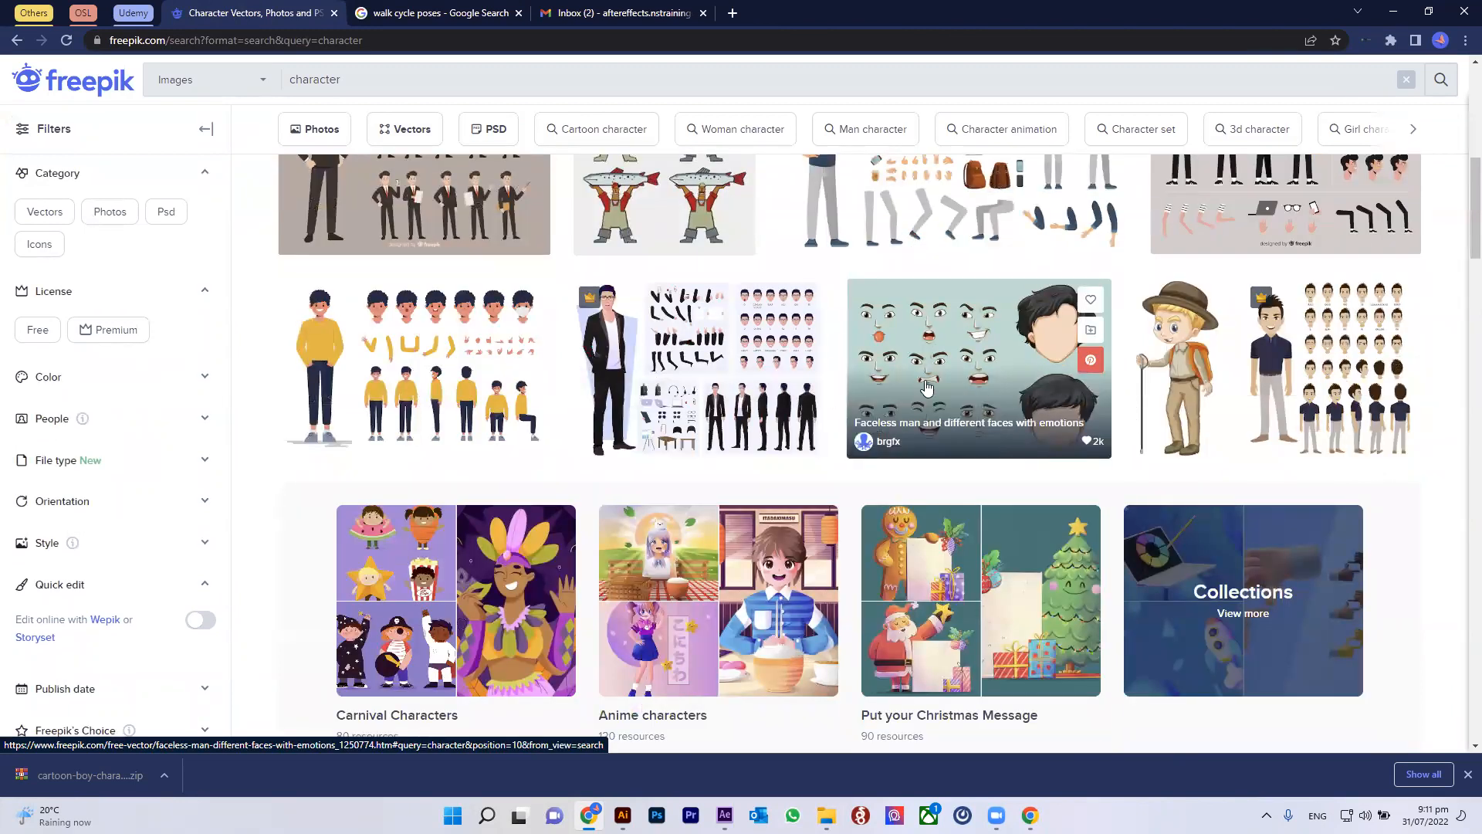
pyautogui.scroll(7, 443, 131)
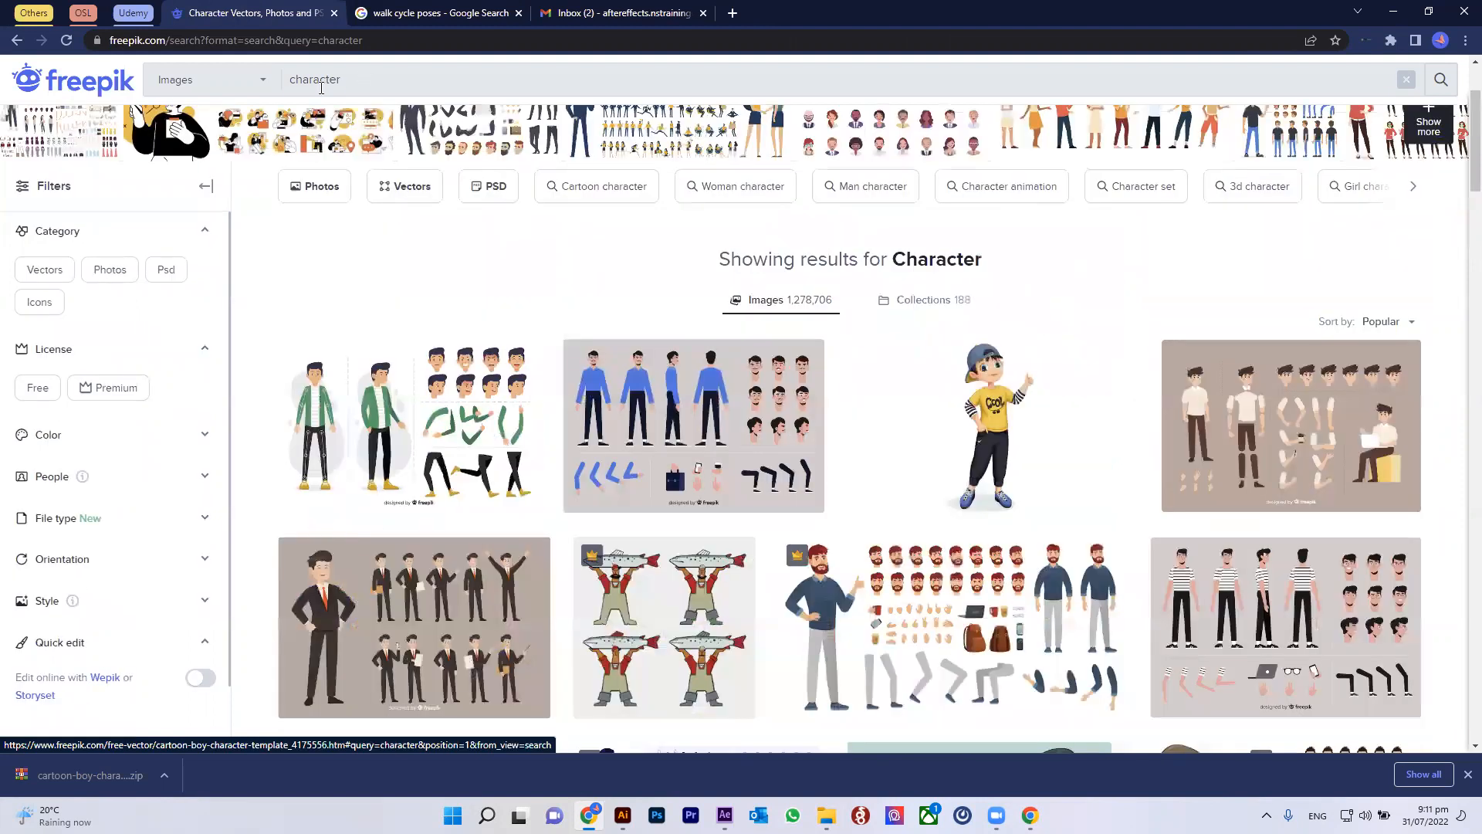
pyautogui.doubleClick(361, 79)
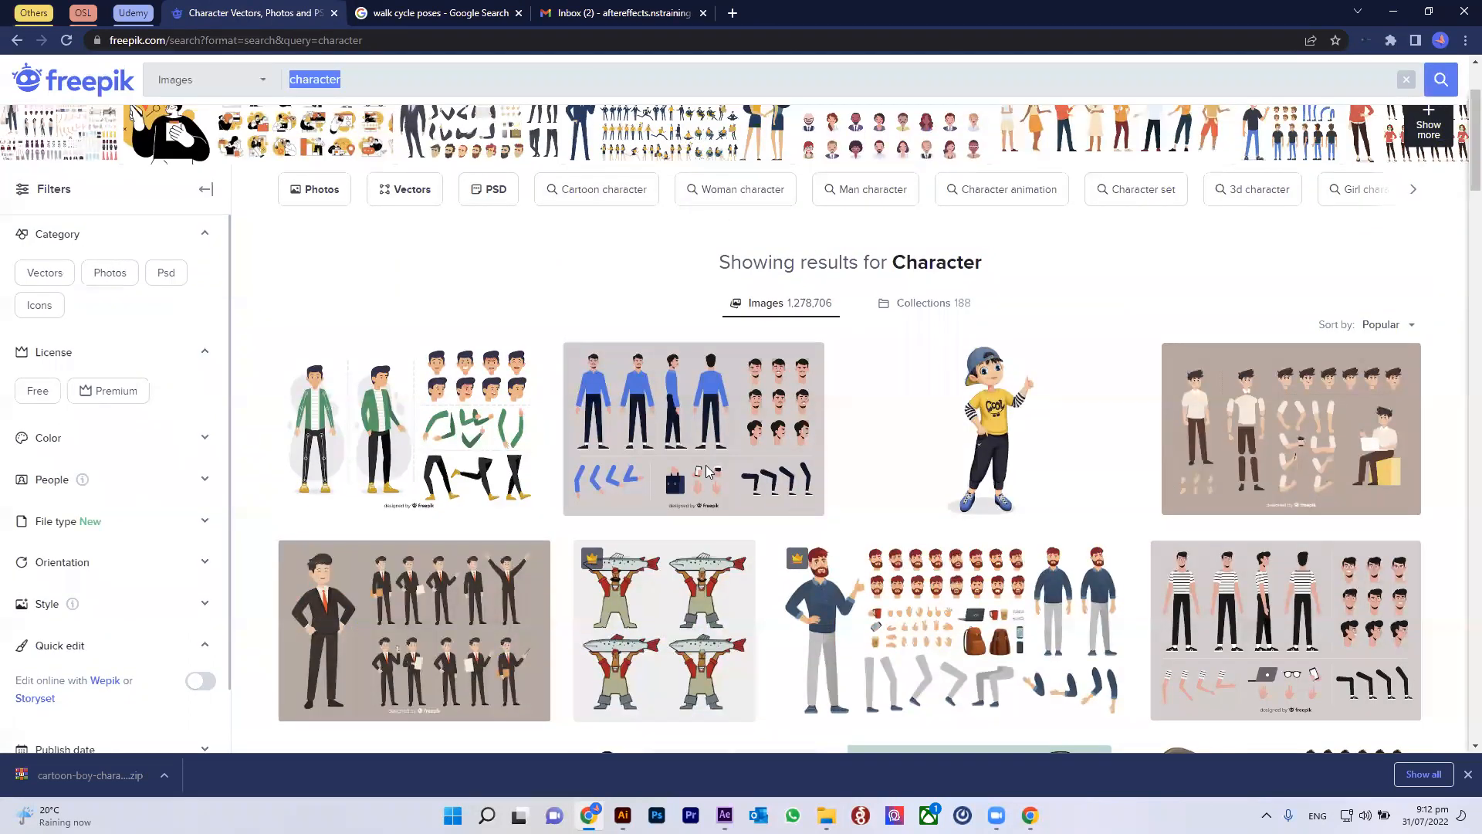
pyautogui.scroll(-1, 695, 463)
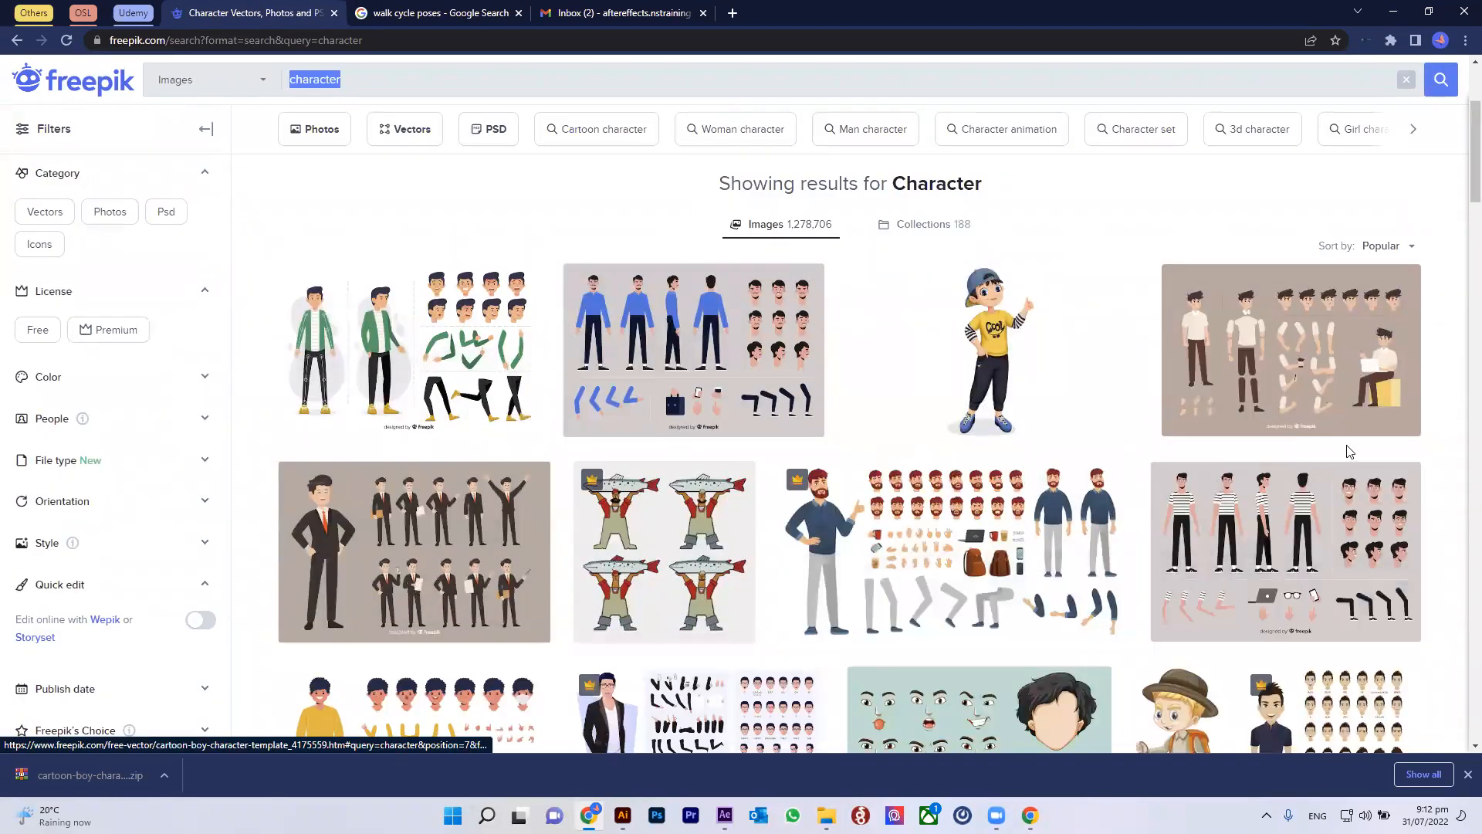
pyautogui.scroll(-1, 1382, 525)
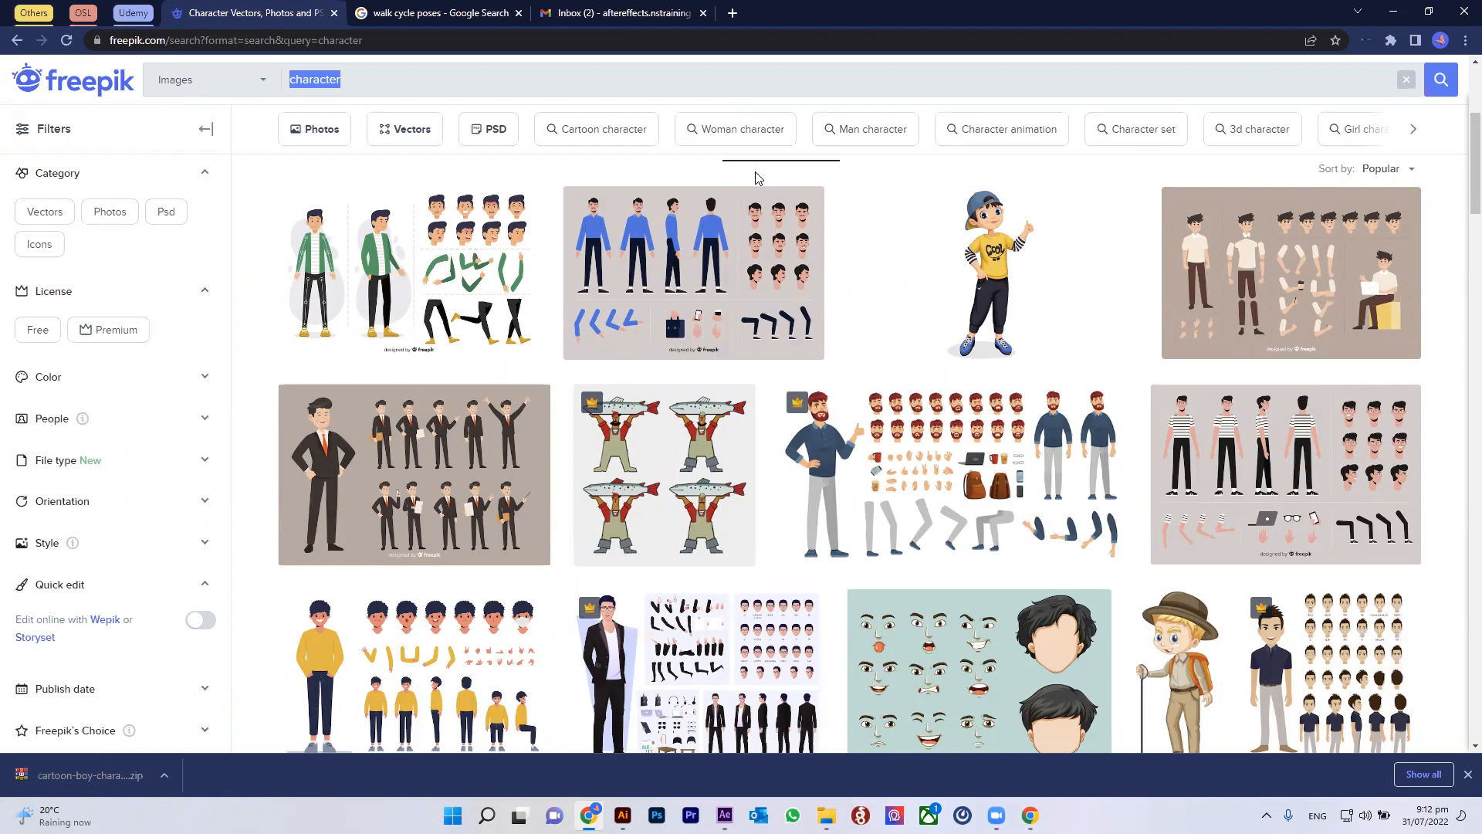
pyautogui.moveTo(62, 815)
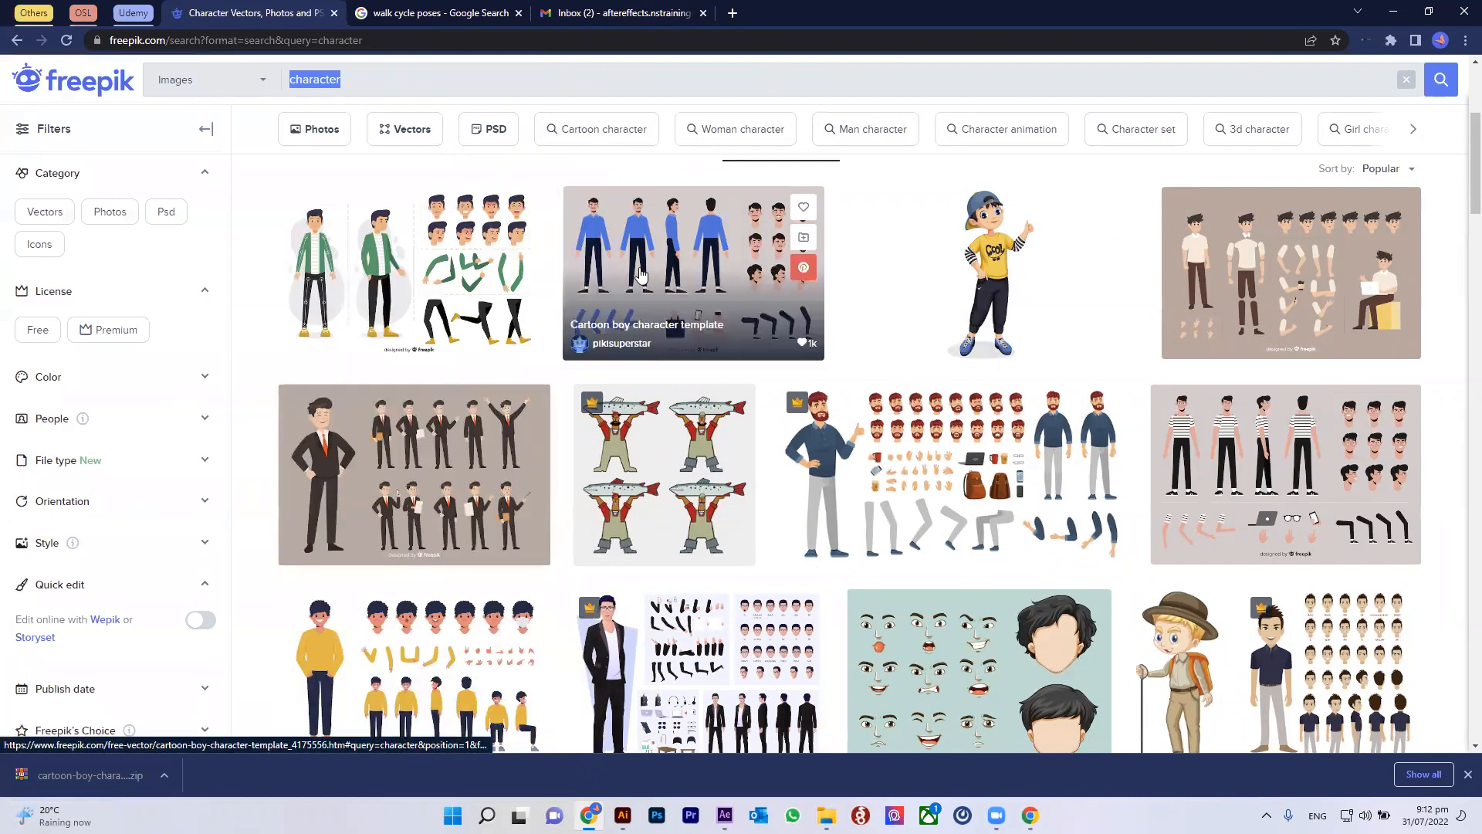
pyautogui.click(652, 237)
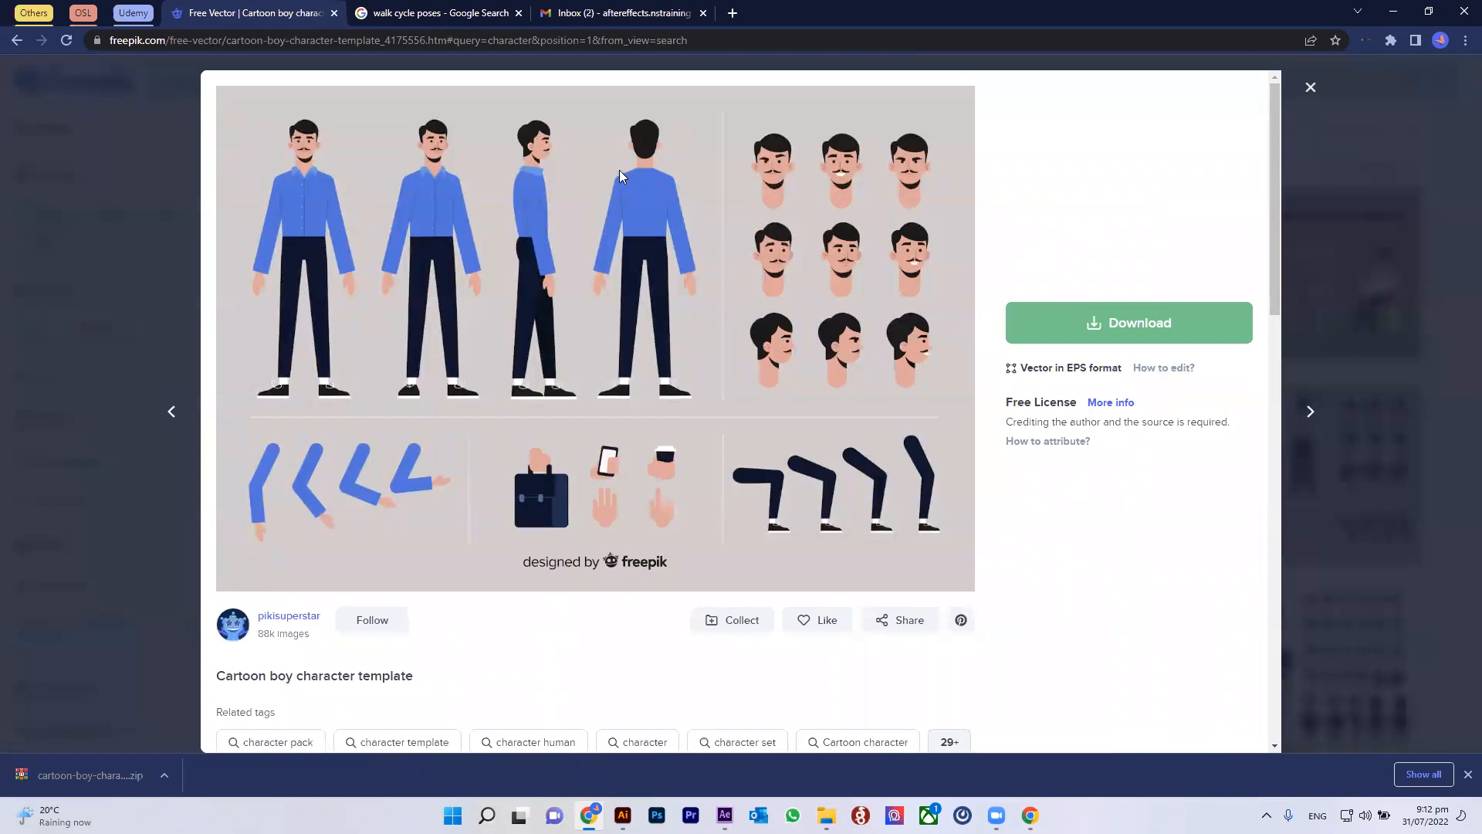
# Step: Return to Illustrator, open the 2203104.ai document, zoom in on the template and turn on the BACKGROUND layer's visibility
pyautogui.click(623, 816)
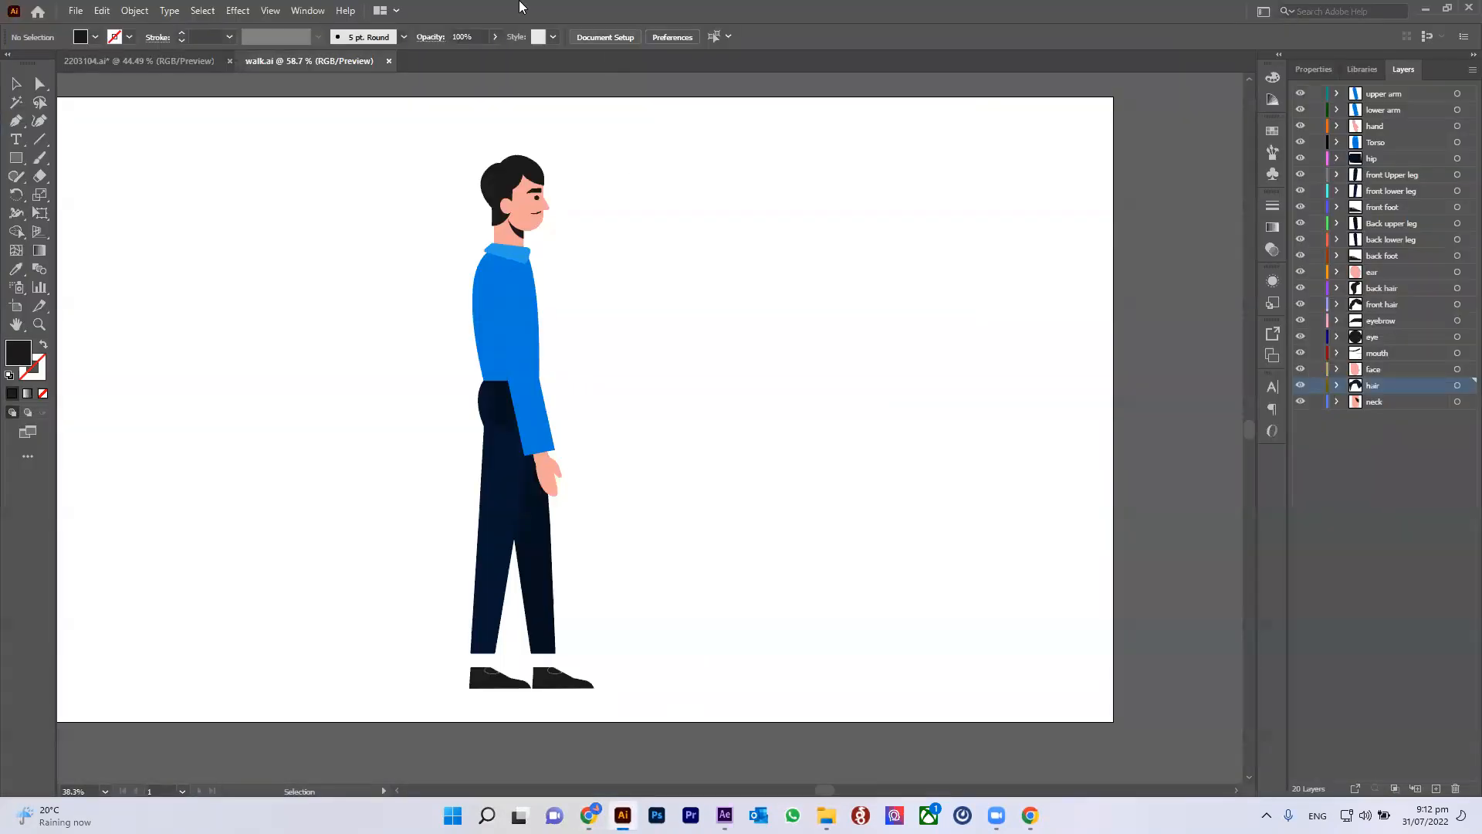
pyautogui.click(124, 67)
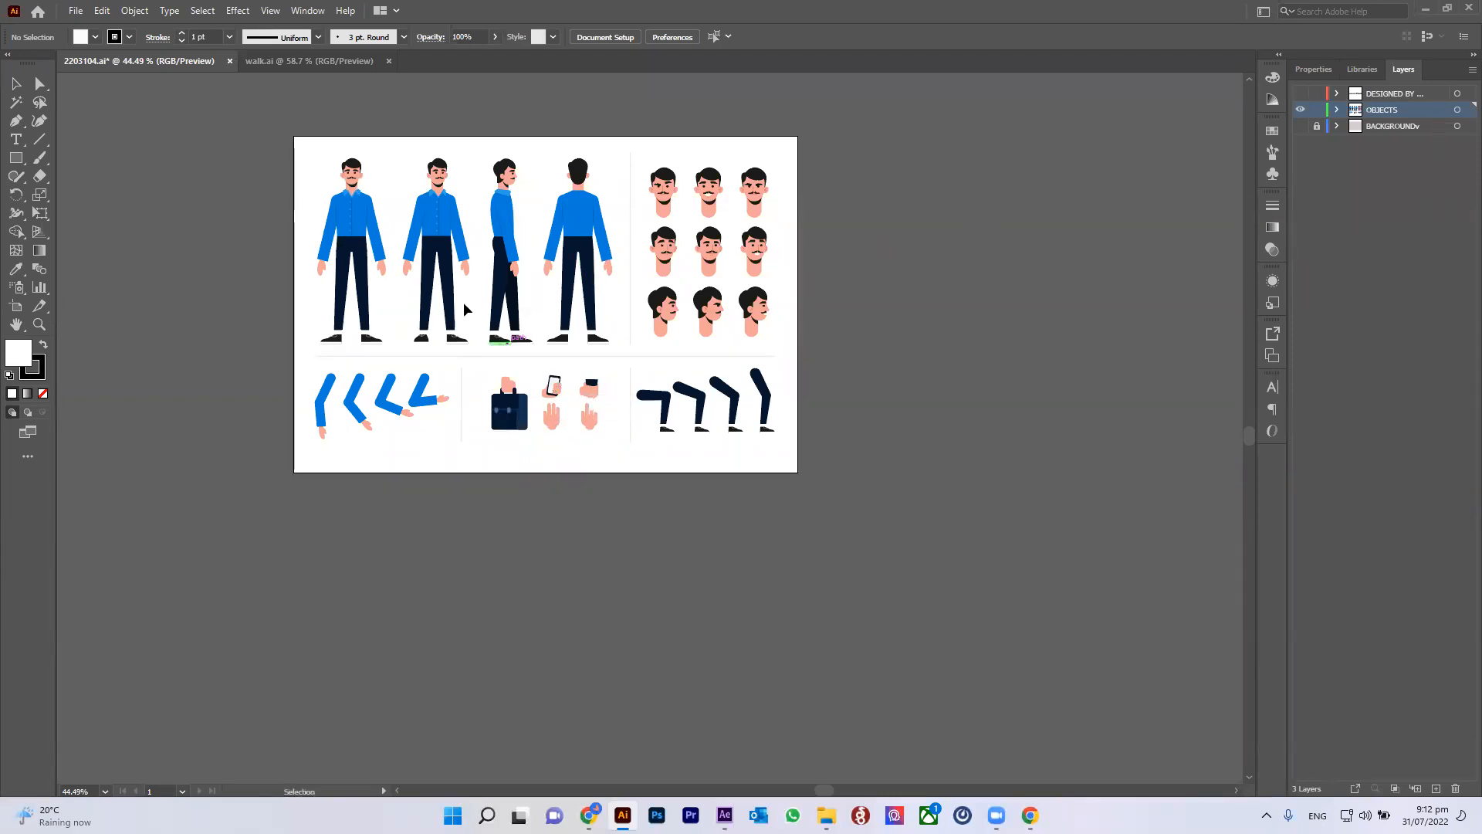
pyautogui.scroll(3, 463, 303)
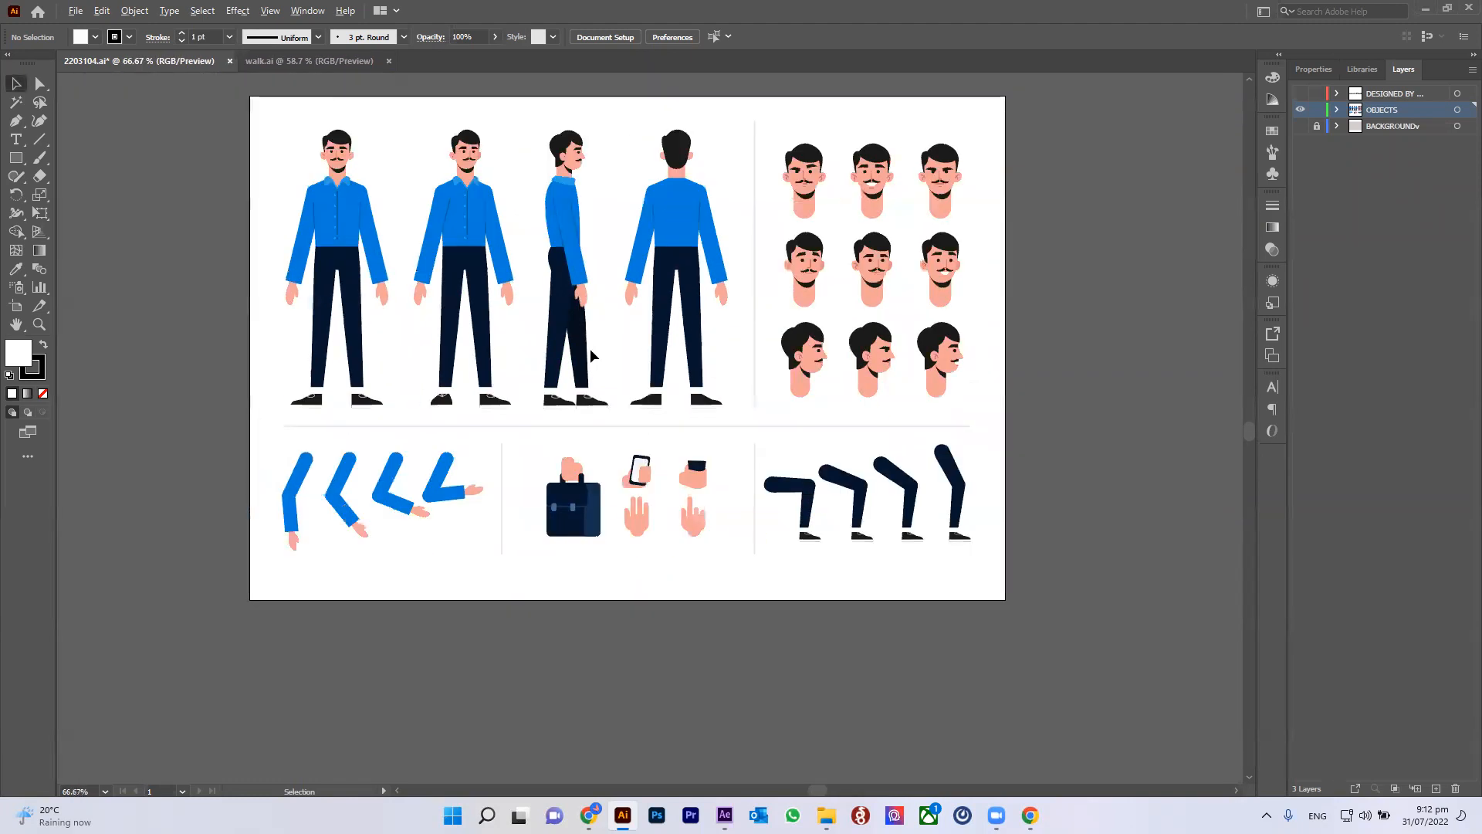
pyautogui.scroll(-1, 590, 354)
pyautogui.moveTo(554, 328); pyautogui.dragTo(582, 333)
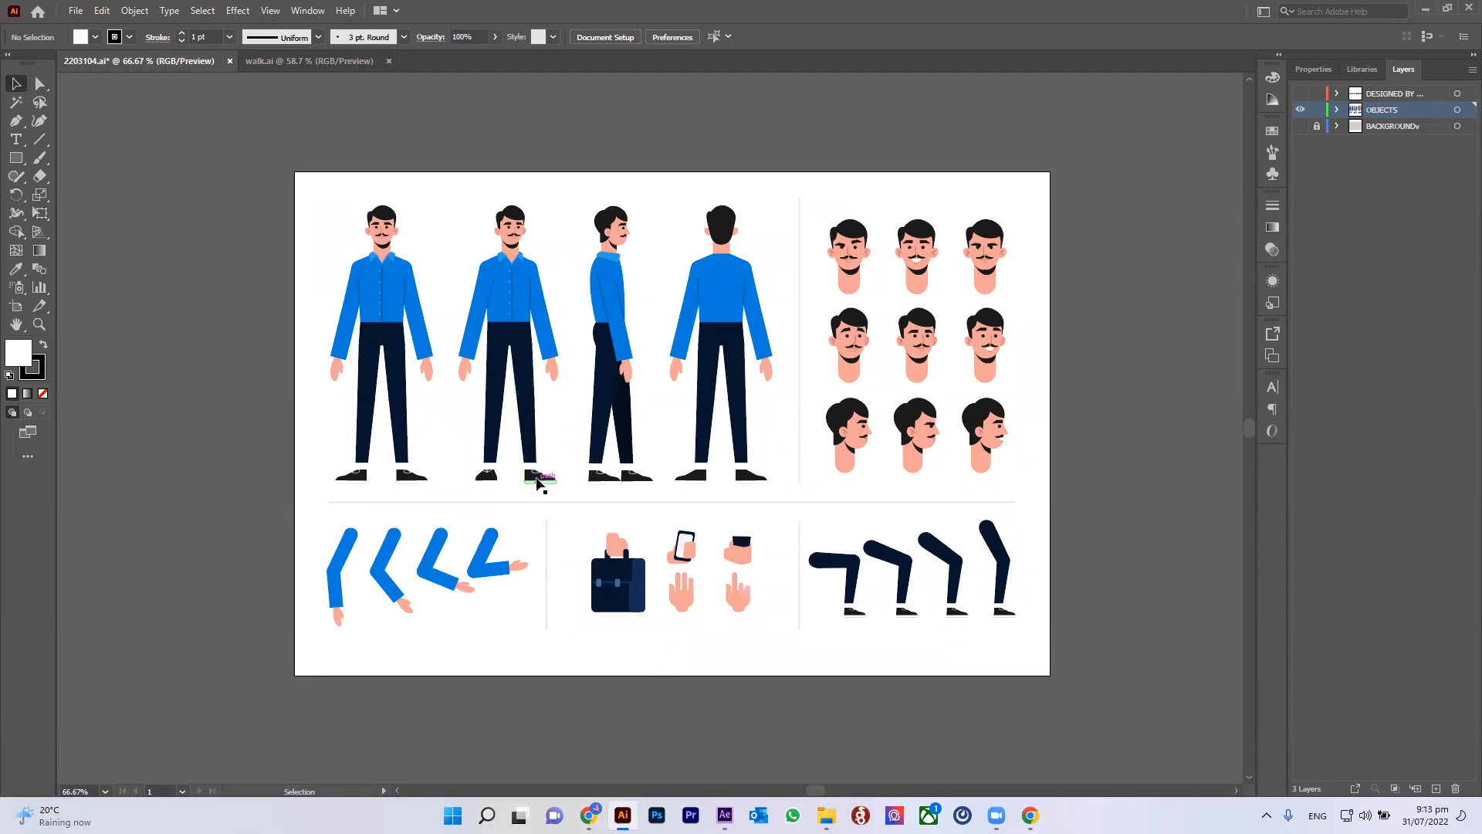
pyautogui.click(1299, 126)
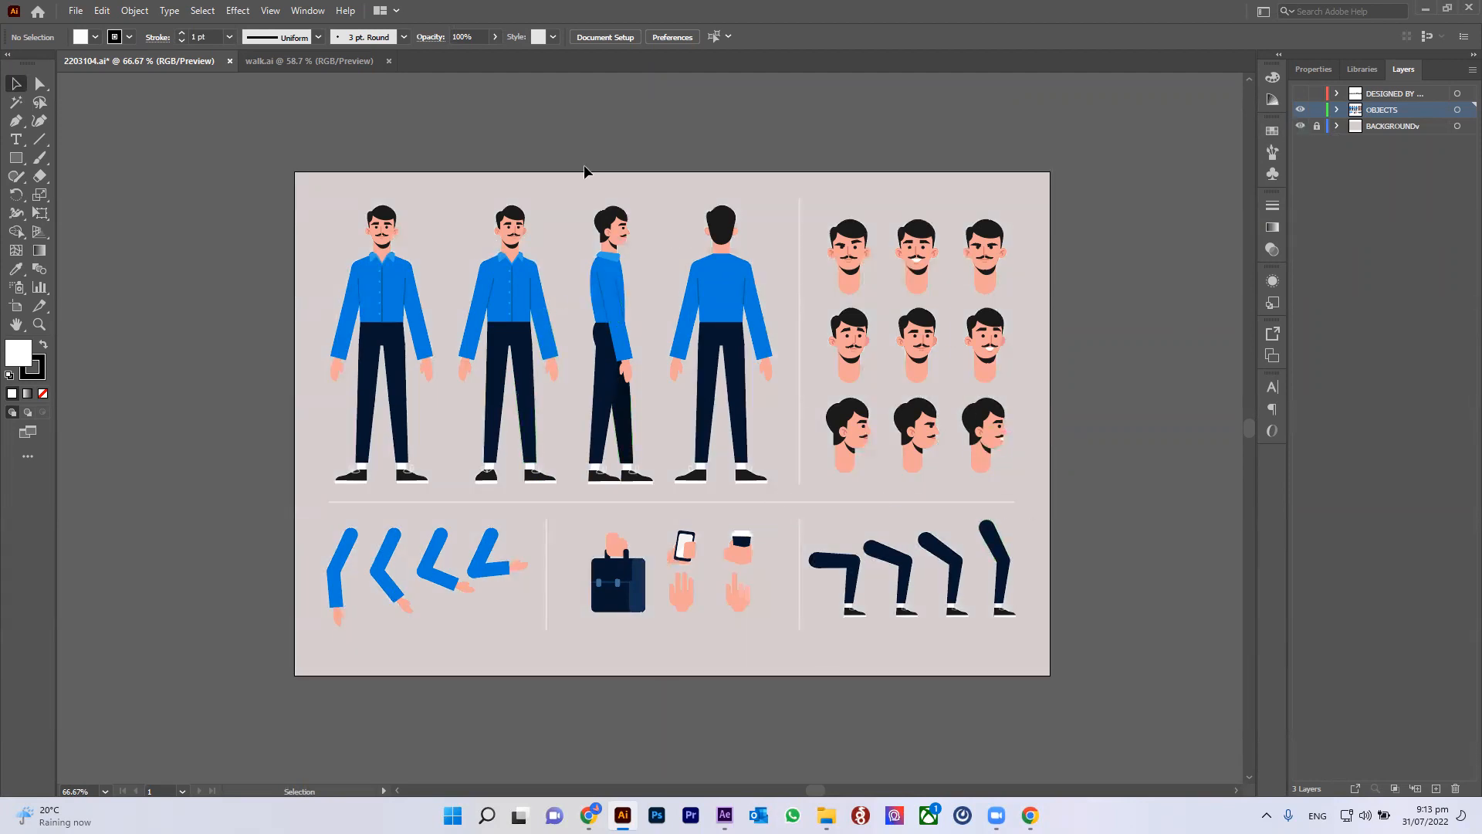
pyautogui.moveTo(566, 182); pyautogui.dragTo(637, 428)
pyautogui.moveTo(665, 512); pyautogui.dragTo(664, 516)
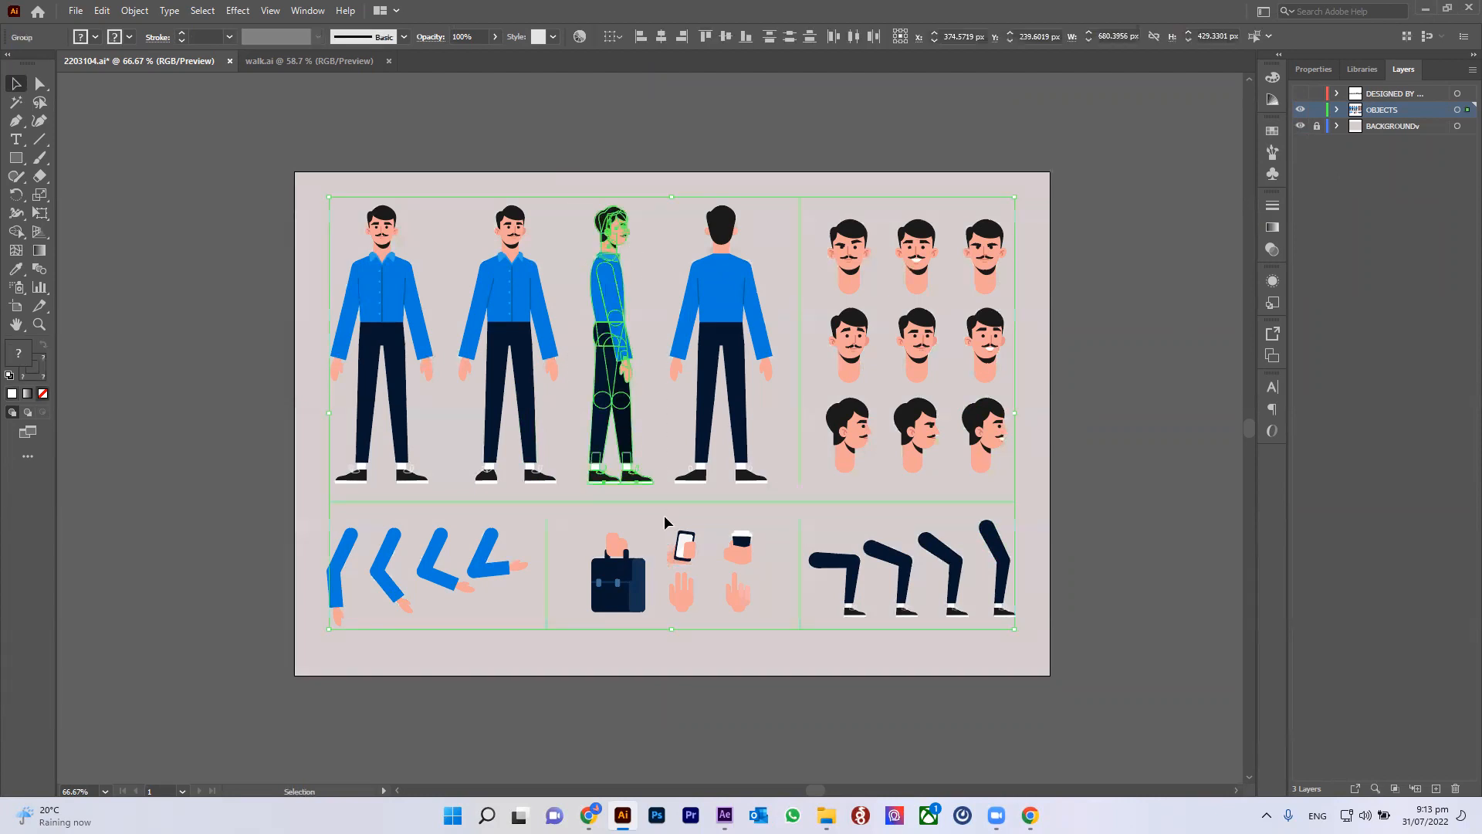
pyautogui.click(1148, 262)
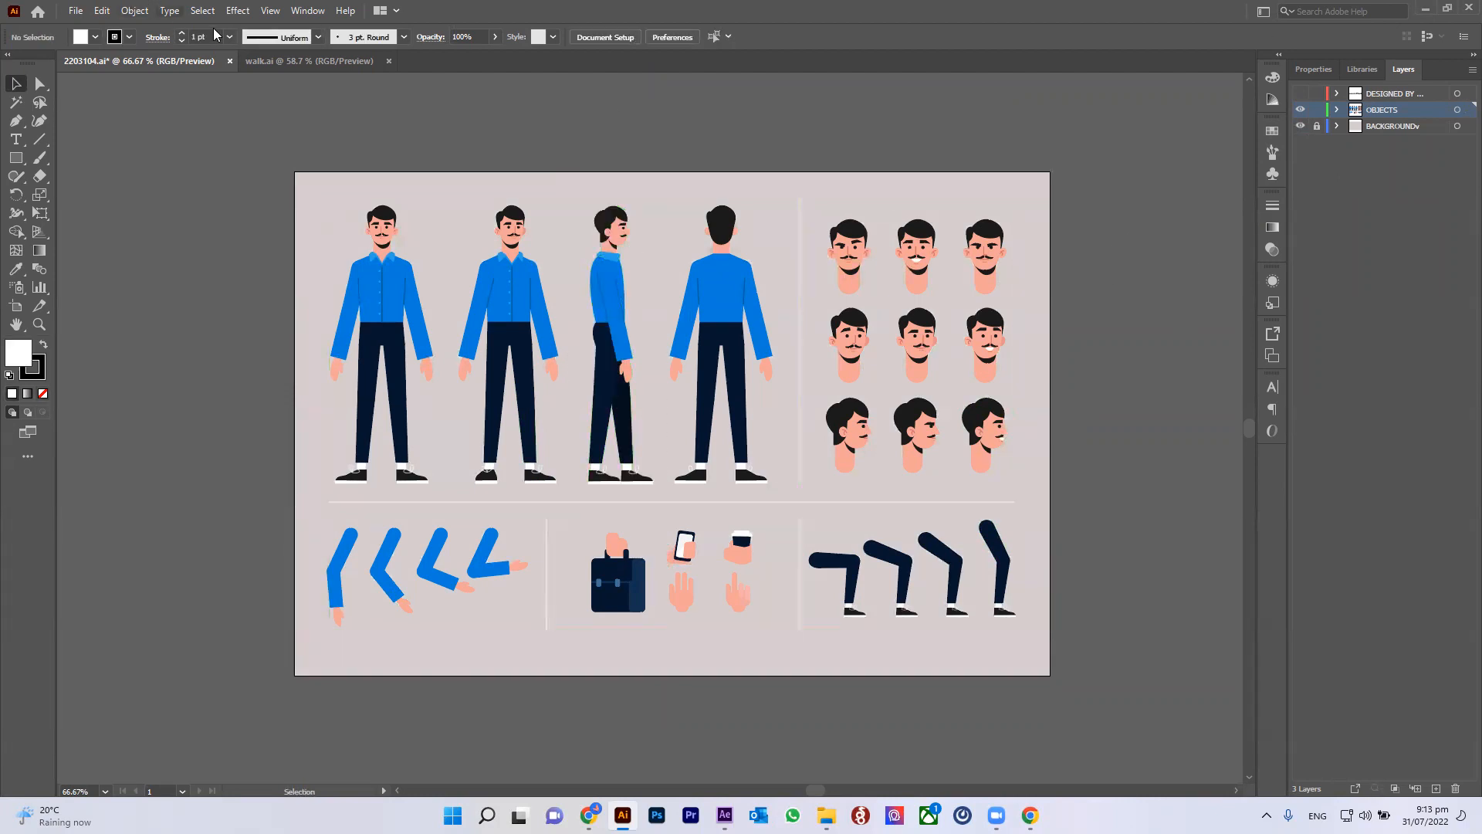
# Step: Switch to the walk.ai document and select the whole character to examine its separate body-part layers
pyautogui.click(307, 63)
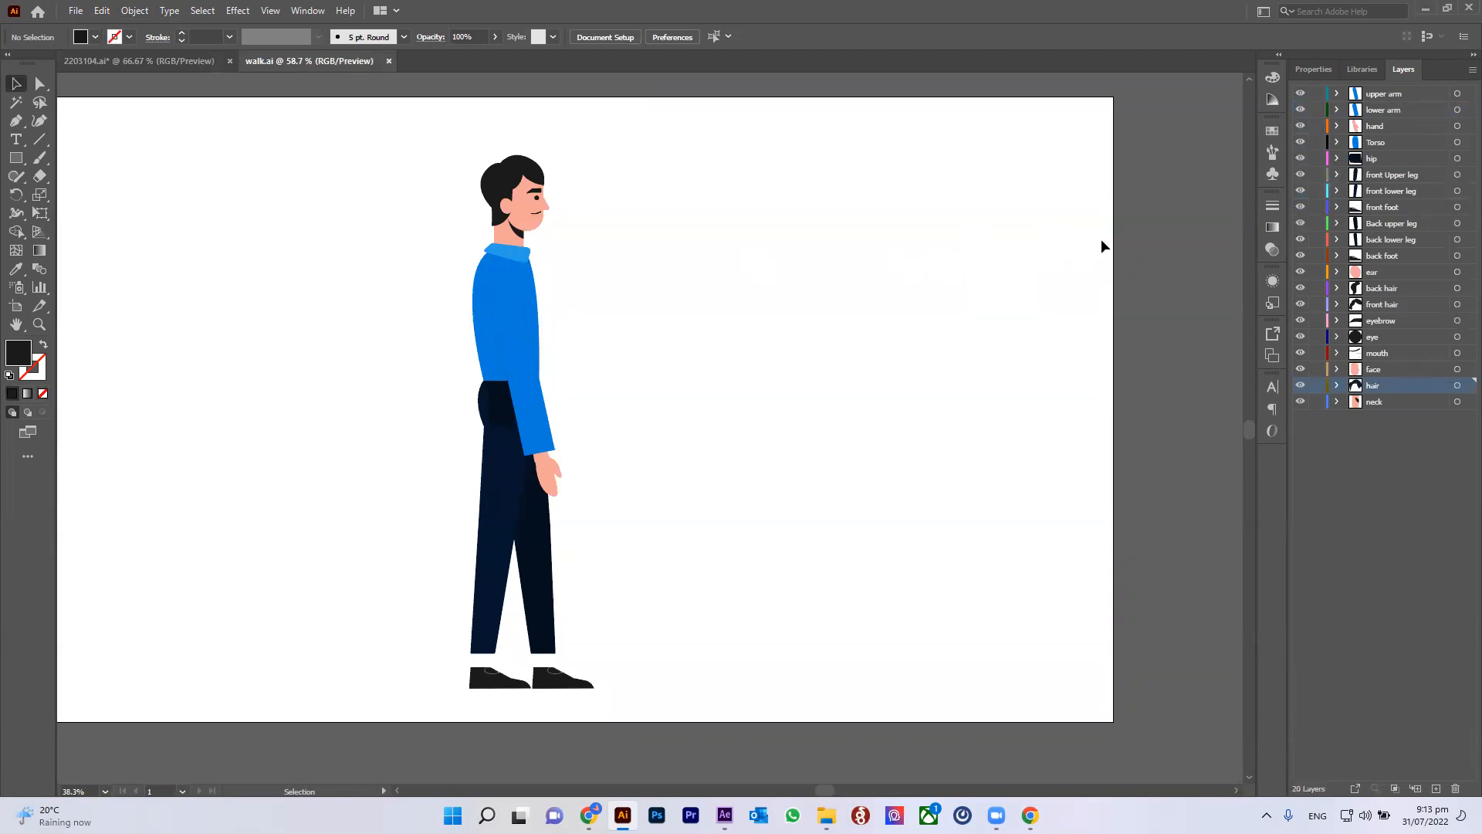
pyautogui.scroll(-2, 836, 321)
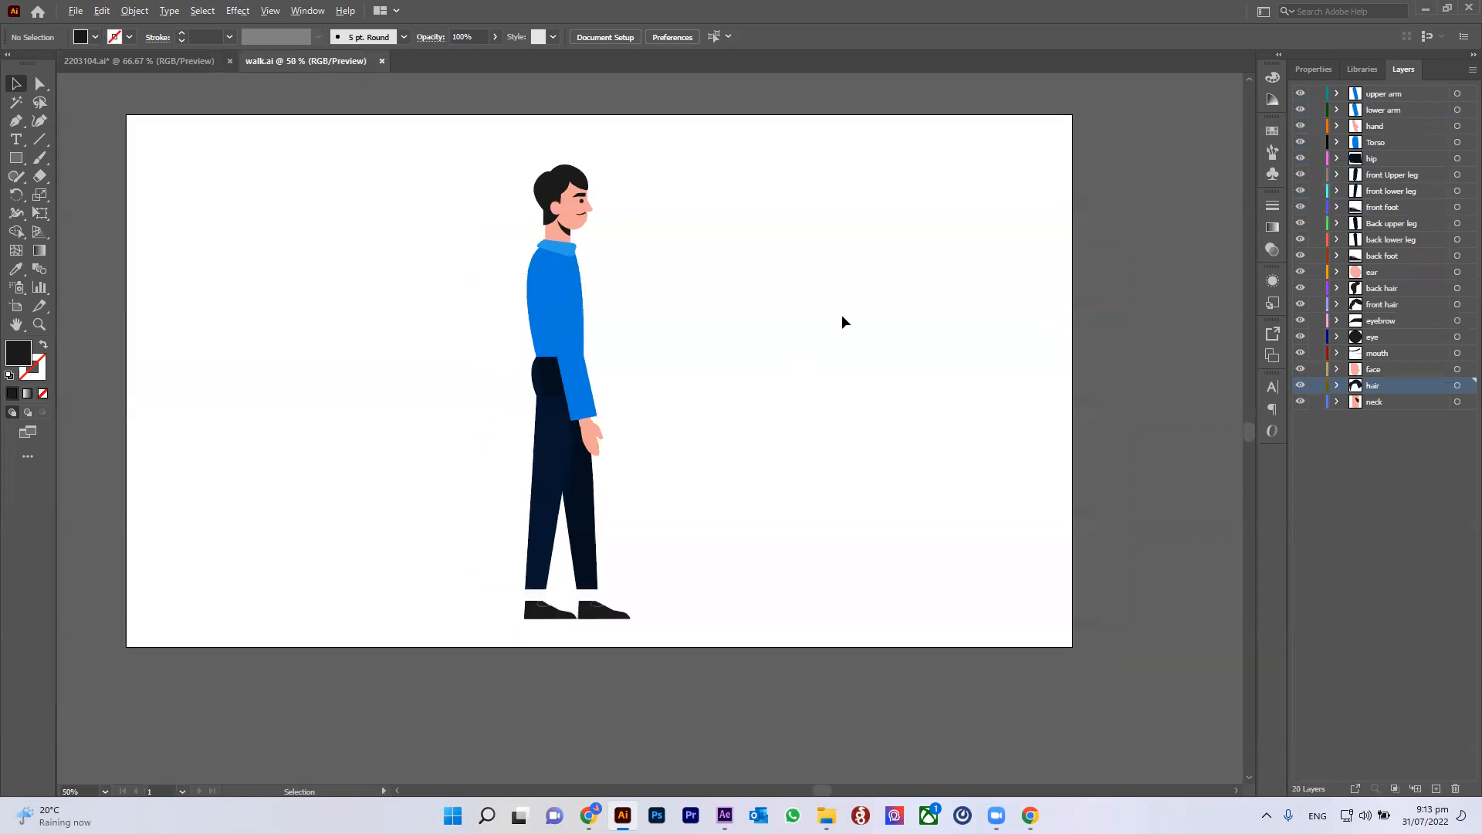
pyautogui.scroll(1, 674, 337)
pyautogui.moveTo(489, 108); pyautogui.dragTo(702, 741)
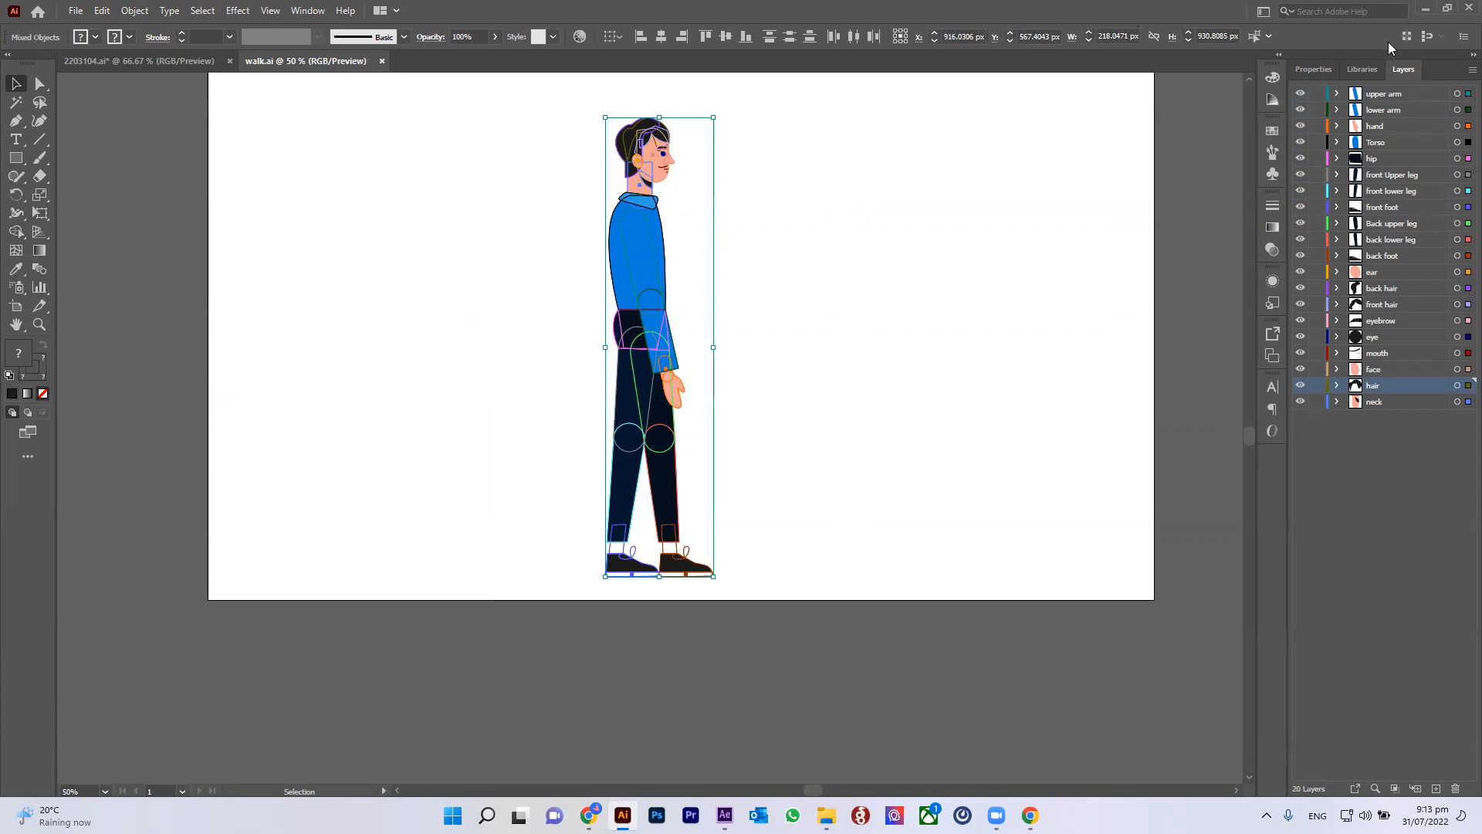
pyautogui.click(1194, 367)
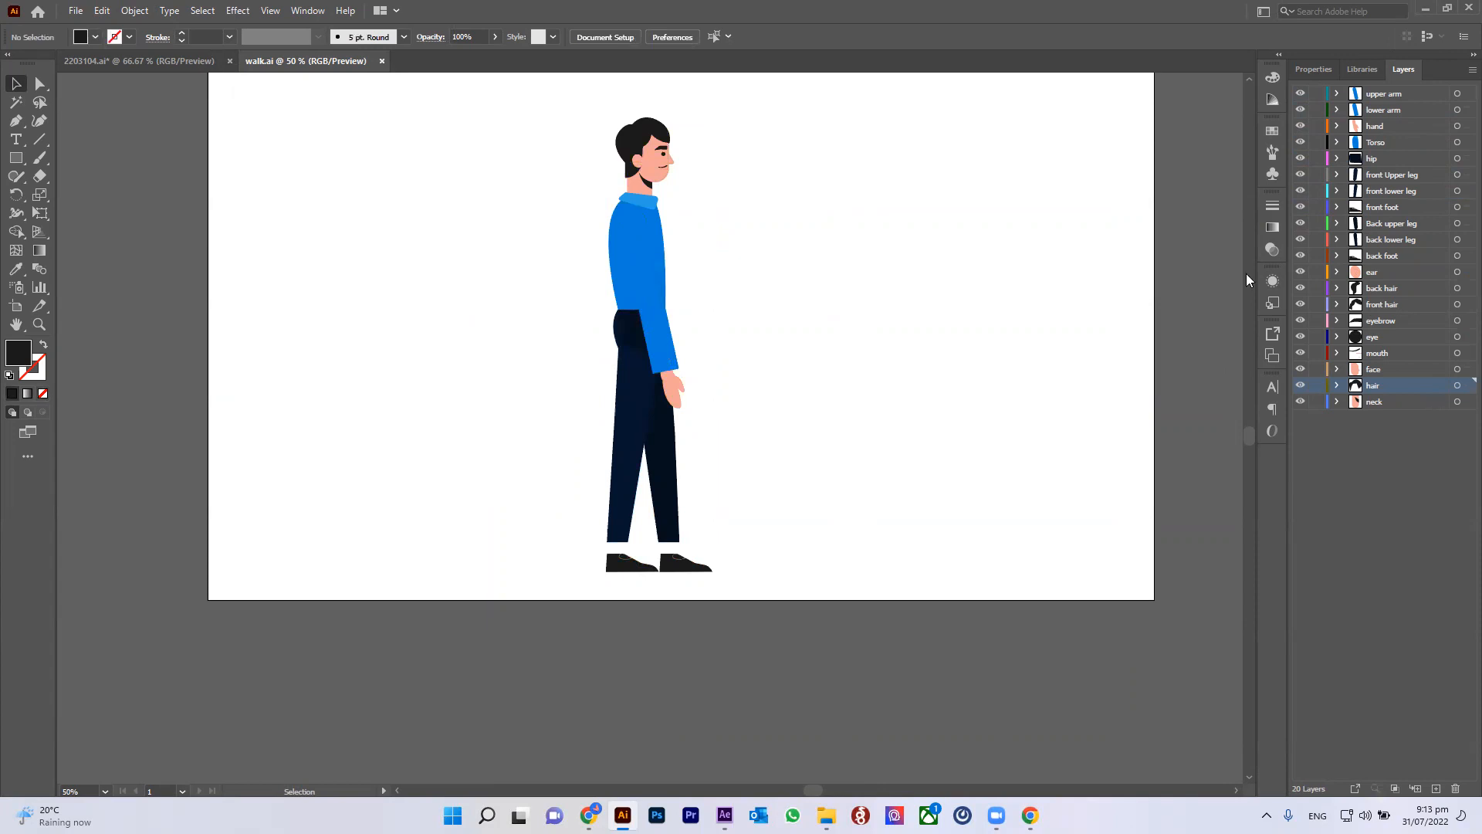
# Step: Draw a tall triangular shape with the Pen tool beside the character, then select and delete it
pyautogui.press('p')
pyautogui.click(807, 319)
pyautogui.click(789, 564)
pyautogui.click(811, 564)
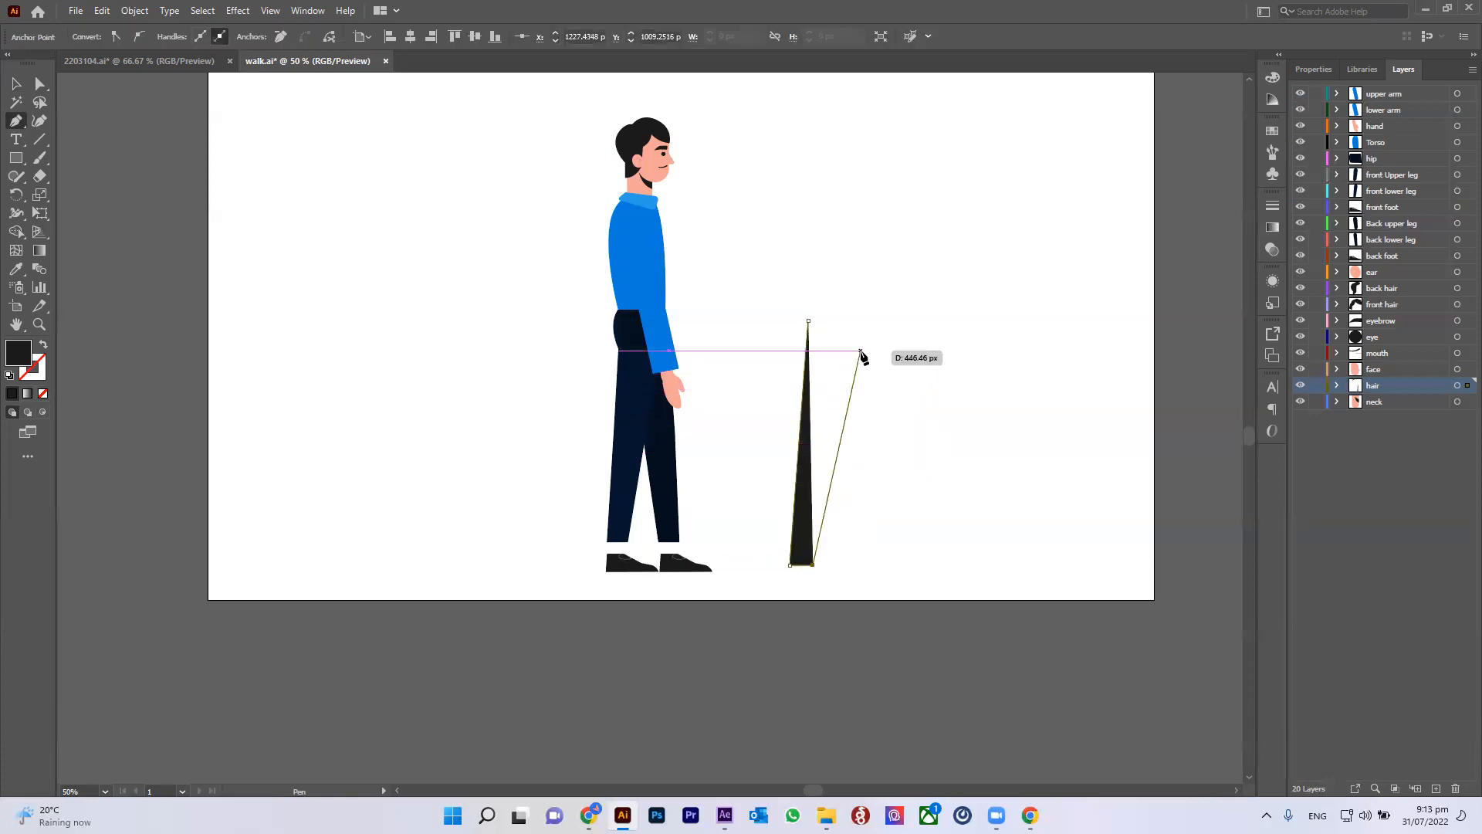
pyautogui.click(862, 325)
pyautogui.click(801, 321)
pyautogui.press('v')
pyautogui.click(432, 299)
pyautogui.click(807, 494)
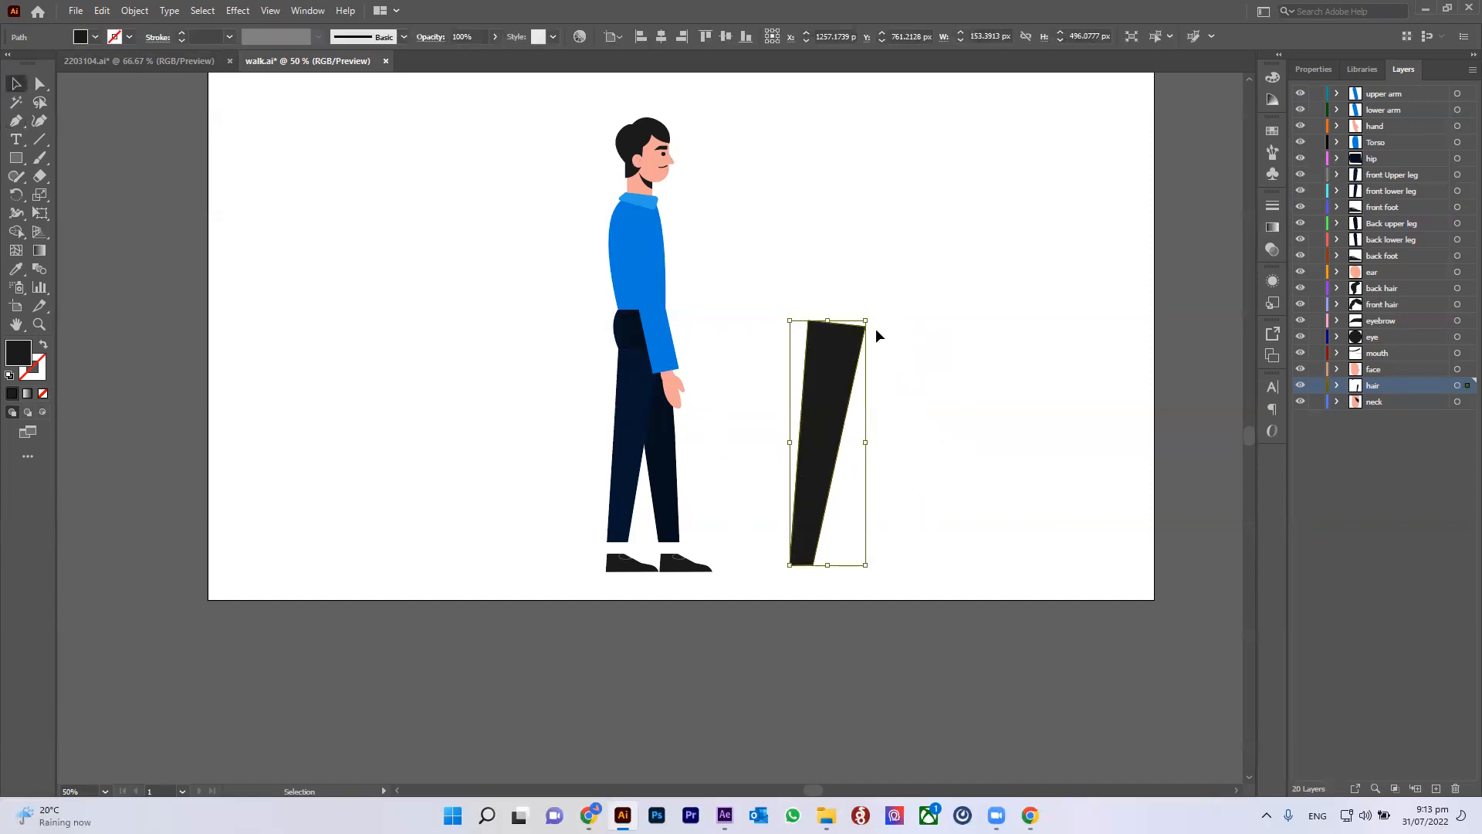
pyautogui.press('Delete')
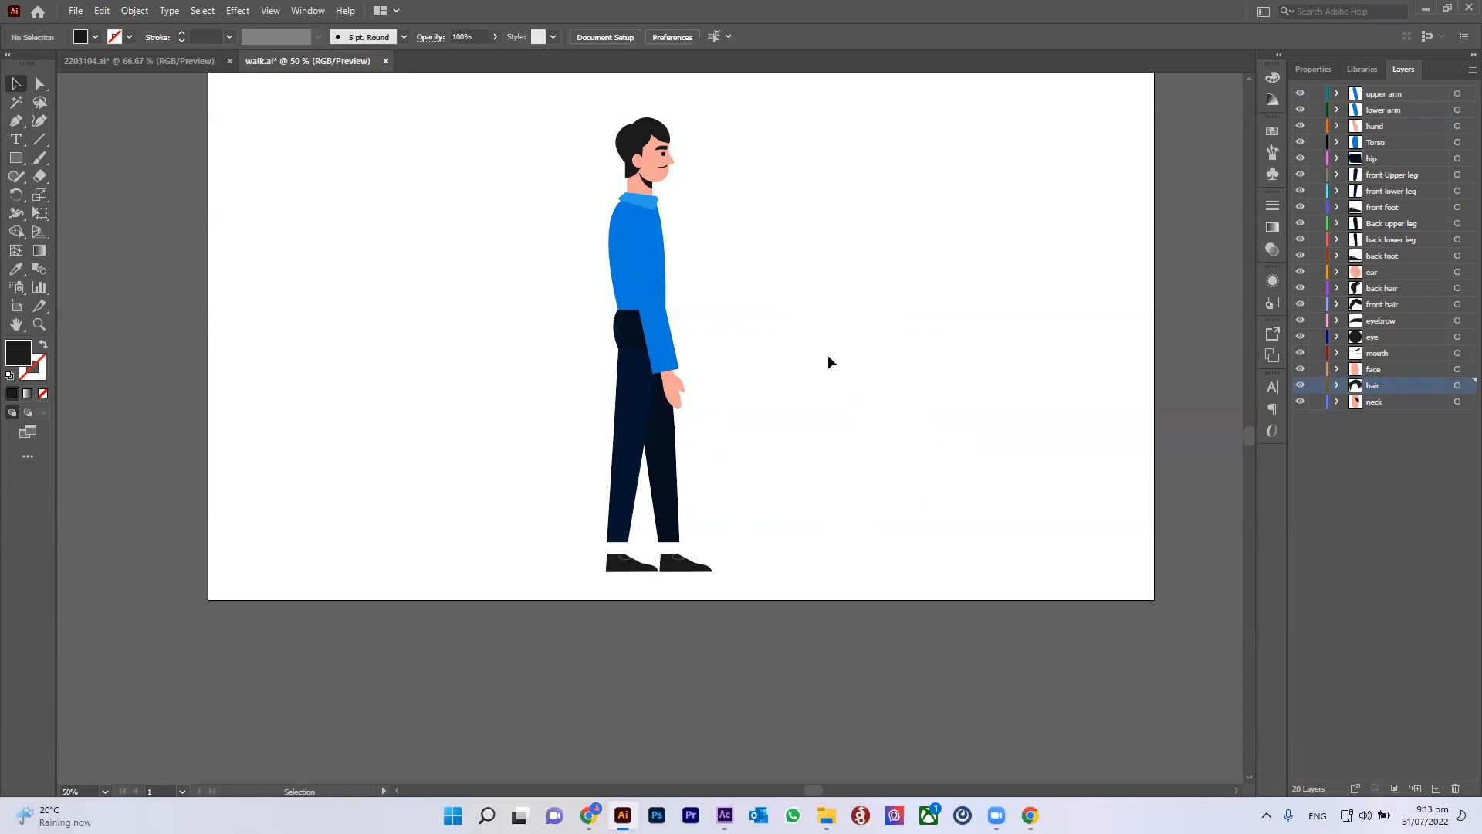
# Step: Try swinging the front leg backward from the hip, then undo the change
pyautogui.click(630, 413)
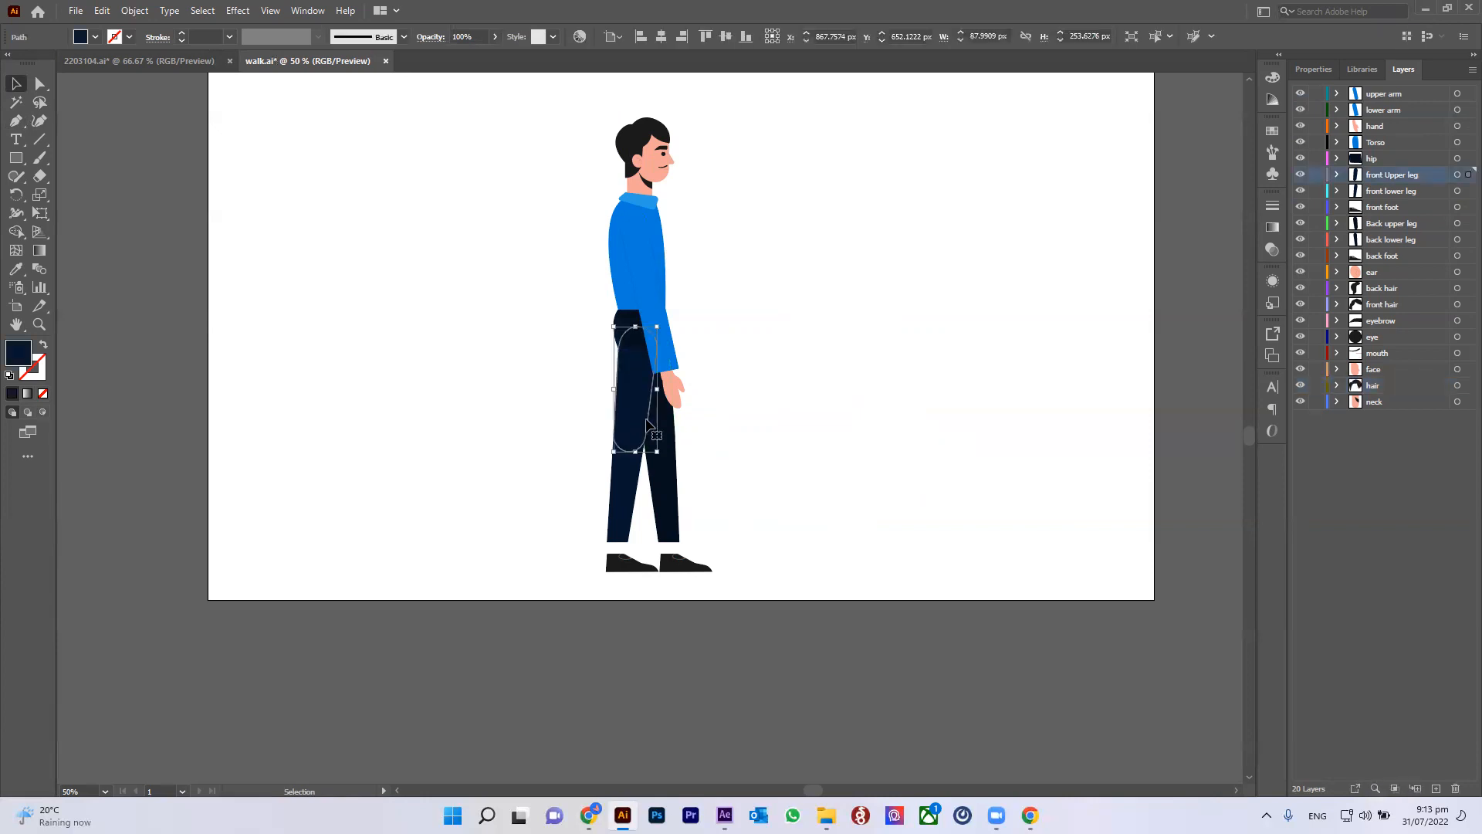
pyautogui.click(631, 494)
pyautogui.moveTo(549, 550); pyautogui.dragTo(619, 599)
pyautogui.moveTo(636, 466); pyautogui.dragTo(610, 465)
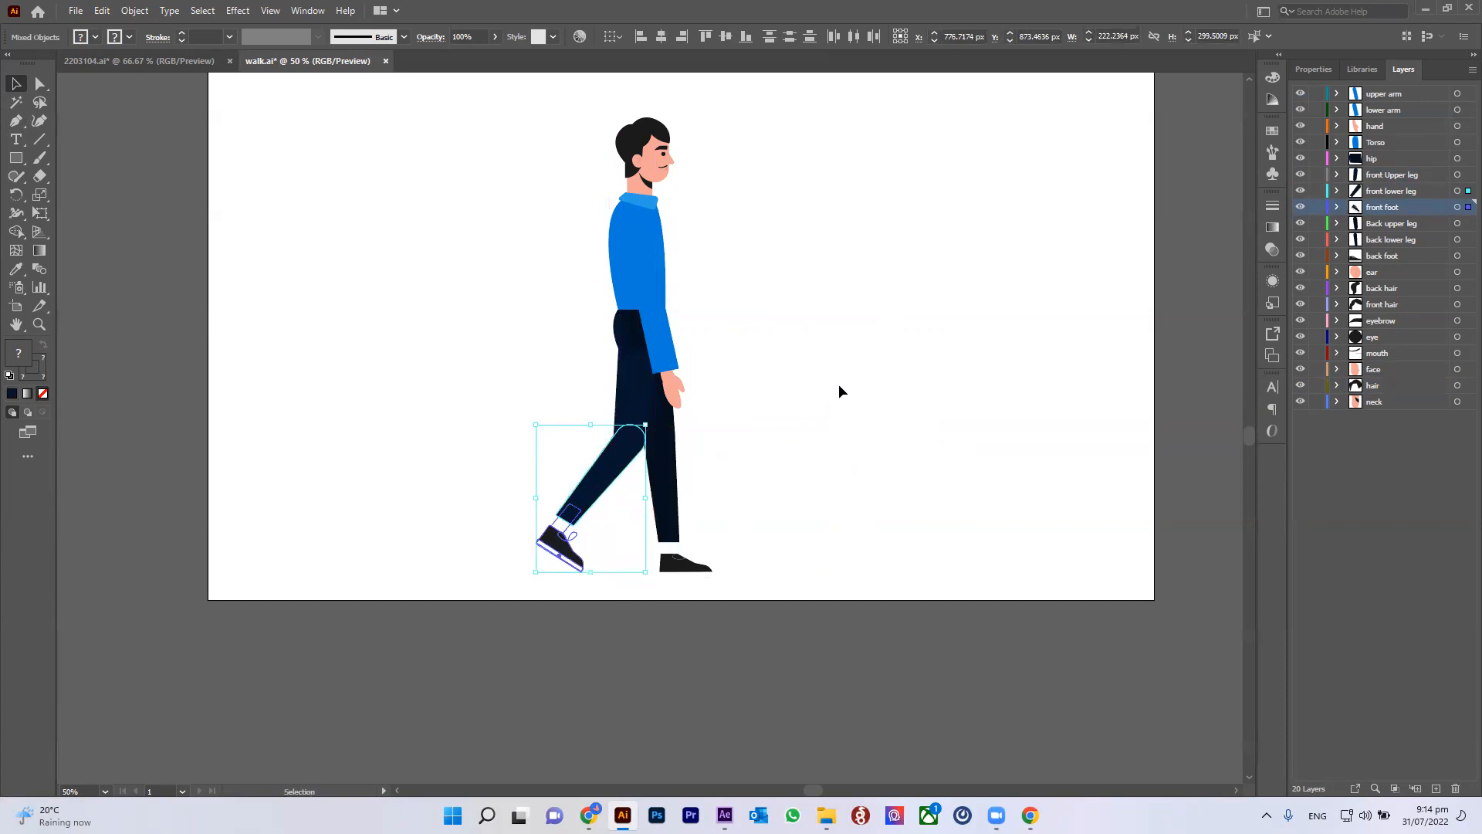
pyautogui.click(869, 308)
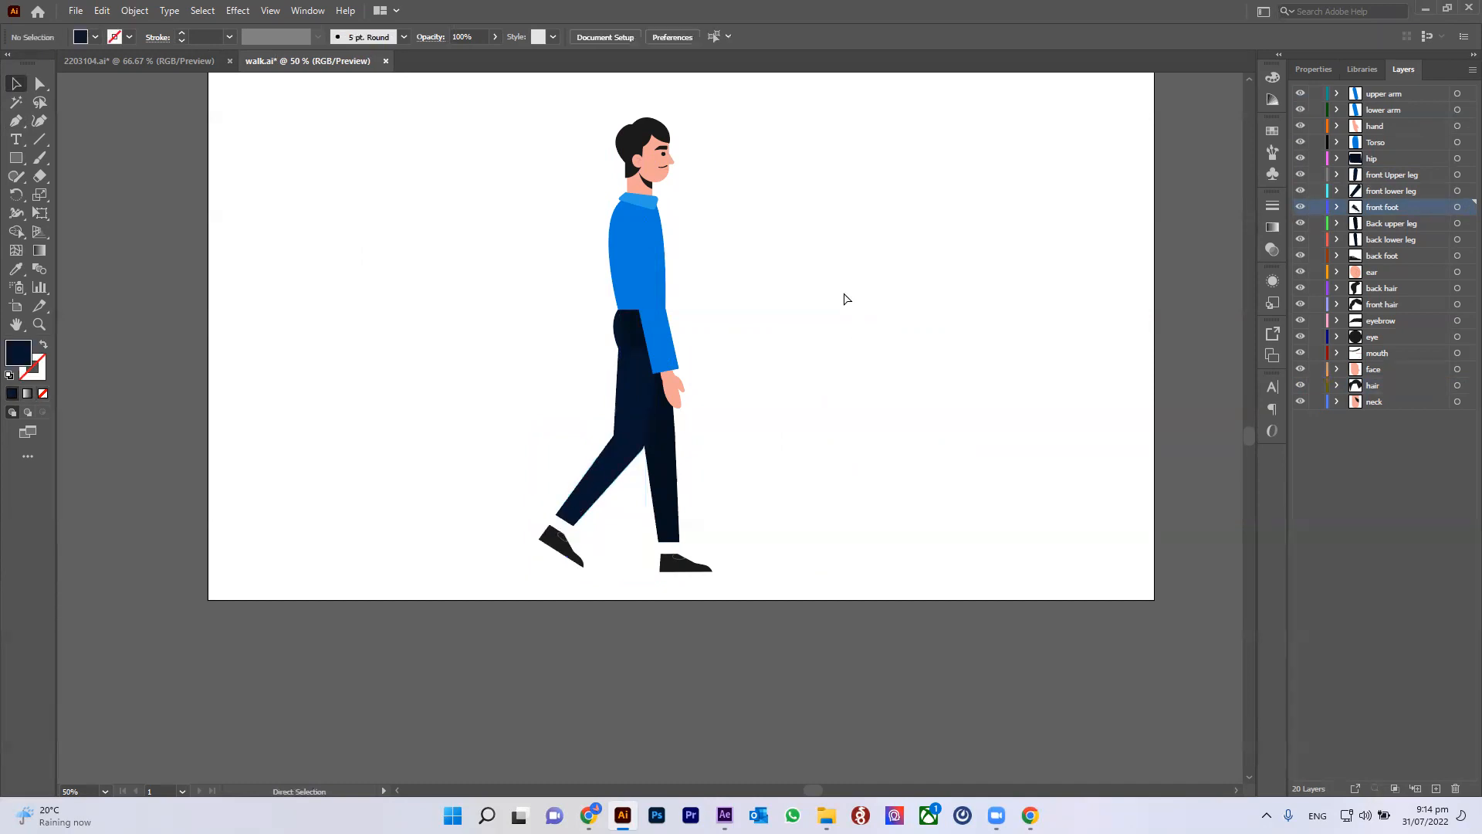
pyautogui.hotkey('ctrl', 'z')
pyautogui.click(842, 351)
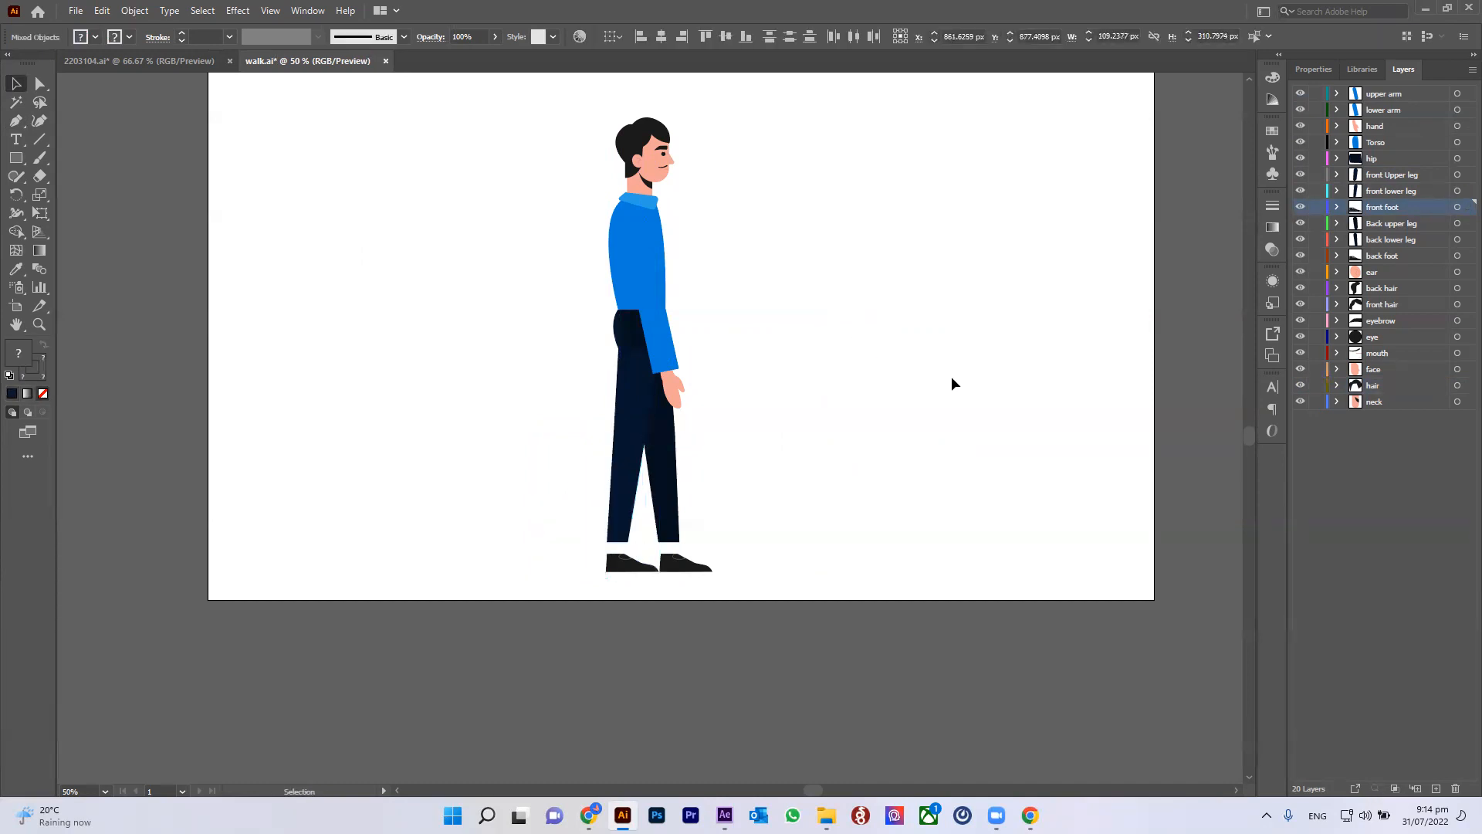
# Step: Inspect the character's front foot and front upper leg pieces by selecting them up close
pyautogui.moveTo(525, 115); pyautogui.dragTo(655, 313)
pyautogui.moveTo(830, 621); pyautogui.dragTo(831, 621)
pyautogui.moveTo(777, 311); pyautogui.dragTo(813, 417)
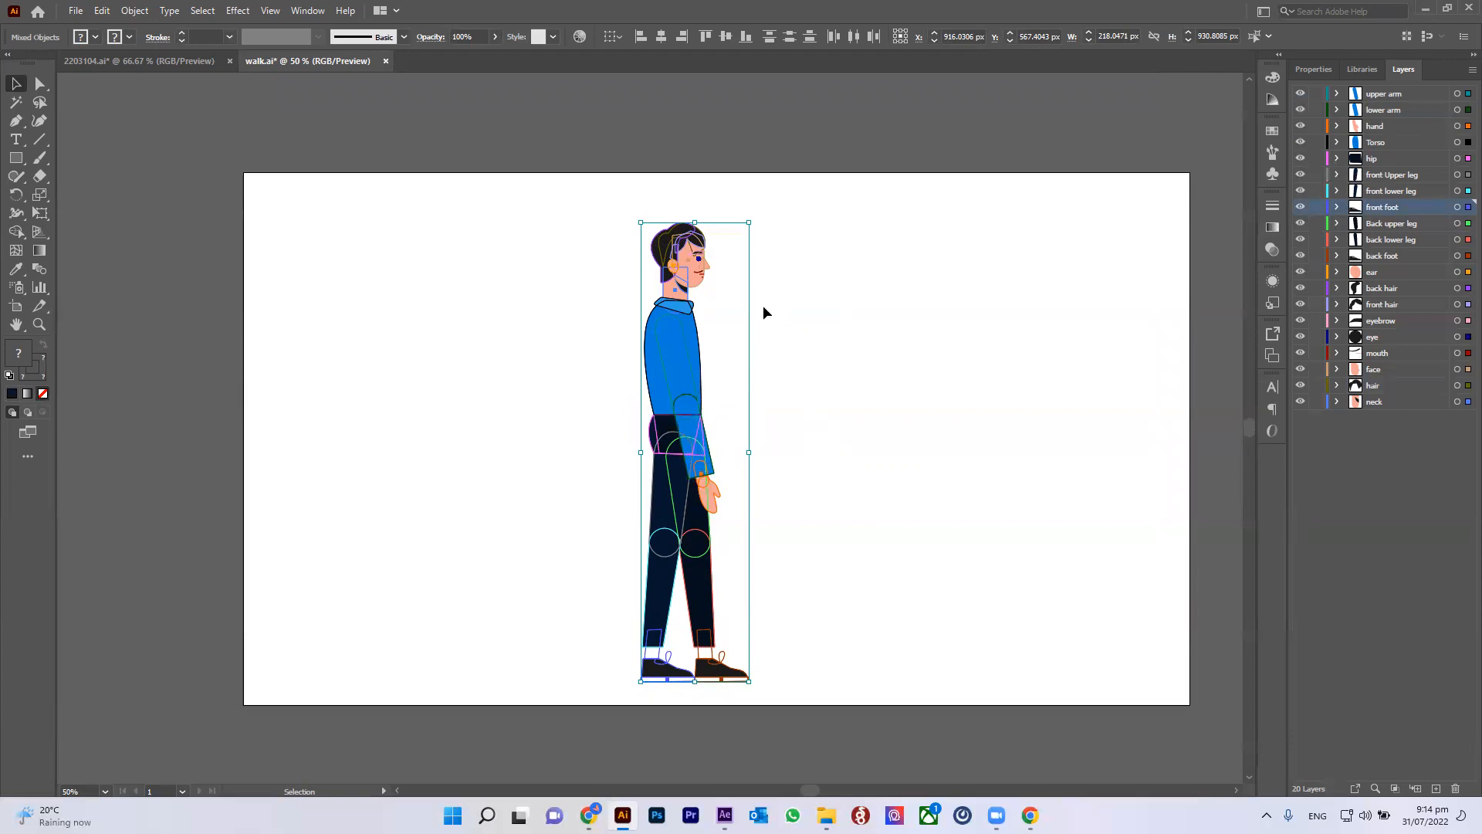
pyautogui.click(897, 266)
pyautogui.scroll(2, 653, 215)
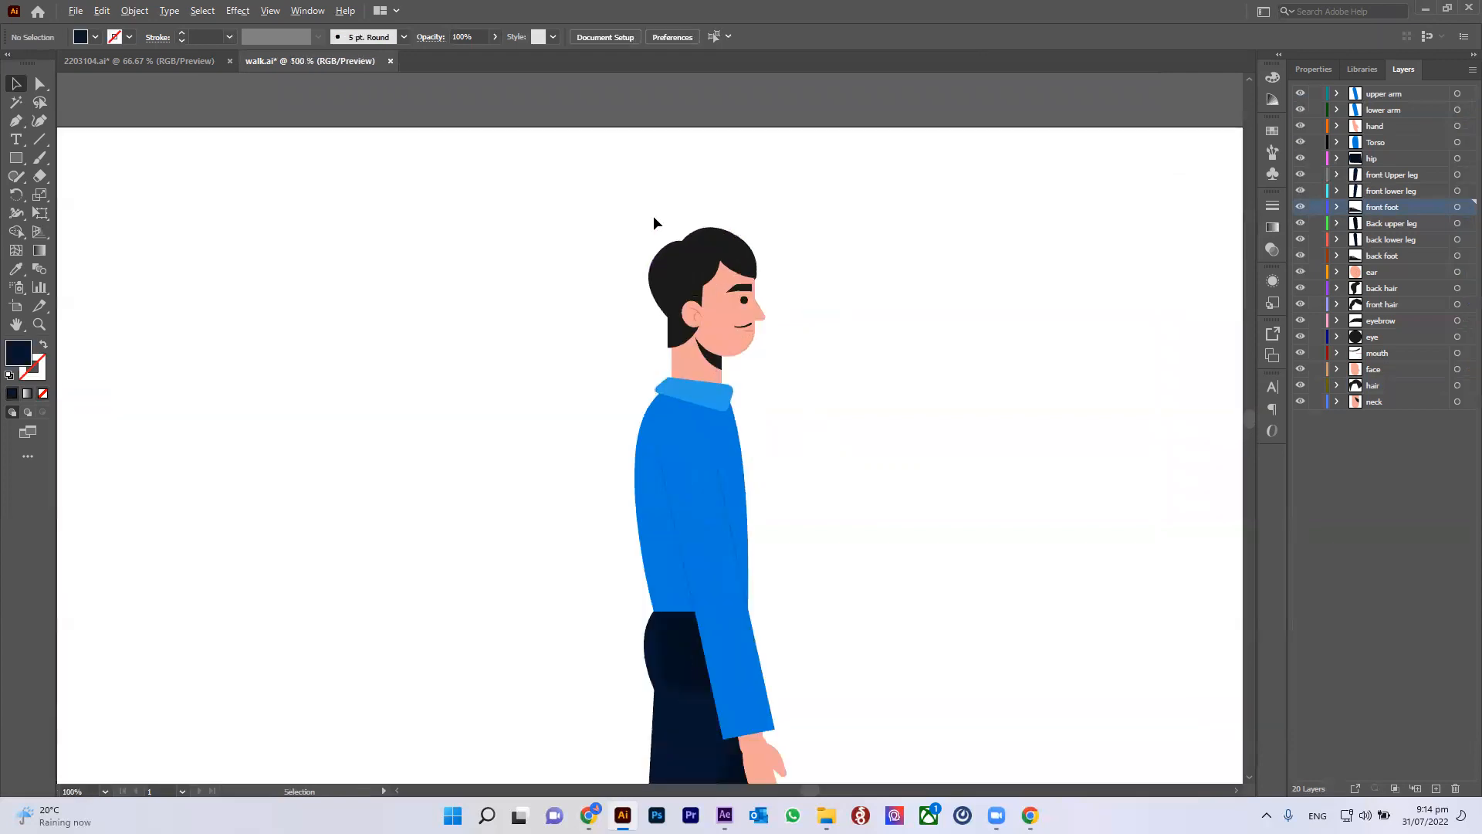
pyautogui.scroll(-1, 653, 215)
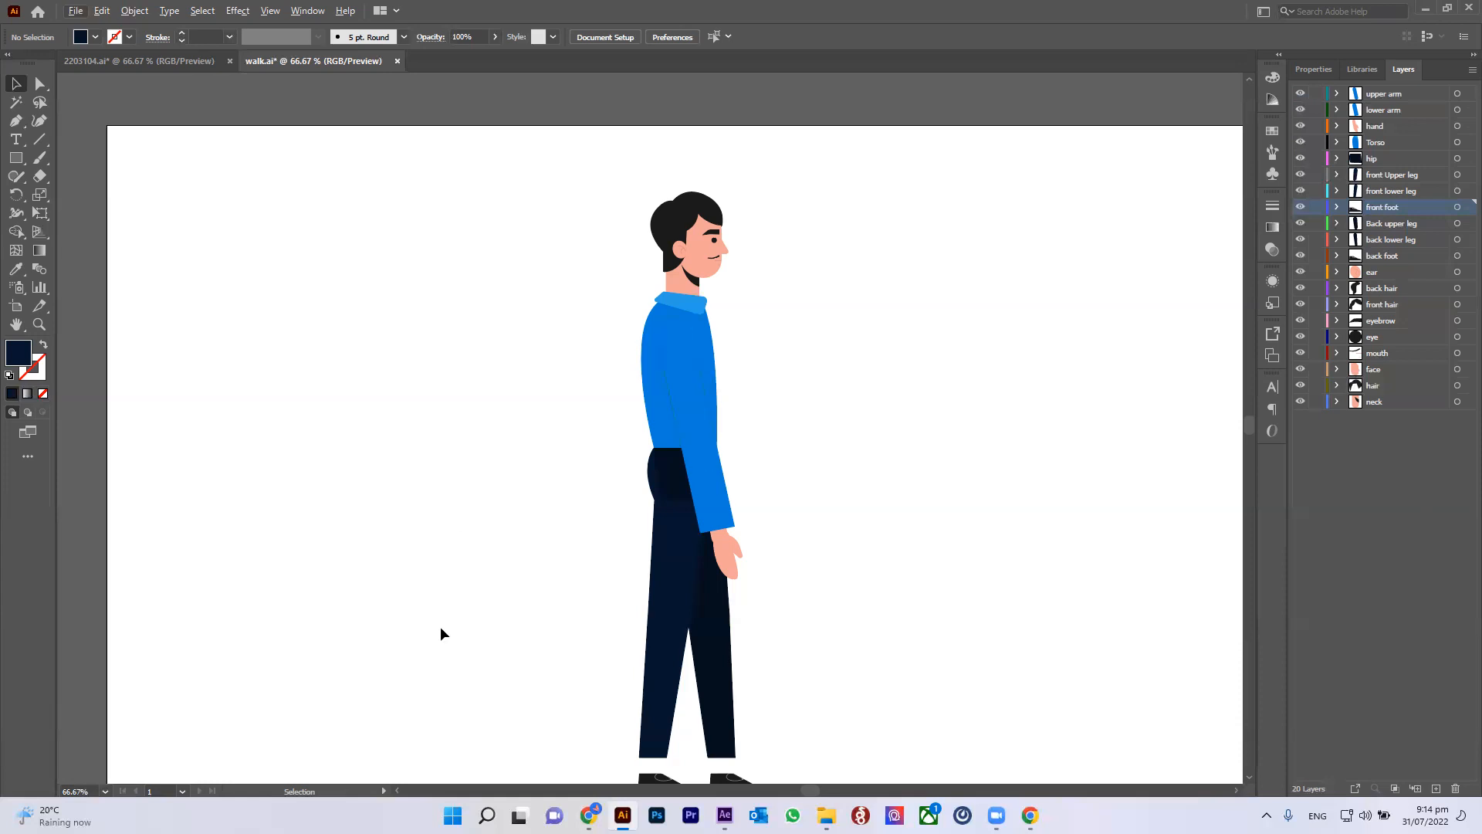
pyautogui.scroll(-2, 1042, 564)
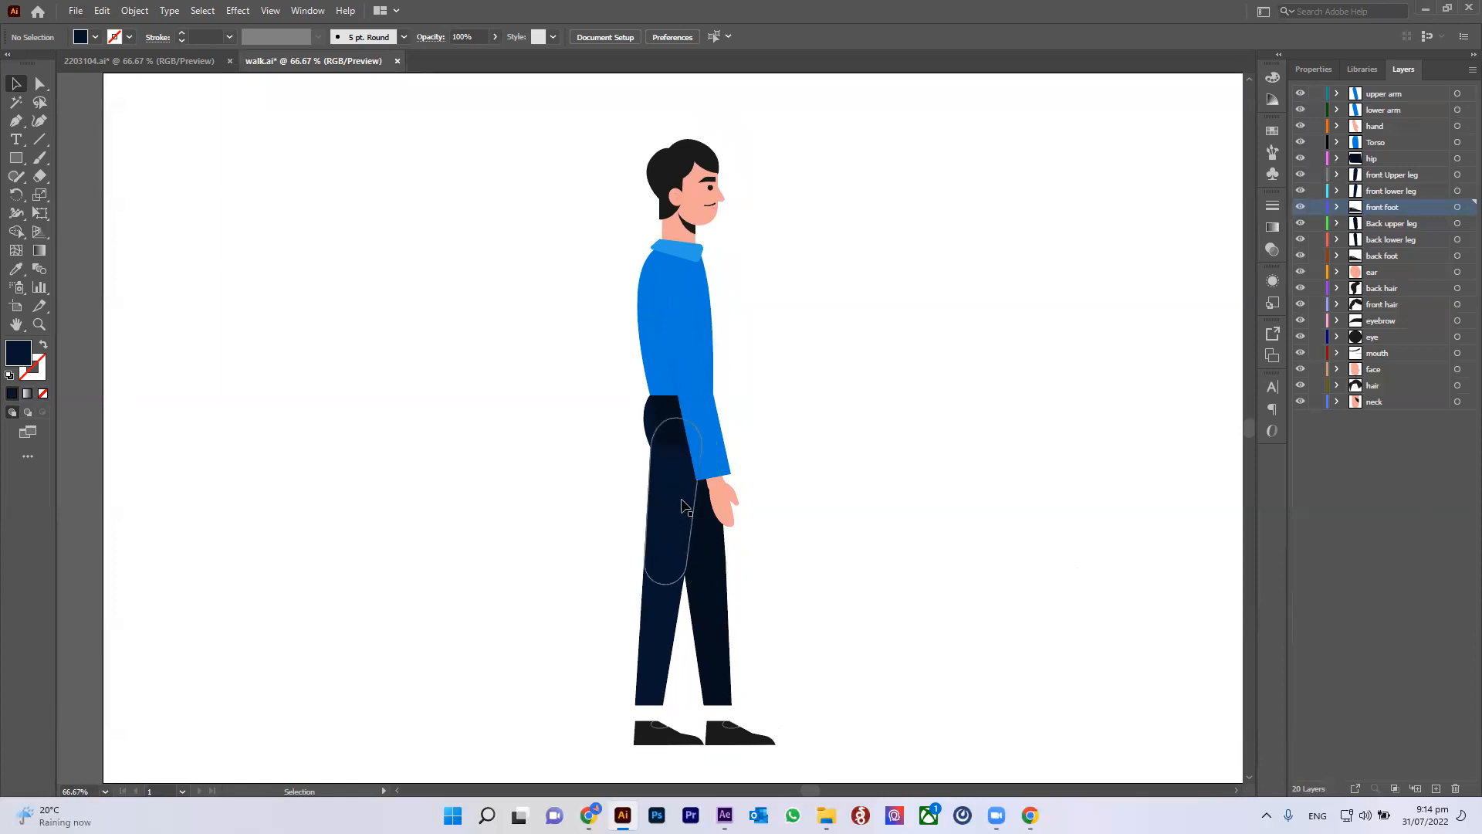
pyautogui.click(639, 683)
pyautogui.click(656, 734)
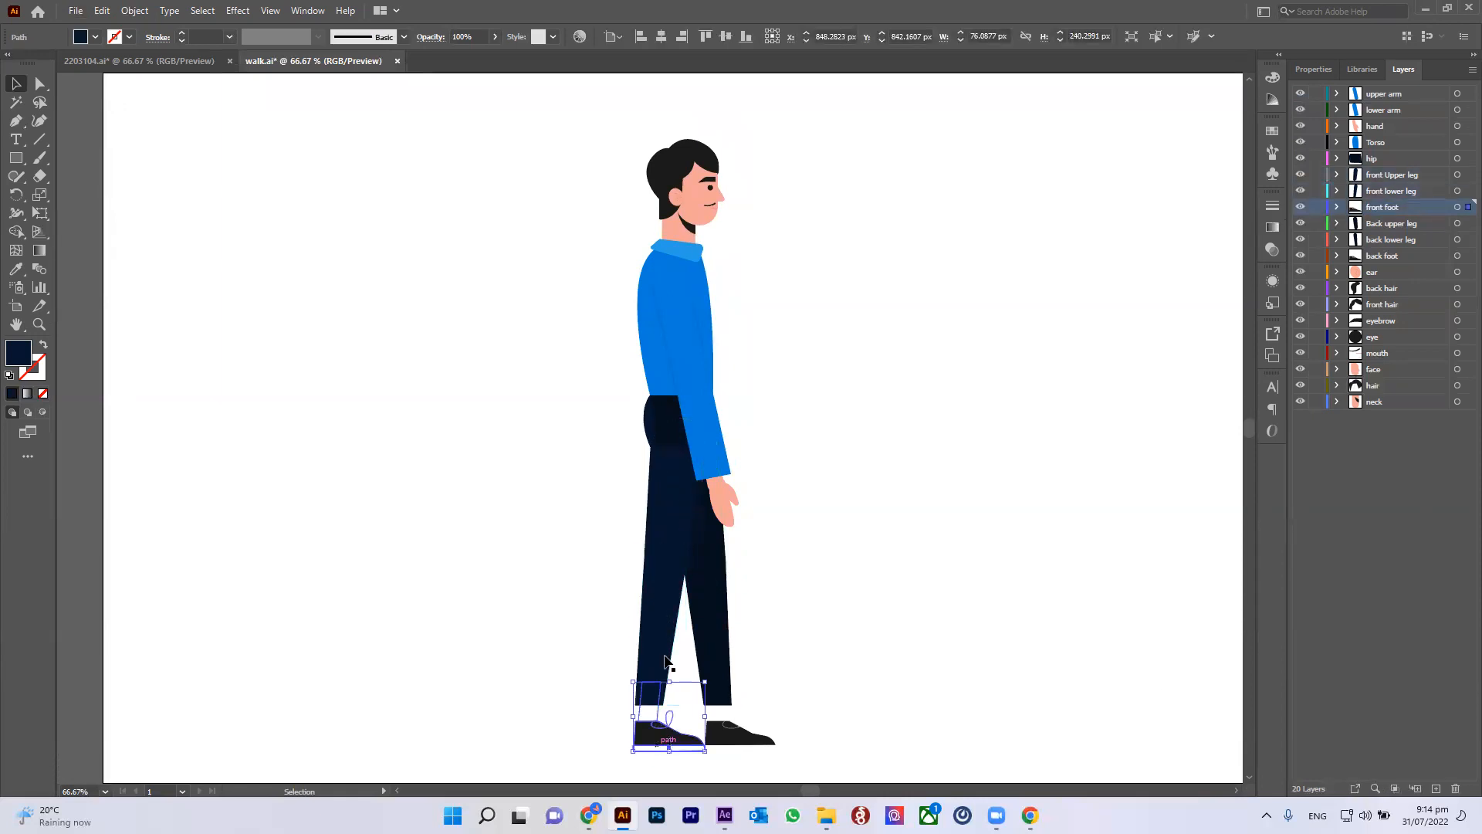
pyautogui.click(660, 679)
pyautogui.click(680, 491)
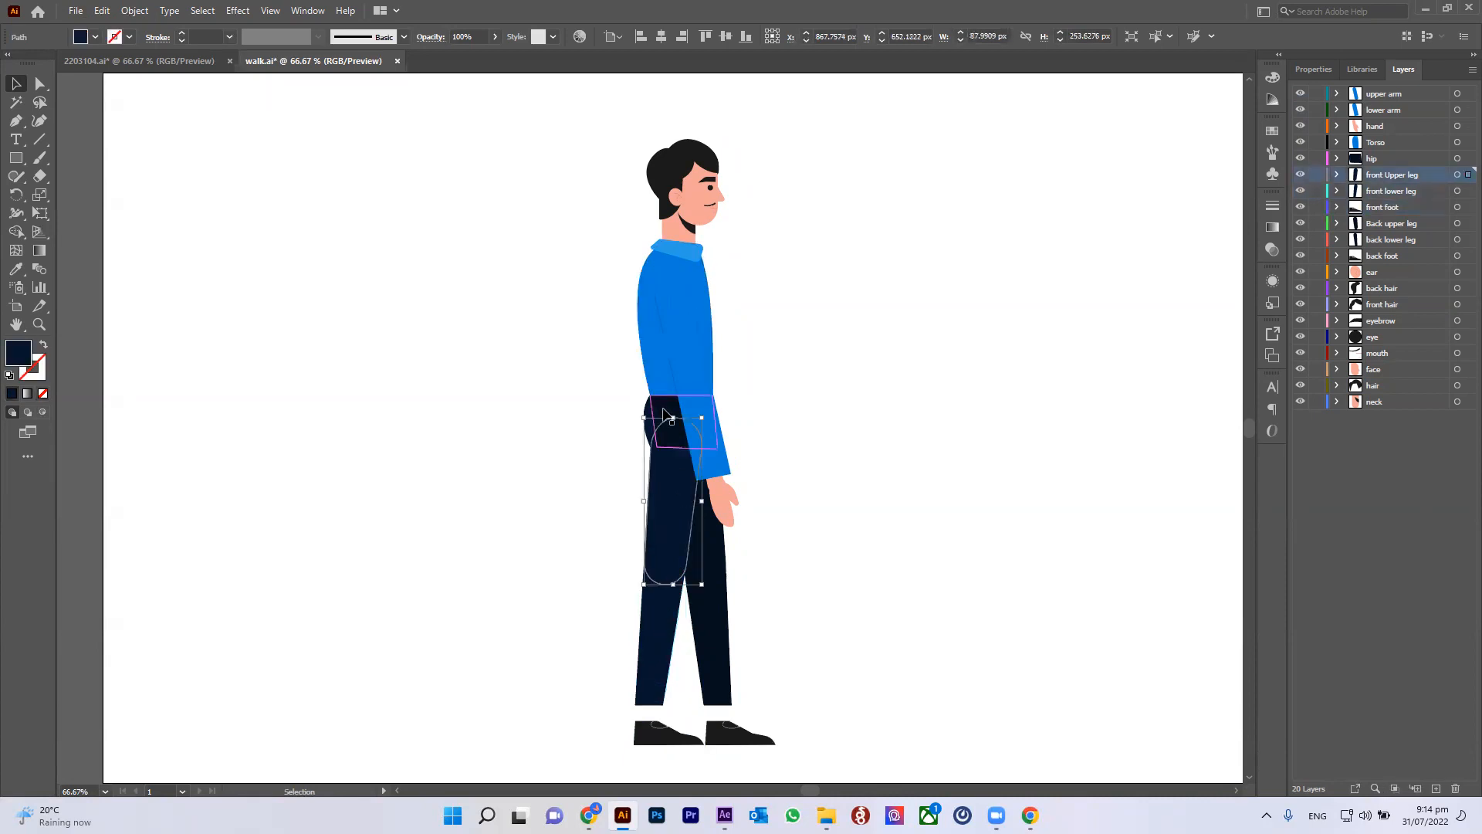
# Step: Select the character's body parts one by one, from legs and feet to arm, torso and hair, to check their layers
pyautogui.click(607, 422)
pyautogui.click(670, 421)
pyautogui.click(717, 544)
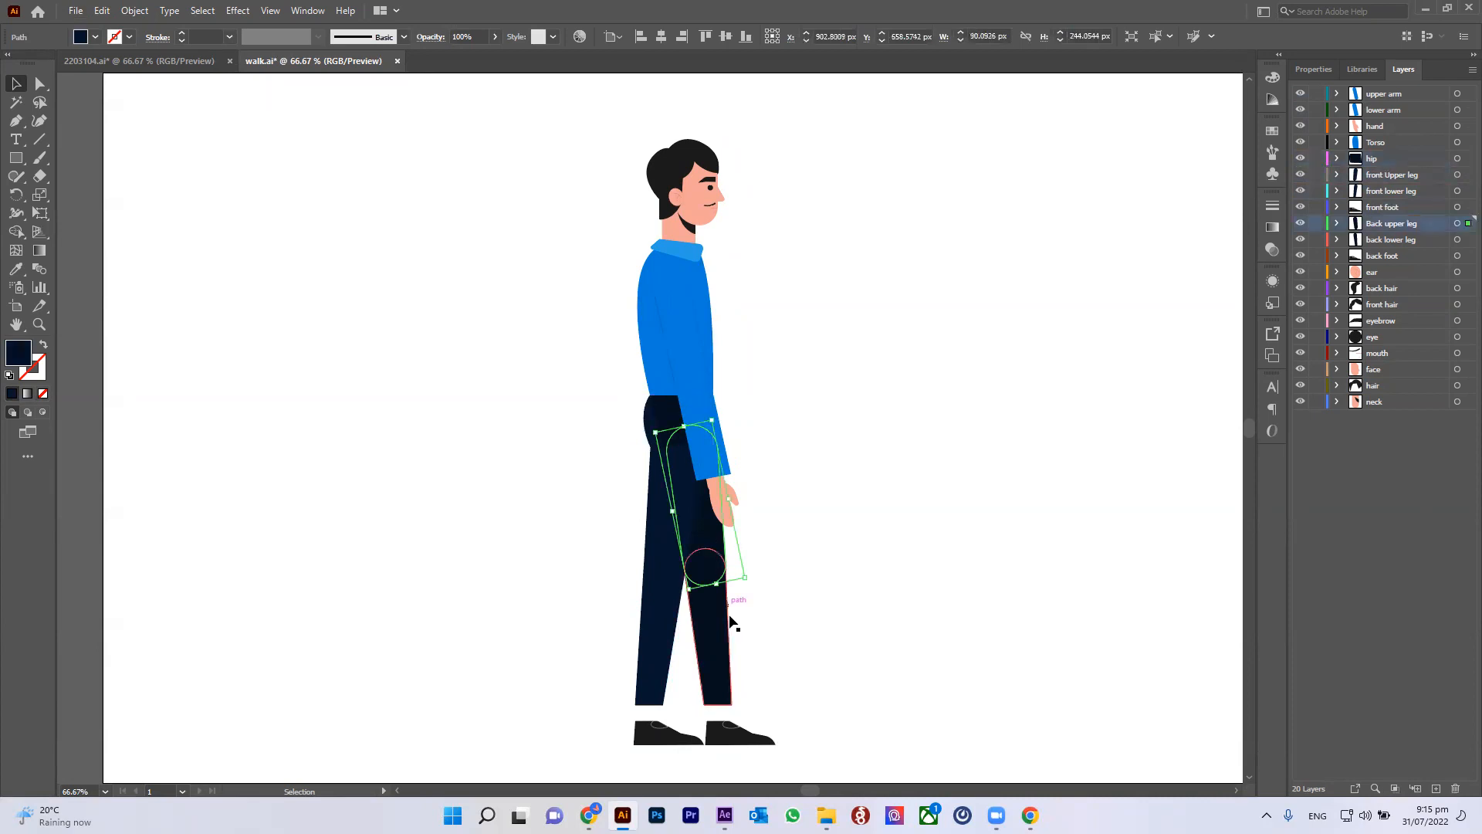
pyautogui.click(725, 635)
pyautogui.click(729, 725)
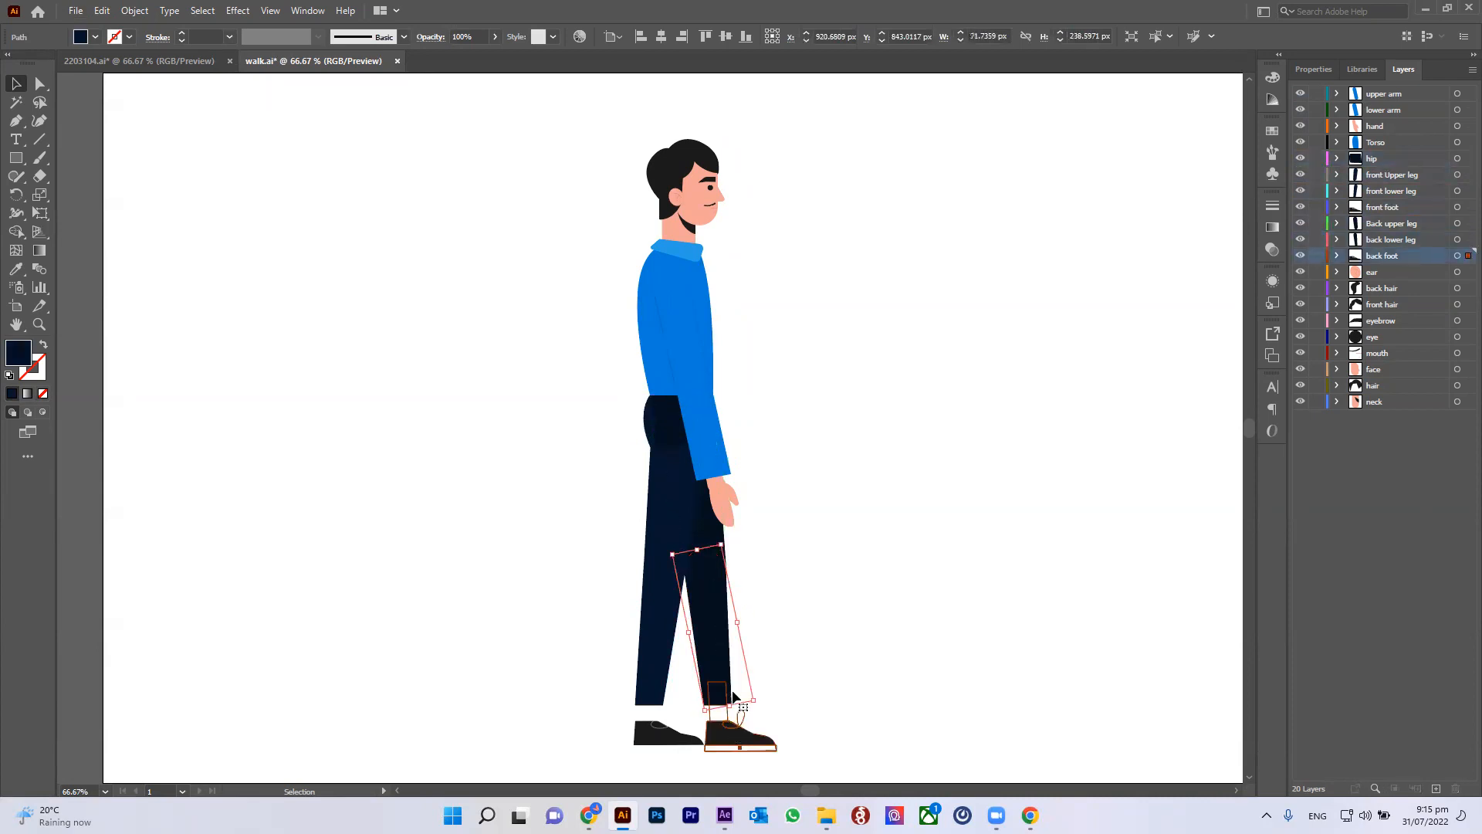
pyautogui.click(711, 490)
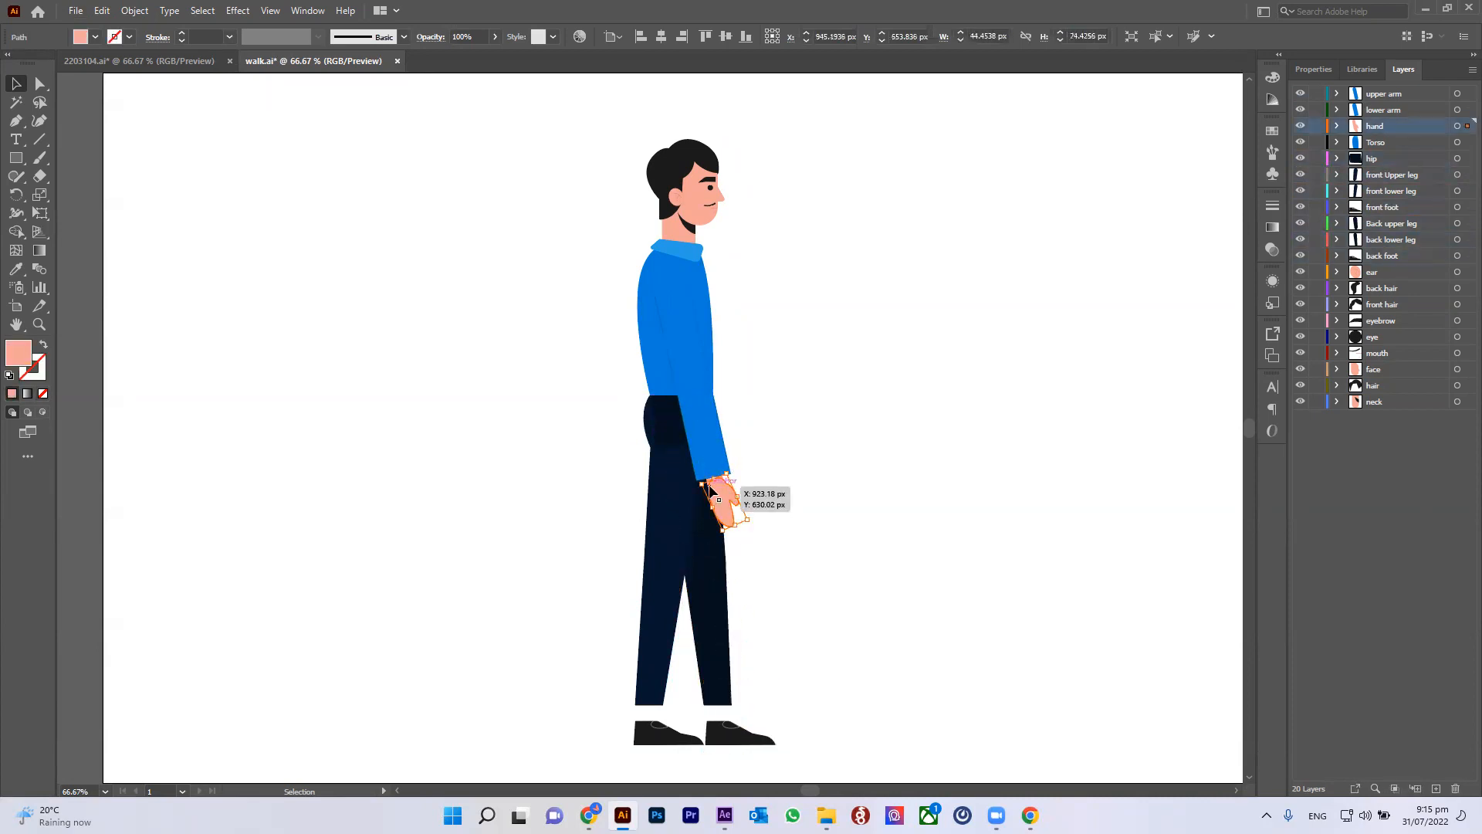
pyautogui.click(713, 406)
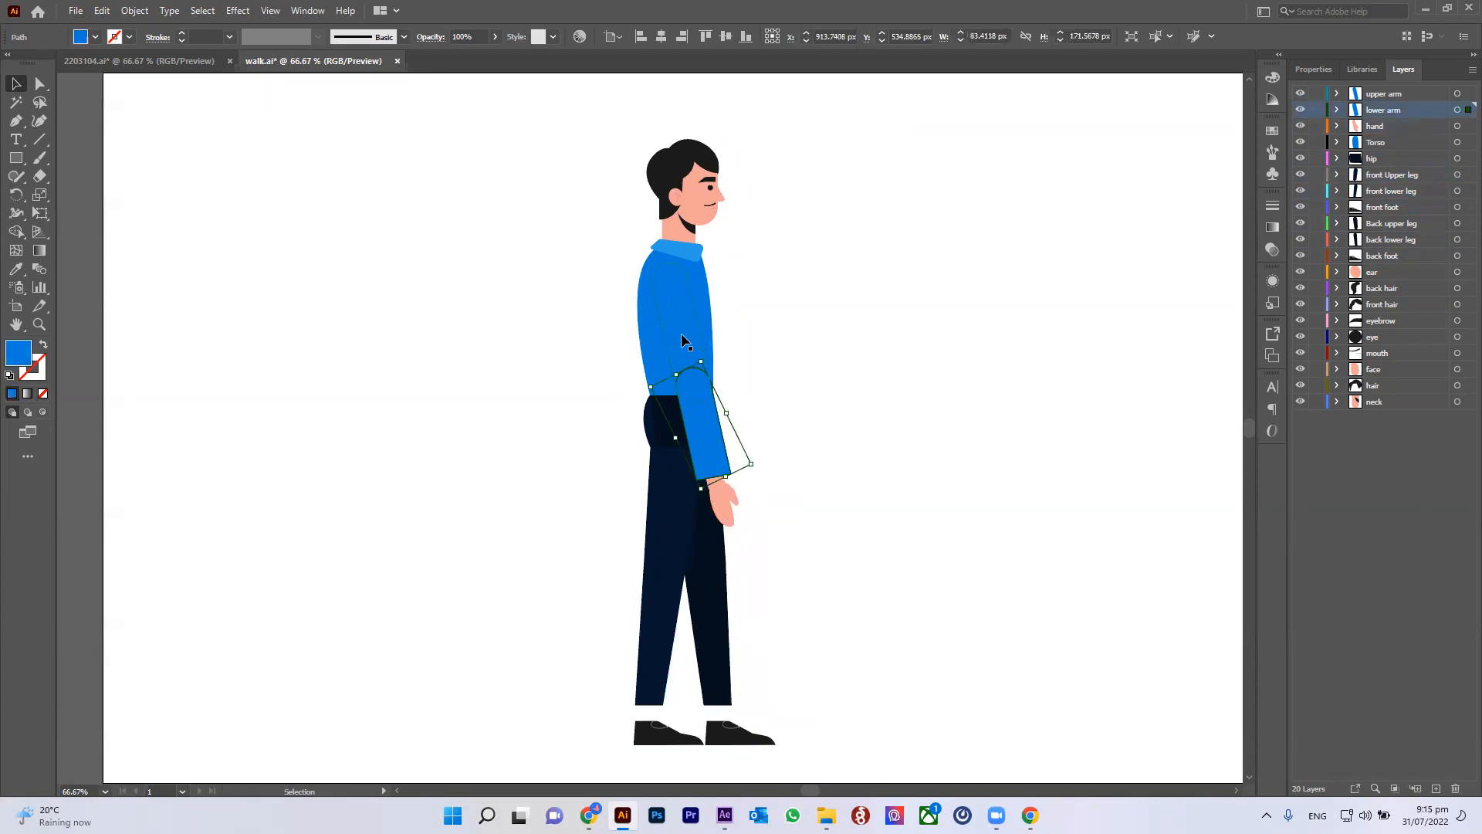
pyautogui.click(671, 309)
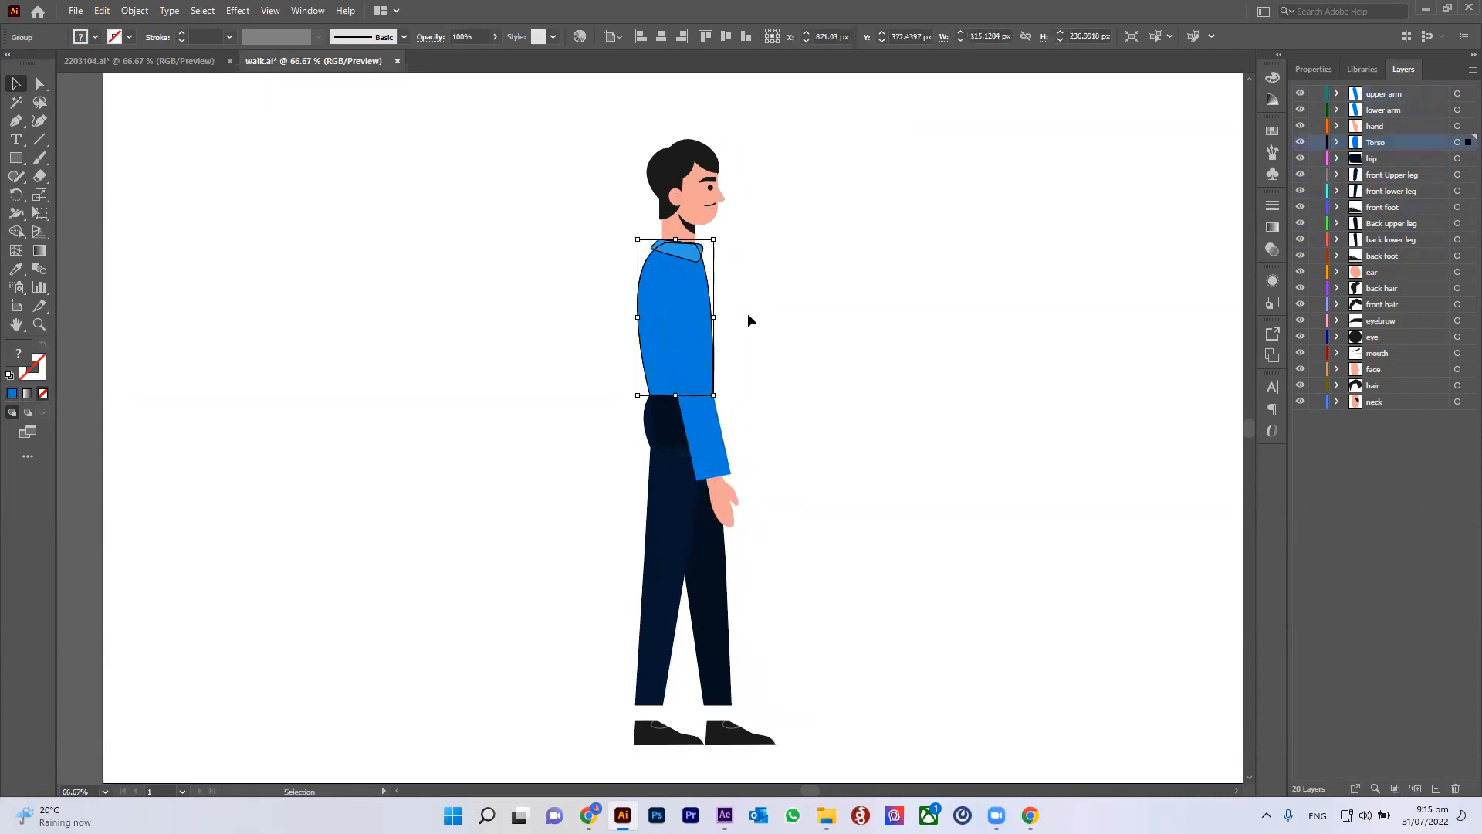
pyautogui.click(683, 232)
pyautogui.click(703, 182)
pyautogui.click(678, 165)
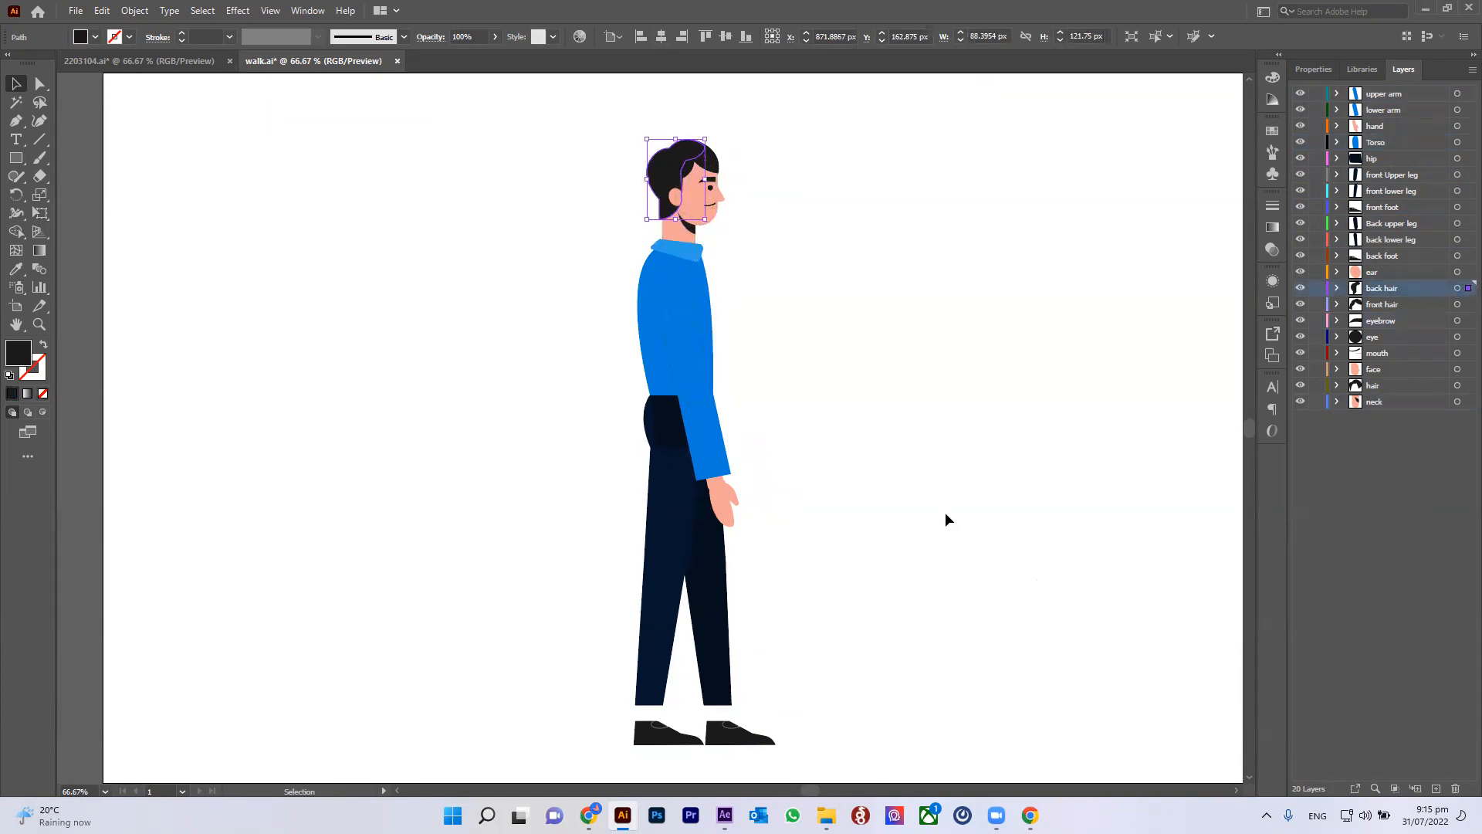
# Step: Zoom in on the head and select the eyebrow piece to inspect it
pyautogui.scroll(3, 629, 146)
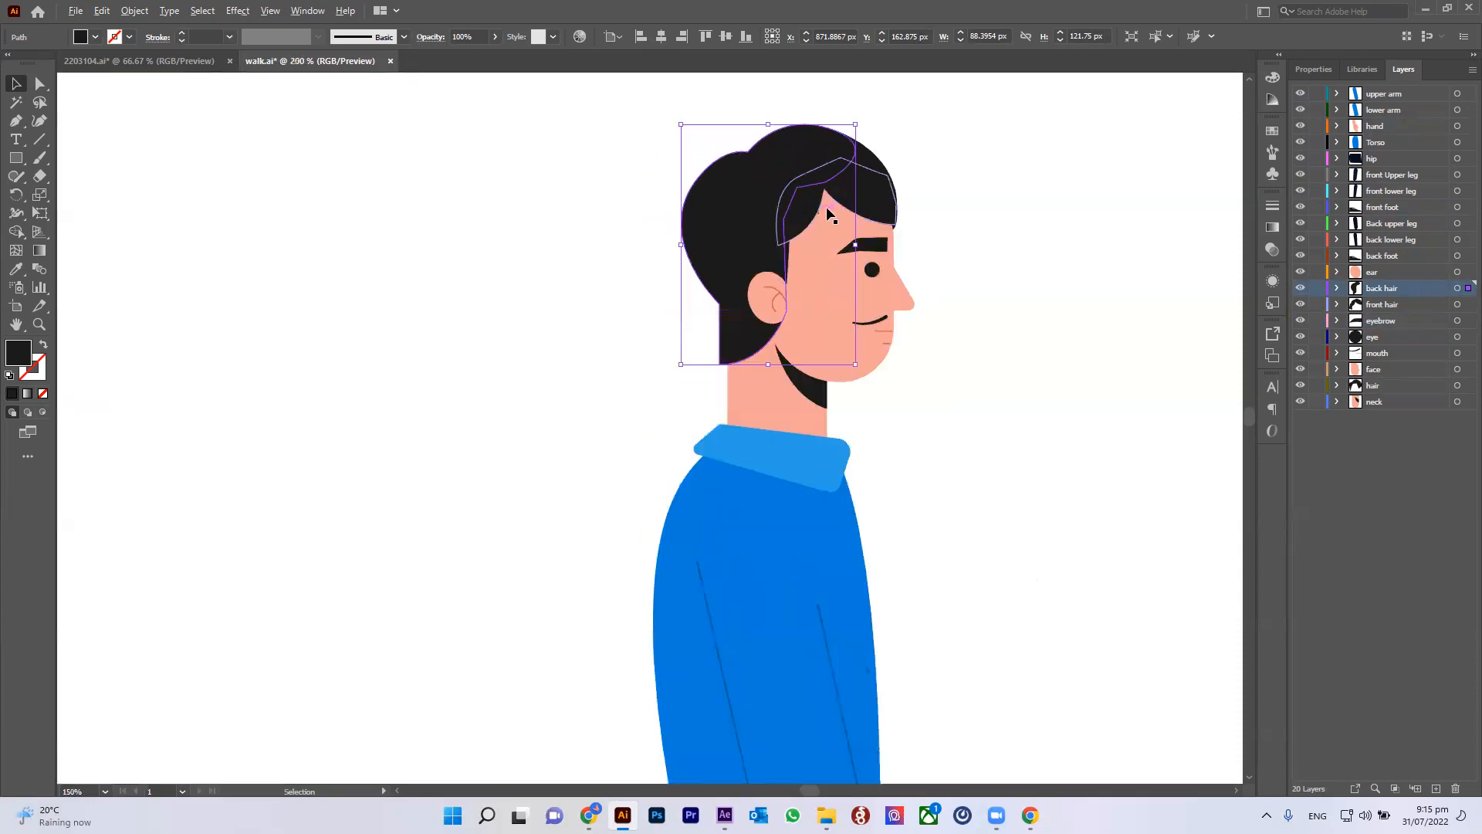
pyautogui.scroll(1, 833, 217)
pyautogui.moveTo(1017, 269); pyautogui.dragTo(951, 396)
pyautogui.click(978, 357)
pyautogui.click(841, 382)
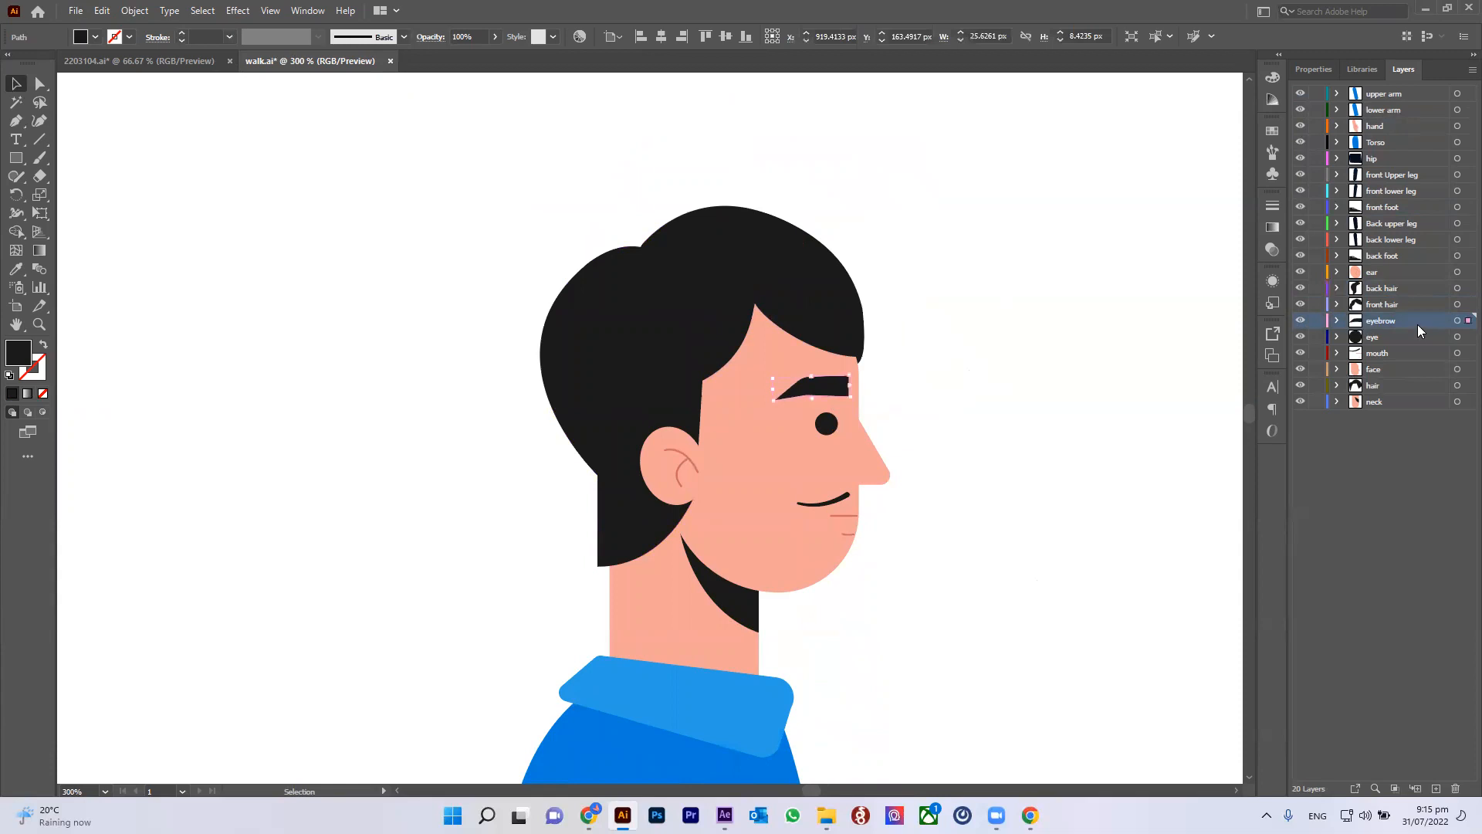
# Step: Toggle the visibility of the eye, mouth, face, hair, ear and other head layers off and on to inspect each piece
pyautogui.click(1374, 337)
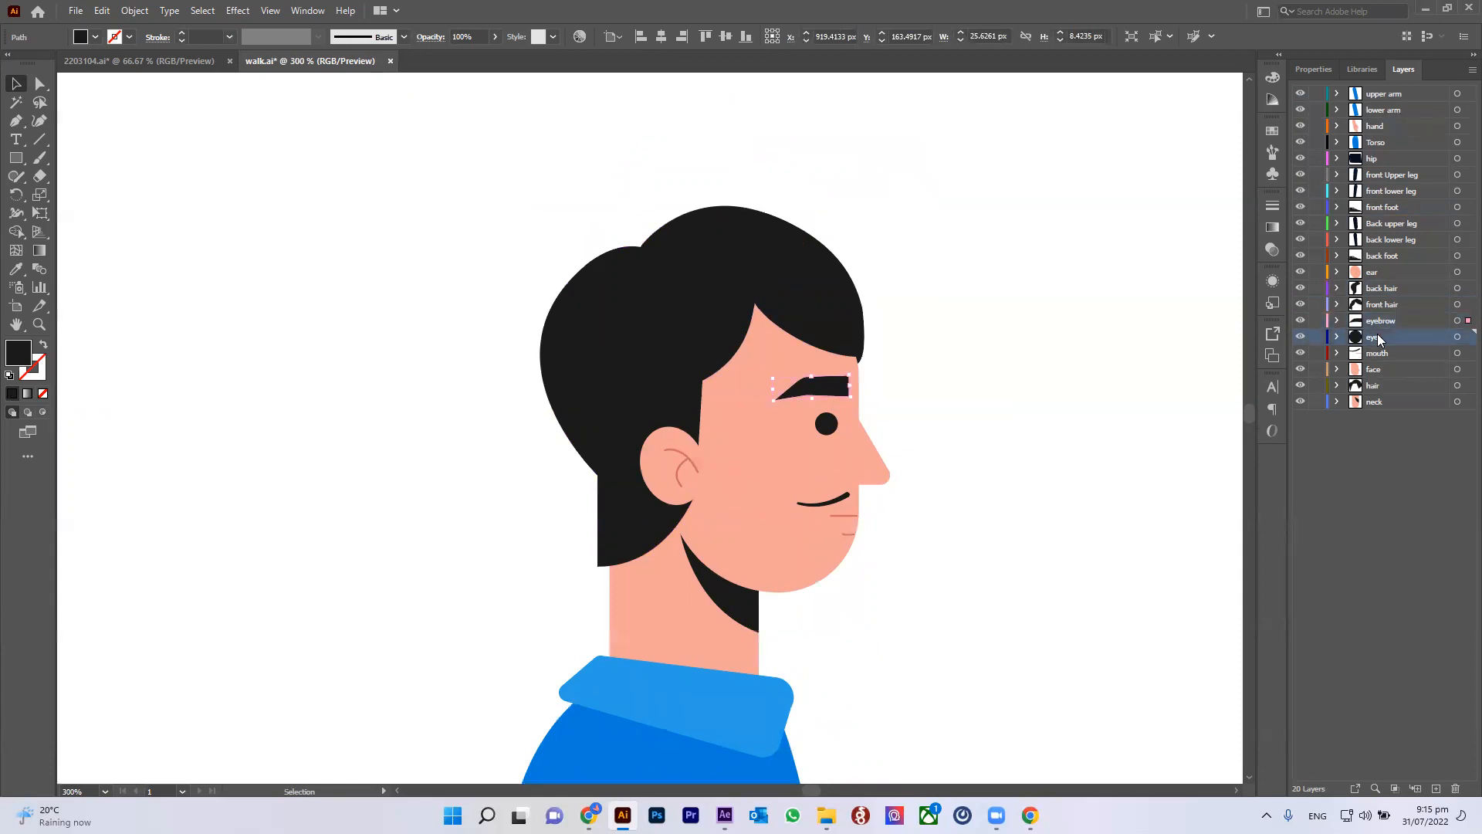
pyautogui.click(1300, 337)
pyautogui.click(1300, 338)
pyautogui.click(1300, 353)
pyautogui.click(1300, 353)
pyautogui.click(1300, 369)
pyautogui.click(1301, 369)
pyautogui.click(1301, 386)
pyautogui.click(1300, 386)
pyautogui.click(1300, 304)
pyautogui.click(1300, 304)
pyautogui.click(1301, 290)
pyautogui.click(1301, 305)
pyautogui.click(1300, 386)
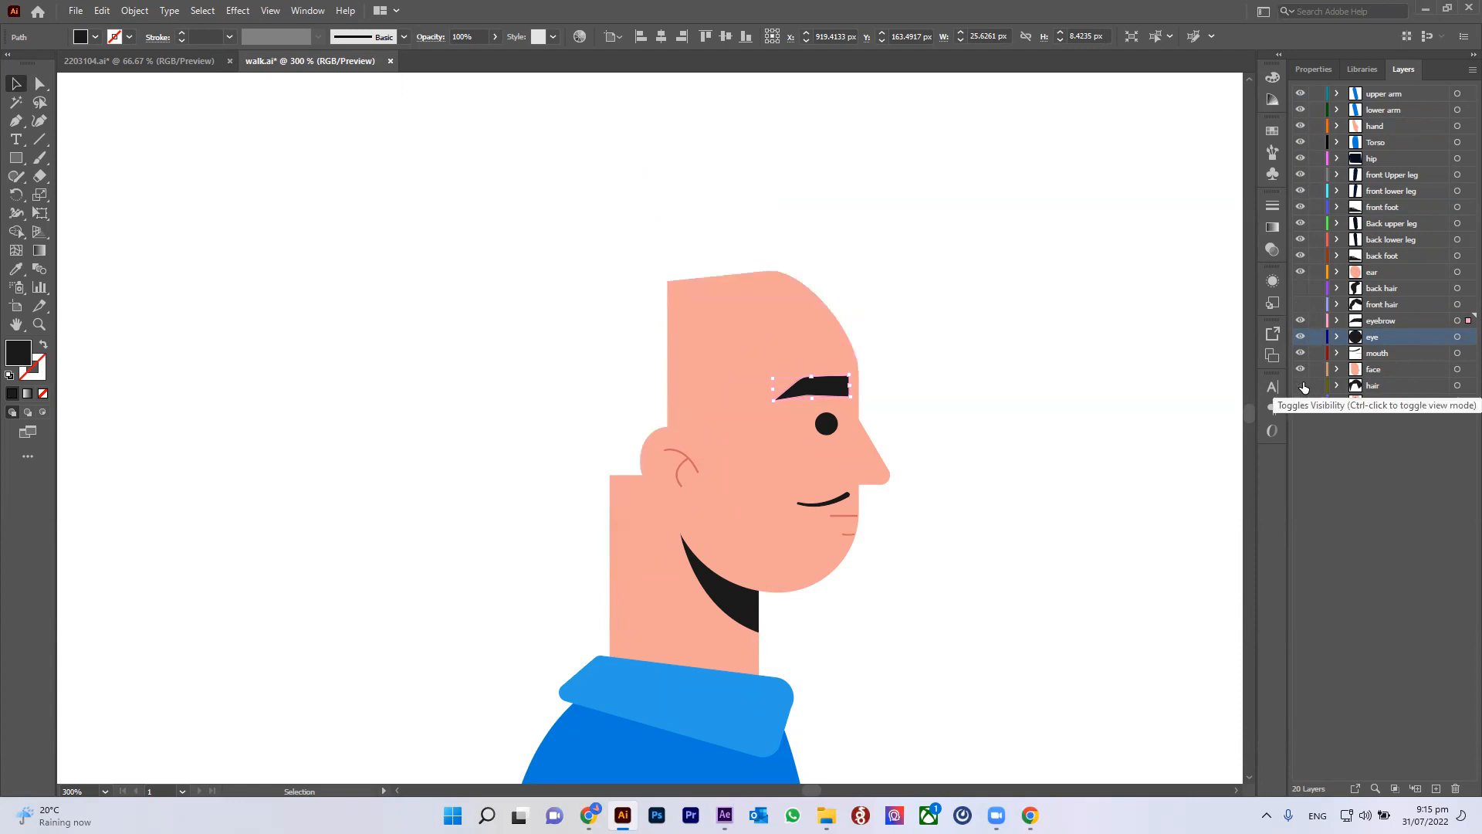
pyautogui.click(1300, 386)
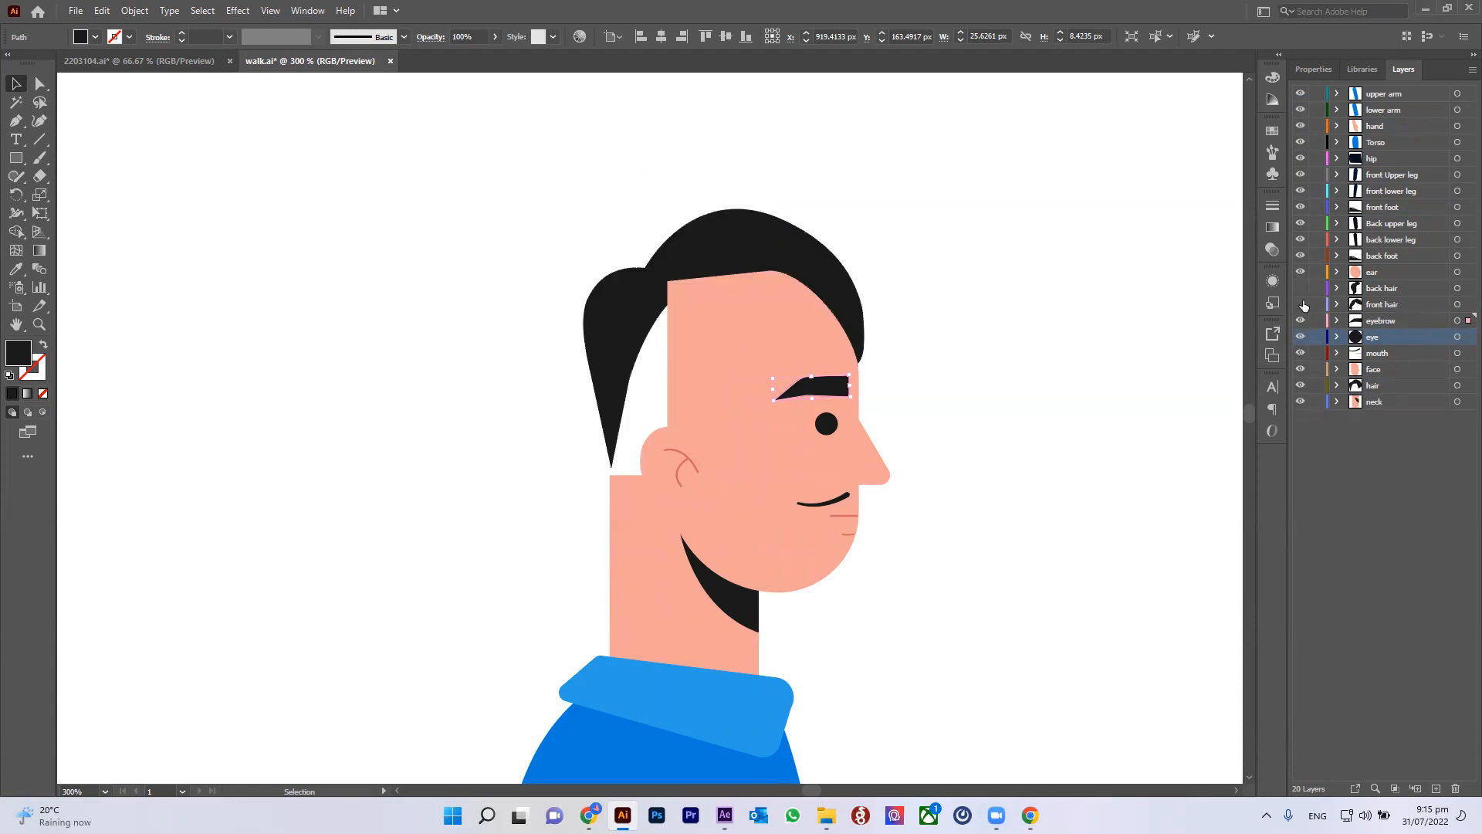
pyautogui.click(1301, 288)
pyautogui.click(1301, 271)
pyautogui.click(1301, 272)
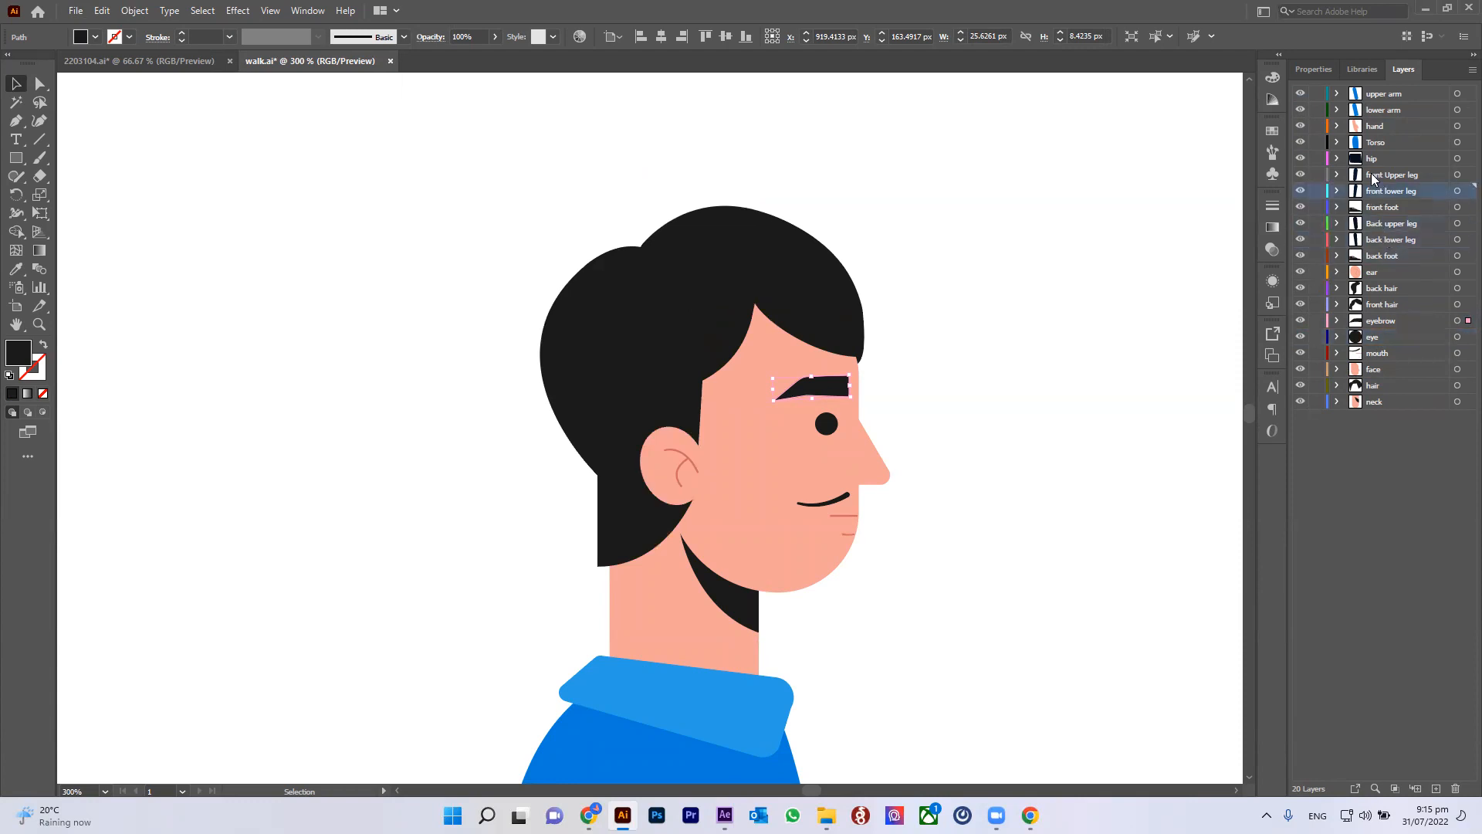
pyautogui.click(1381, 94)
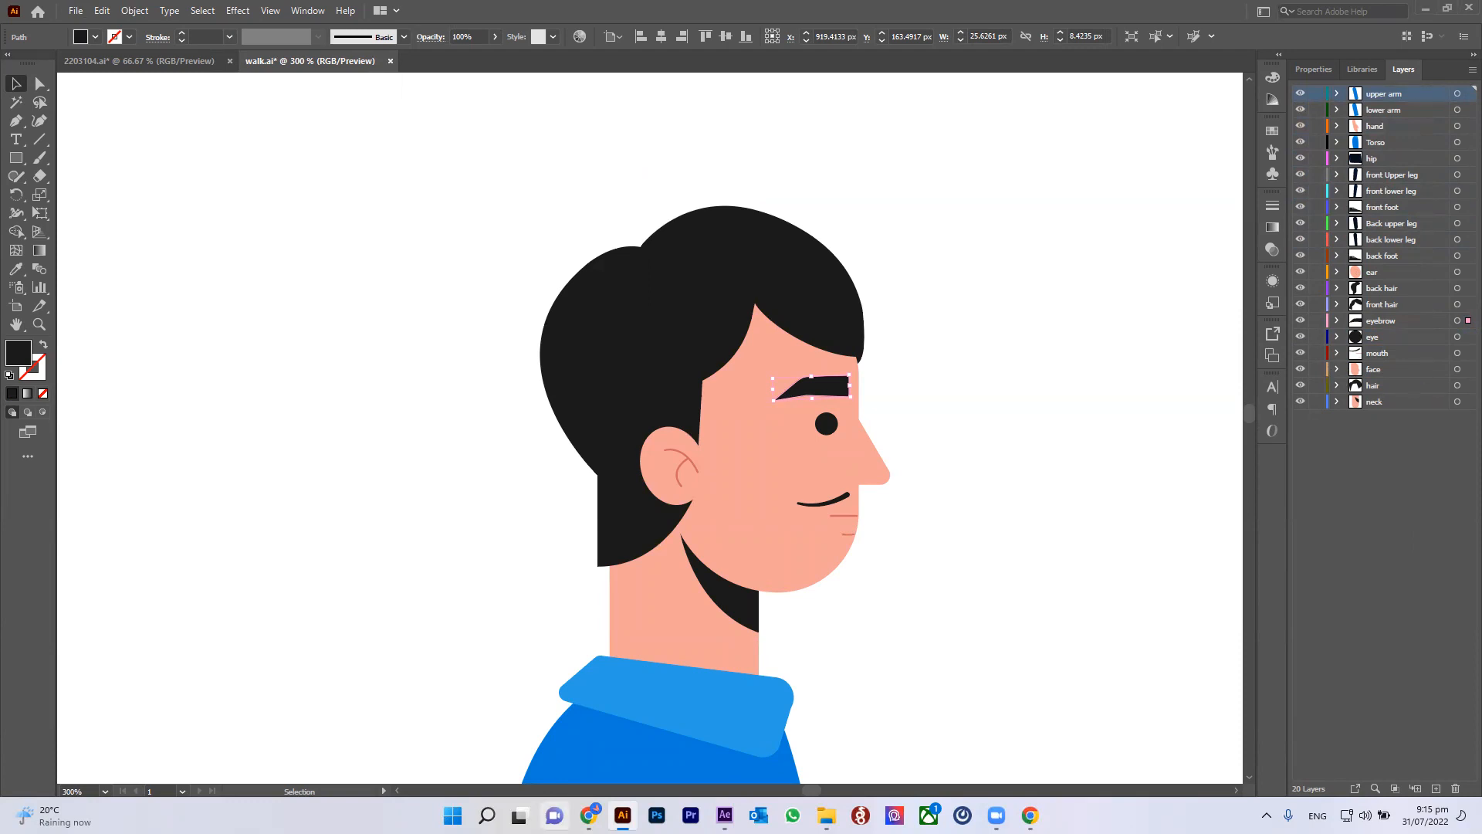
# Step: Zoom back out, deselect everything and save the walk.ai document
pyautogui.scroll(-2, 868, 377)
pyautogui.moveTo(804, 422); pyautogui.dragTo(686, 237)
pyautogui.click(656, 314)
pyautogui.click(683, 245)
pyautogui.click(618, 159)
pyautogui.moveTo(507, 140); pyautogui.dragTo(795, 298)
pyautogui.click(857, 304)
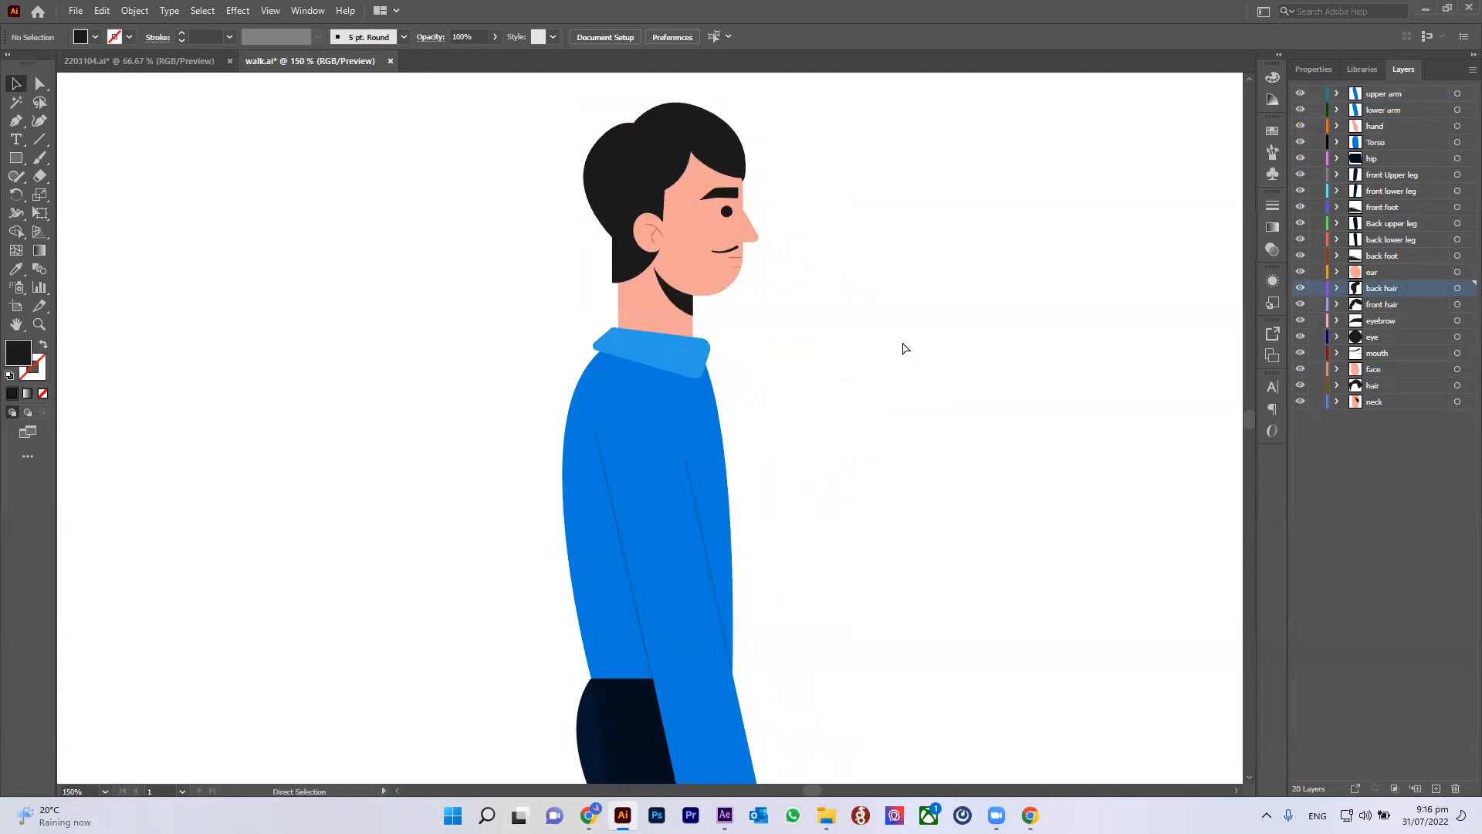
pyautogui.hotkey('ctrl', 's')
pyautogui.scroll(-5, 852, 380)
pyautogui.scroll(3, 876, 447)
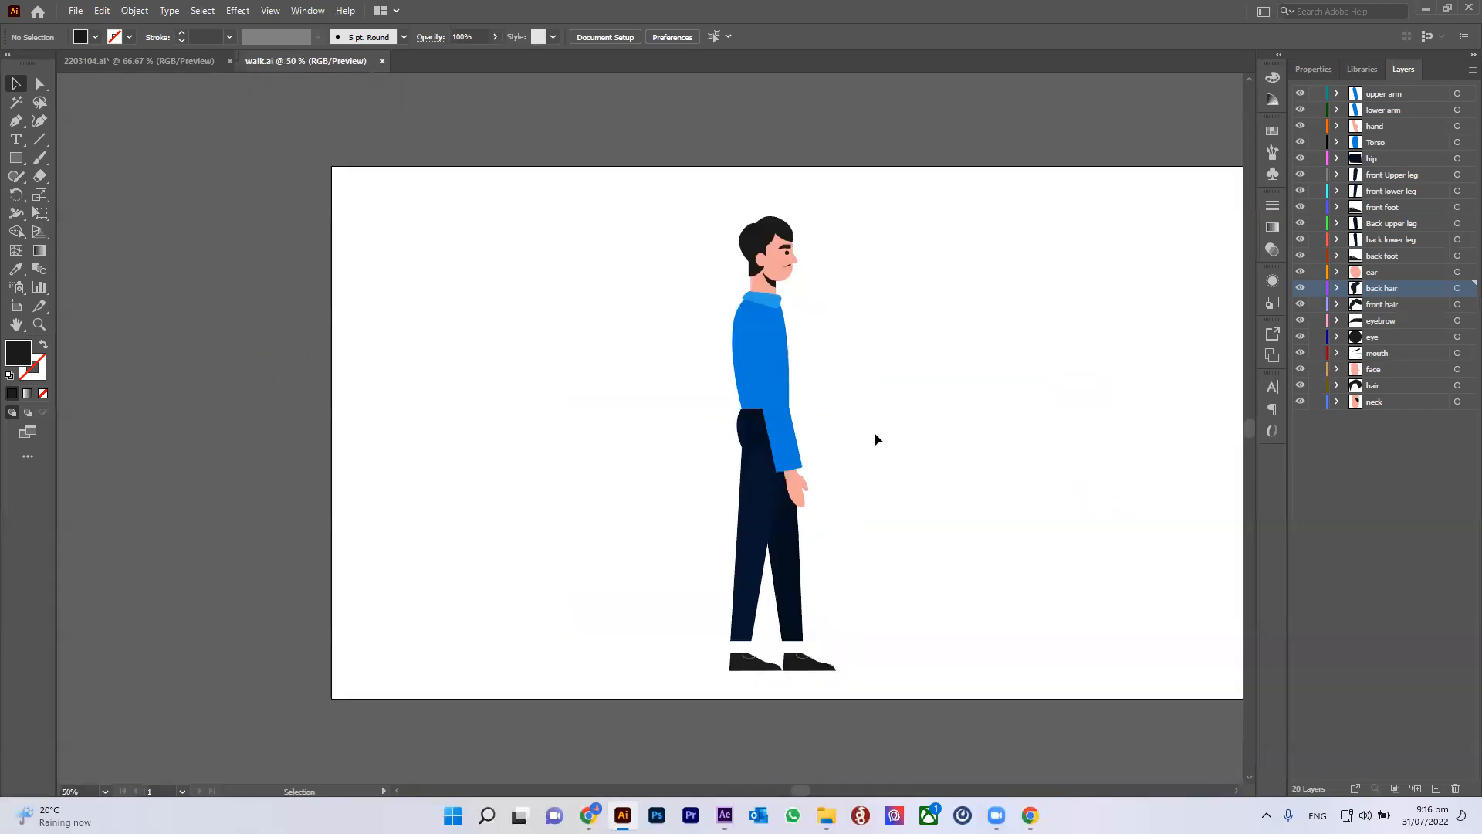
pyautogui.scroll(1, 870, 386)
pyautogui.moveTo(882, 389); pyautogui.dragTo(777, 364)
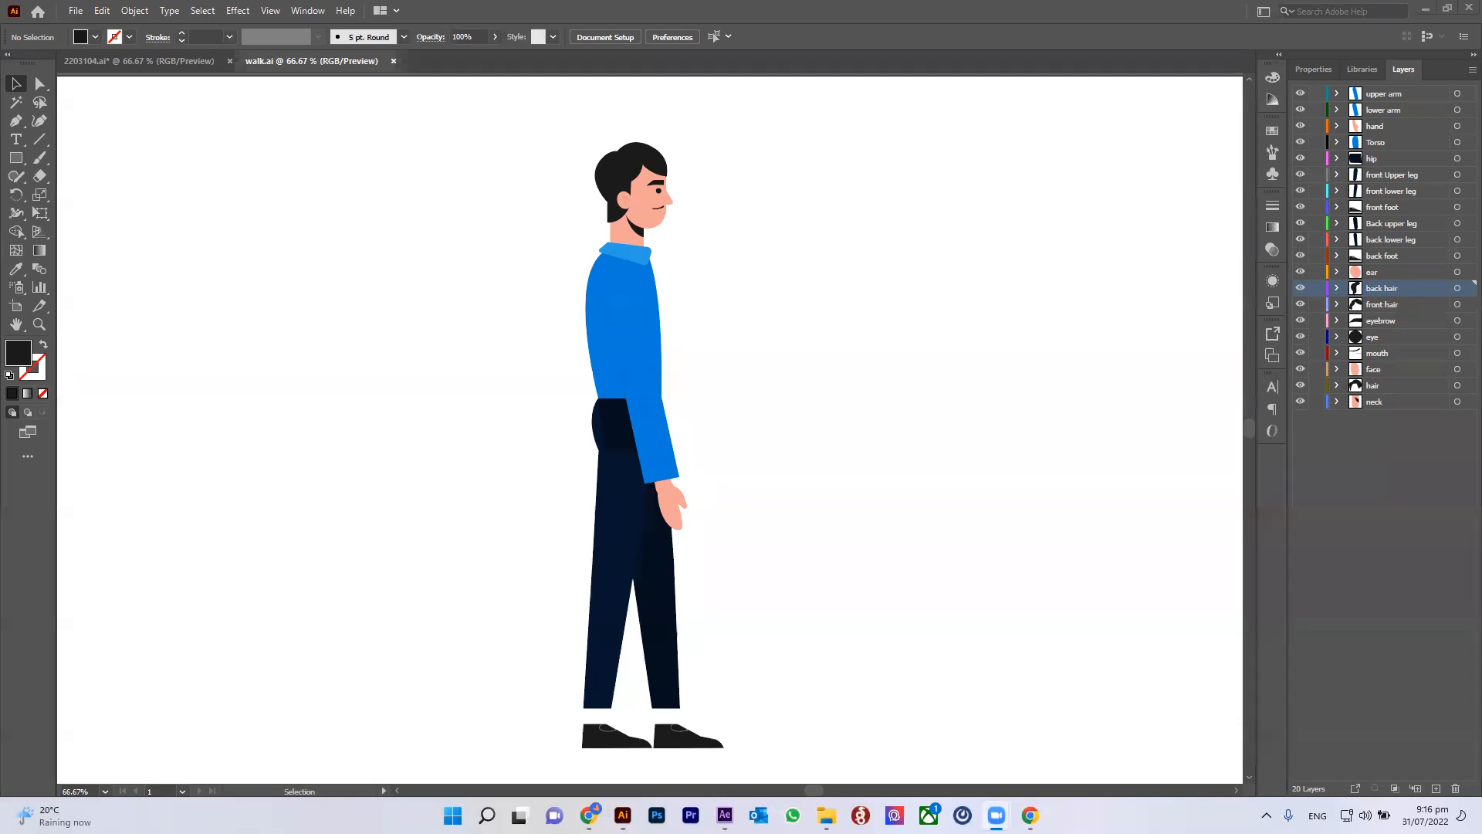
pyautogui.click(826, 815)
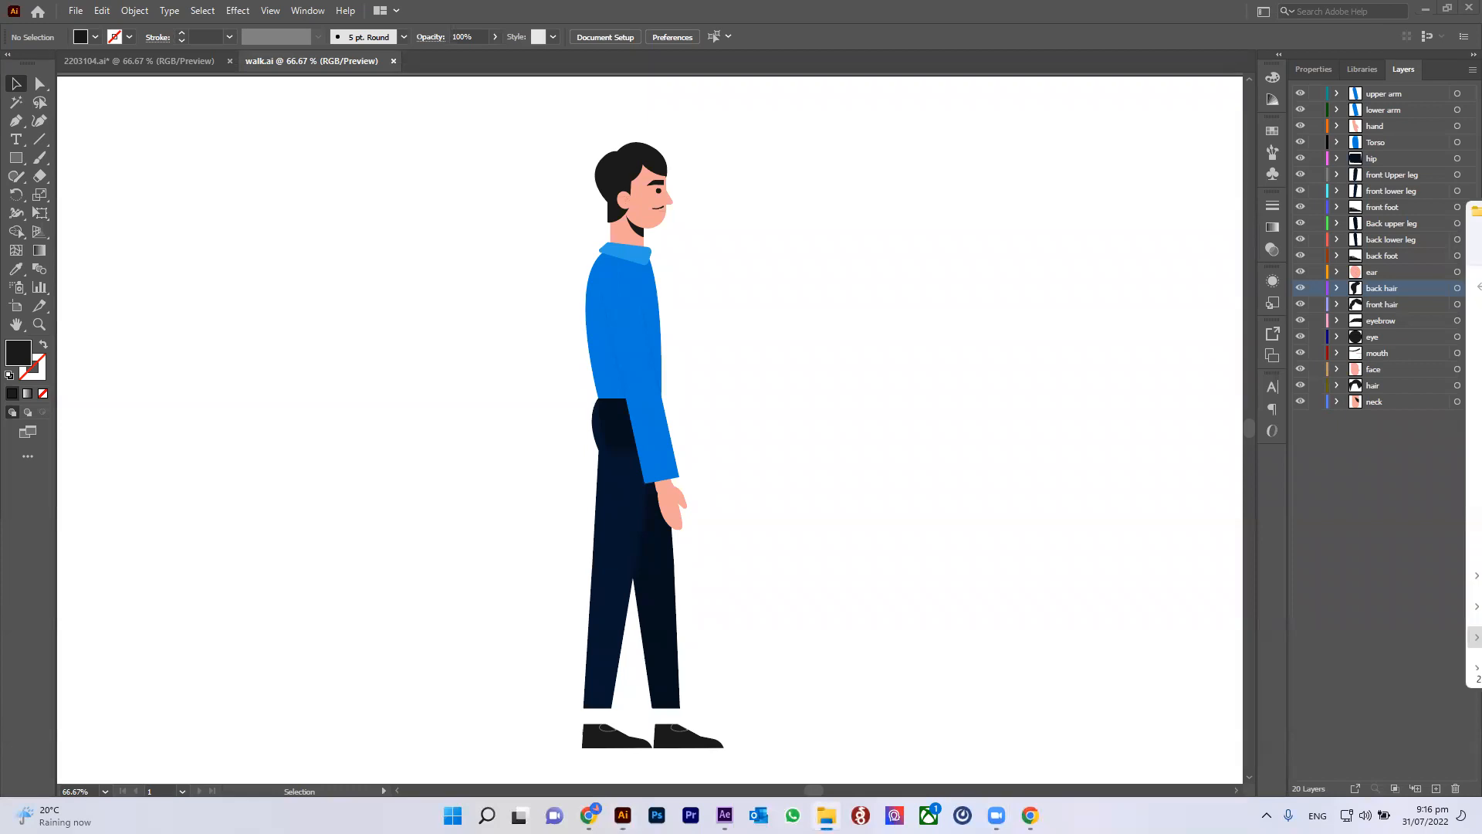
pyautogui.hotkey('alt', 'Tab')
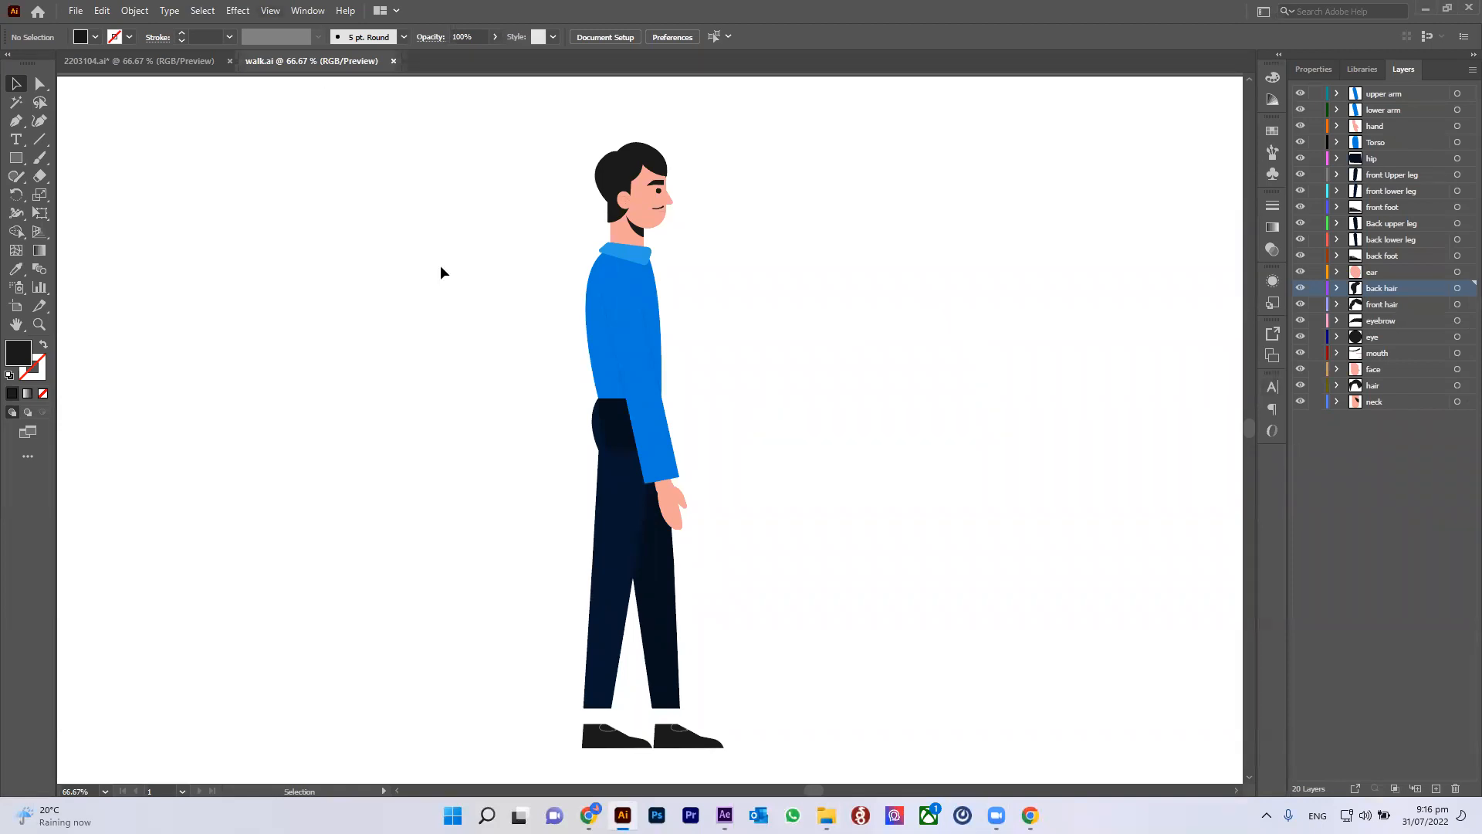
pyautogui.hotkey('ctrl', '-')
pyautogui.hotkey('ctrl', '-')
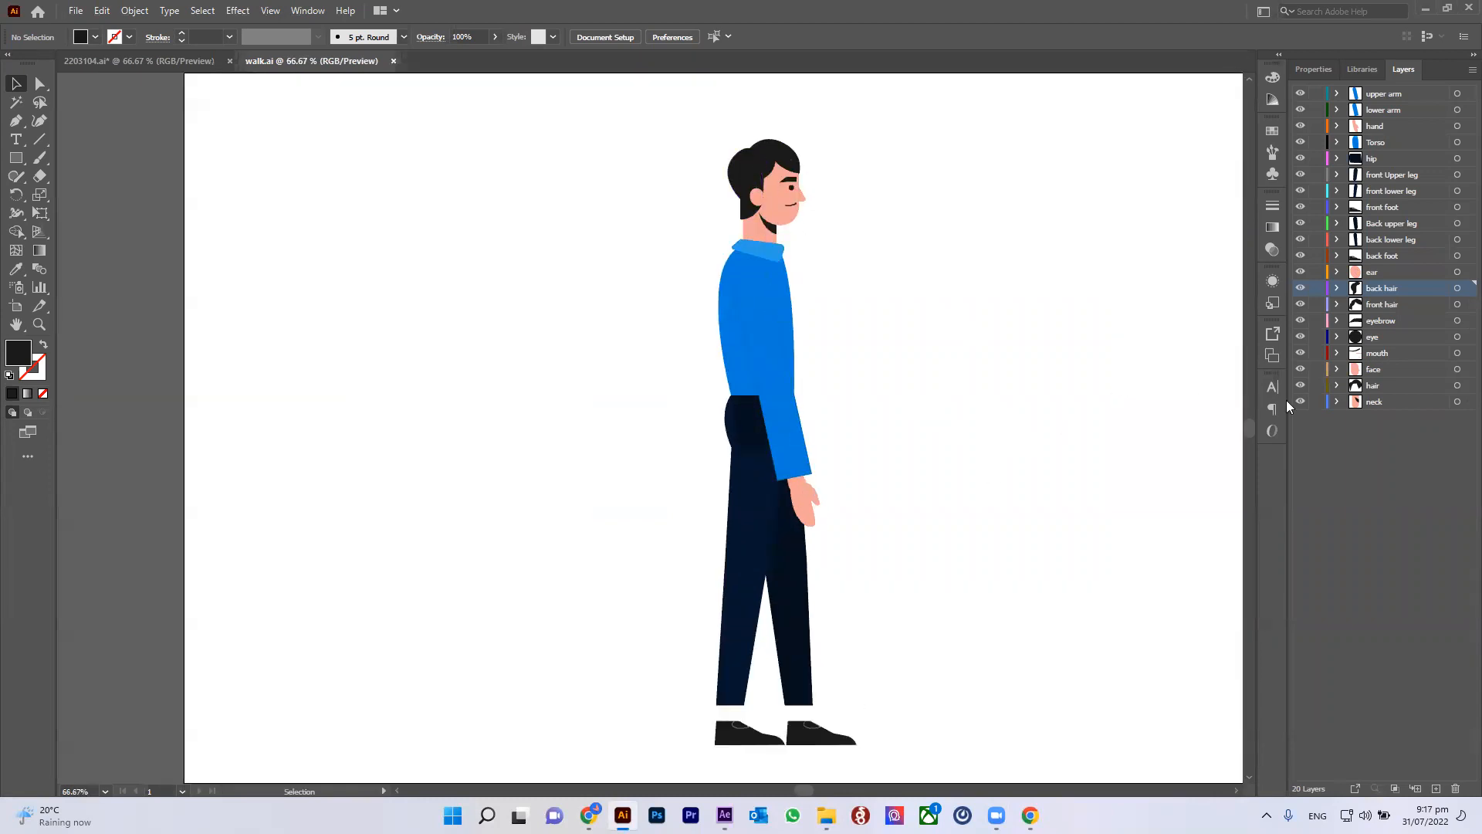
# Step: Switch to the 2203104.ai character sheet, select its side-view character, then return to walk.ai
pyautogui.click(148, 66)
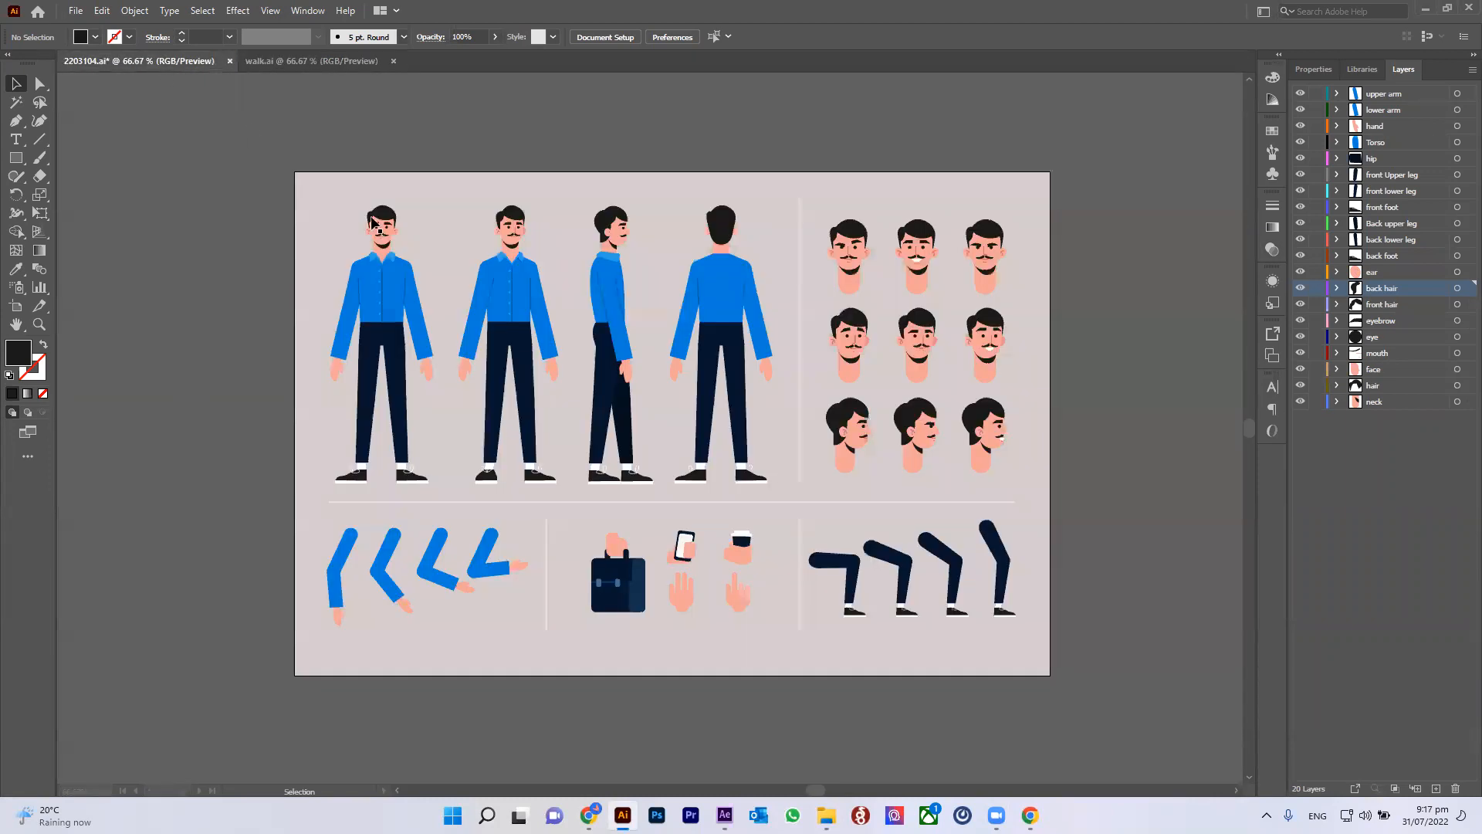
pyautogui.click(617, 235)
pyautogui.click(670, 141)
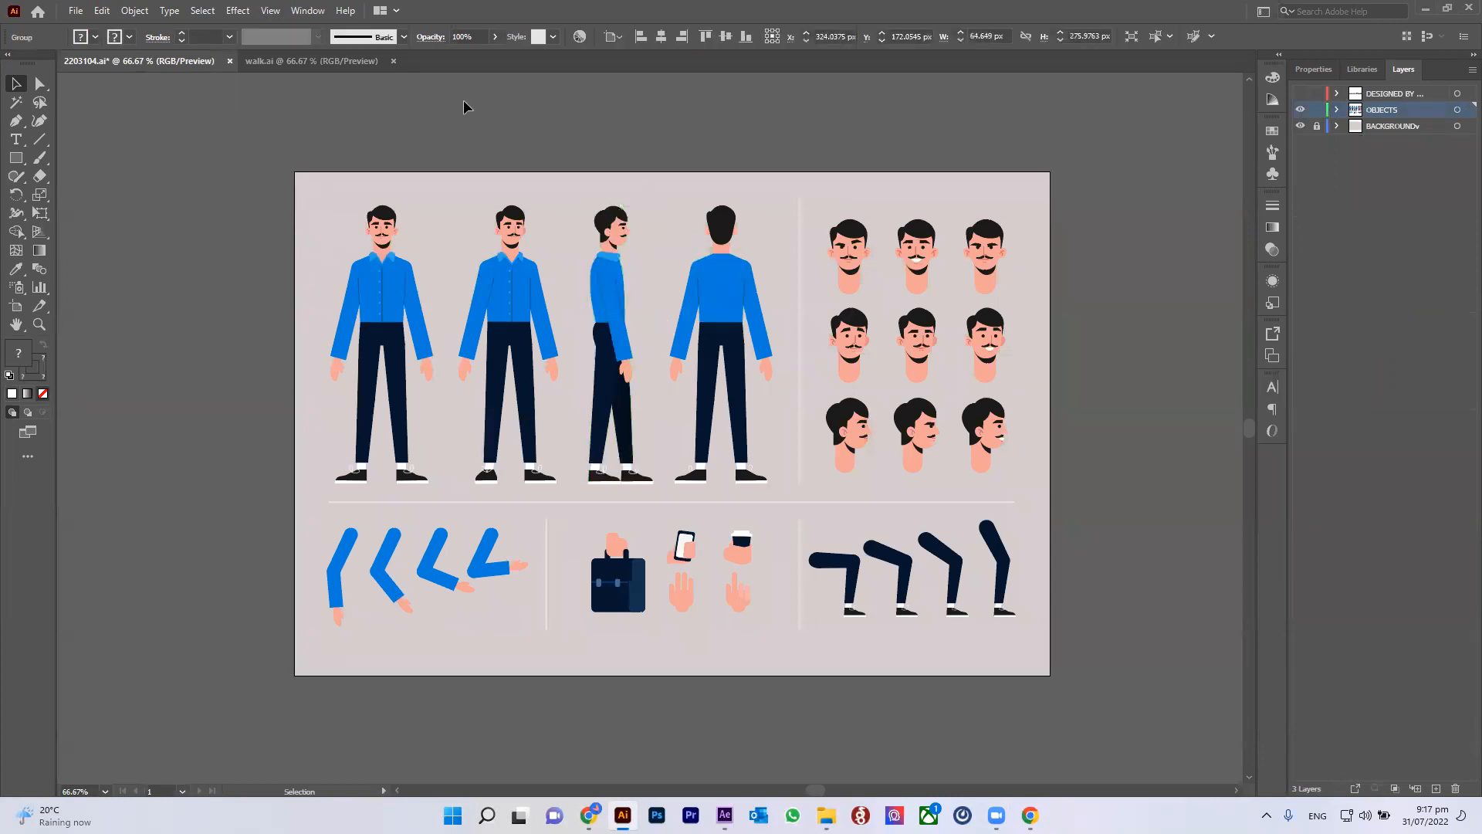
pyautogui.click(354, 61)
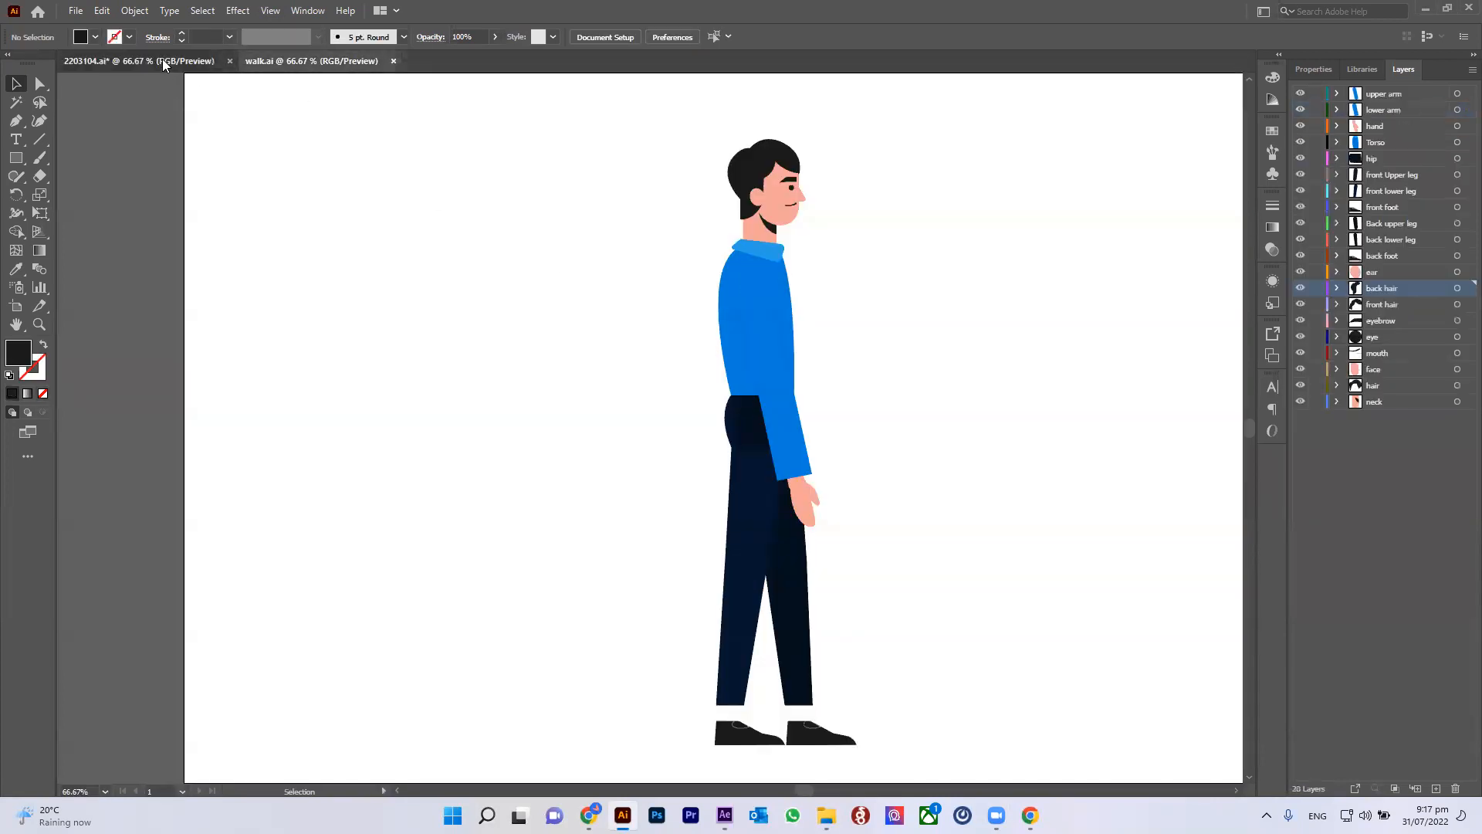
# Step: Bring the side-view character from 2203104.ai into walk.ai and place it beside the existing character
pyautogui.click(162, 60)
pyautogui.moveTo(629, 442); pyautogui.dragTo(329, 62)
pyautogui.moveTo(392, 418); pyautogui.dragTo(551, 137)
pyautogui.click(576, 208)
pyautogui.moveTo(381, 341); pyautogui.dragTo(401, 315)
pyautogui.click(463, 330)
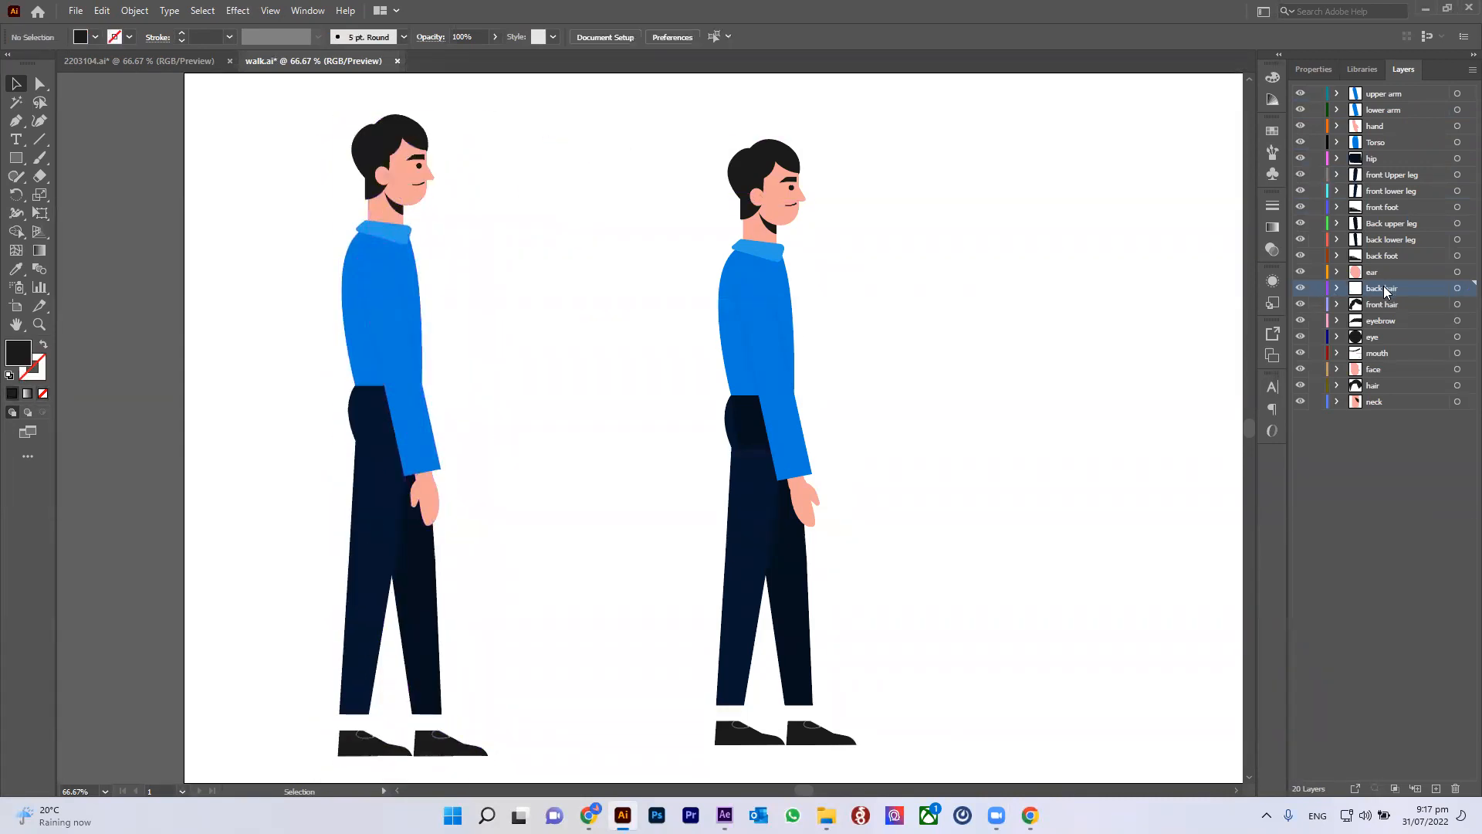
pyautogui.hotkey('ctrl', 'z')
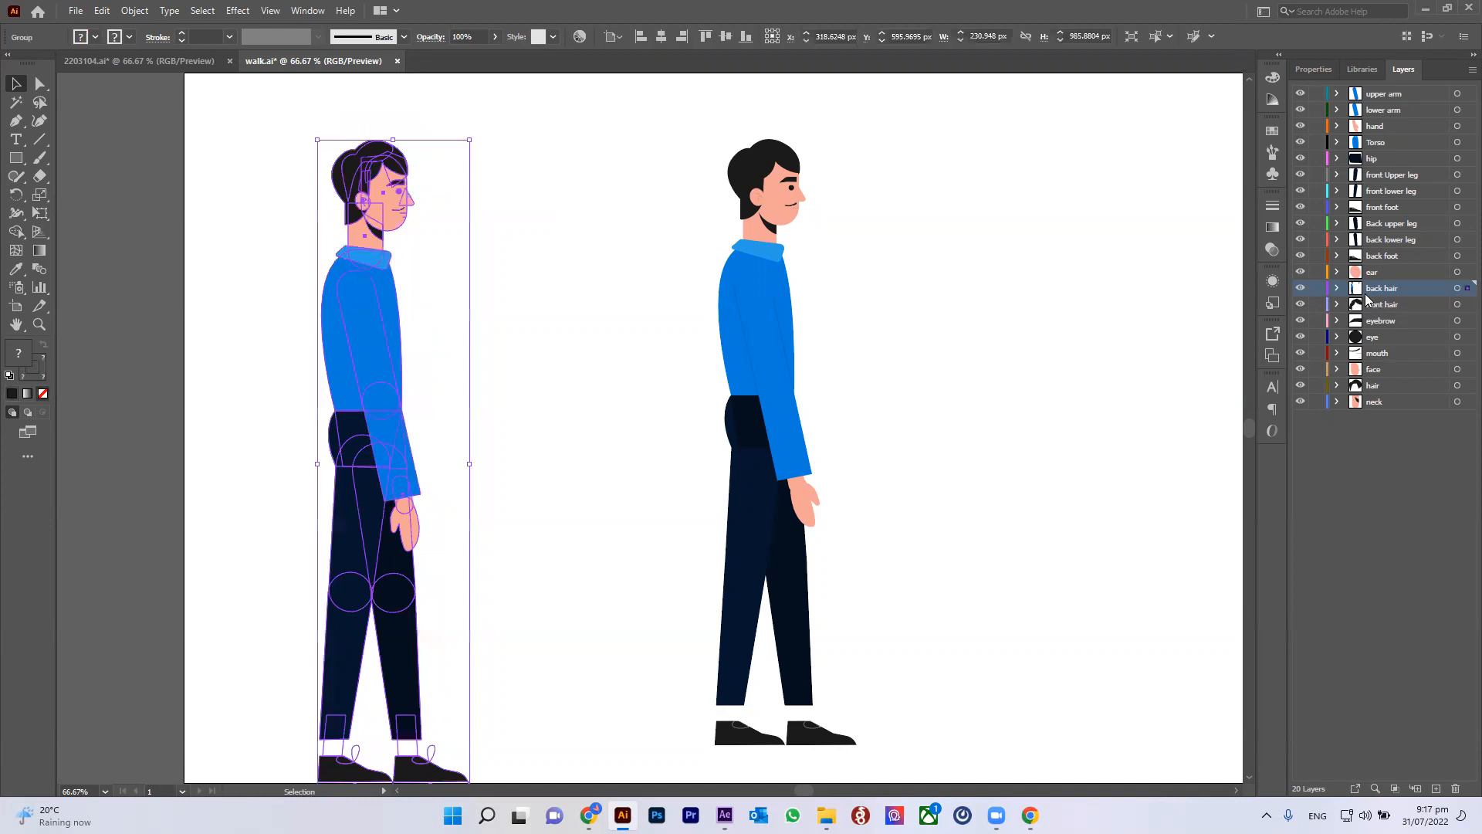
# Step: Create a new layer and move the copied character's group into it
pyautogui.click(1436, 789)
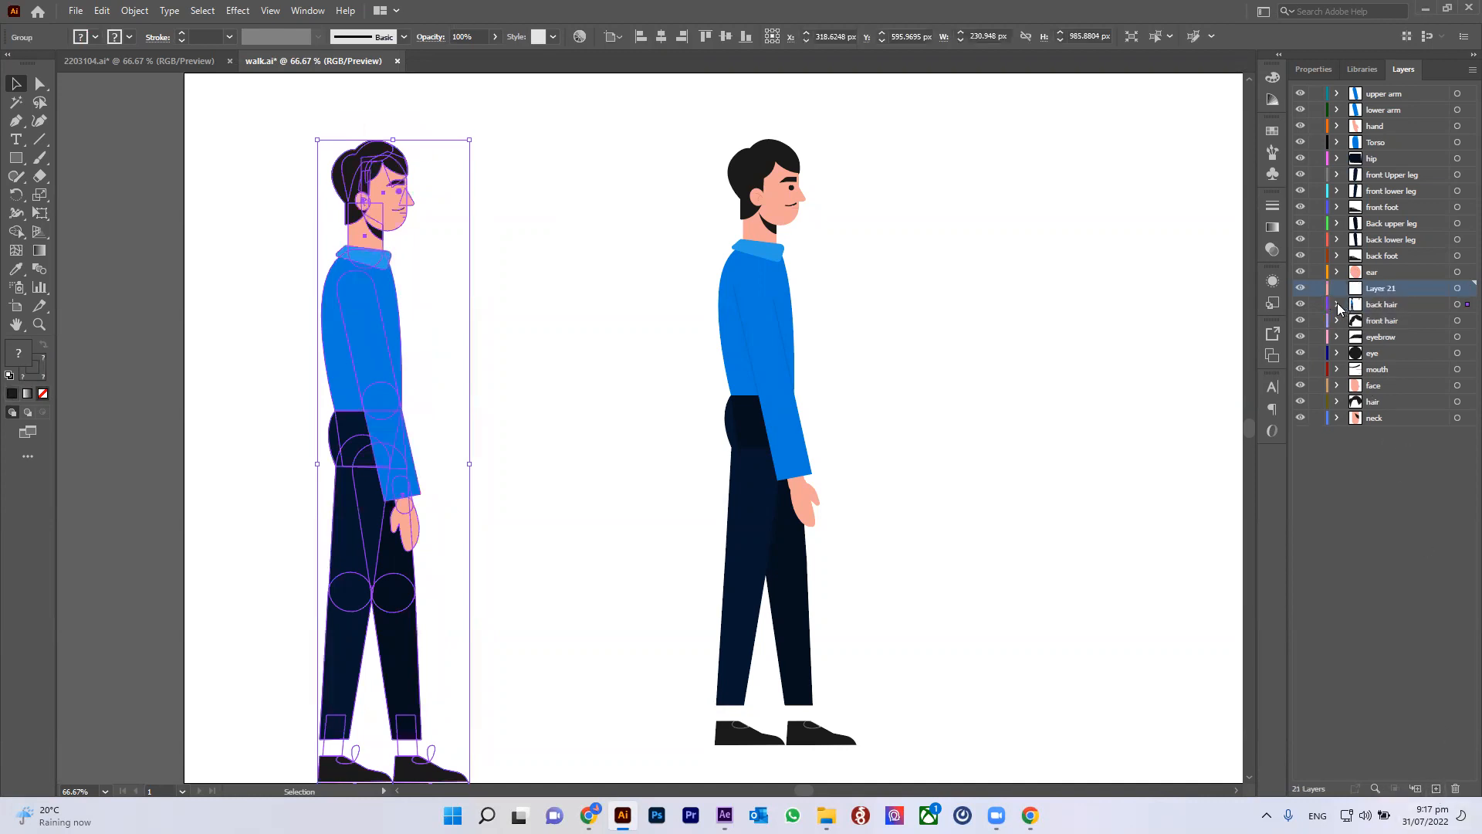
pyautogui.click(1338, 304)
pyautogui.click(1404, 321)
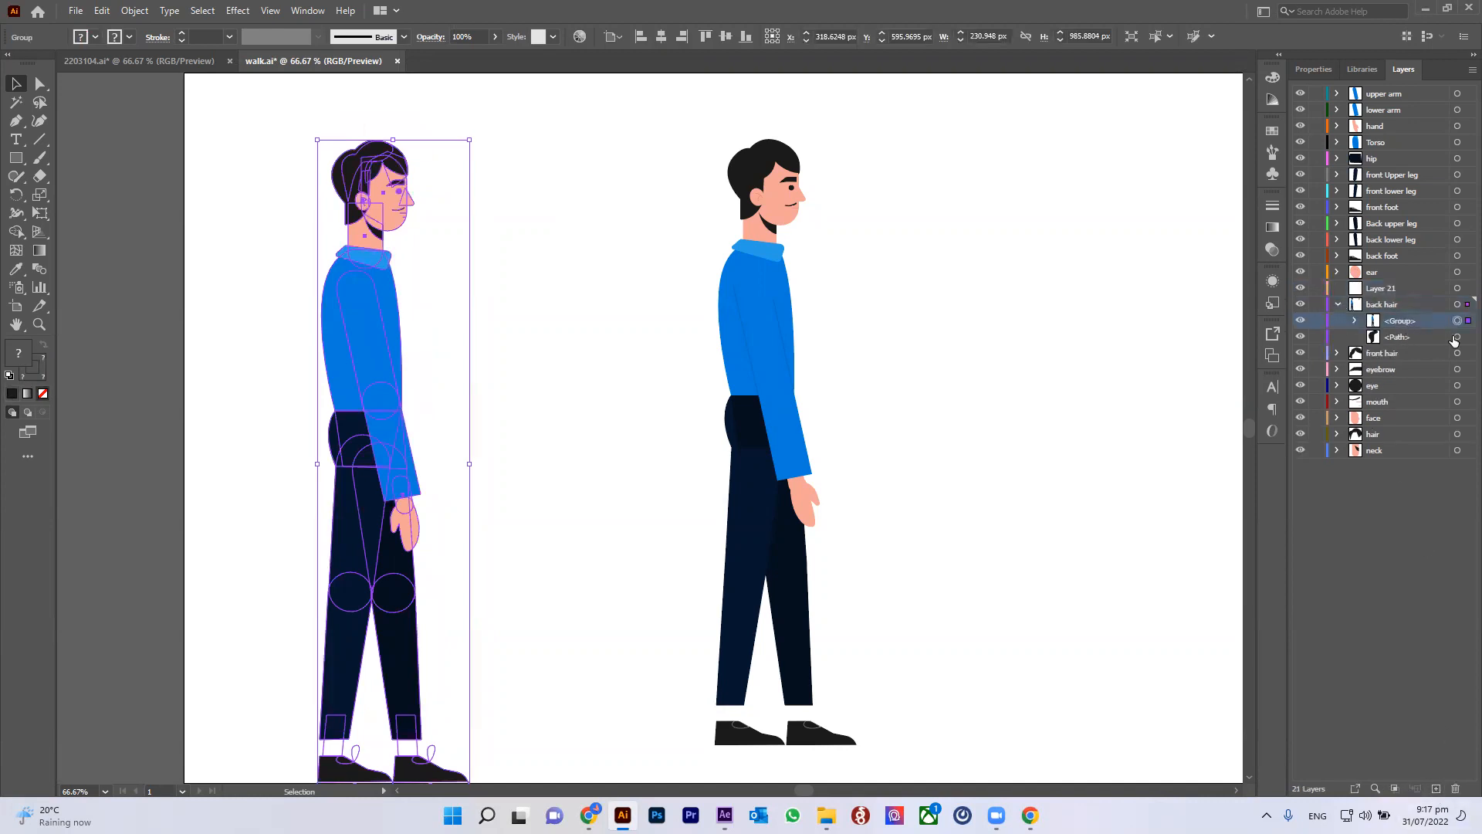
pyautogui.keyDown('shift'); pyautogui.click(1458, 336); pyautogui.keyUp('shift')
pyautogui.keyDown('shift'); pyautogui.click(1458, 336); pyautogui.keyUp('shift')
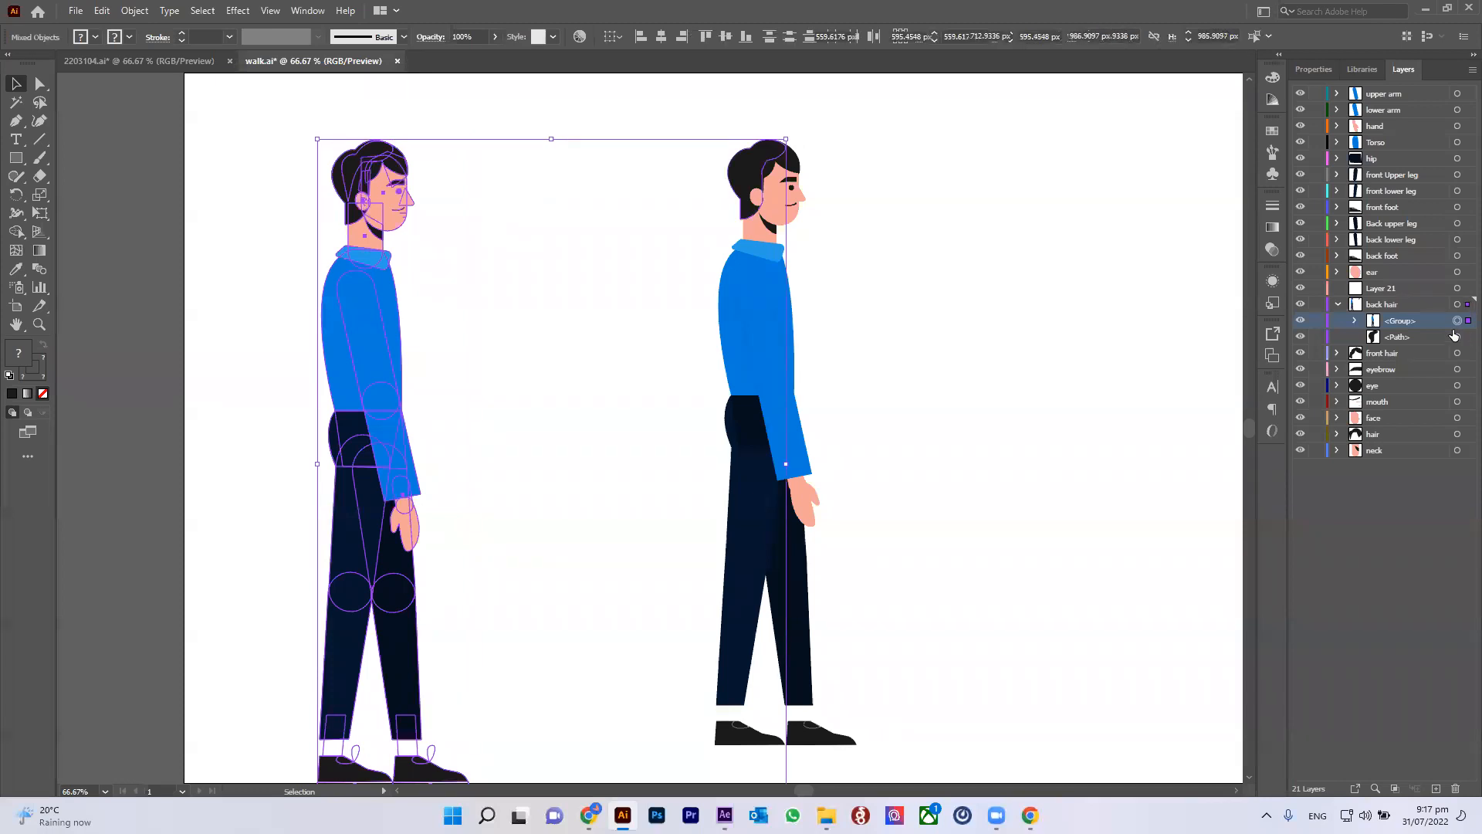
pyautogui.moveTo(1410, 323); pyautogui.dragTo(1381, 289)
pyautogui.click(1338, 305)
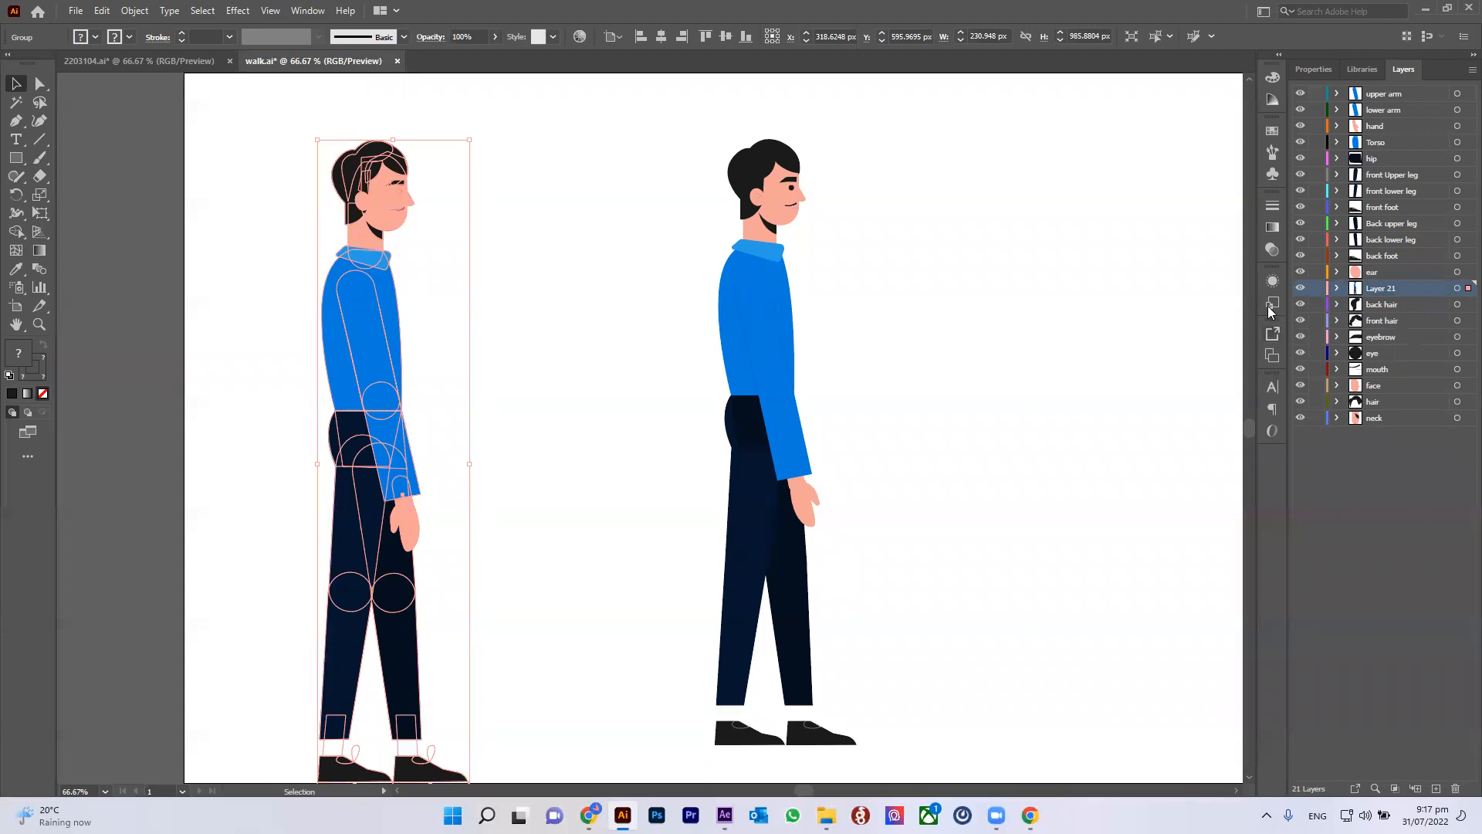
pyautogui.click(599, 327)
pyautogui.click(400, 330)
pyautogui.scroll(-1, 400, 340)
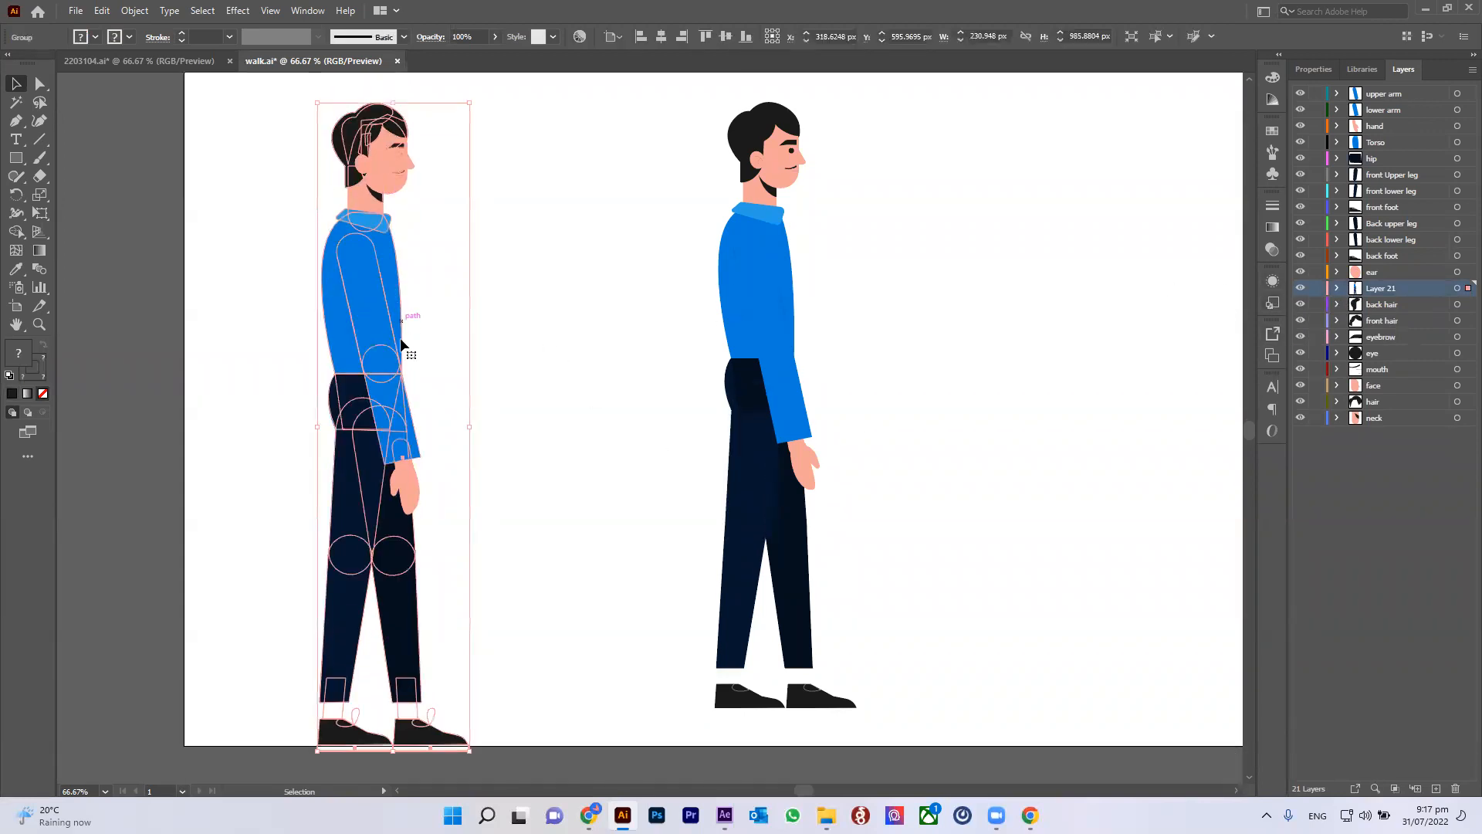
pyautogui.click(509, 315)
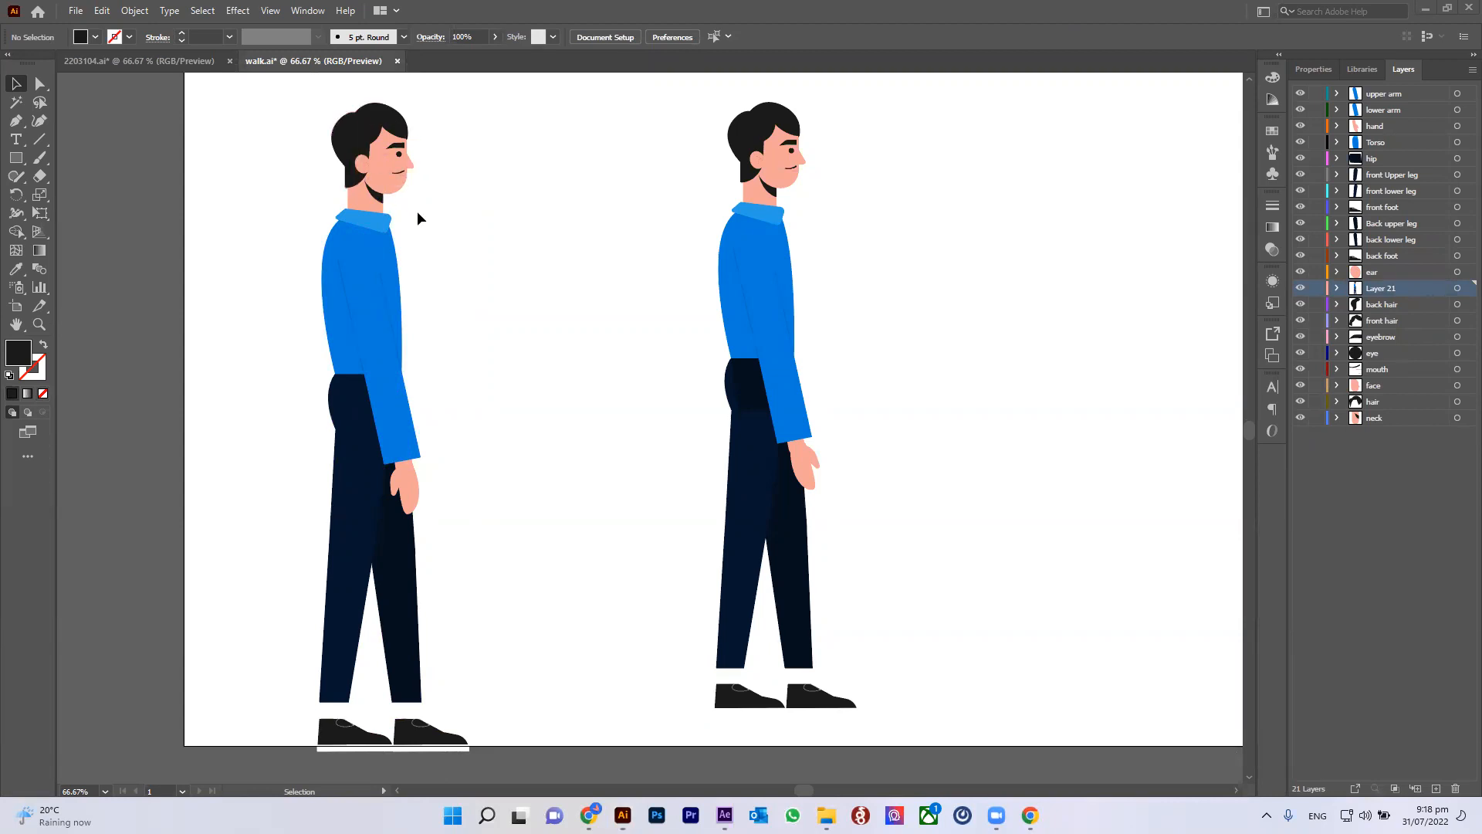
# Step: Delete the new layer containing the copied character, confirming the deletion
pyautogui.scroll(-1, 418, 216)
pyautogui.press('space')
pyautogui.moveTo(474, 296); pyautogui.dragTo(448, 430)
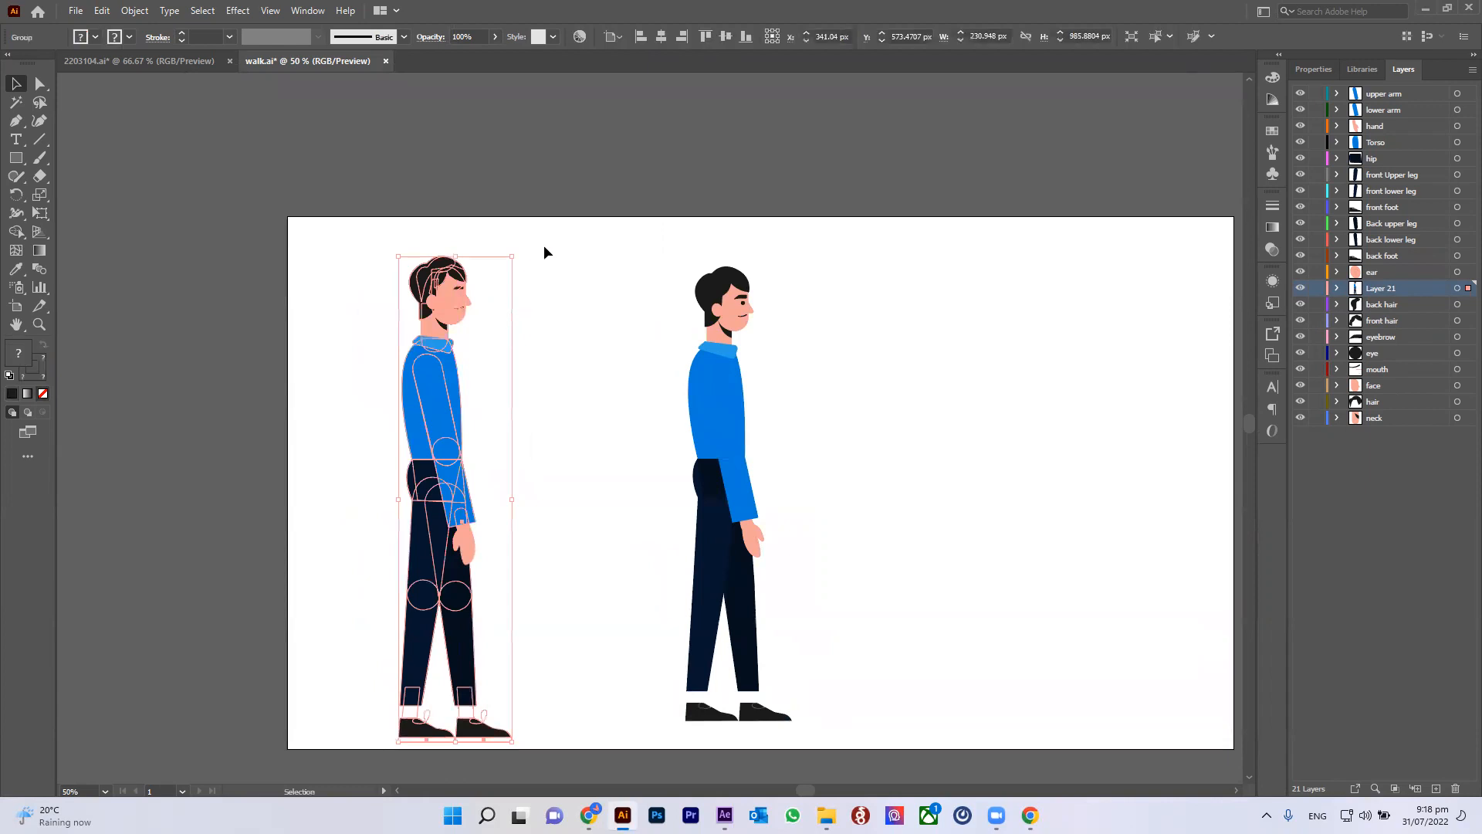
pyautogui.moveTo(391, 211); pyautogui.dragTo(543, 297)
pyautogui.click(819, 311)
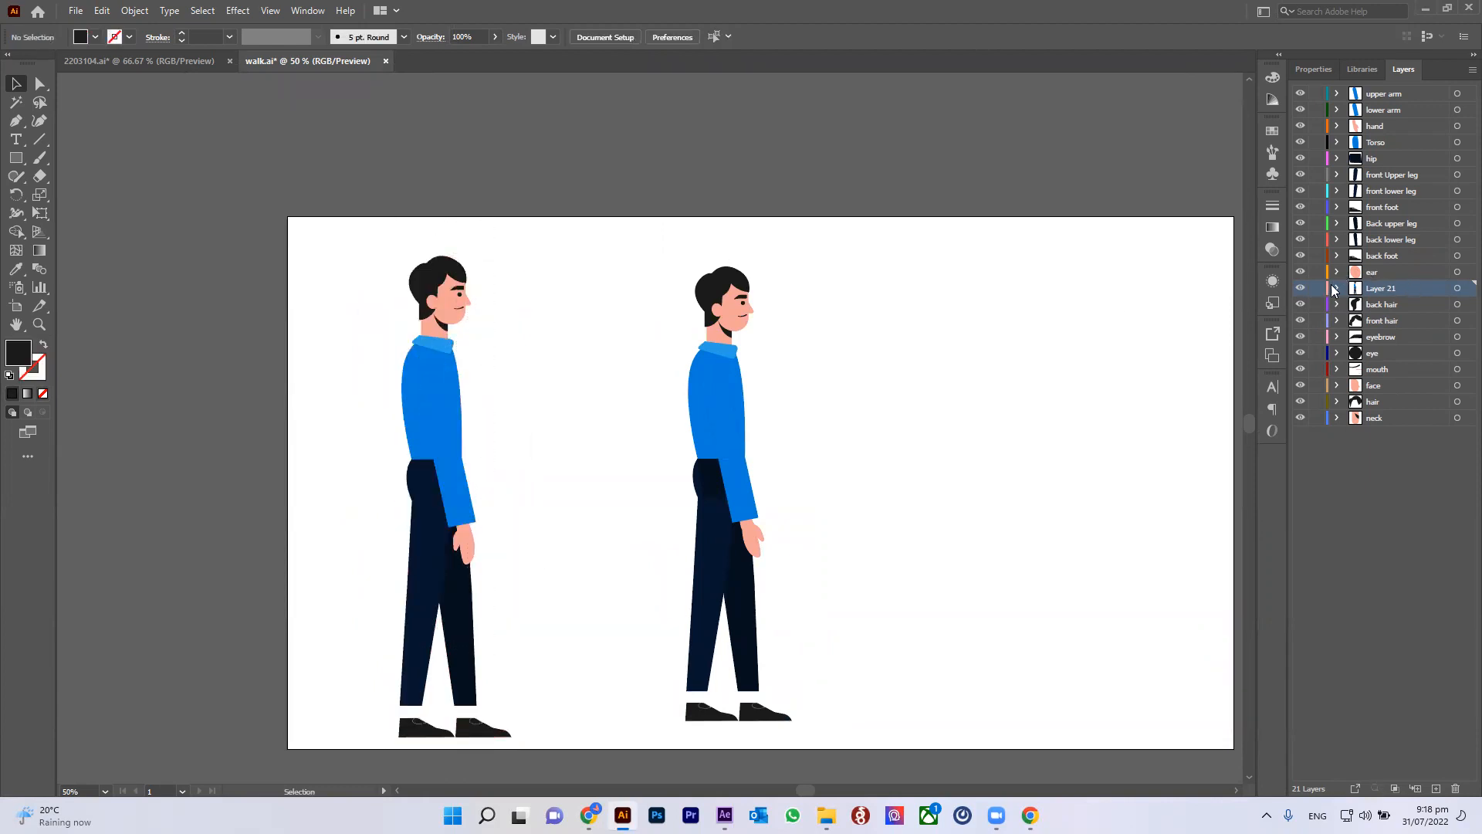
pyautogui.click(1454, 788)
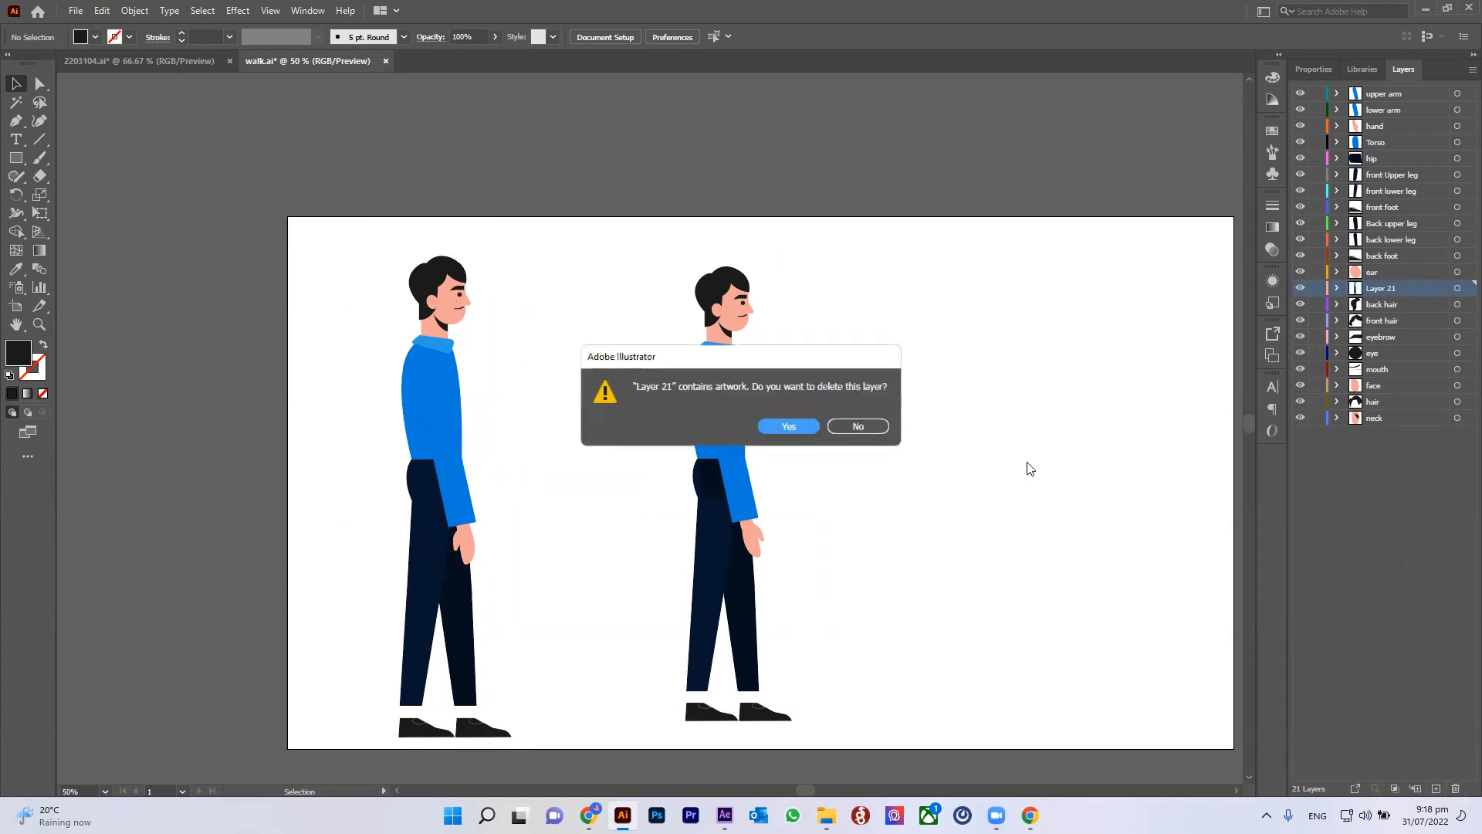
pyautogui.click(811, 426)
# Step: Inspect the side-view character's parts by selecting the arm, hand and legs, then the whole figure
pyautogui.click(735, 331)
pyautogui.click(729, 386)
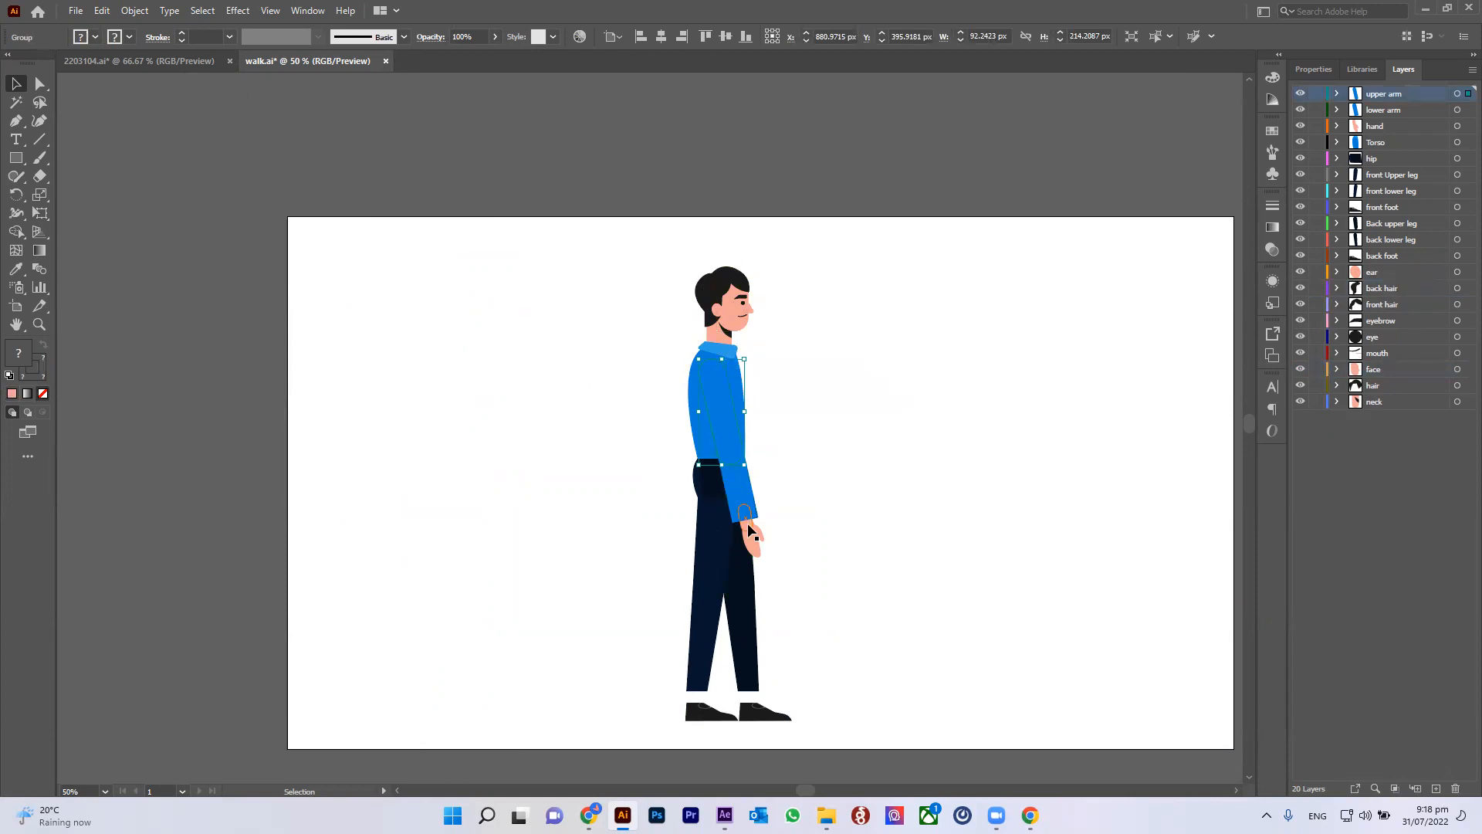
pyautogui.click(739, 488)
pyautogui.click(750, 542)
pyautogui.click(714, 552)
pyautogui.click(707, 629)
pyautogui.moveTo(824, 748); pyautogui.dragTo(650, 236)
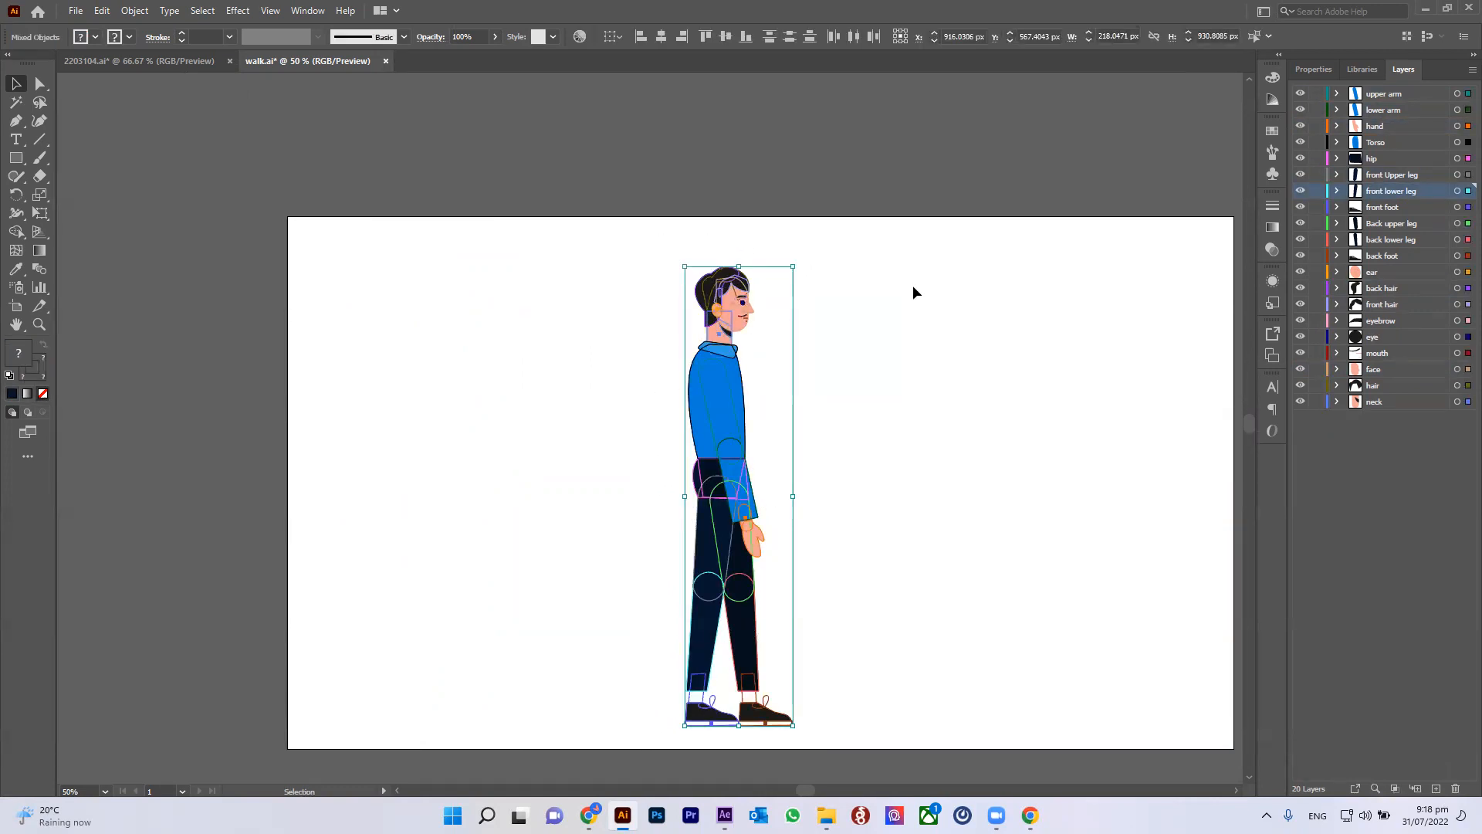
pyautogui.click(913, 287)
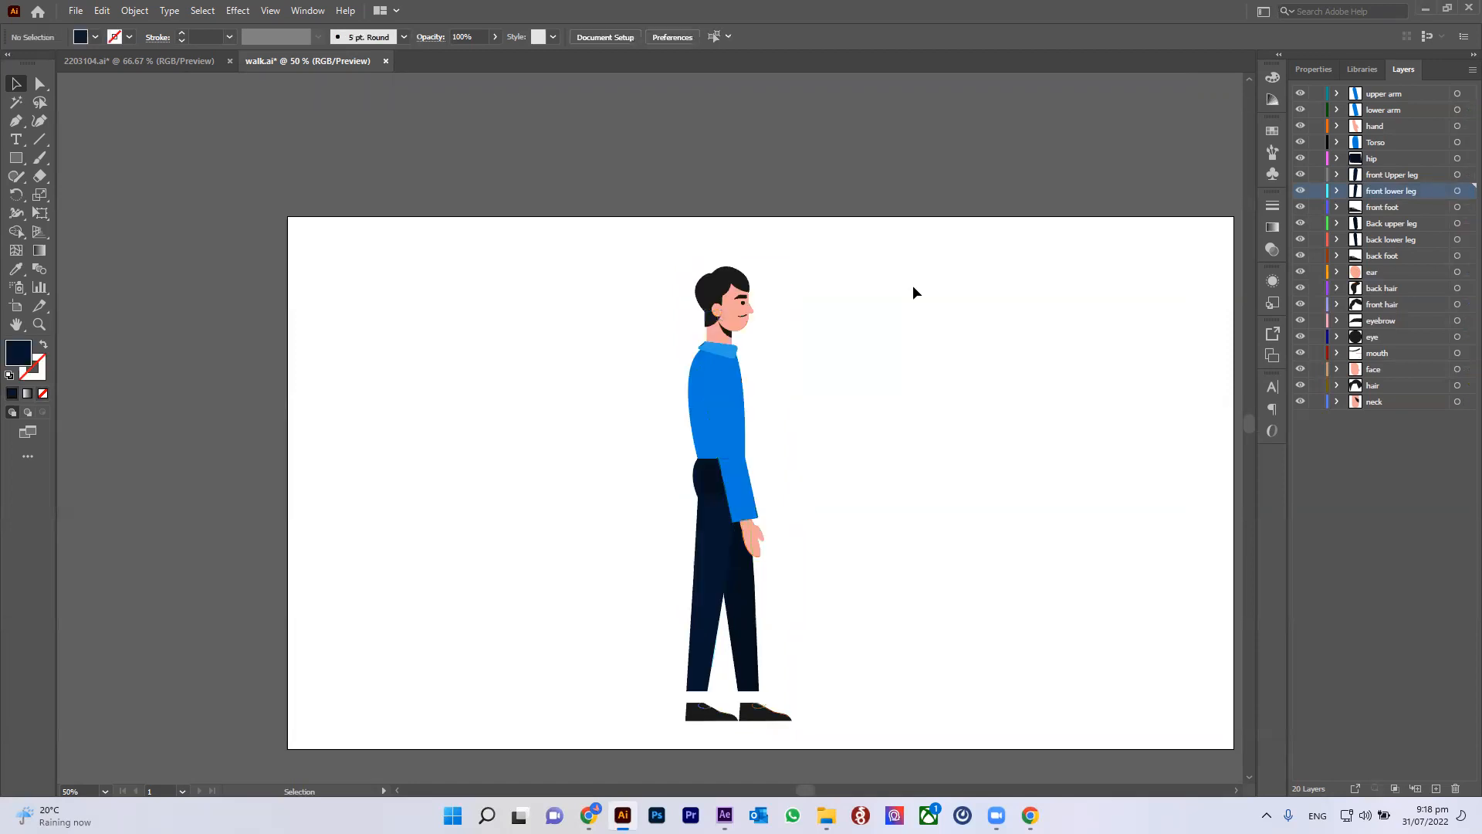
# Step: Save walk.ai with the Direct Selection tool active
pyautogui.press('a')
pyautogui.hotkey('ctrl', 's')
pyautogui.moveTo(649, 204); pyautogui.dragTo(841, 695)
pyautogui.click(869, 491)
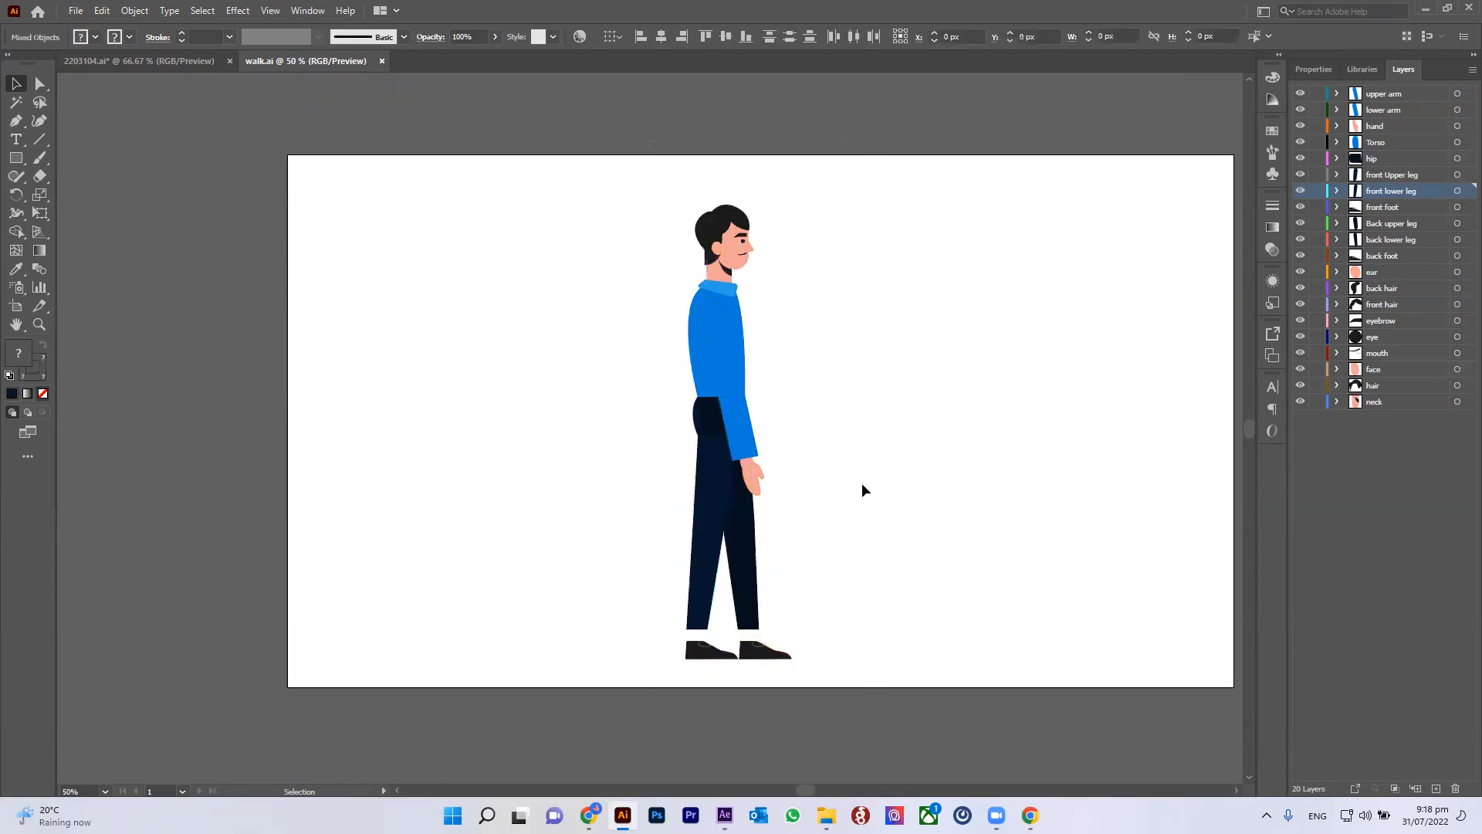
# Step: Try grouping the front upper and lower leg paths, then undo the grouping
pyautogui.moveTo(603, 423); pyautogui.dragTo(718, 595)
pyautogui.click(796, 506)
pyautogui.click(711, 484)
pyautogui.keyDown('shift'); pyautogui.click(699, 585); pyautogui.keyUp('shift')
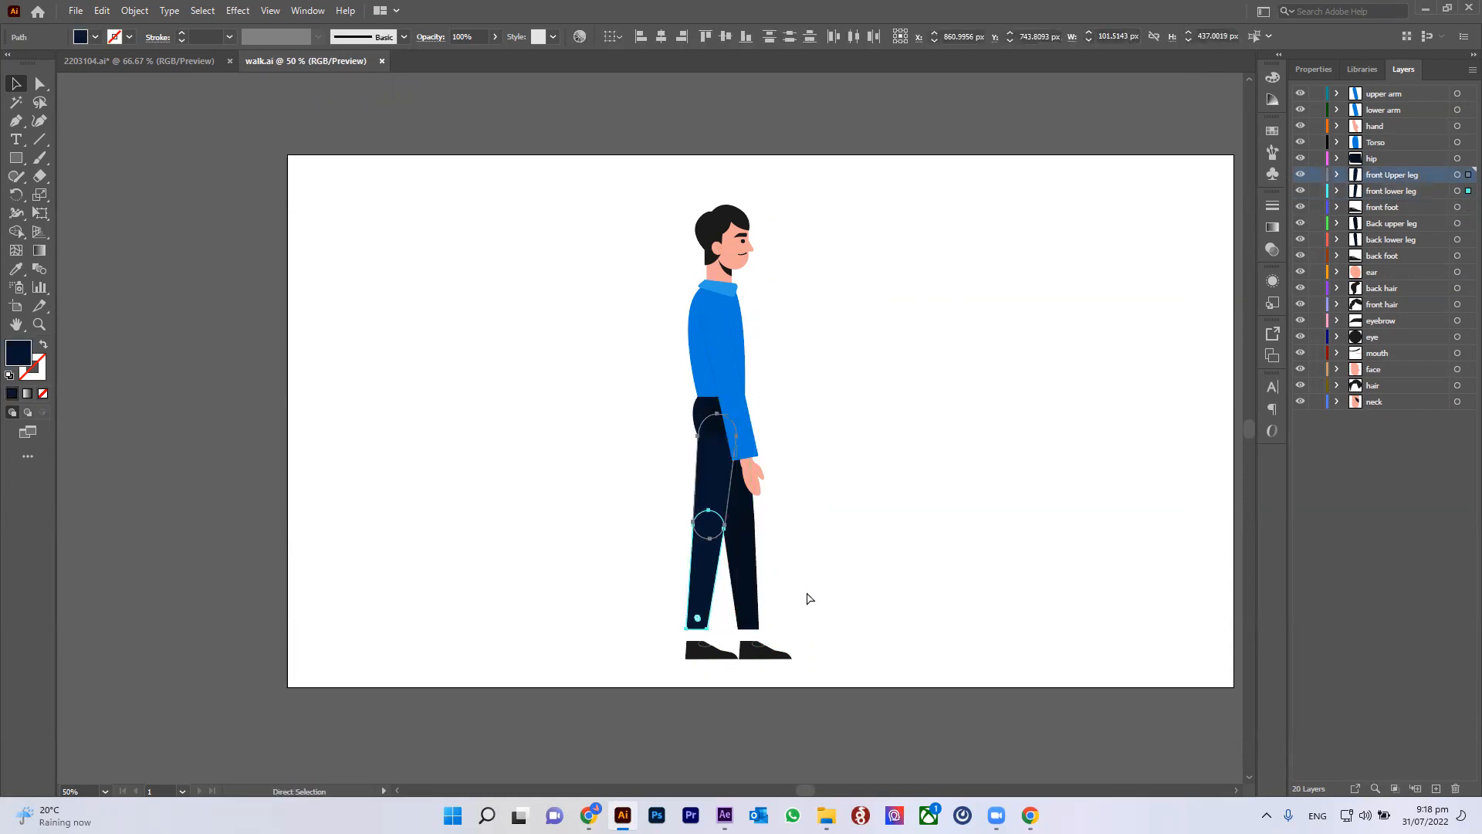
pyautogui.hotkey('ctrl', 'g')
pyautogui.hotkey('ctrl', 'z')
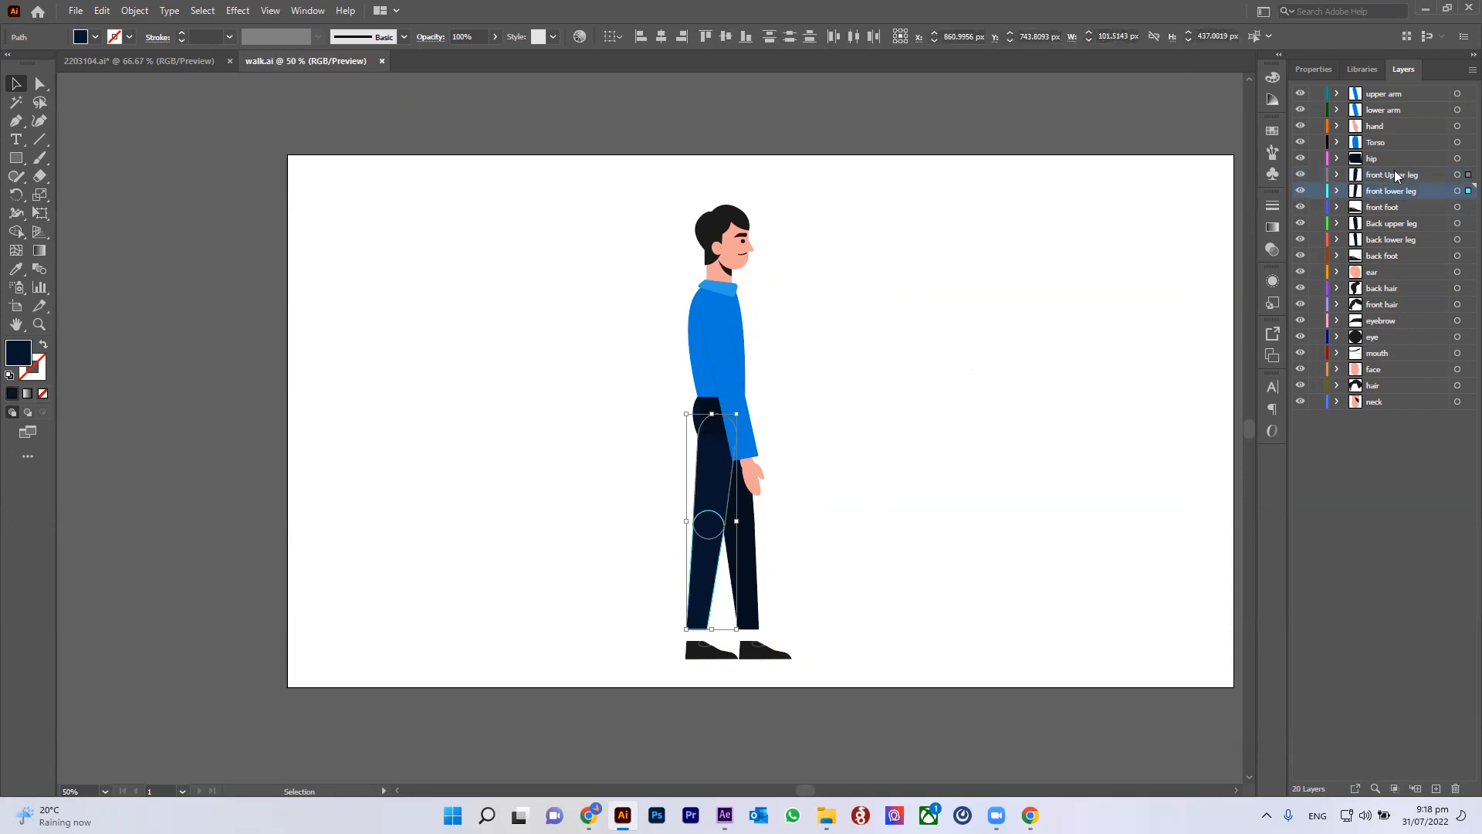
# Step: Expand the front upper and lower leg layers, retry grouping their paths, undo it, and collapse the layers
pyautogui.click(1337, 191)
pyautogui.click(1337, 175)
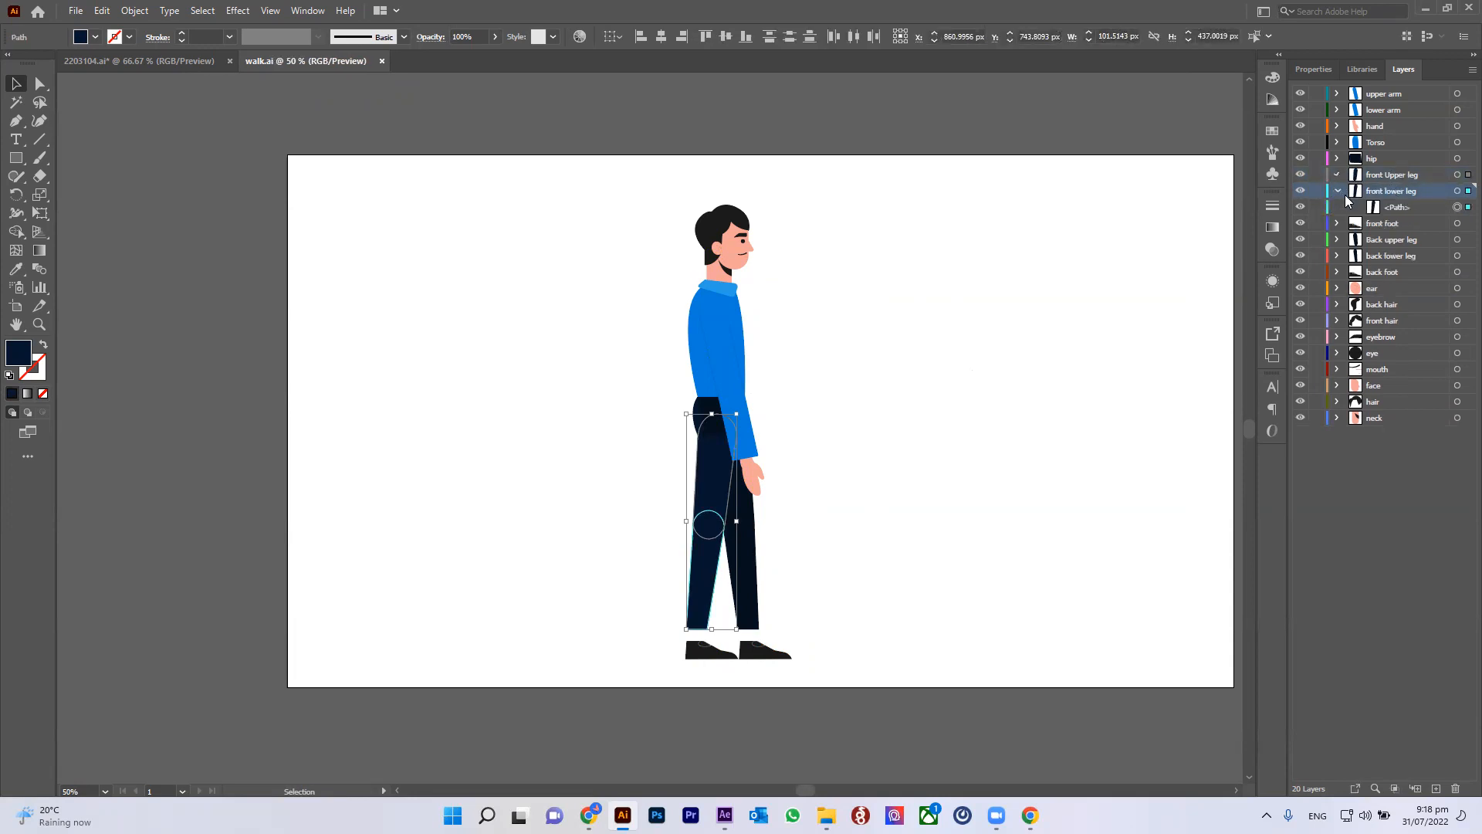
pyautogui.click(1429, 191)
pyautogui.click(764, 565)
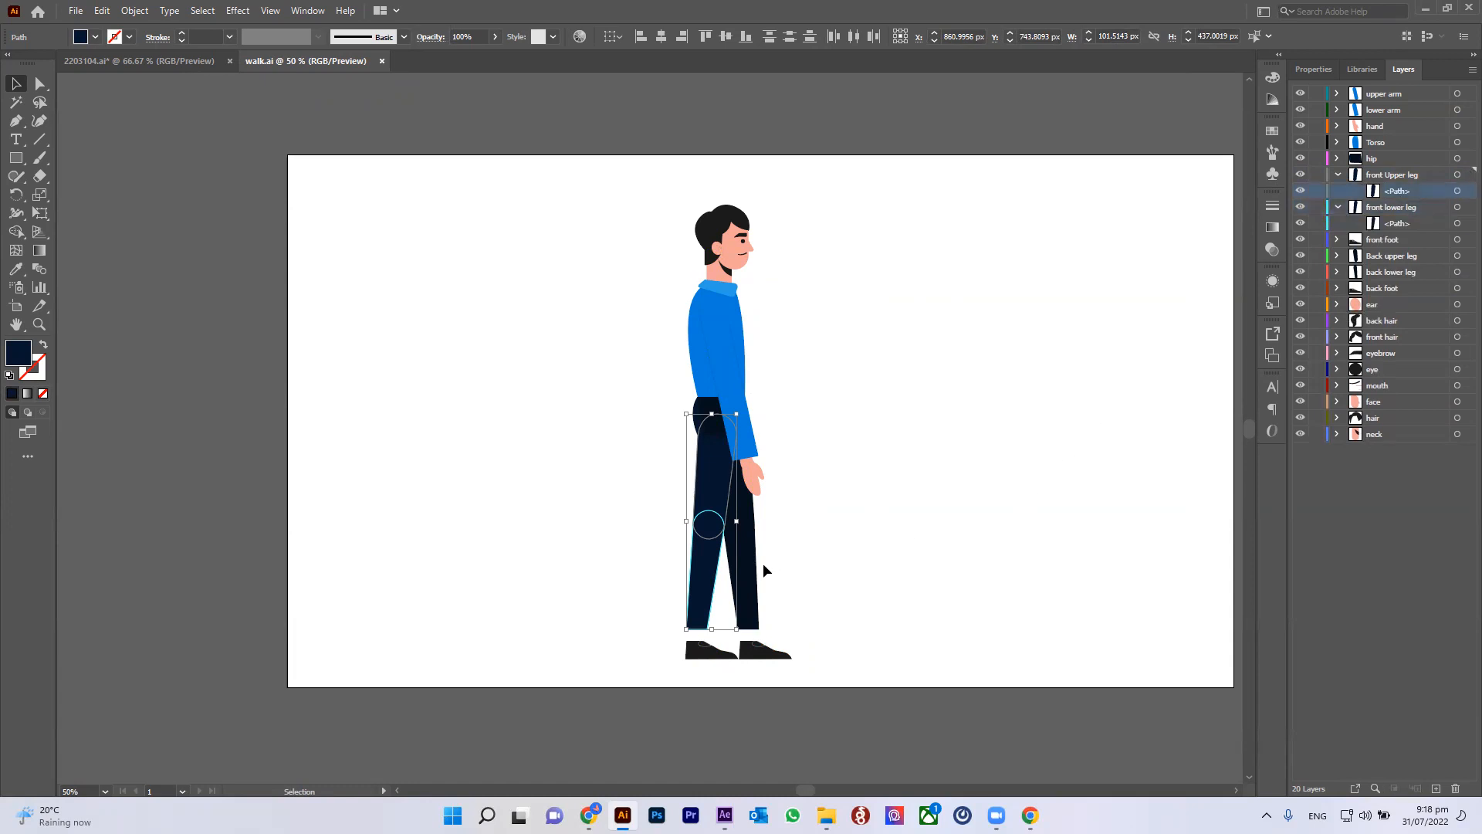
pyautogui.click(696, 592)
pyautogui.keyDown('shift'); pyautogui.click(714, 486); pyautogui.keyUp('shift')
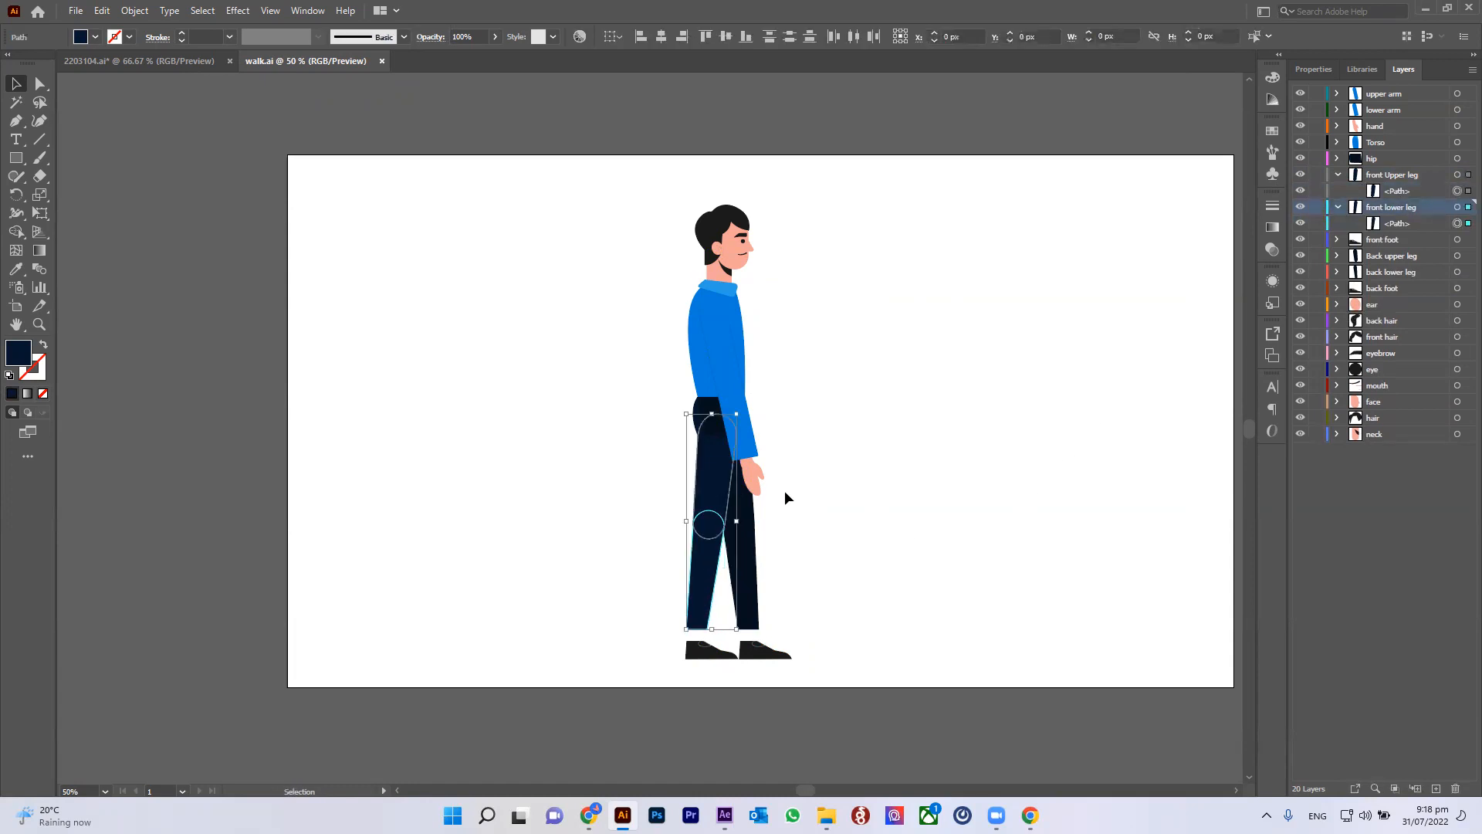
pyautogui.hotkey('ctrl', 'g')
pyautogui.hotkey('ctrl', 'z')
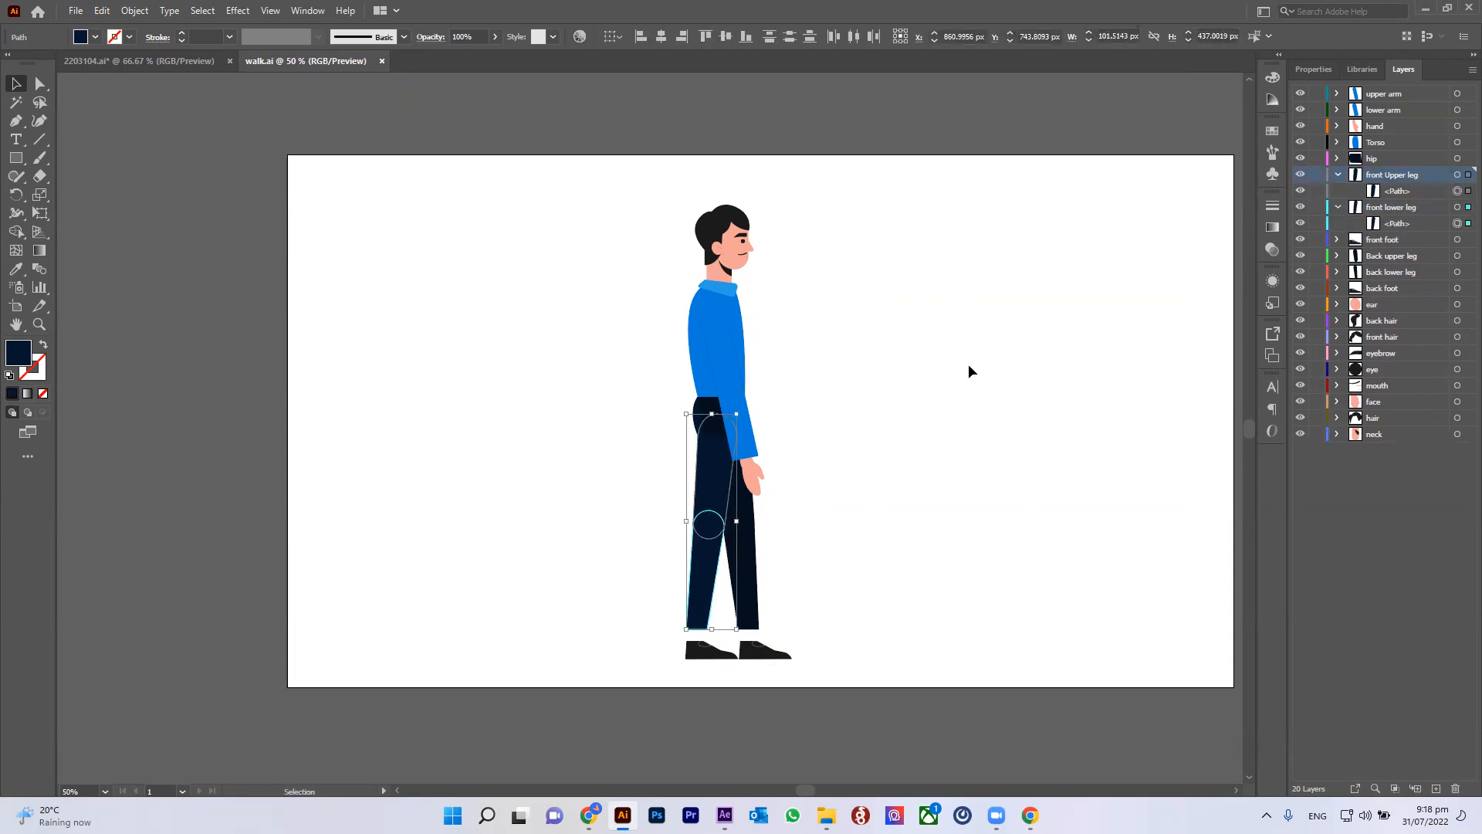
pyautogui.click(889, 475)
pyautogui.click(1337, 175)
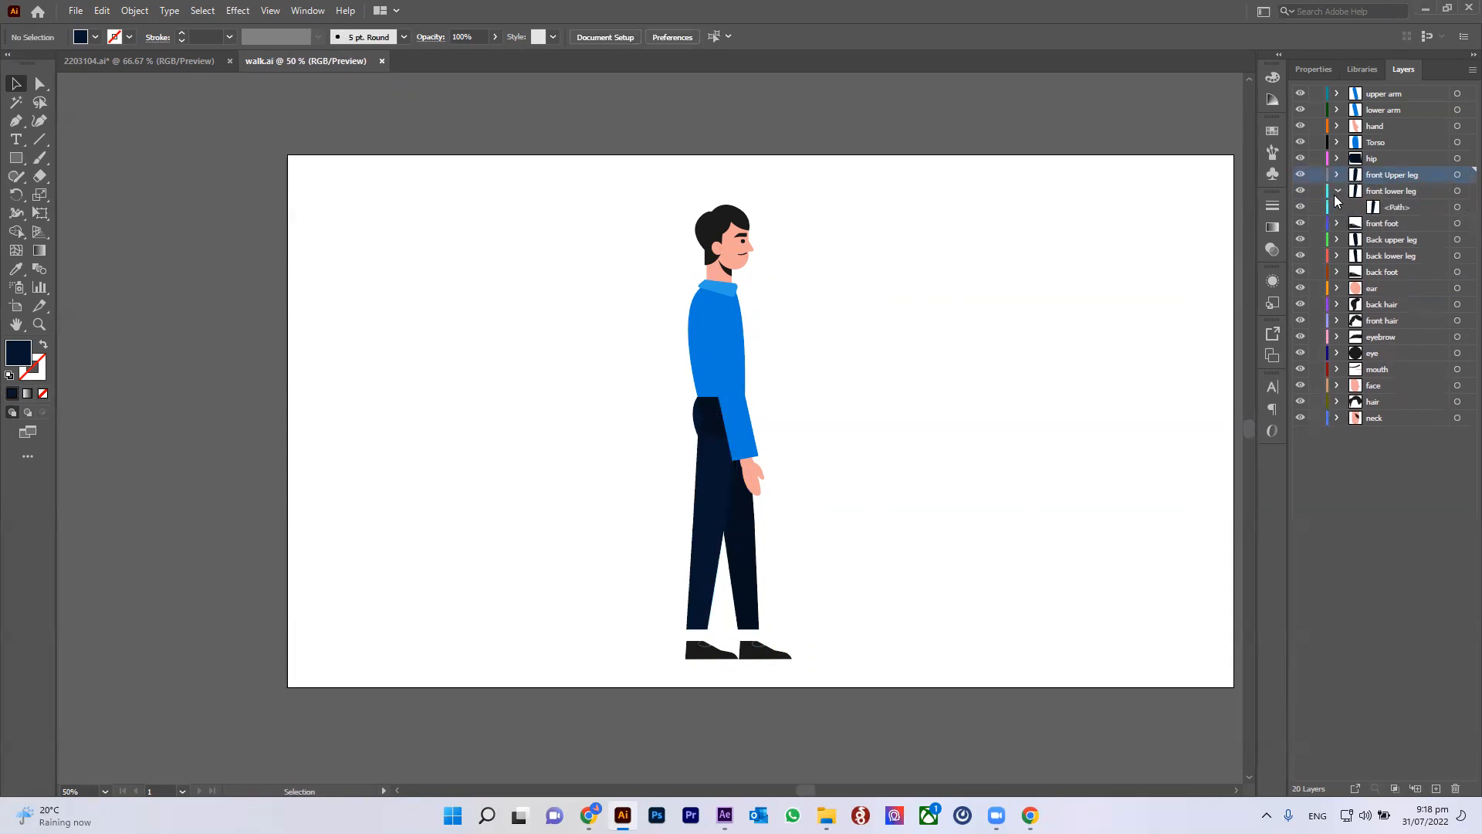
pyautogui.click(1337, 191)
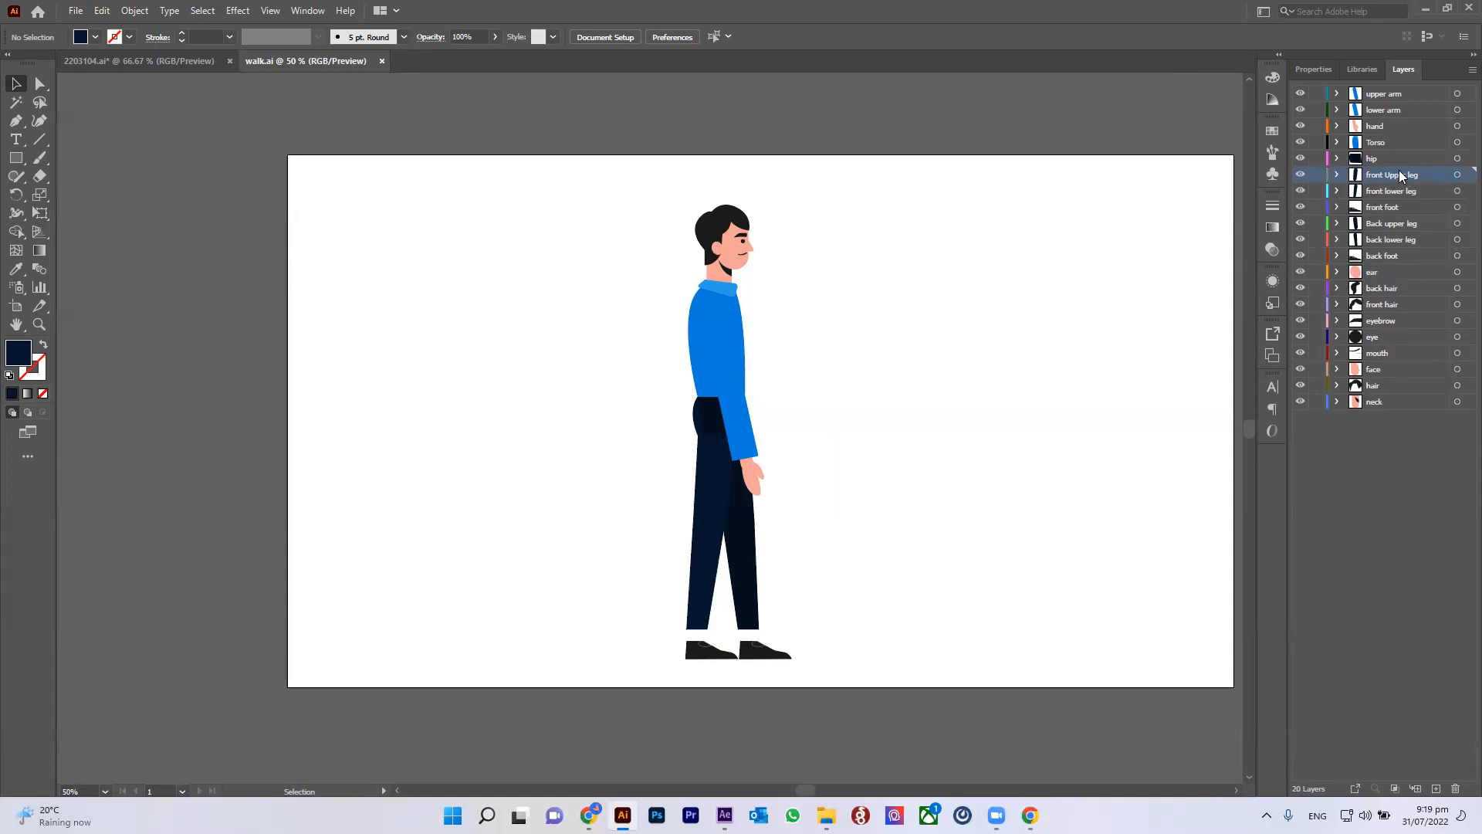
# Step: Inspect the hand artwork and its context options, then select and deselect the whole character
pyautogui.click(1407, 196)
pyautogui.click(745, 444)
pyautogui.click(753, 477)
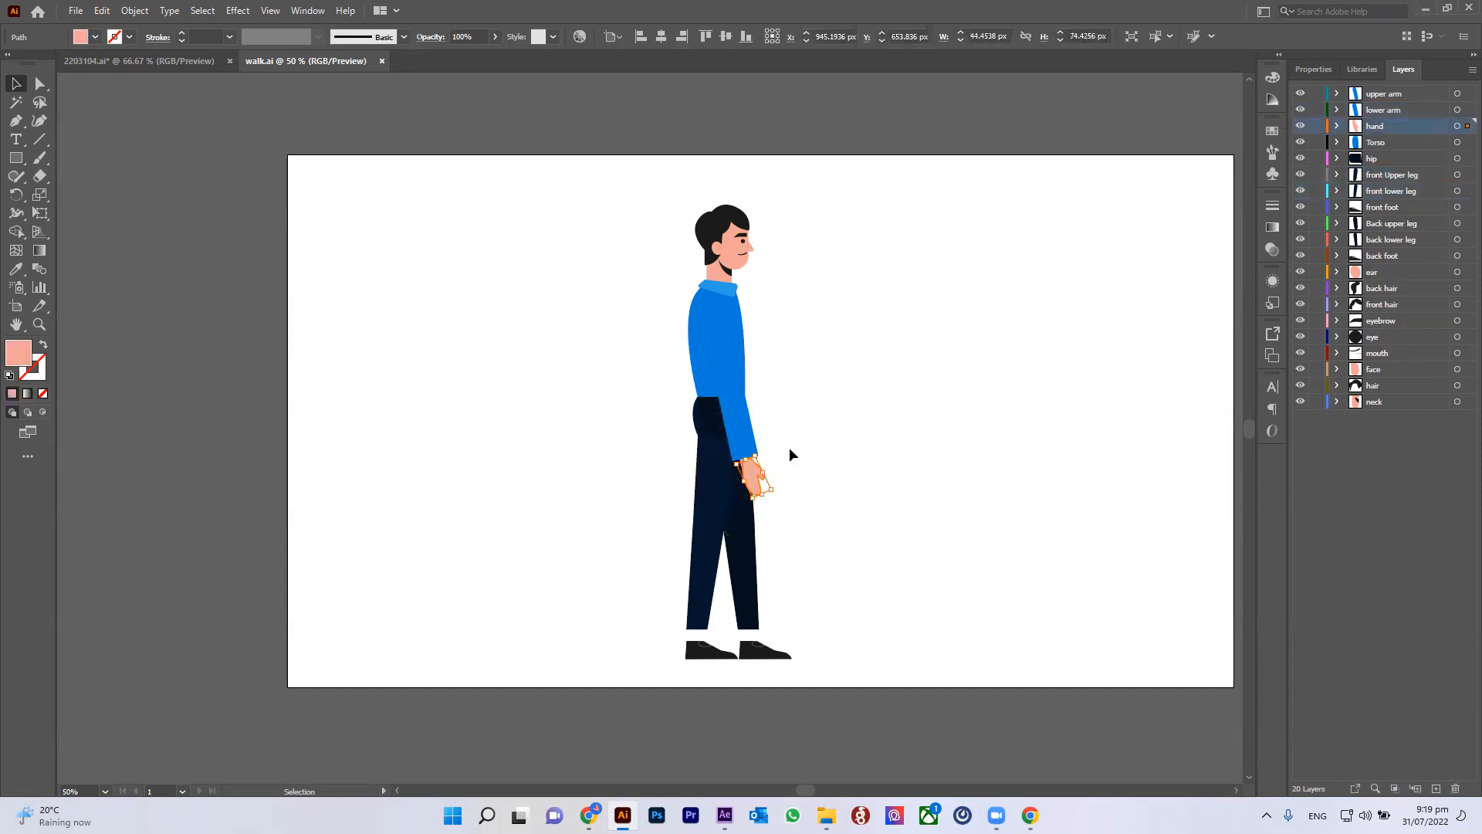
pyautogui.rightClick(971, 254)
pyautogui.click(931, 335)
pyautogui.moveTo(487, 154); pyautogui.dragTo(963, 802)
pyautogui.click(888, 309)
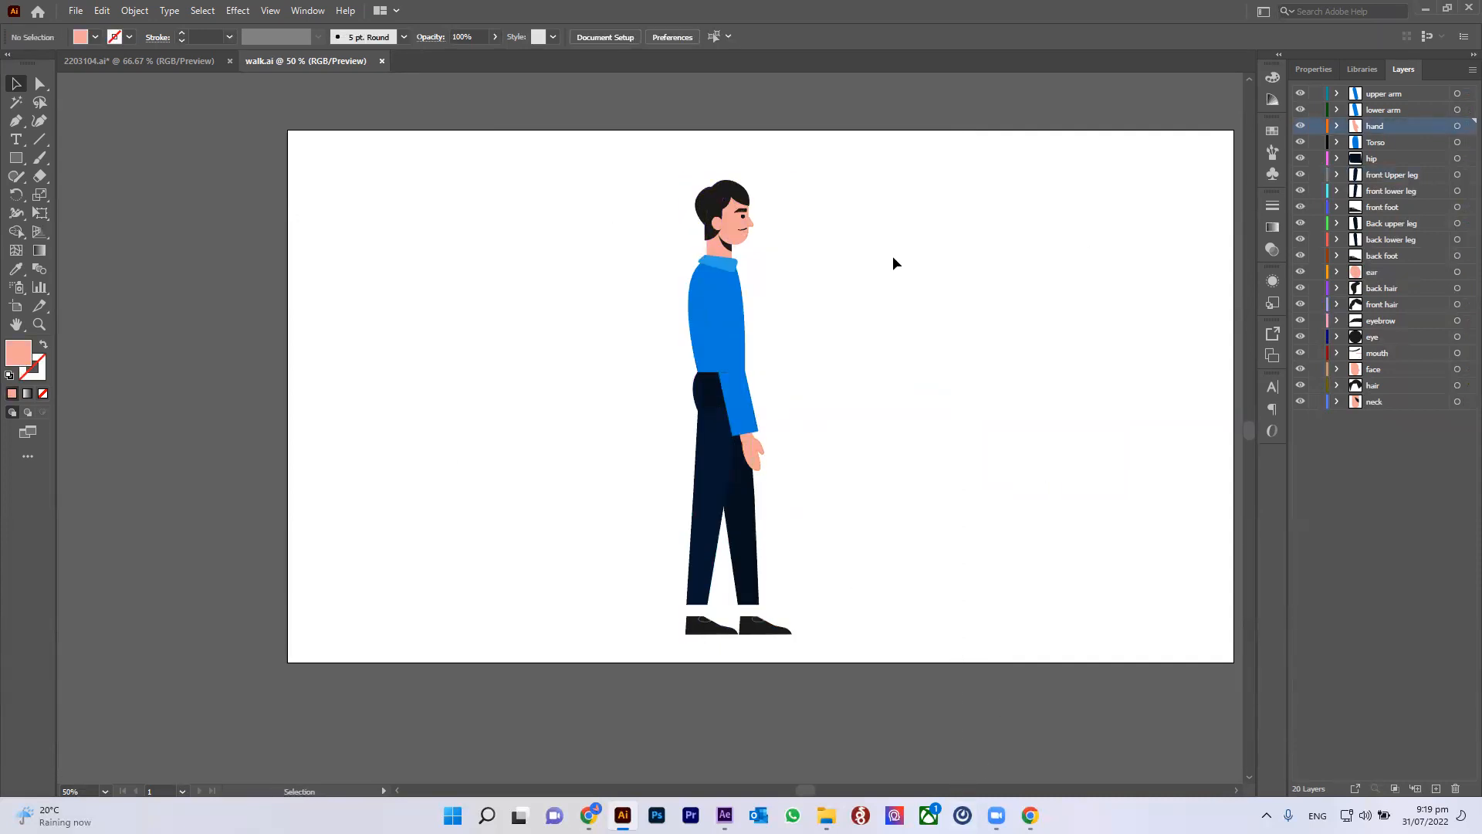
pyautogui.scroll(-2, 895, 266)
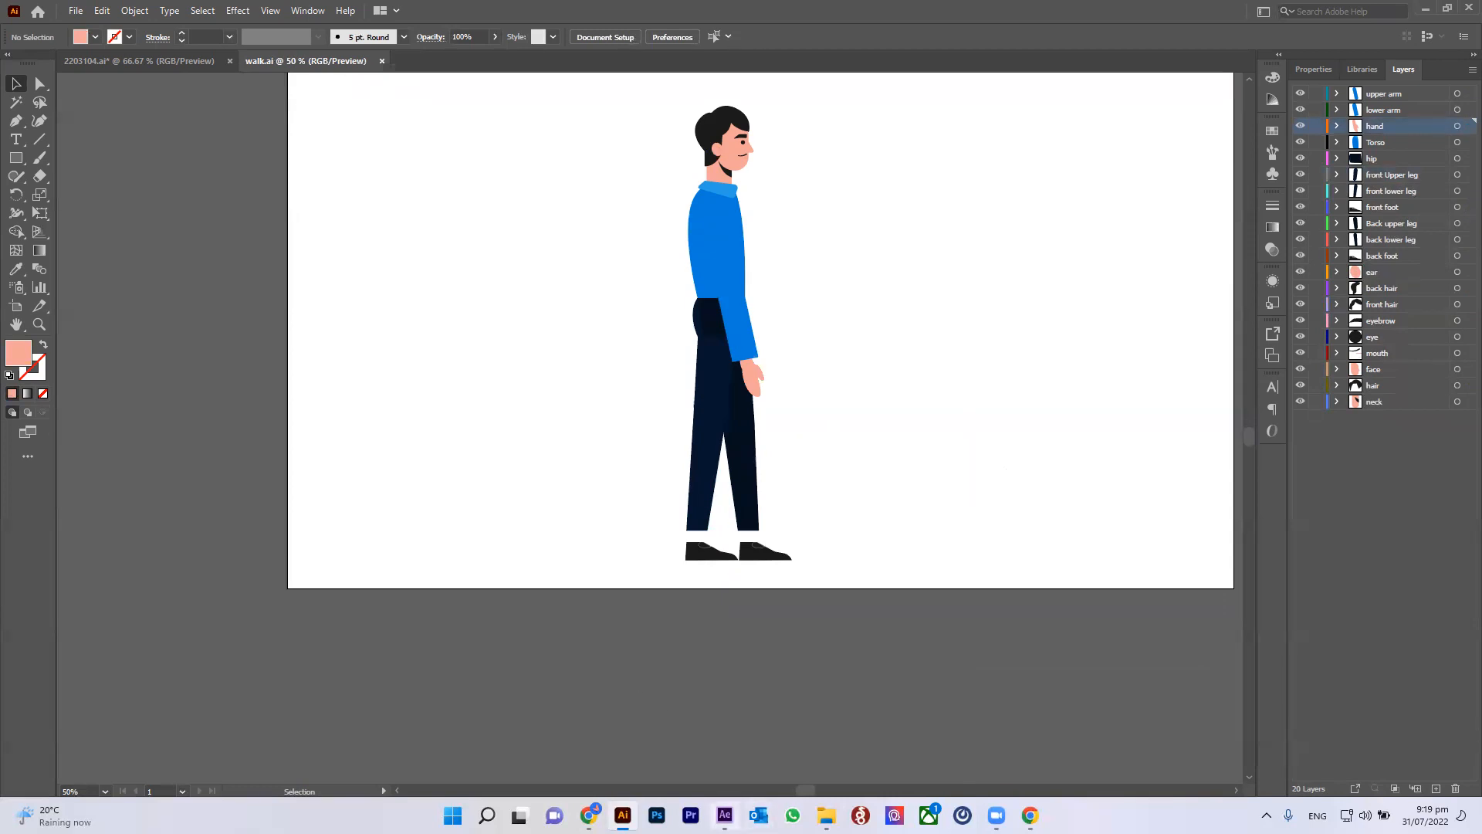
# Step: Switch to After Effects and return the current time indicator to the start of the walk composition
pyautogui.click(724, 815)
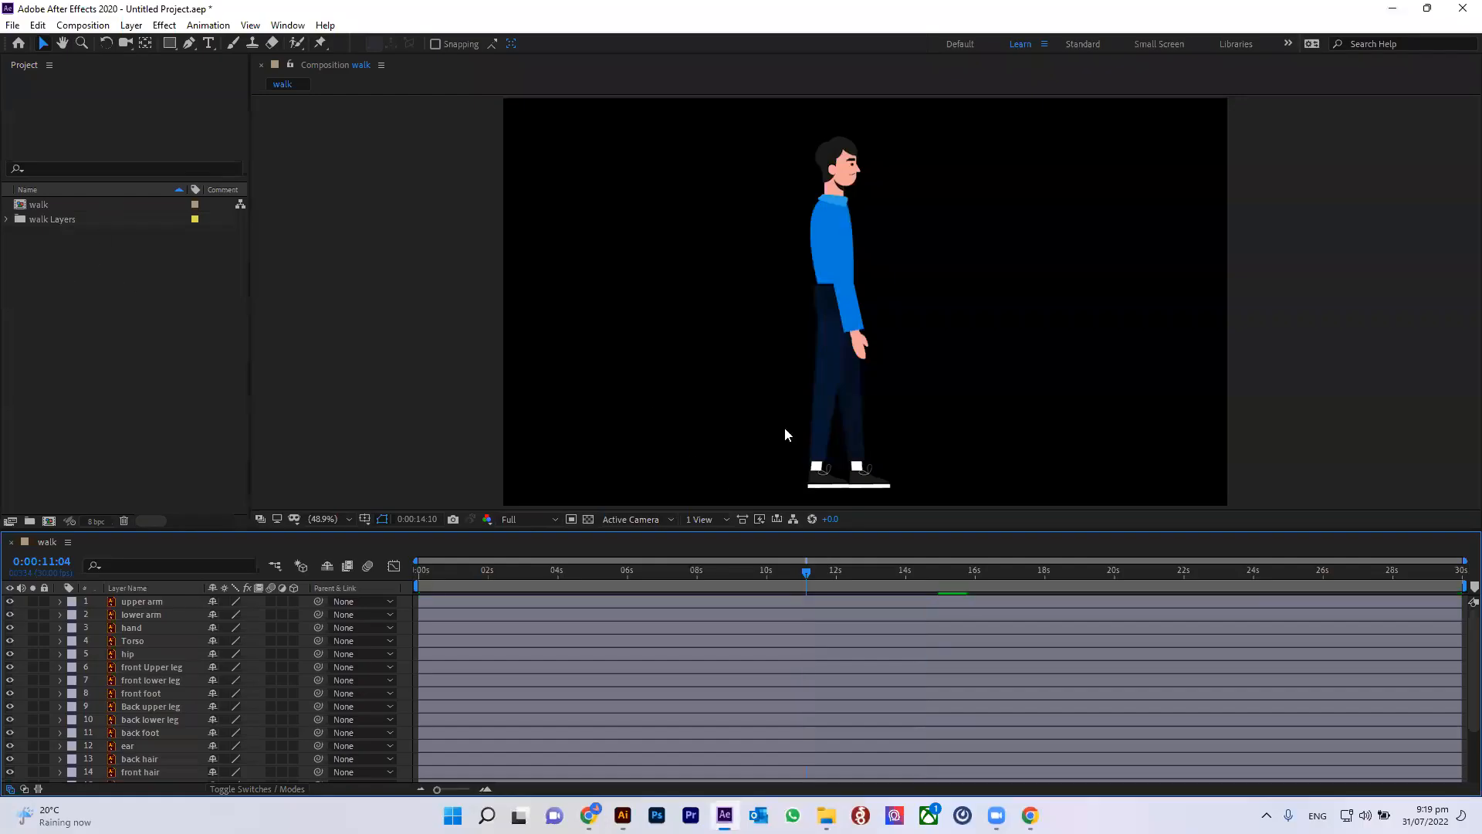
pyautogui.press(',')
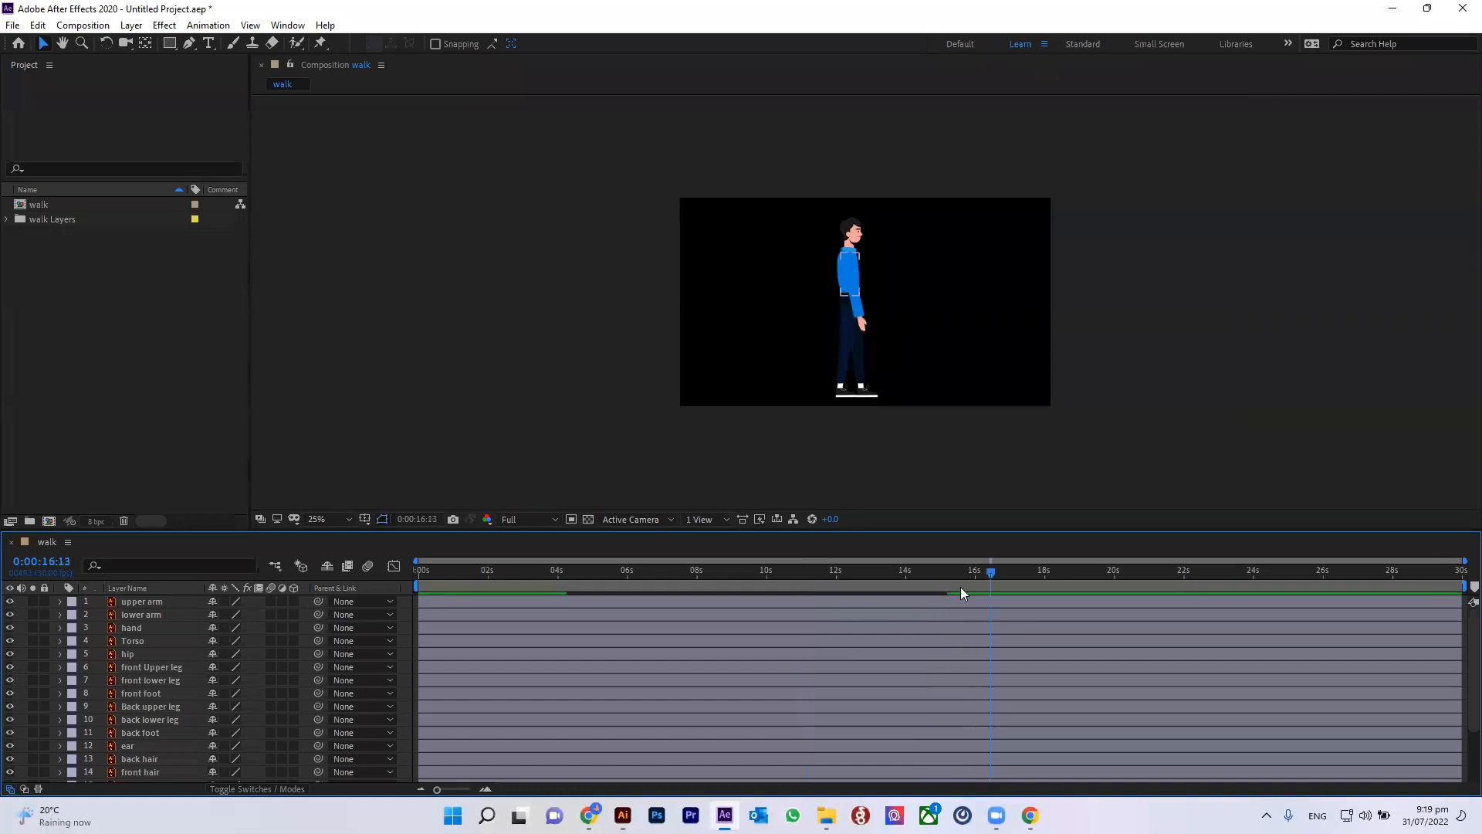
pyautogui.moveTo(971, 571); pyautogui.dragTo(398, 586)
pyautogui.press('.')
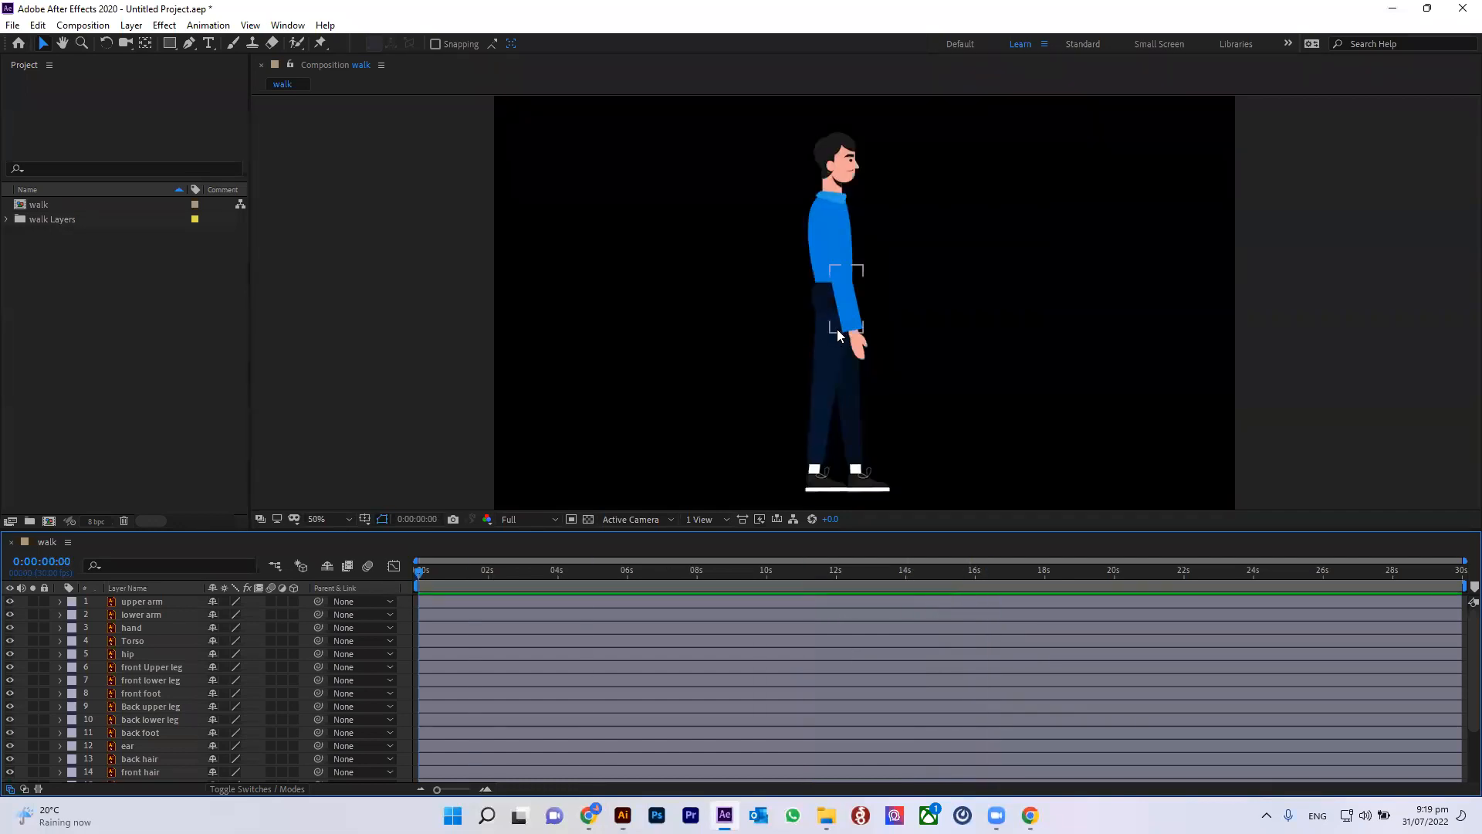
# Step: Select each layer of the walk composition in turn to check which body part it controls
pyautogui.click(143, 605)
pyautogui.click(142, 614)
pyautogui.click(142, 629)
pyautogui.click(139, 640)
pyautogui.click(137, 654)
pyautogui.click(145, 667)
pyautogui.click(142, 680)
pyautogui.click(145, 705)
pyautogui.click(144, 720)
pyautogui.click(142, 744)
pyautogui.click(150, 755)
pyautogui.scroll(-2, 145, 761)
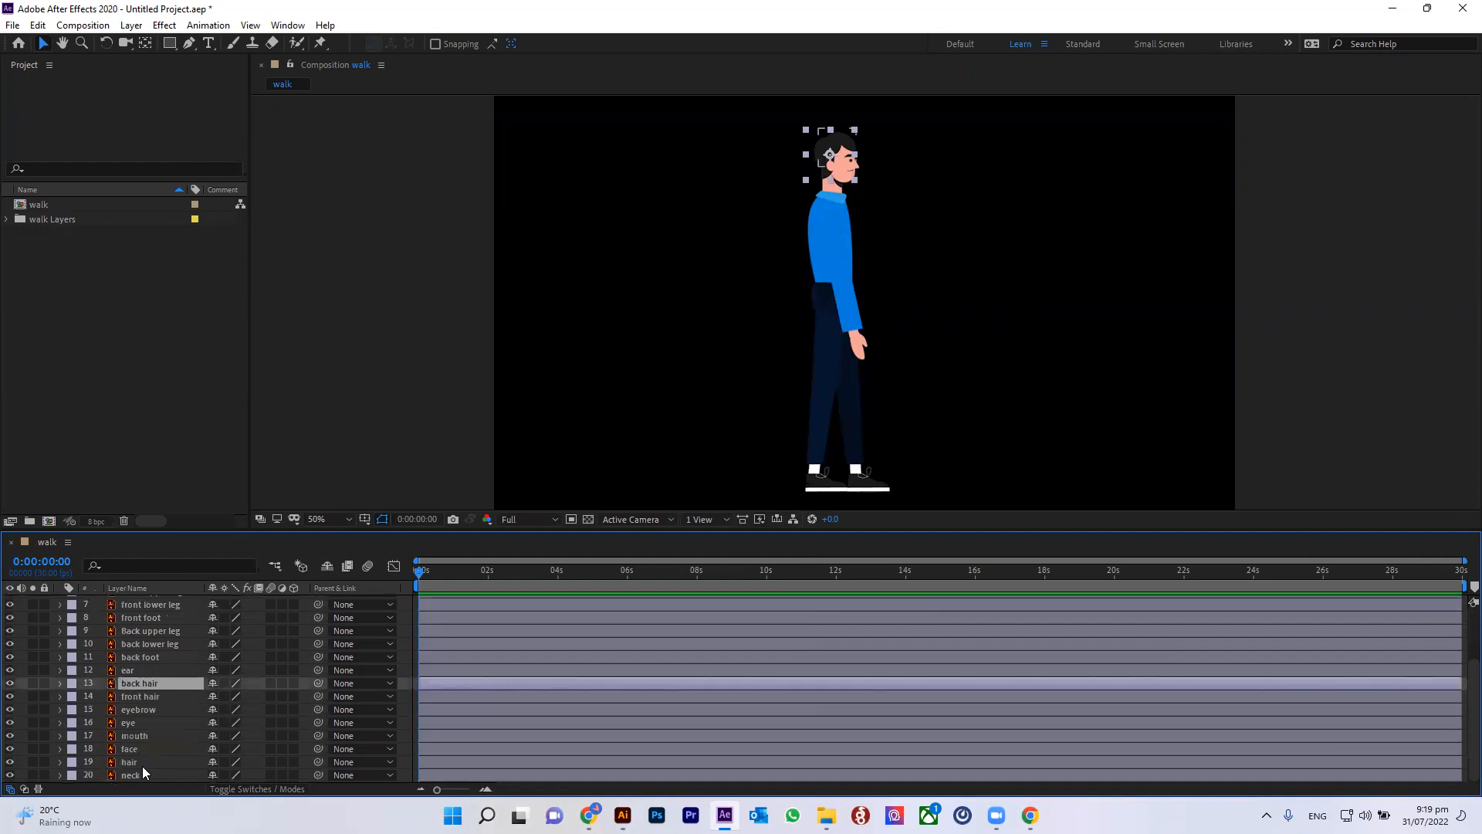
pyautogui.click(137, 774)
pyautogui.click(139, 762)
pyautogui.click(143, 735)
pyautogui.click(152, 709)
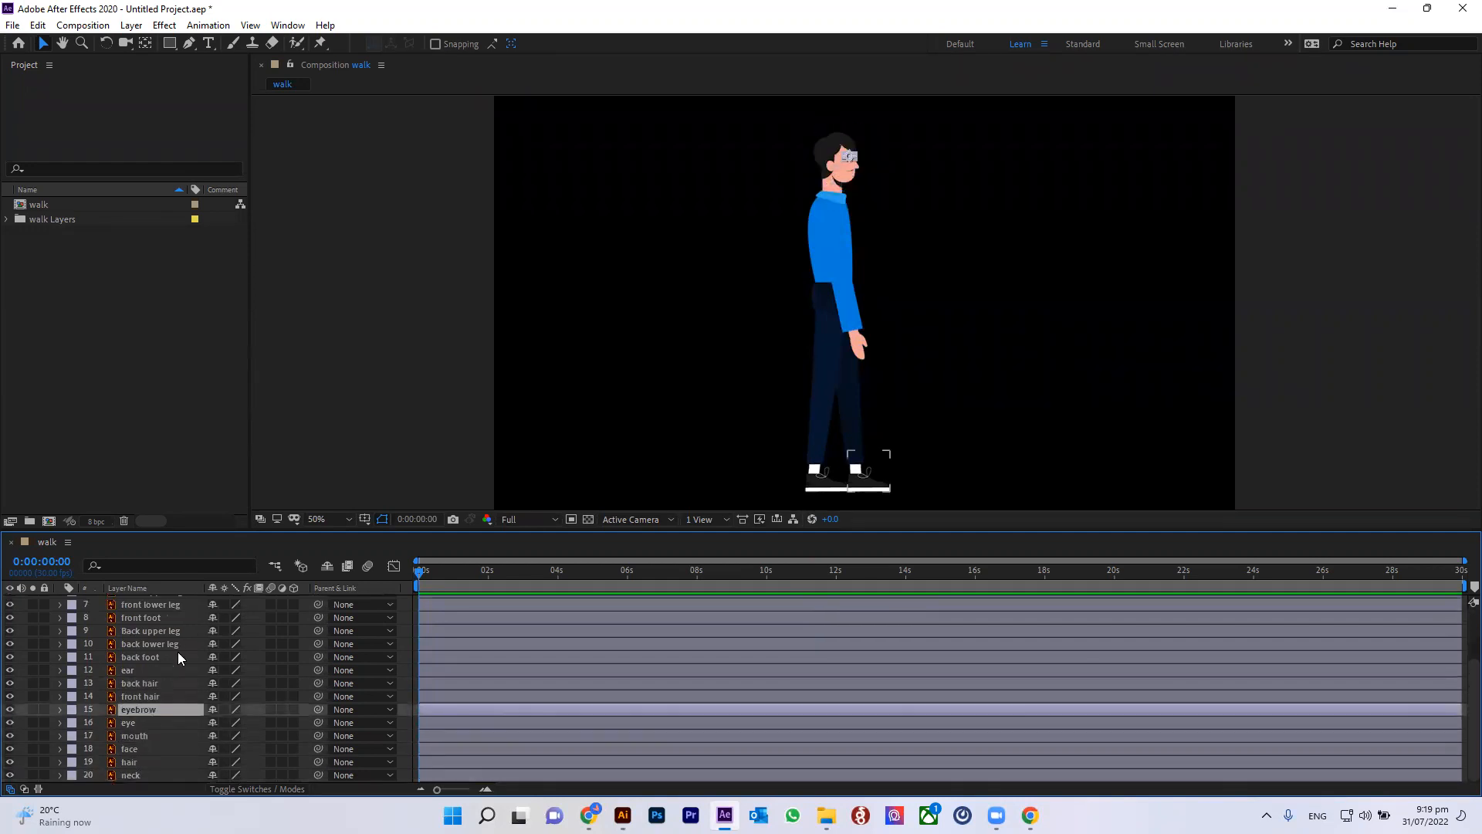
pyautogui.click(740, 247)
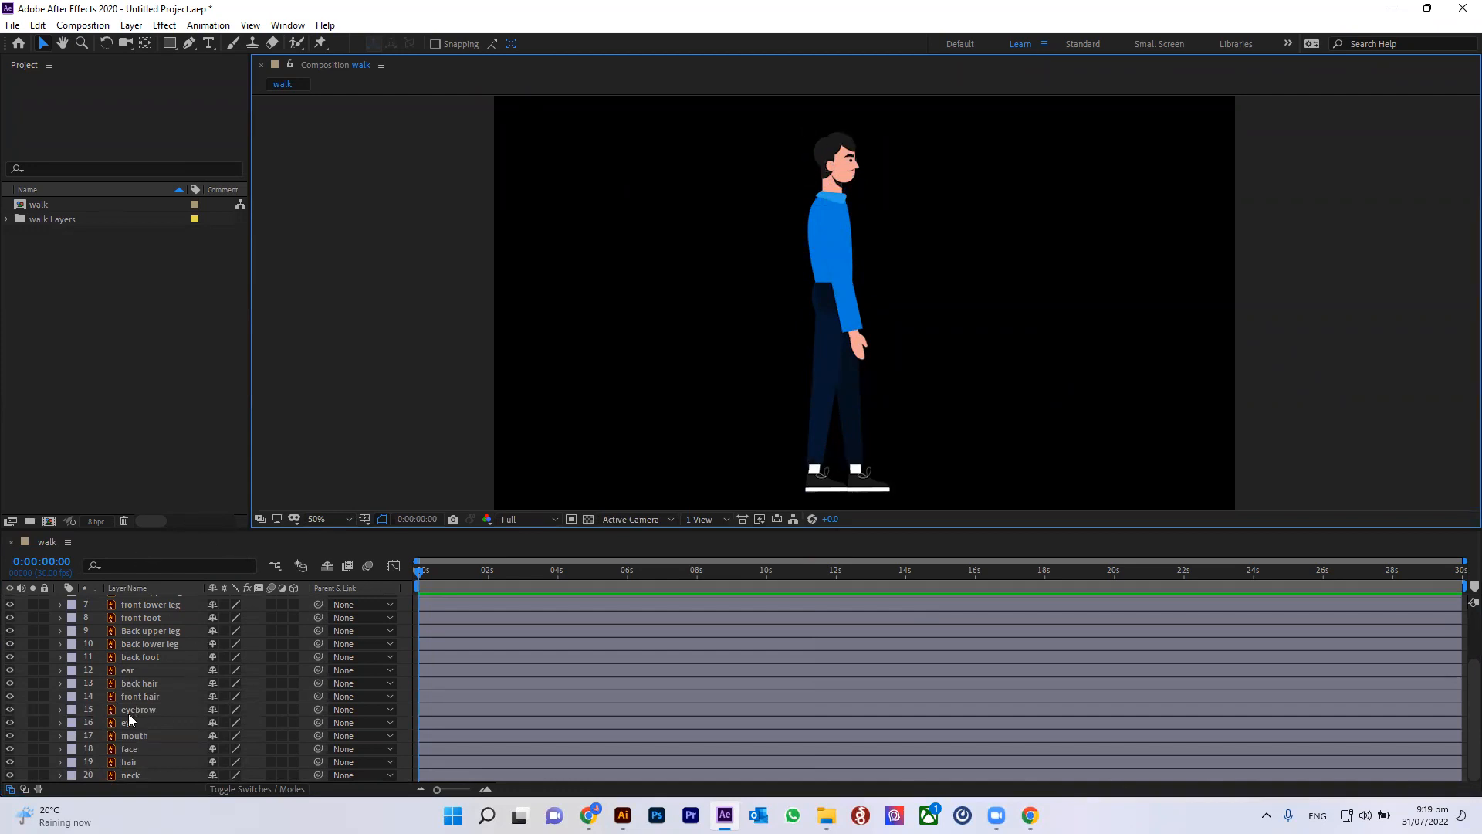
# Step: Create a new composition-sized solid layer coloured light cyan #9DFFFC
pyautogui.click(130, 26)
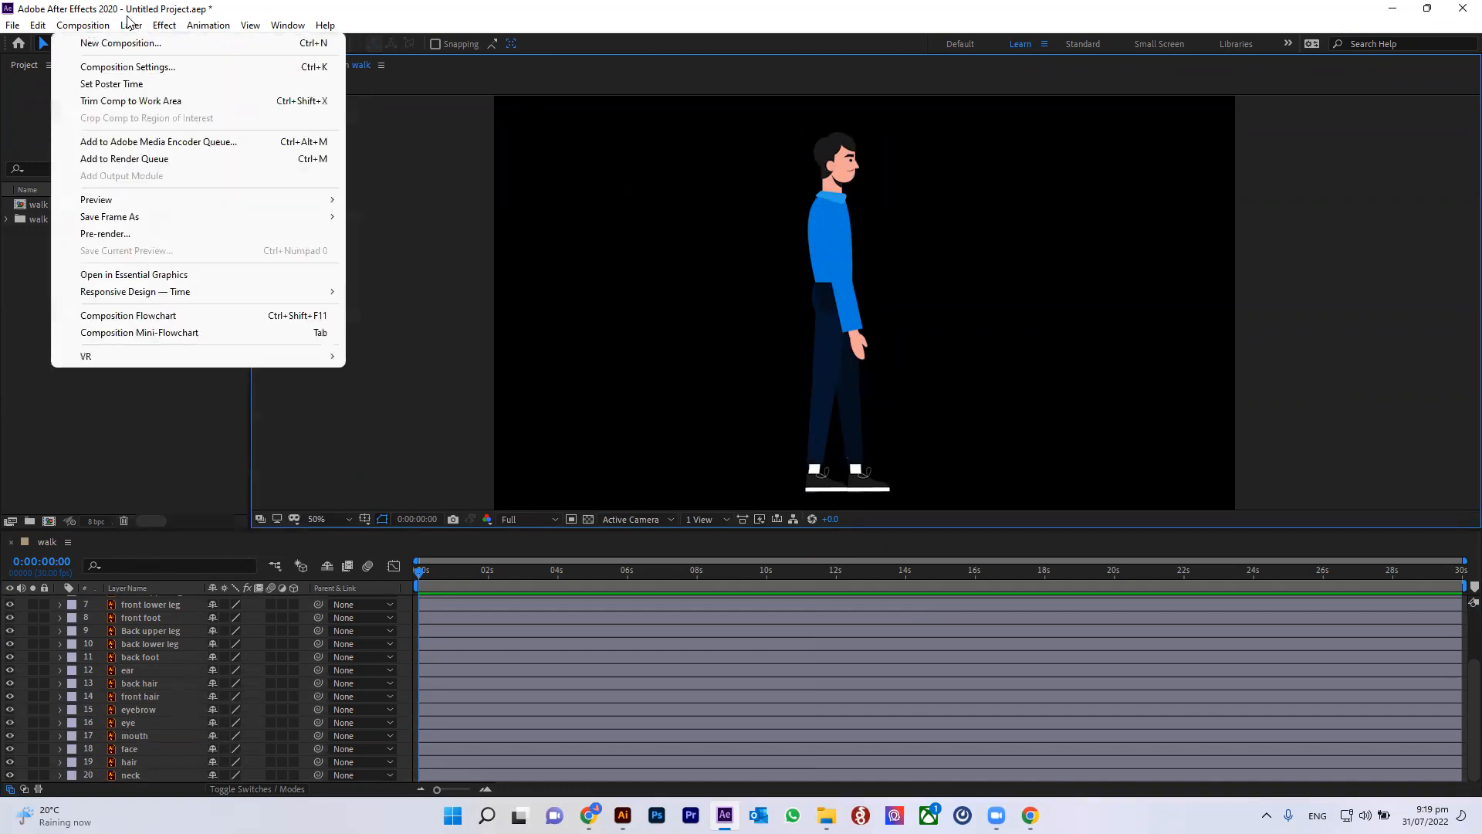
pyautogui.moveTo(250, 26)
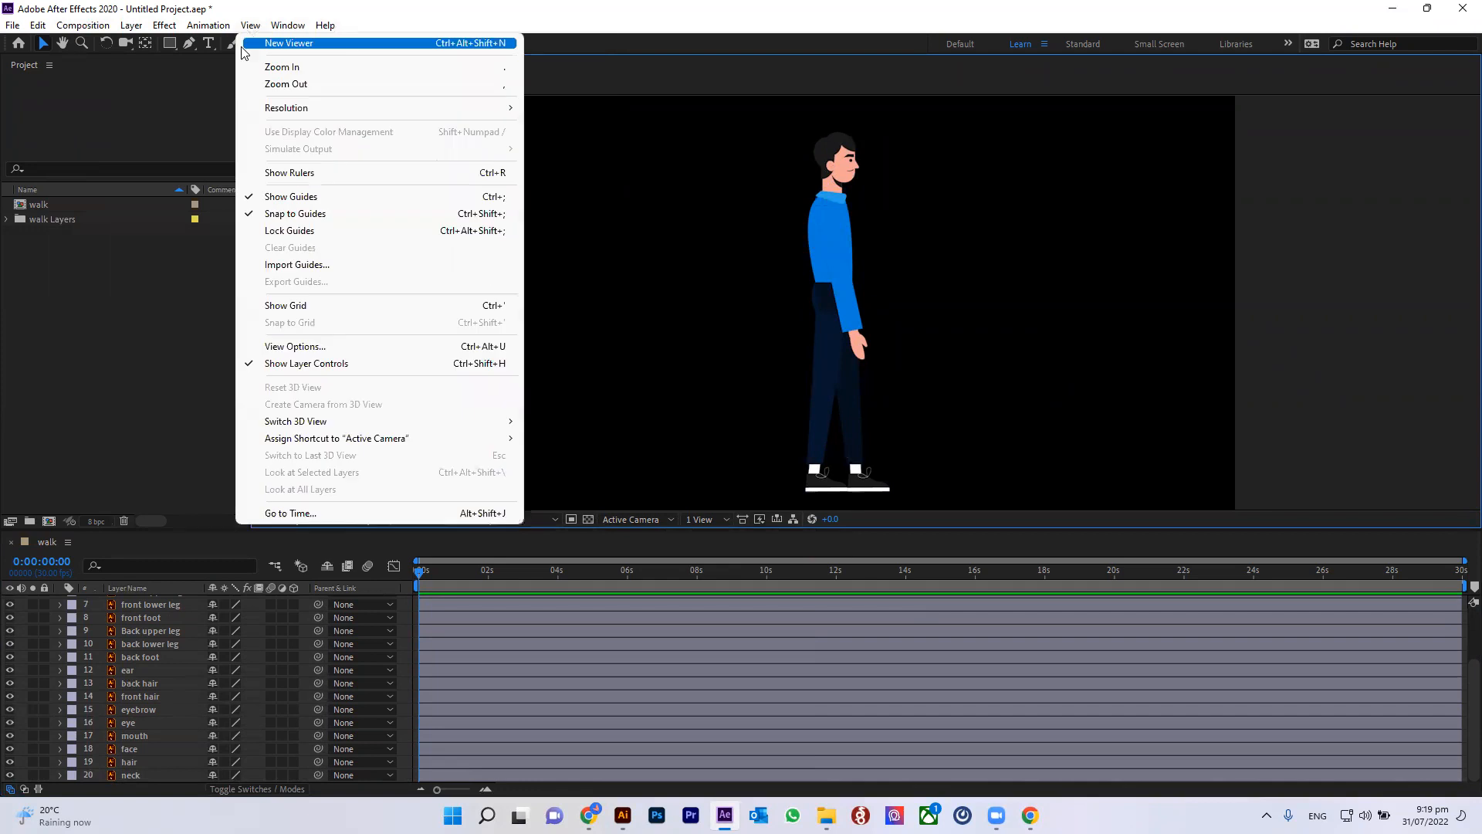
pyautogui.click(639, 84)
pyautogui.hotkey('ctrl', 'y')
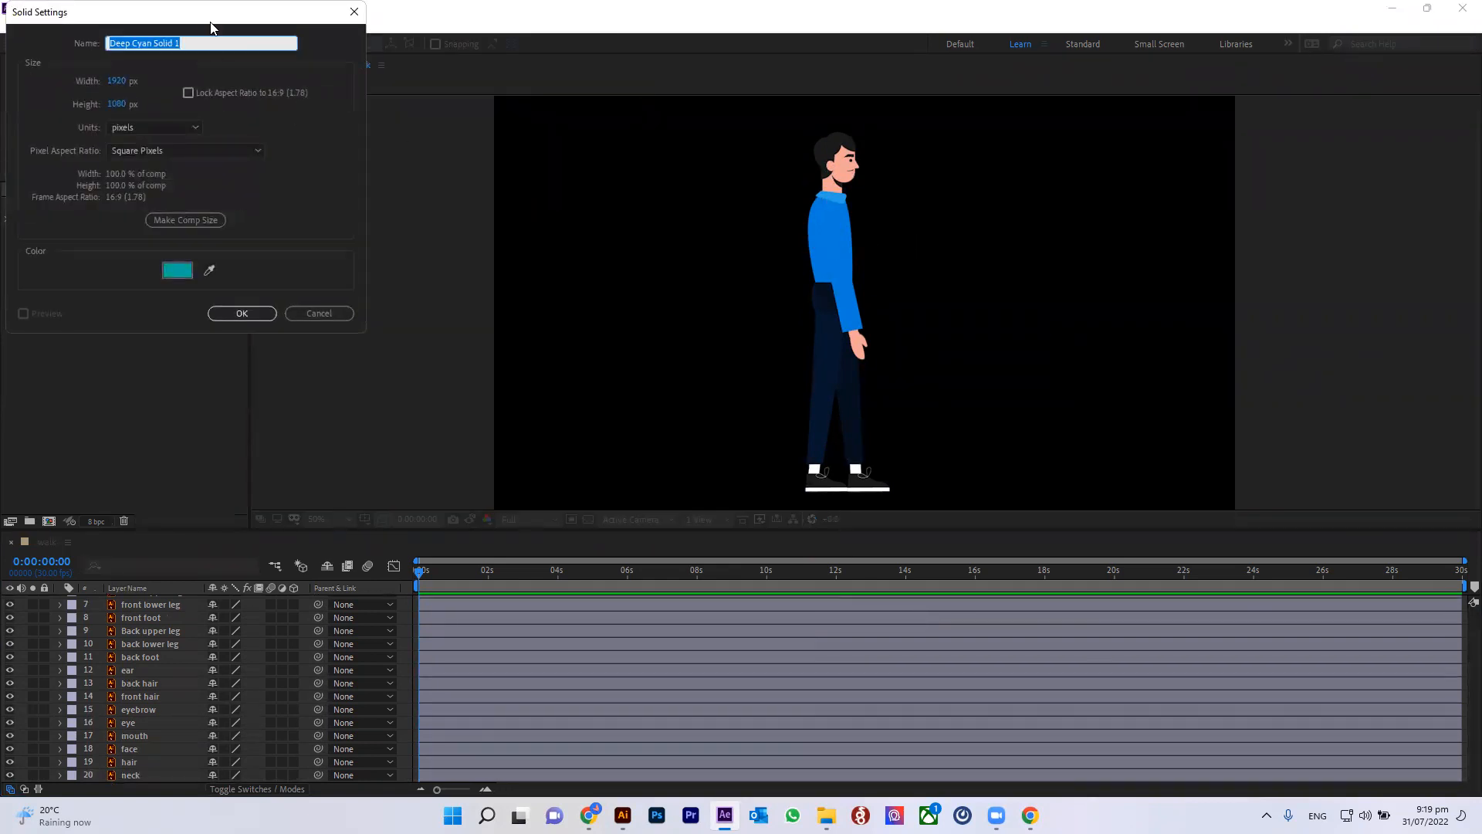
pyautogui.moveTo(222, 29); pyautogui.dragTo(1071, 254)
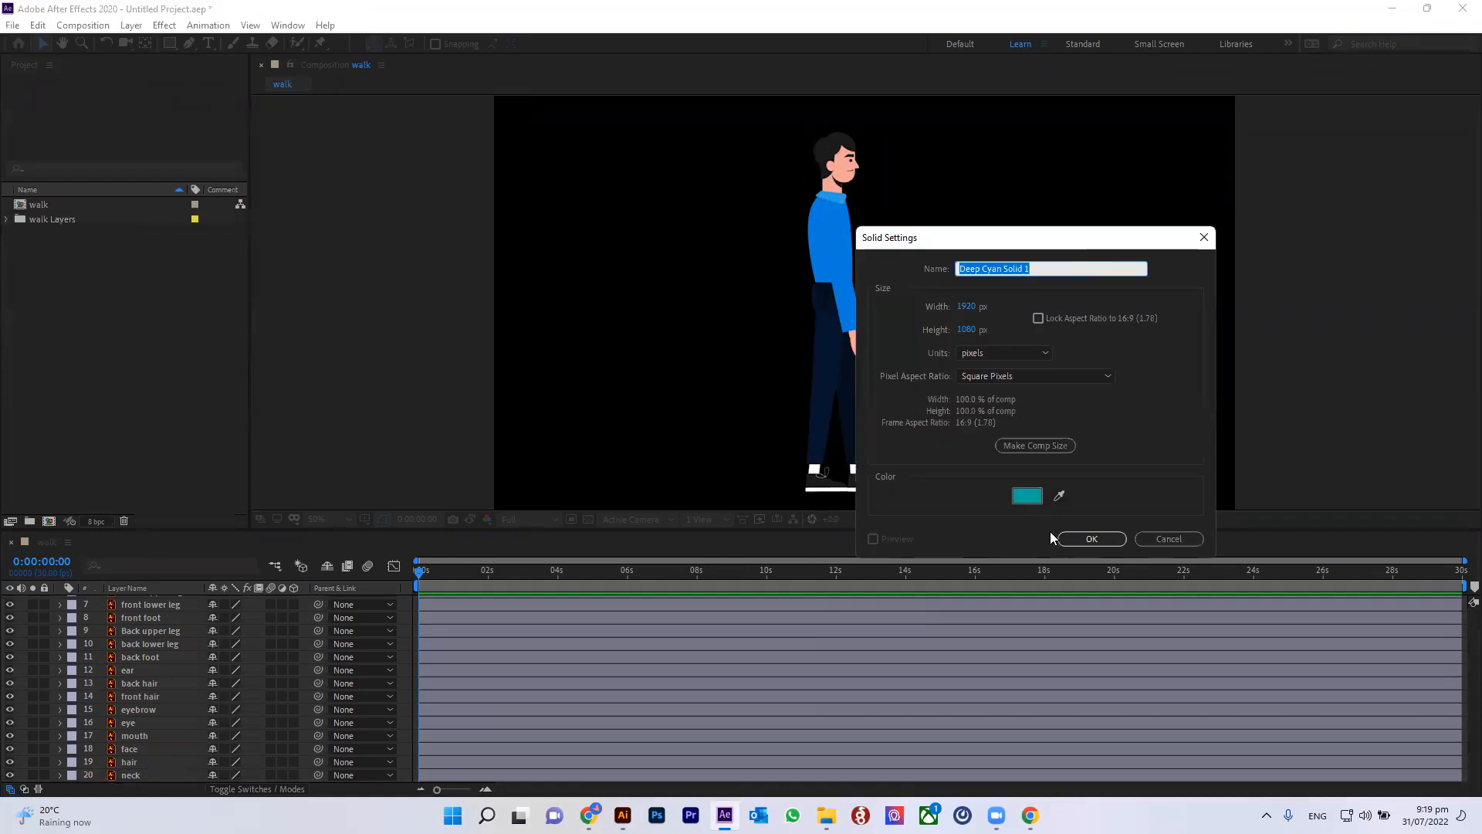
pyautogui.click(1026, 495)
pyautogui.moveTo(177, 49); pyautogui.dragTo(93, 35)
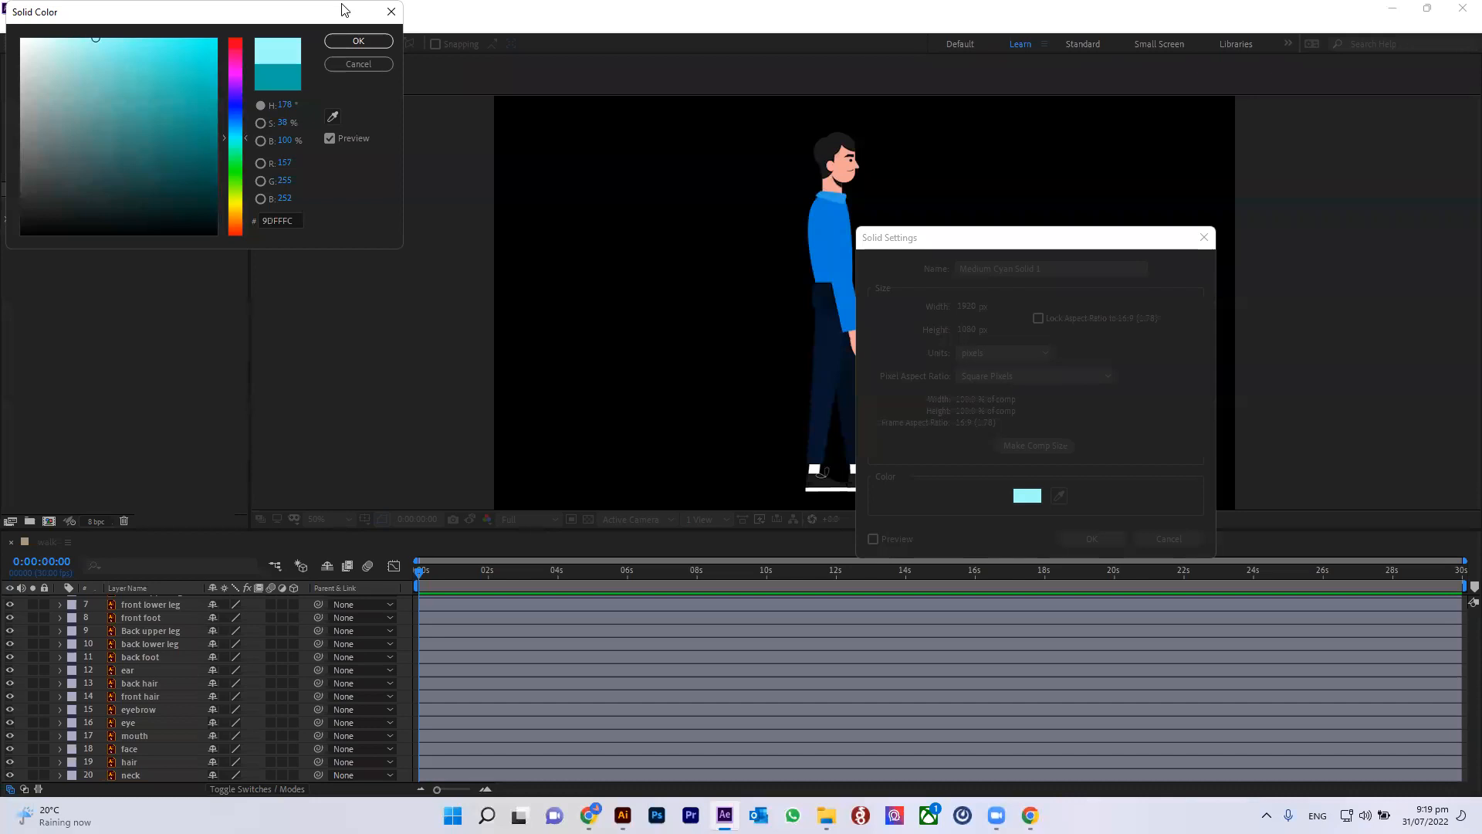
pyautogui.click(369, 40)
pyautogui.click(1091, 538)
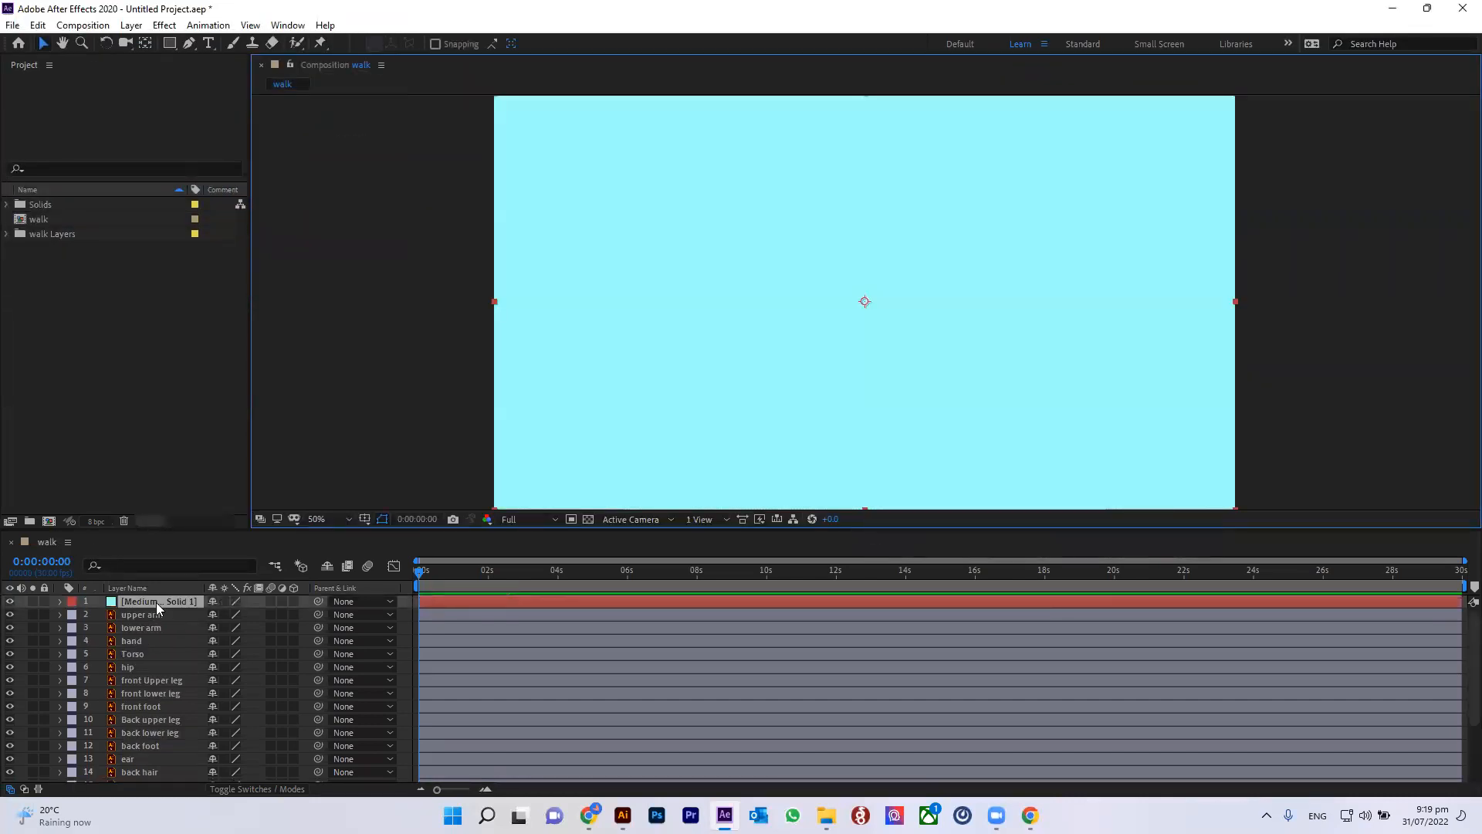
# Step: Send the cyan solid to the bottom of the layer stack behind the character
pyautogui.hotkey('ctrl', 'shift', '[')
pyautogui.hotkey('ctrl', 'z')
pyautogui.hotkey('ctrl', 'shift', '[')
pyautogui.hotkey('ctrl', 'shift', ']')
pyautogui.hotkey('ctrl', 'shift', '[')
pyautogui.hotkey('ctrl', 'shift', ']')
pyautogui.hotkey('ctrl', 'shift', '[')
pyautogui.hotkey('ctrl', 'shift', ']')
pyautogui.hotkey('ctrl', 'shift', '[')
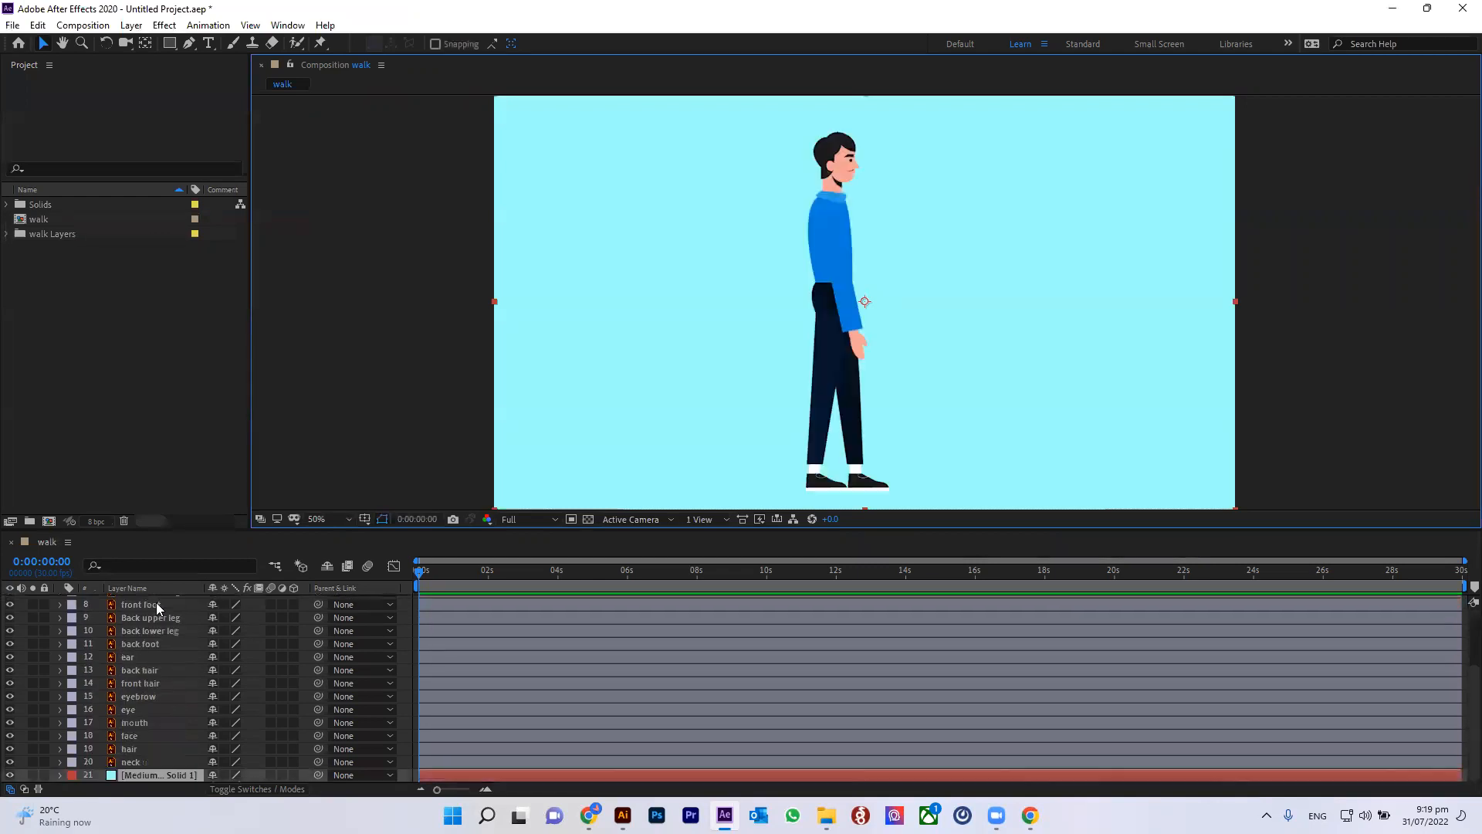
pyautogui.hotkey('ctrl', 'shift', ']')
pyautogui.hotkey('ctrl', 'shift', '[')
pyautogui.hotkey('ctrl', 'shift', ']')
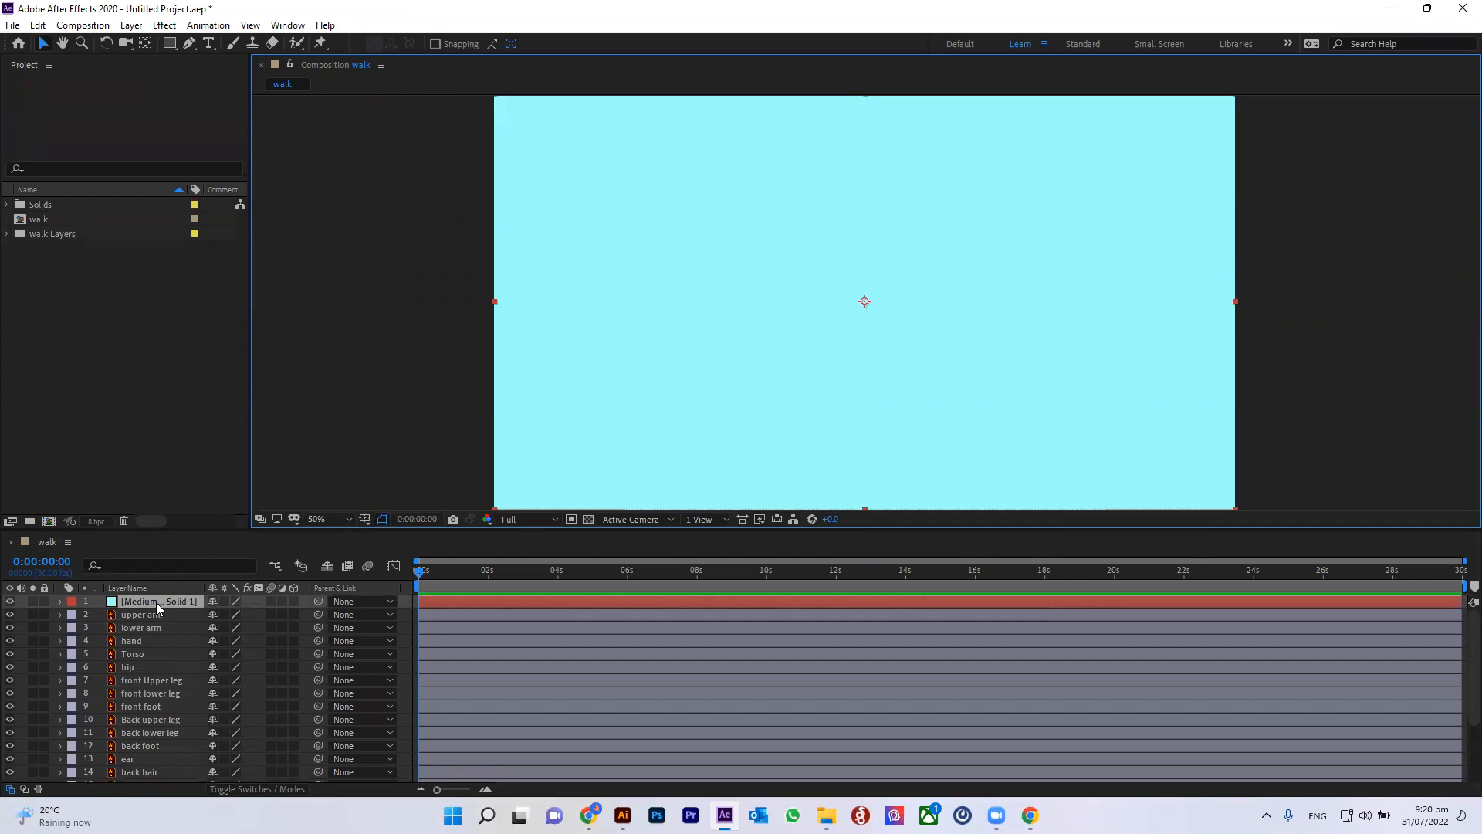
pyautogui.hotkey('ctrl', 'shift', '[')
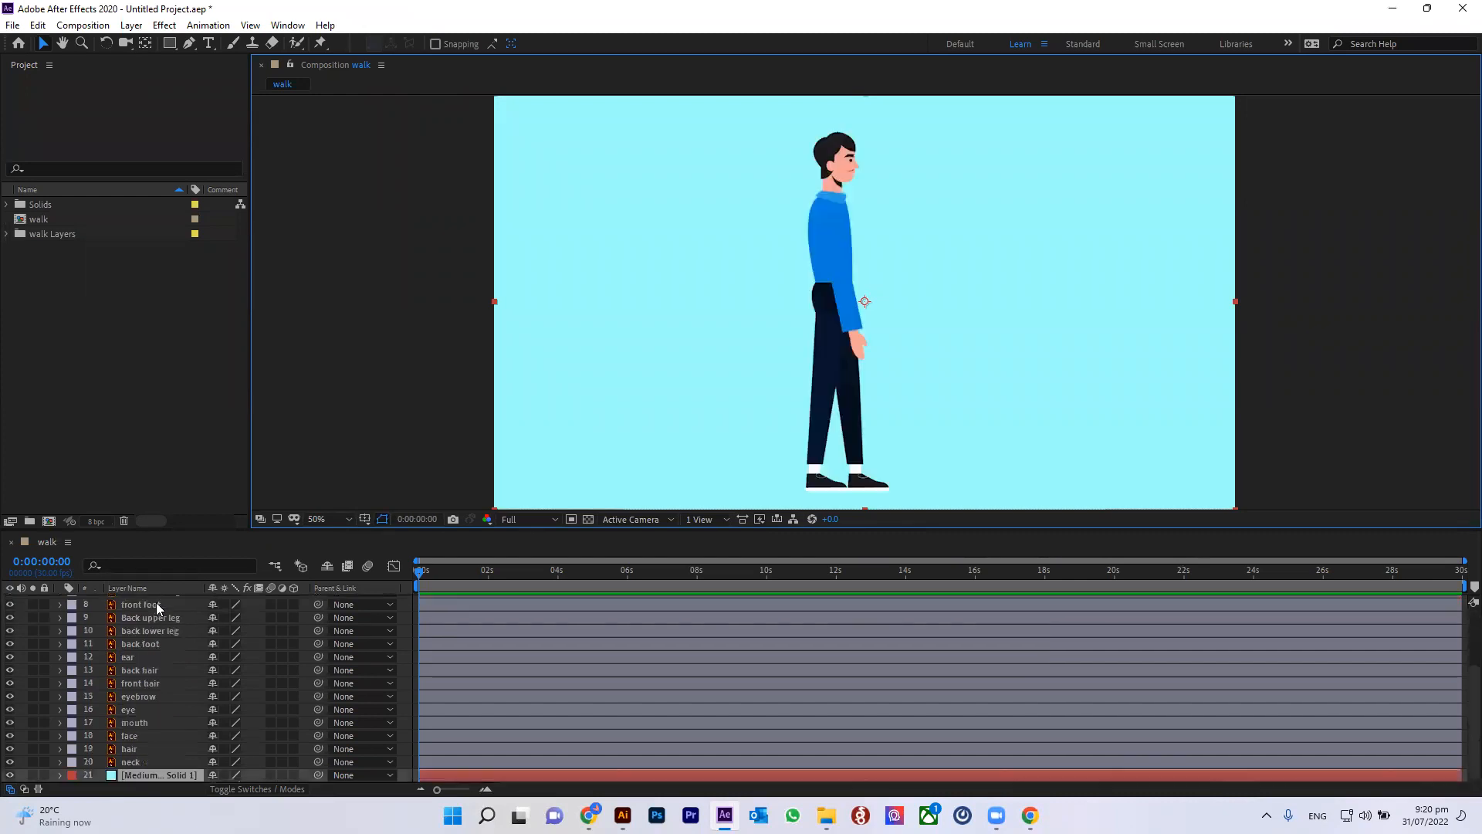
pyautogui.hotkey('ctrl', 'shift', ']')
pyautogui.hotkey('ctrl', 'shift', '[')
# Step: Lock the cyan solid background layer
pyautogui.click(44, 775)
pyautogui.click(398, 357)
pyautogui.click(826, 159)
pyautogui.moveTo(793, 122); pyautogui.dragTo(994, 424)
pyautogui.click(1112, 355)
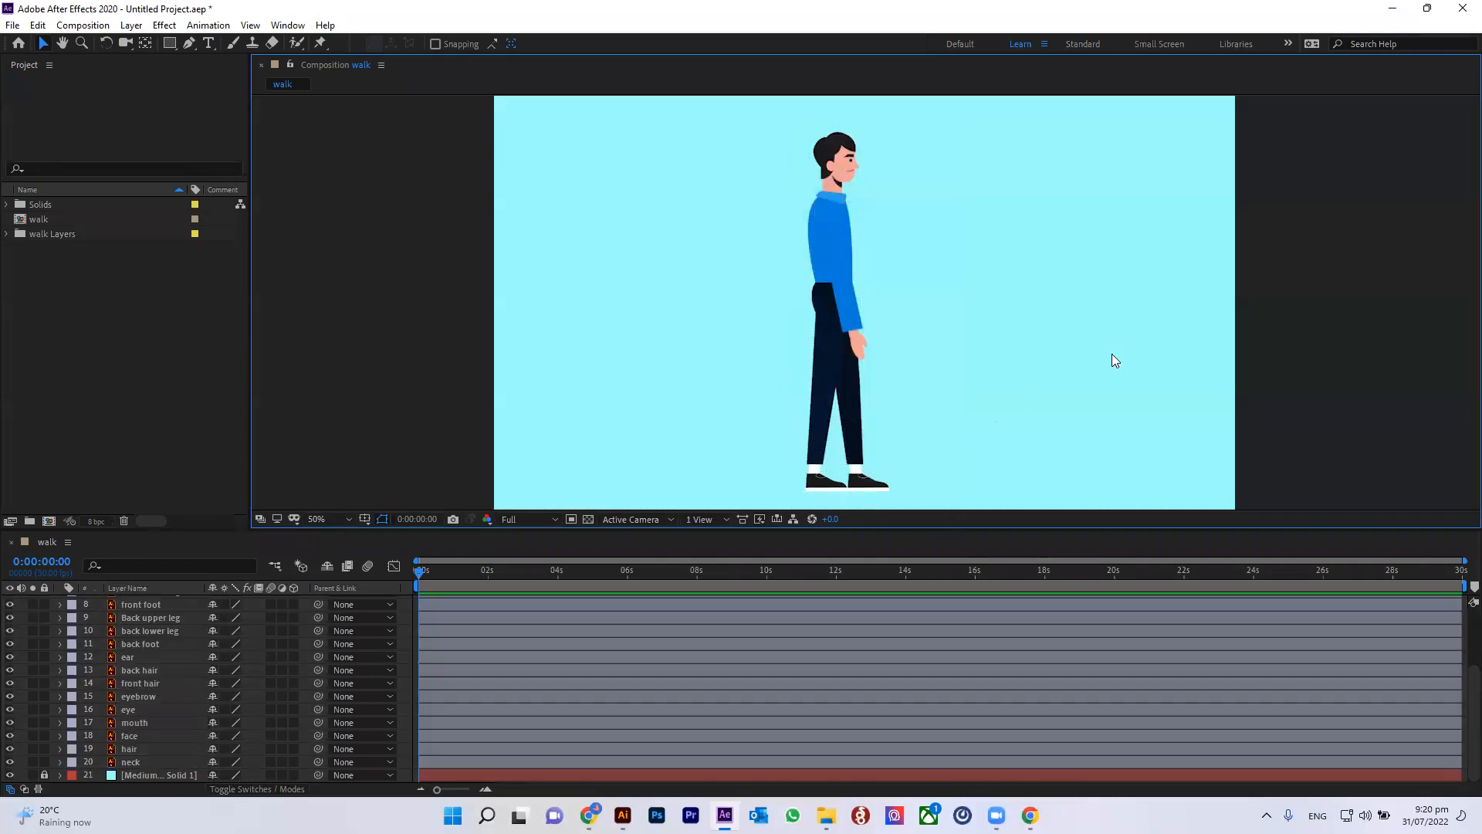
pyautogui.scroll(3, 641, 694)
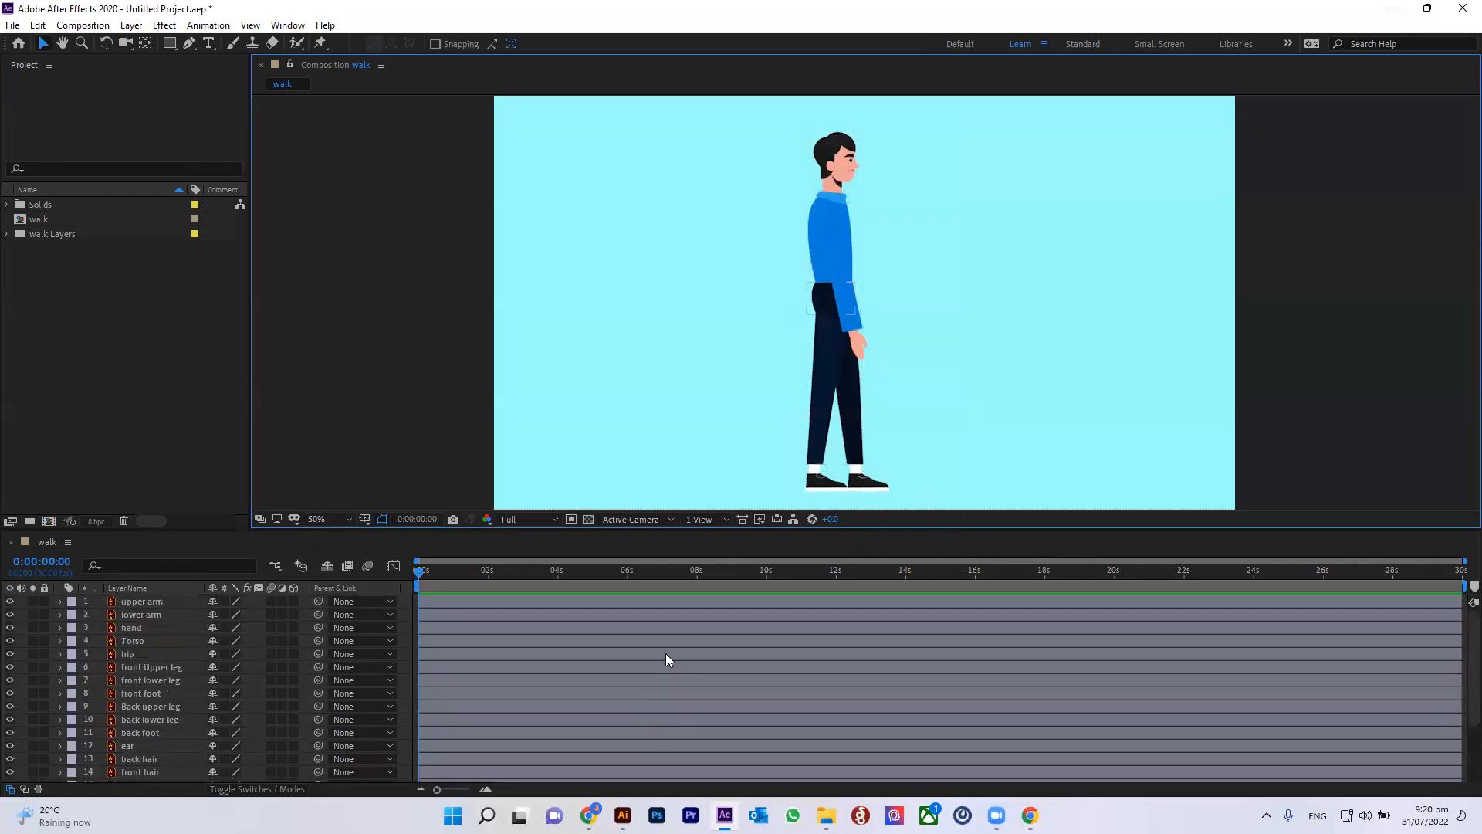
pyautogui.moveTo(759, 121); pyautogui.dragTo(964, 506)
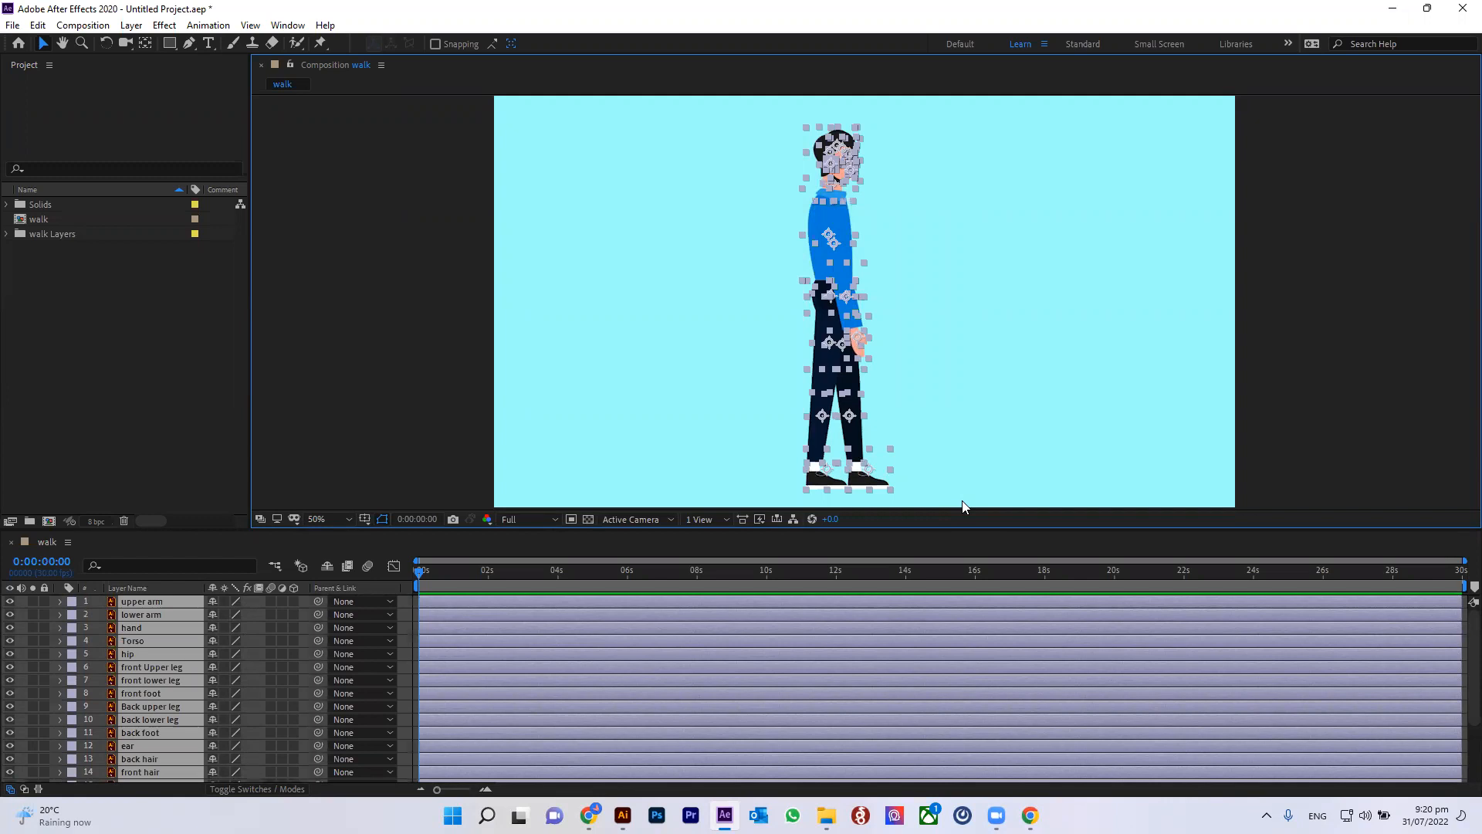
pyautogui.click(1145, 354)
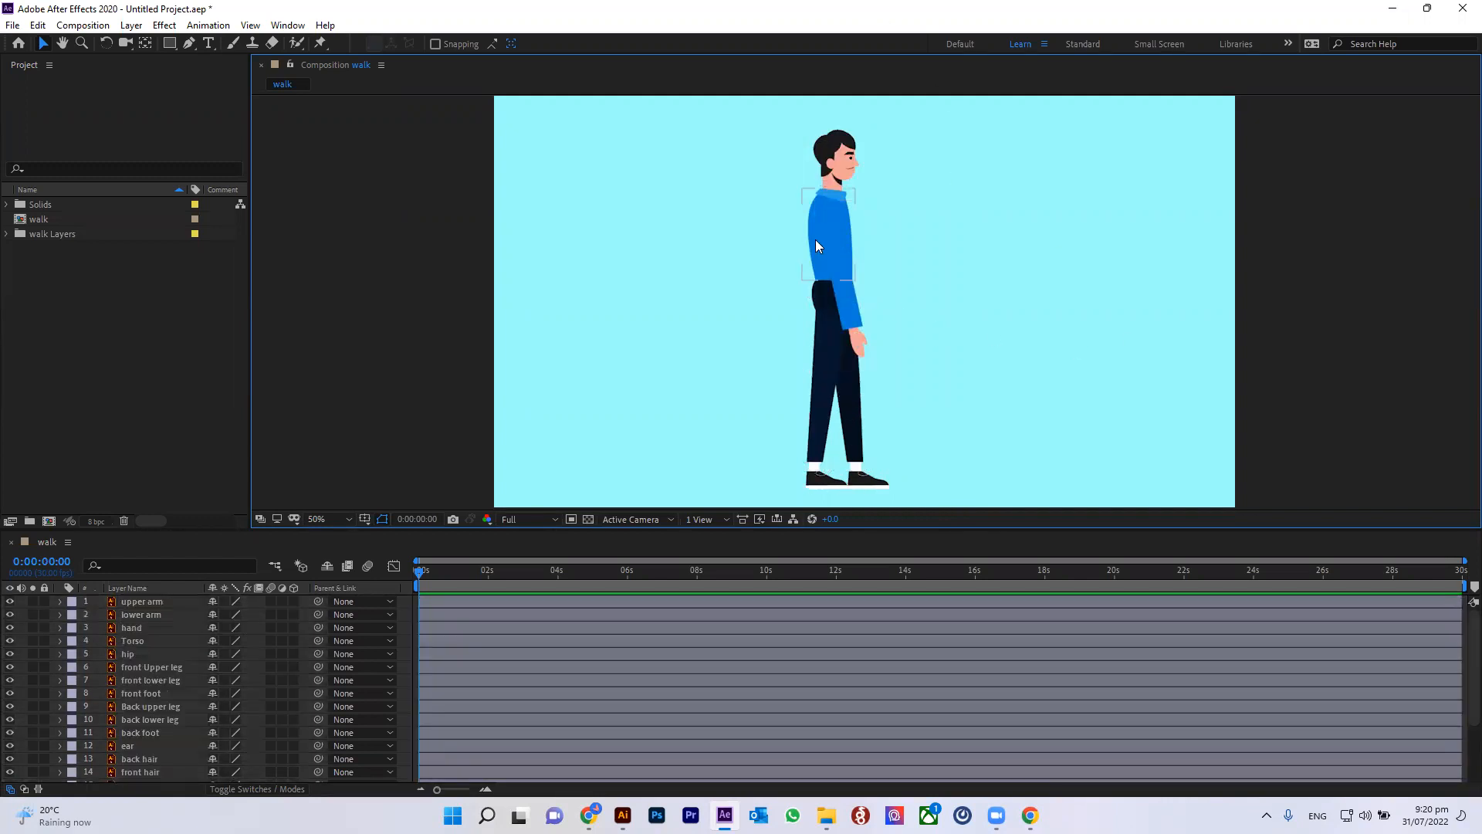
# Step: Select the upper arm layer and try rotating it about 43° to test its pivot, then undo the rotation
pyautogui.click(818, 246)
pyautogui.press('.')
pyautogui.moveTo(800, 199); pyautogui.dragTo(855, 339)
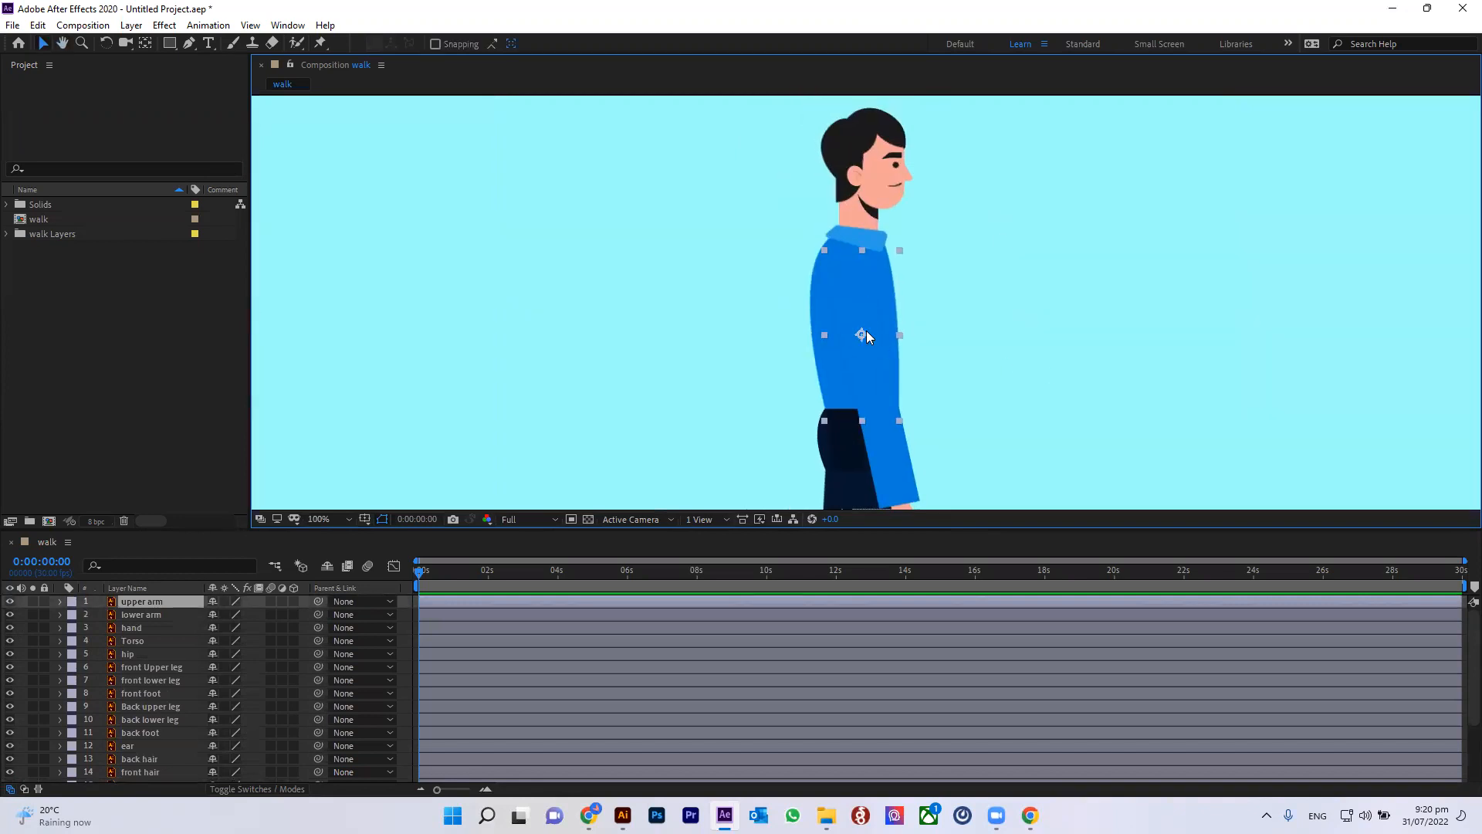
pyautogui.moveTo(911, 529); pyautogui.dragTo(924, 594)
pyautogui.moveTo(990, 354); pyautogui.dragTo(966, 304)
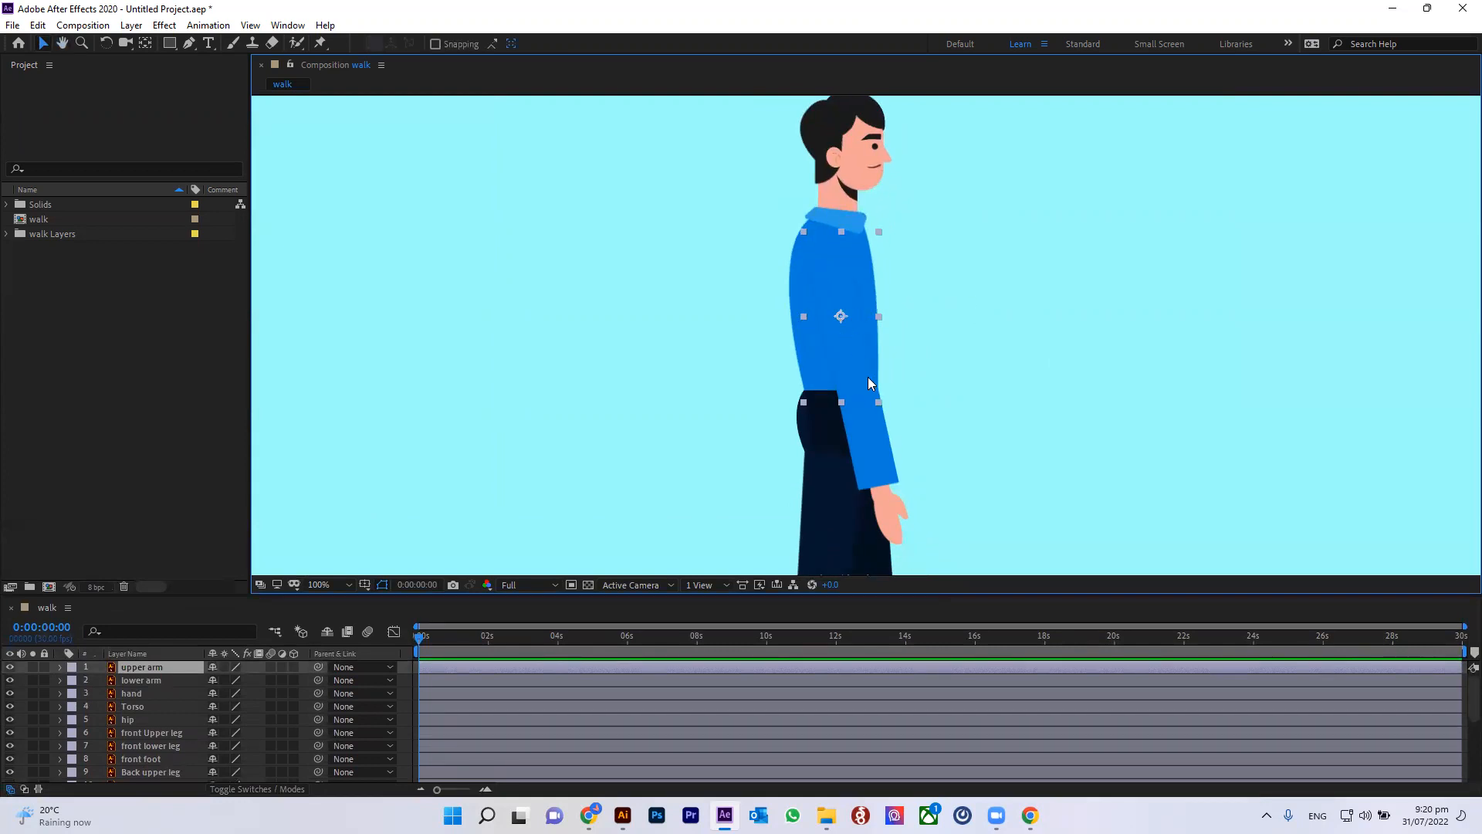
pyautogui.press('r')
pyautogui.moveTo(227, 680); pyautogui.dragTo(254, 677)
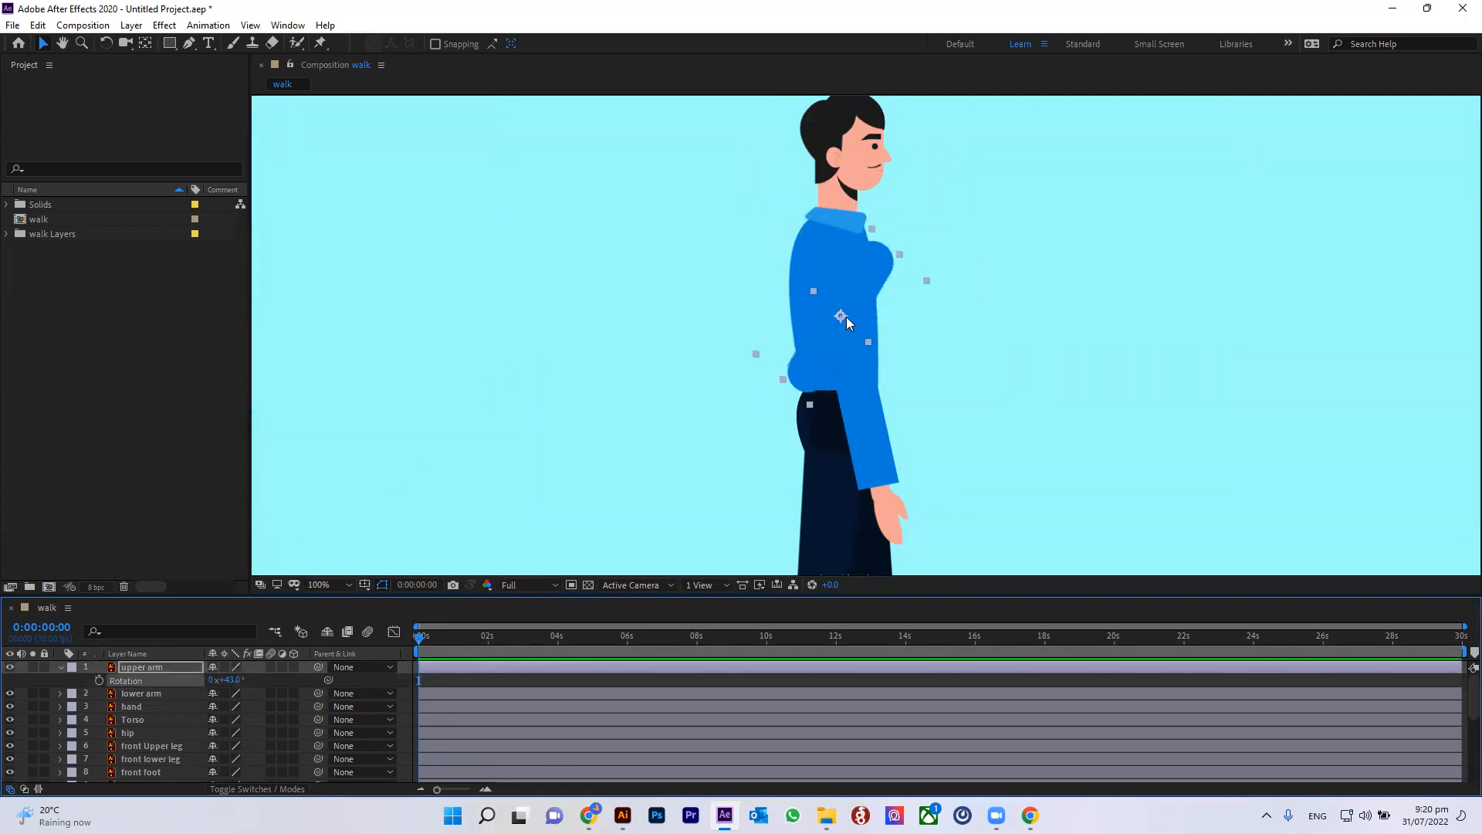
pyautogui.hotkey('ctrl', 'z')
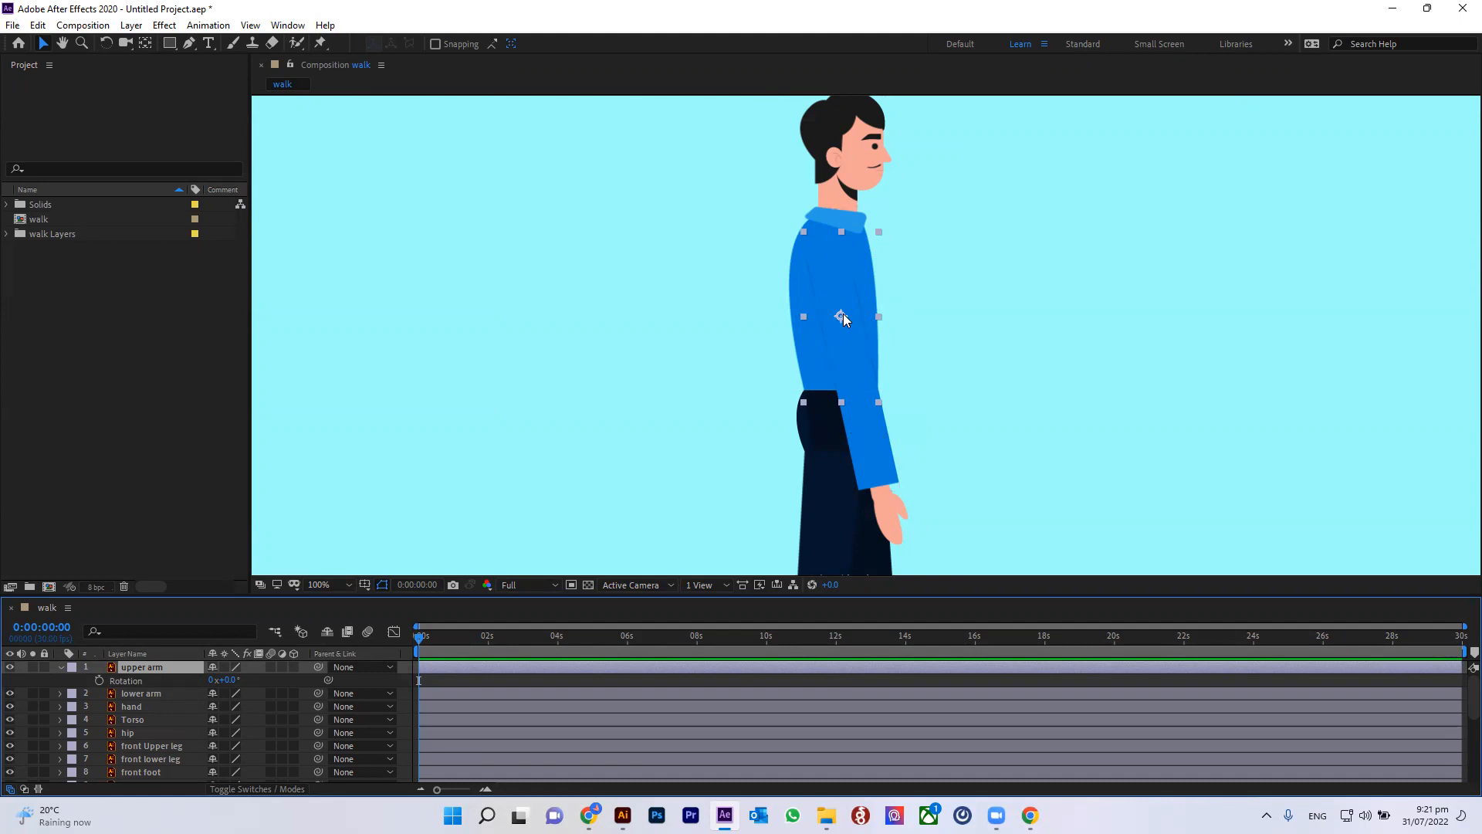
# Step: Move the upper arm's anchor point up to the shoulder with the Pan Behind tool, testing and undoing a rotation
pyautogui.click(149, 48)
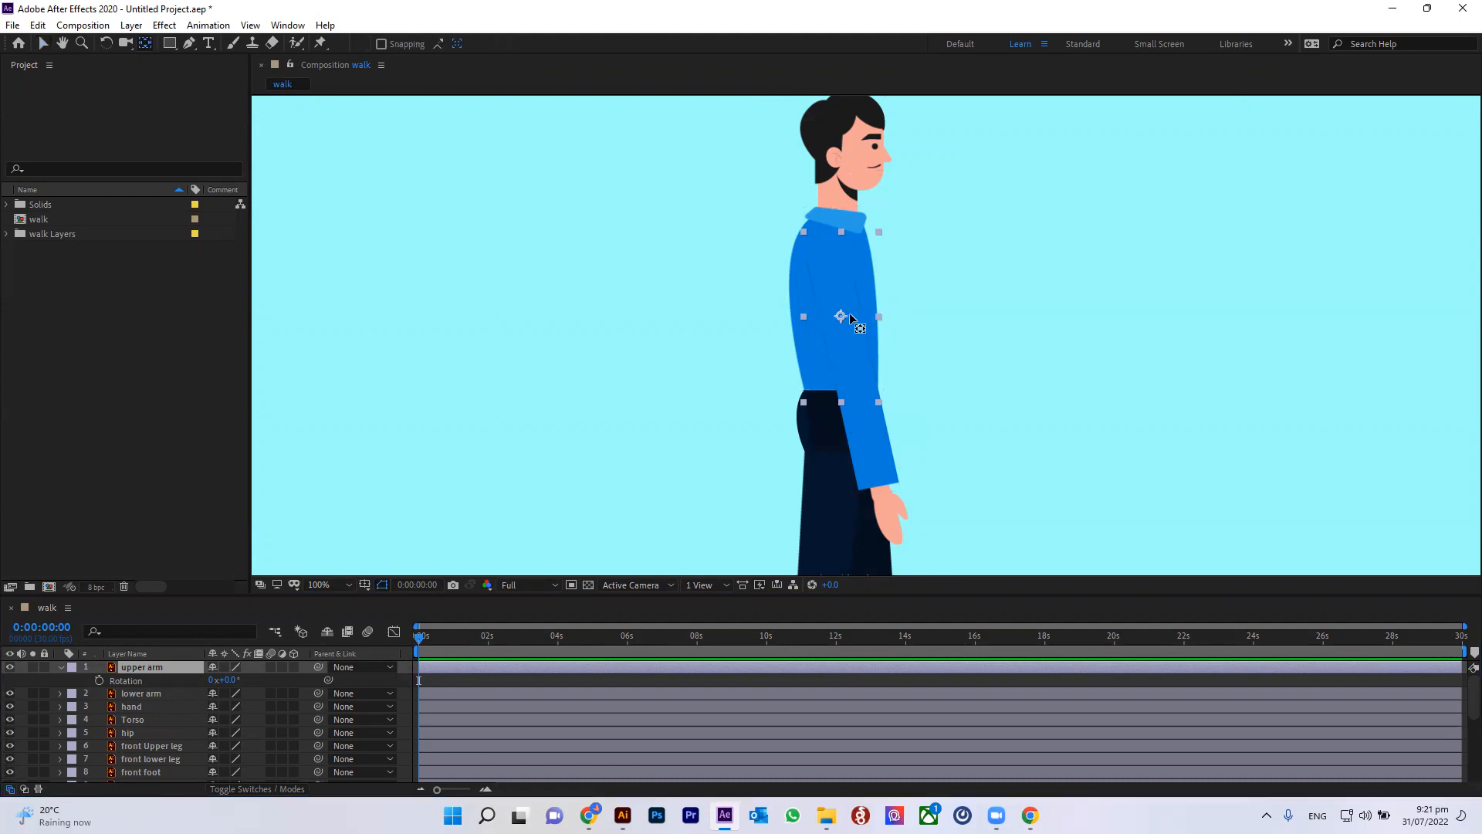
pyautogui.moveTo(840, 313); pyautogui.dragTo(824, 248)
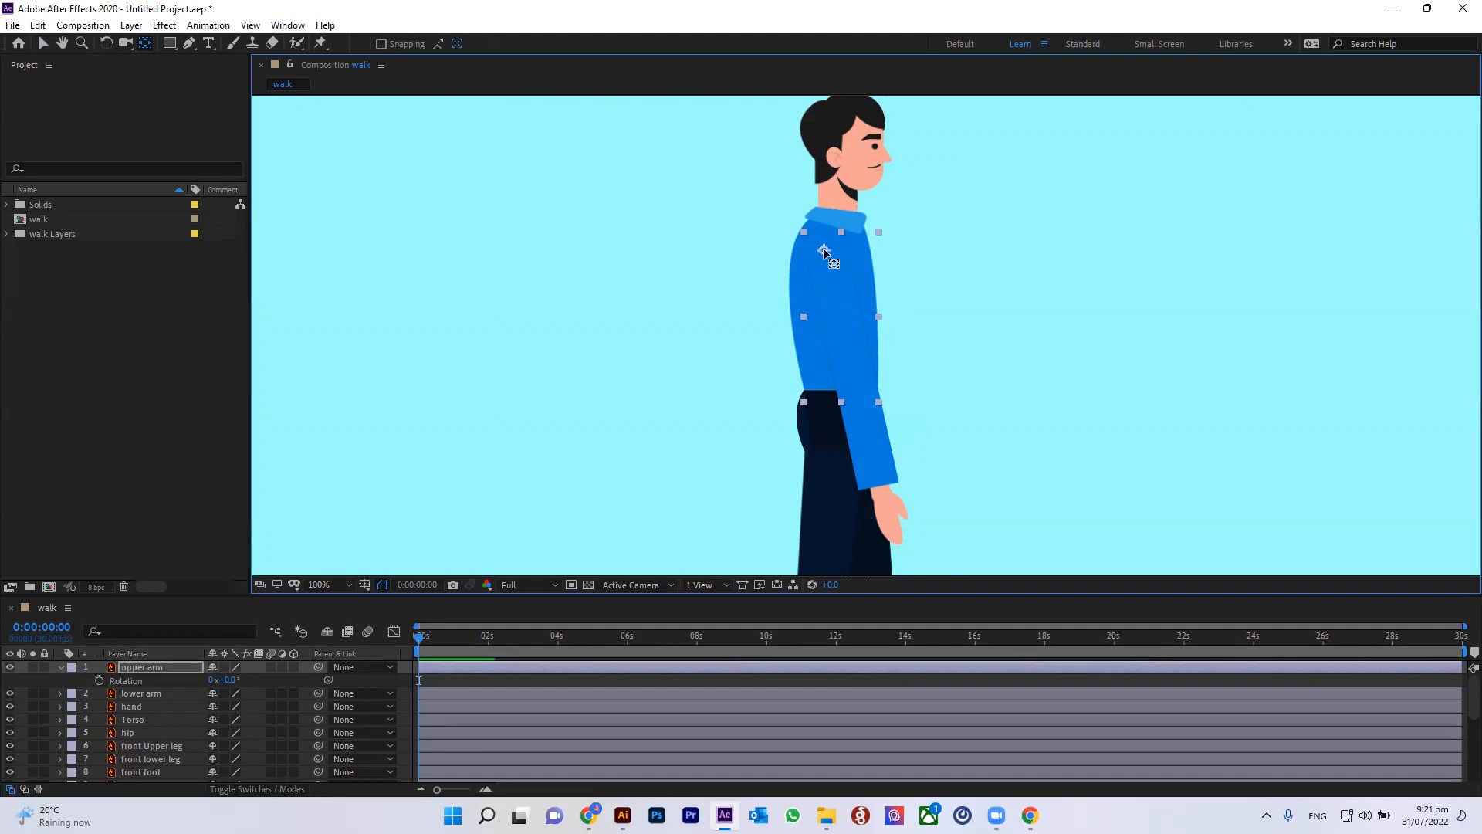
pyautogui.moveTo(224, 679)
pyautogui.mouseDown()
pyautogui.moveTo(266, 678)
pyautogui.moveTo(211, 667)
pyautogui.moveTo(255, 658)
pyautogui.moveTo(229, 670)
pyautogui.mouseUp()
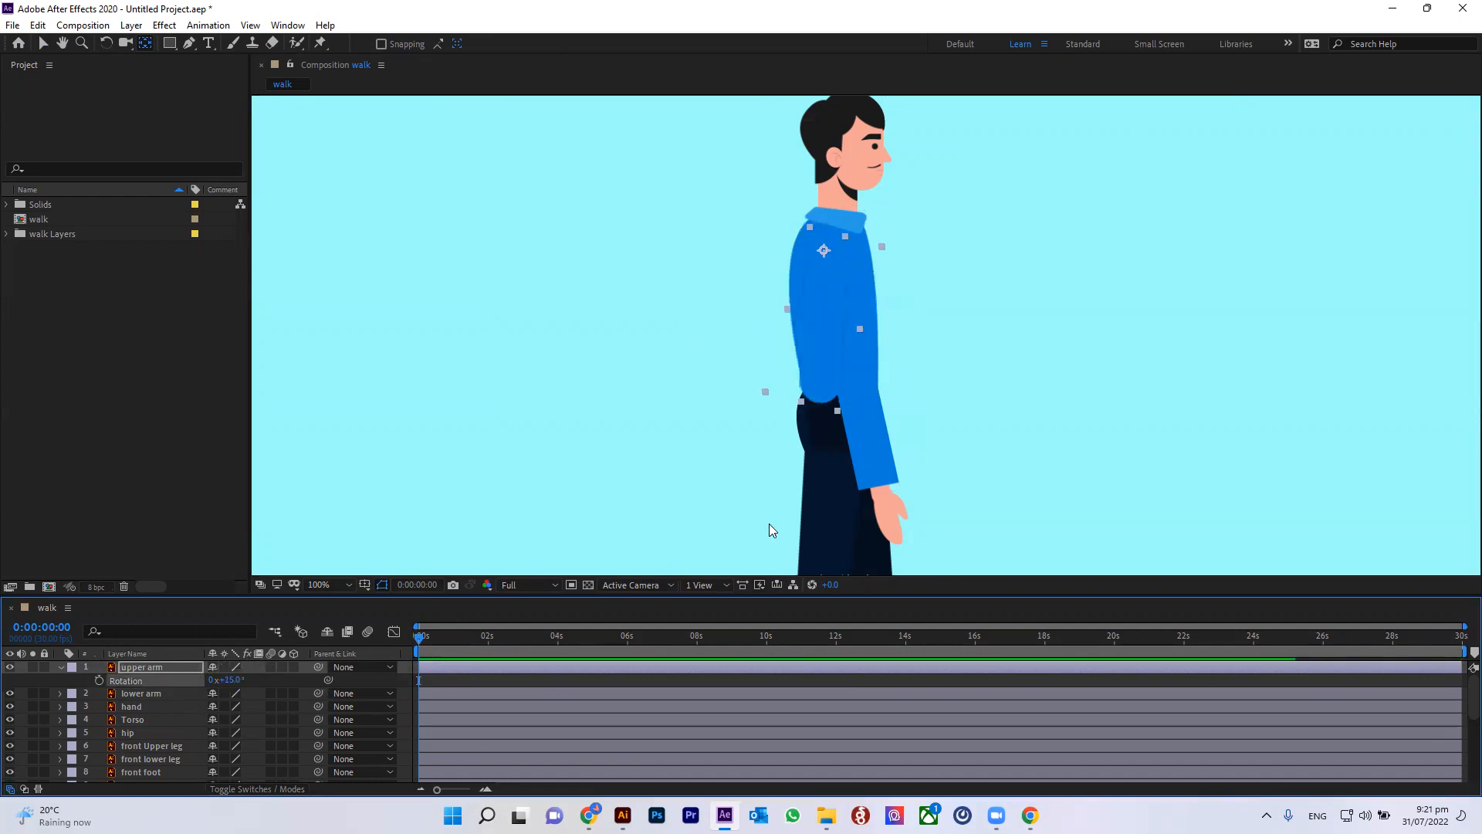
pyautogui.hotkey('ctrl', 'z')
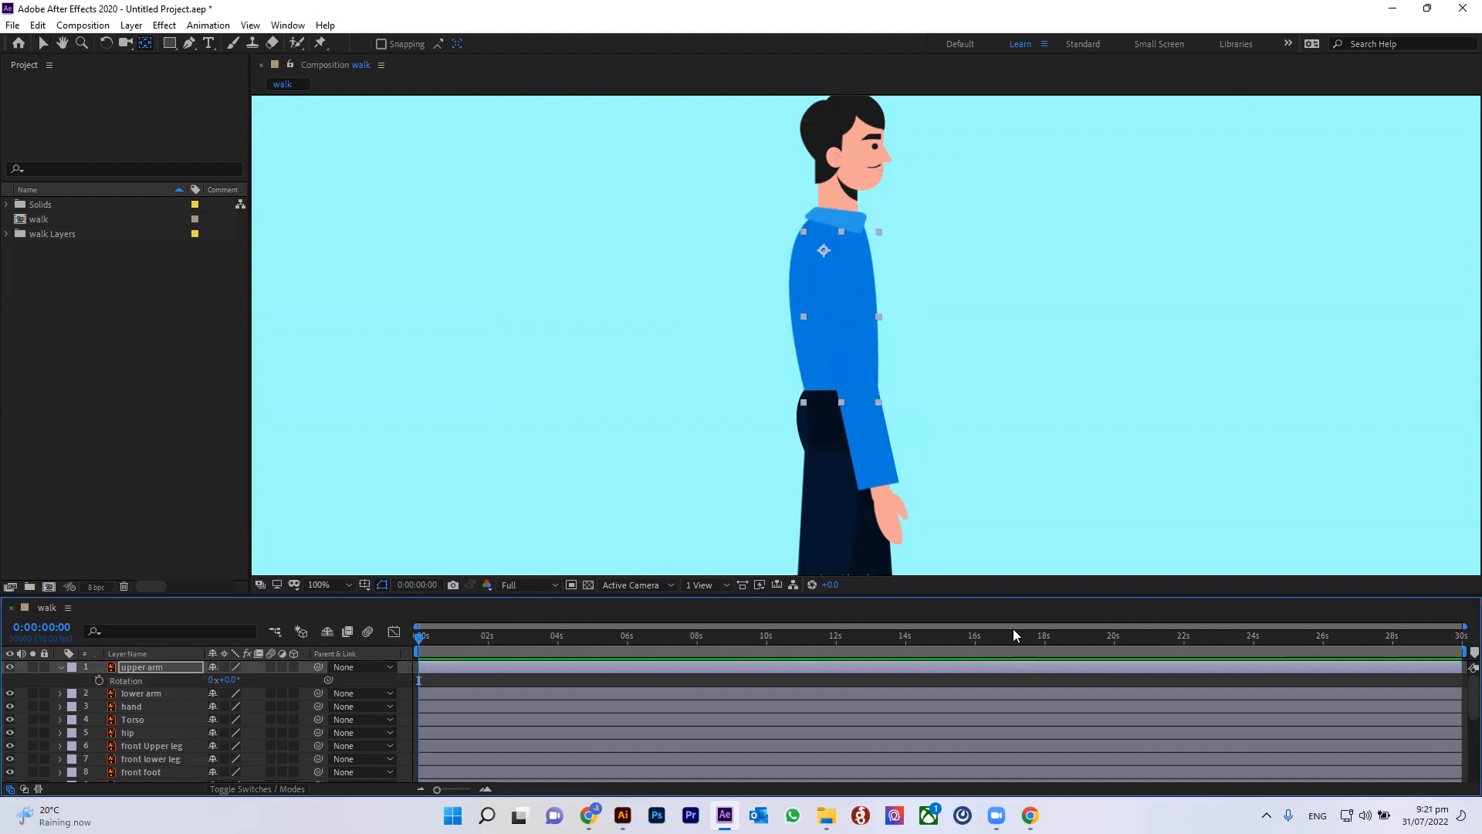
# Step: Select the lower arm layer and move its anchor point up to the elbow
pyautogui.click(158, 669)
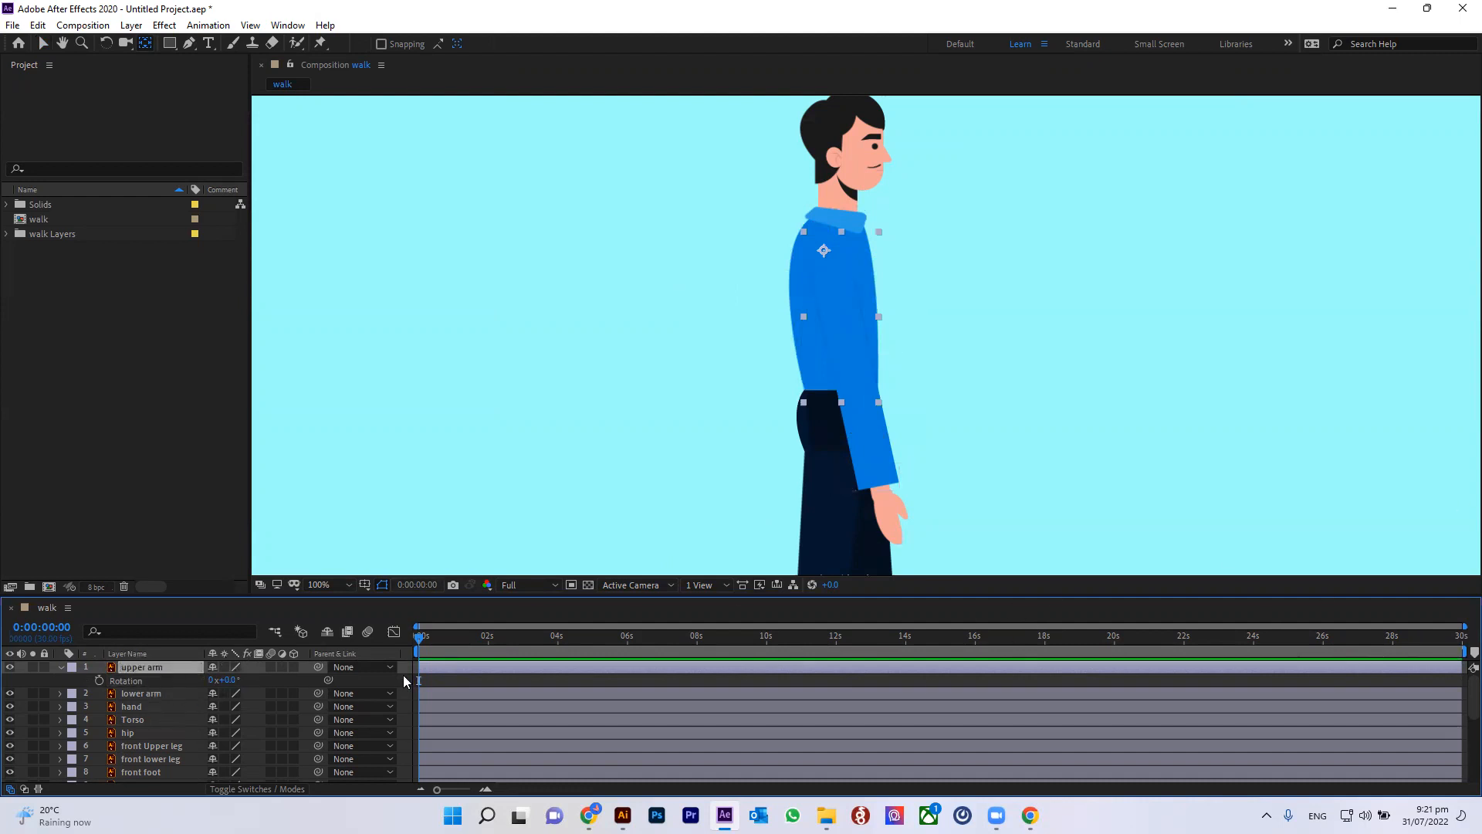
pyautogui.click(147, 695)
pyautogui.moveTo(864, 423); pyautogui.dragTo(851, 366)
pyautogui.rightClick(850, 365)
pyautogui.click(724, 380)
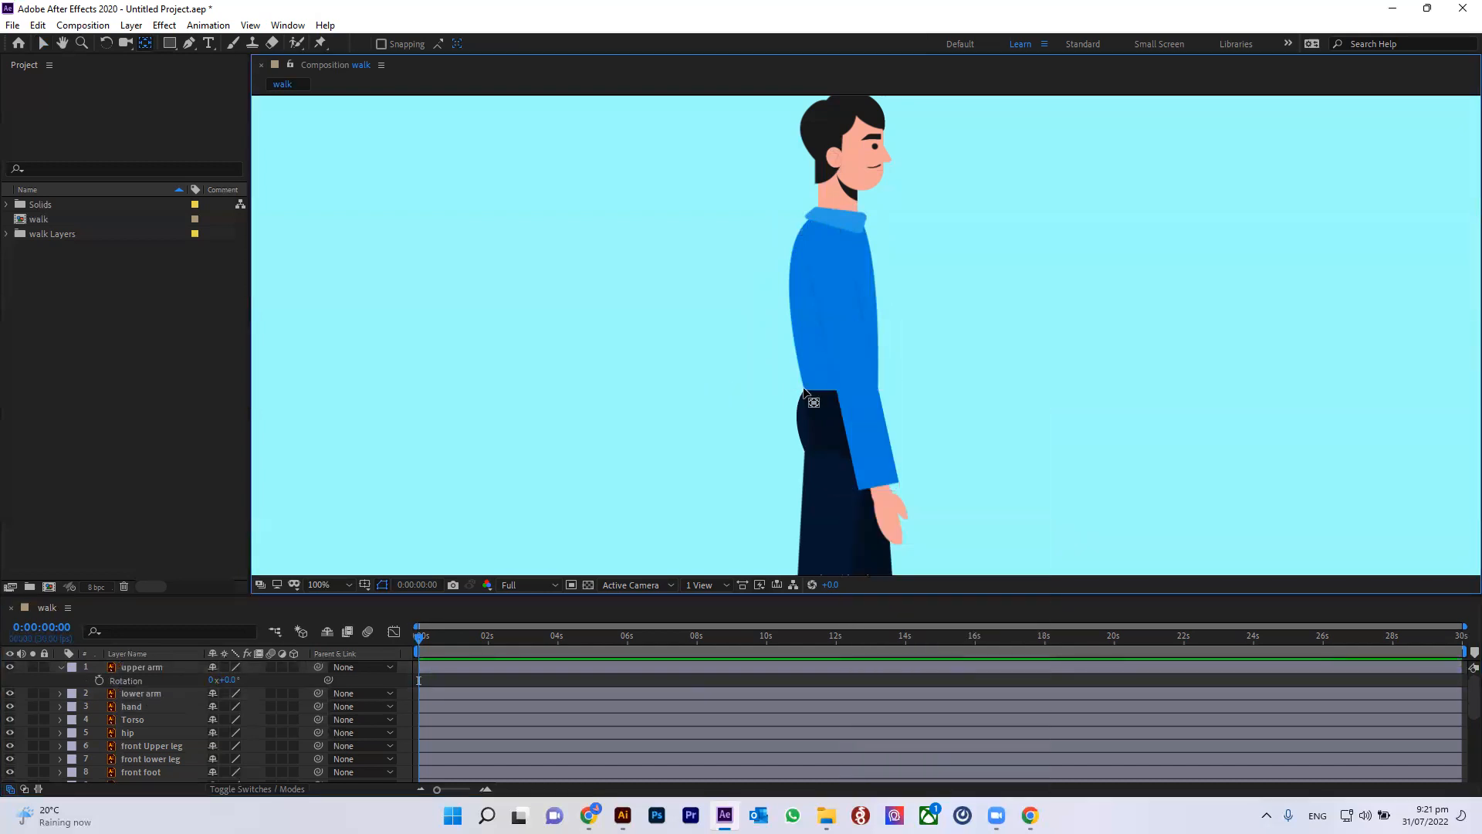
pyautogui.click(864, 396)
pyautogui.click(871, 437)
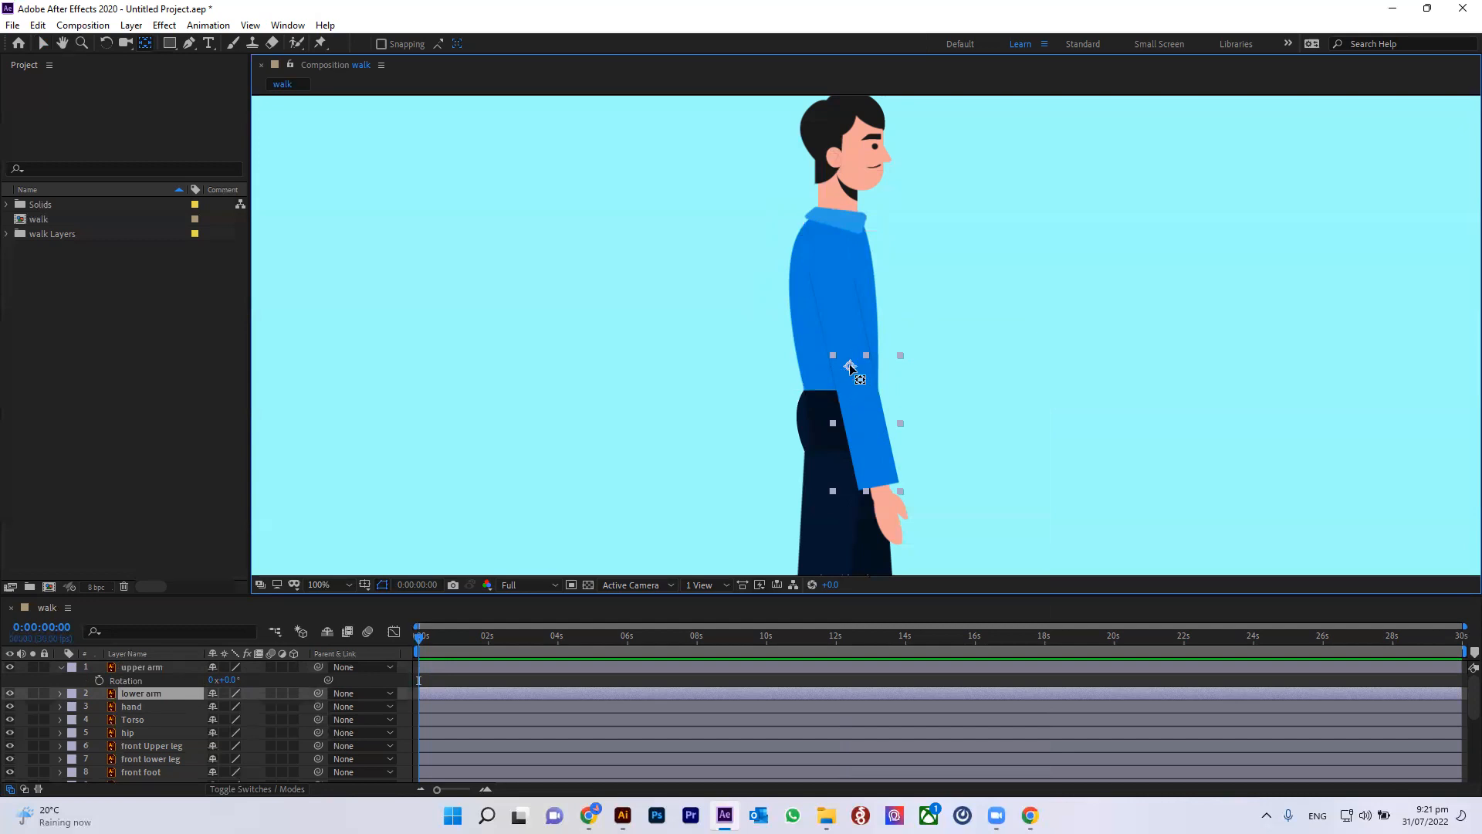
pyautogui.moveTo(852, 366); pyautogui.dragTo(855, 366)
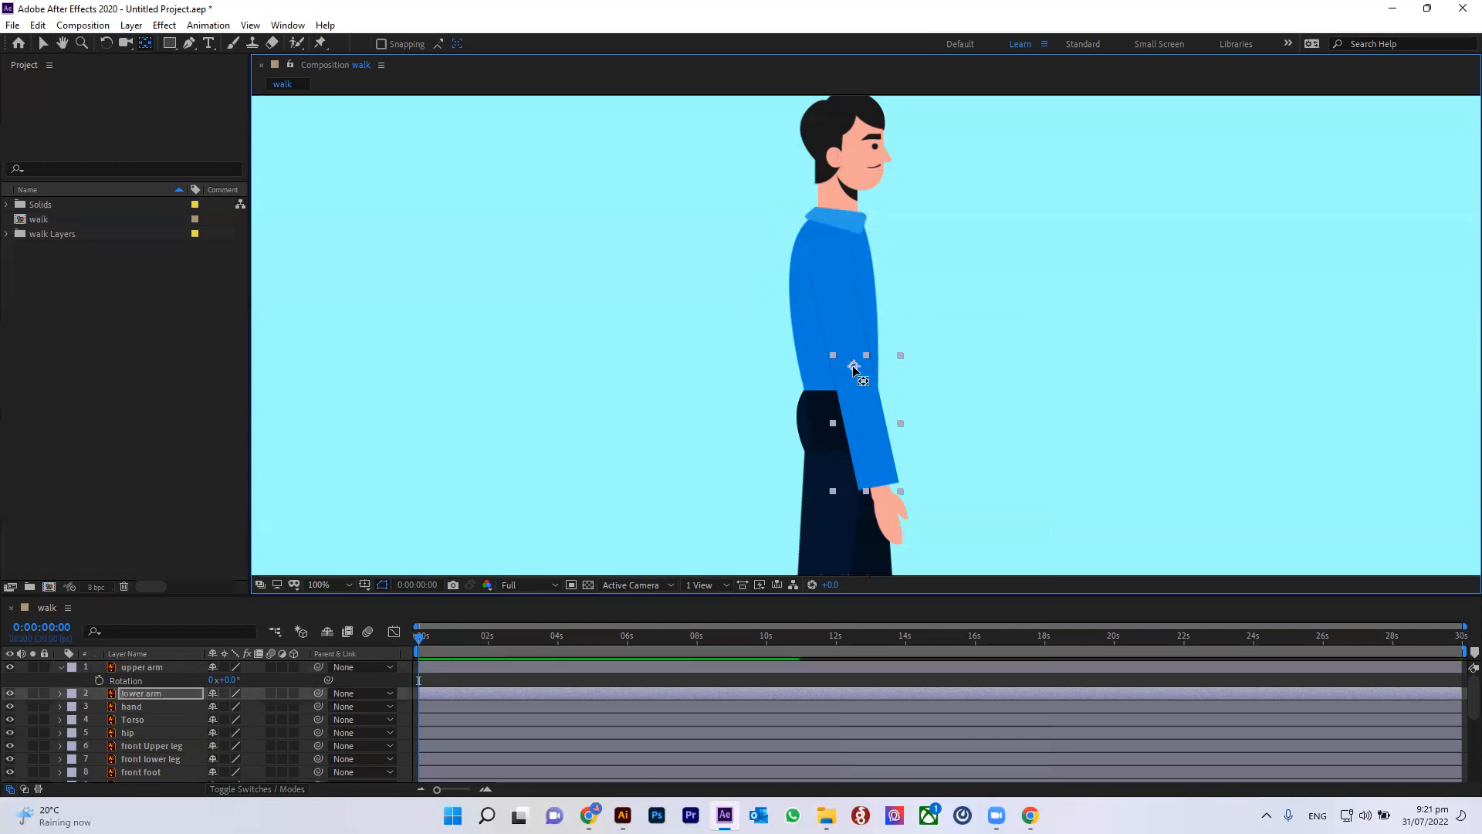
# Step: Move the hand layer's anchor point to the wrist
pyautogui.click(130, 706)
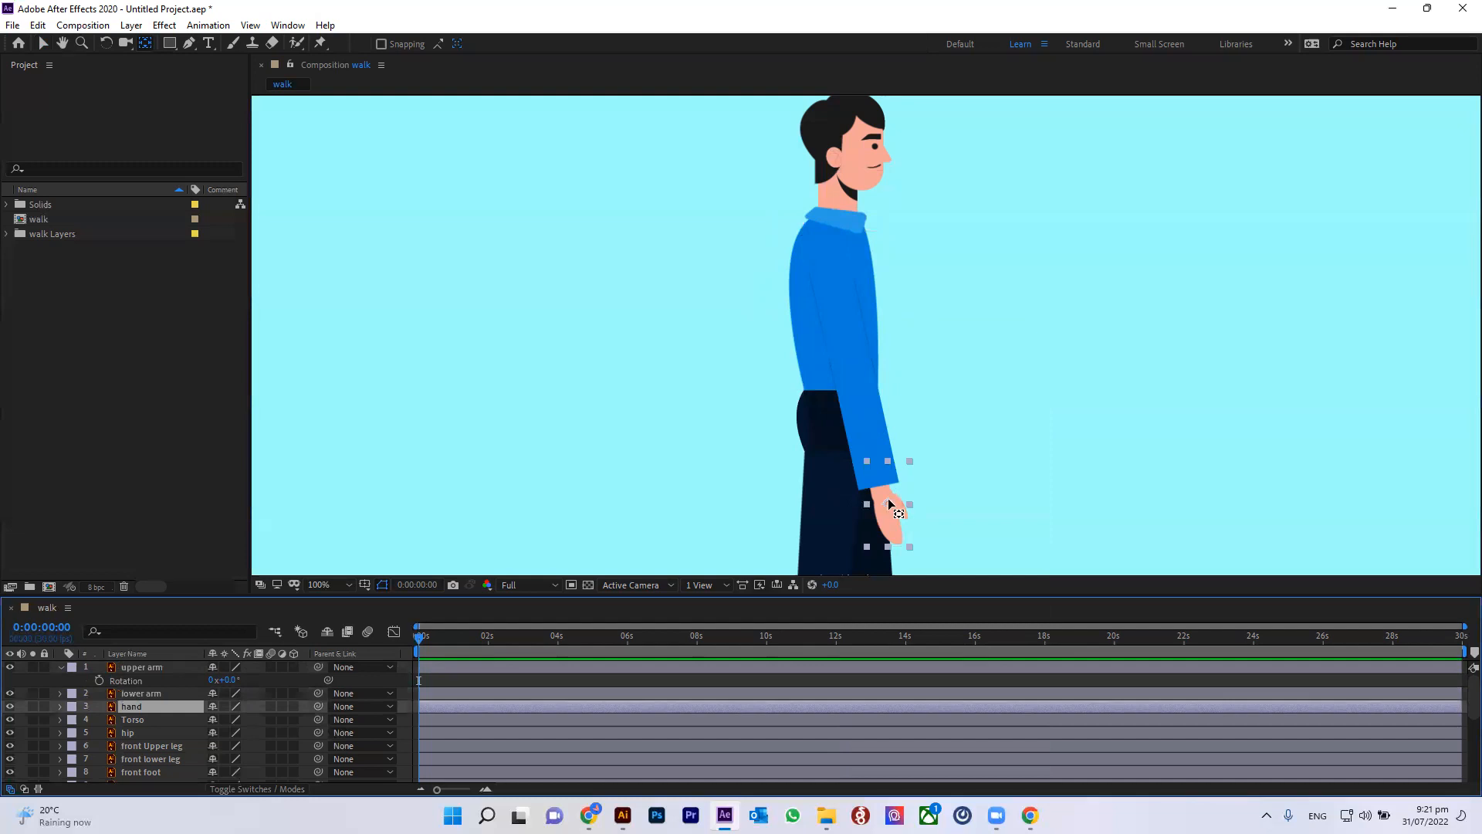
pyautogui.moveTo(888, 506); pyautogui.dragTo(878, 484)
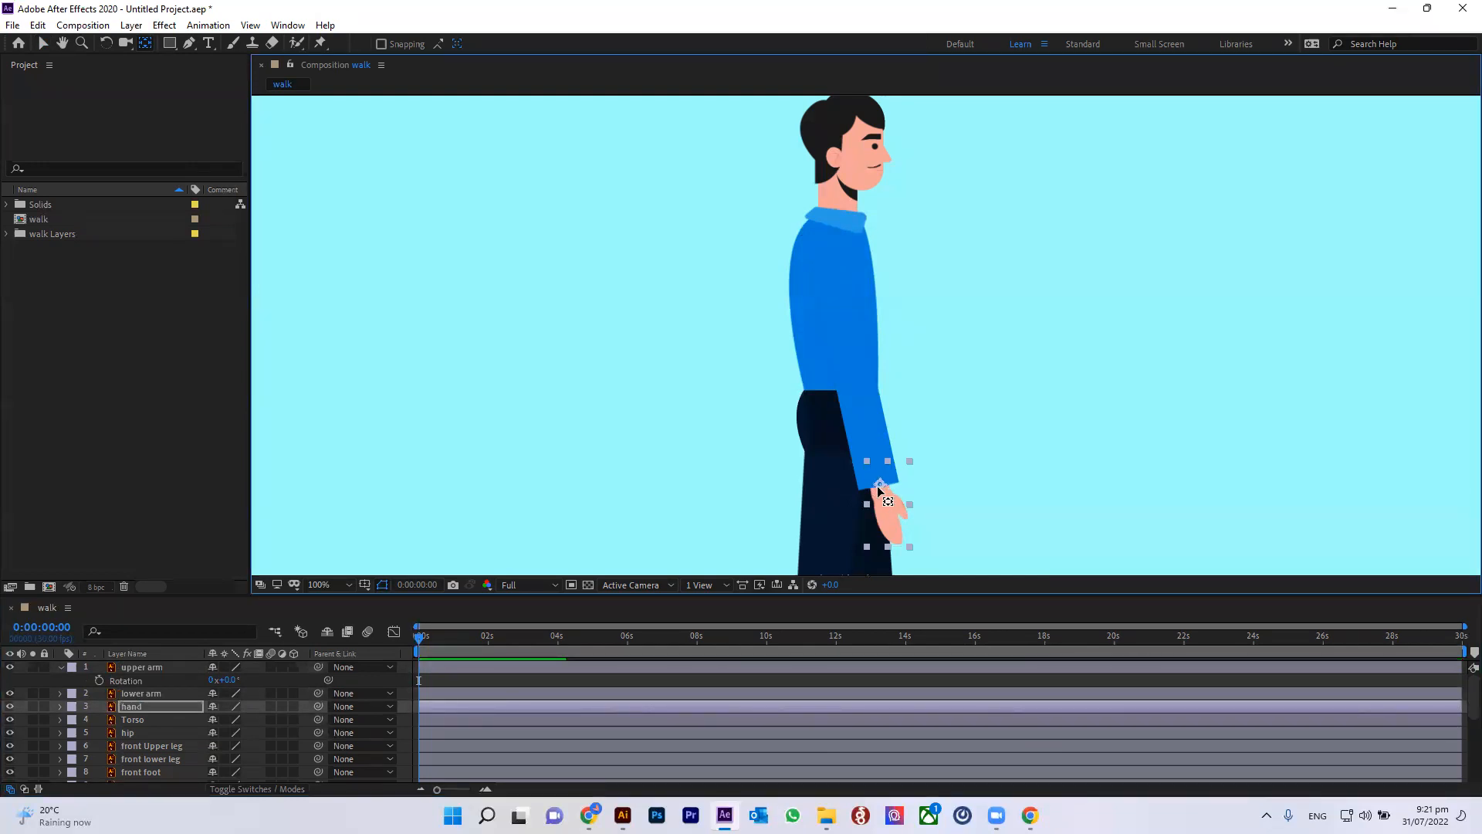
# Step: Move the Torso layer's anchor point down to the waist
pyautogui.click(137, 718)
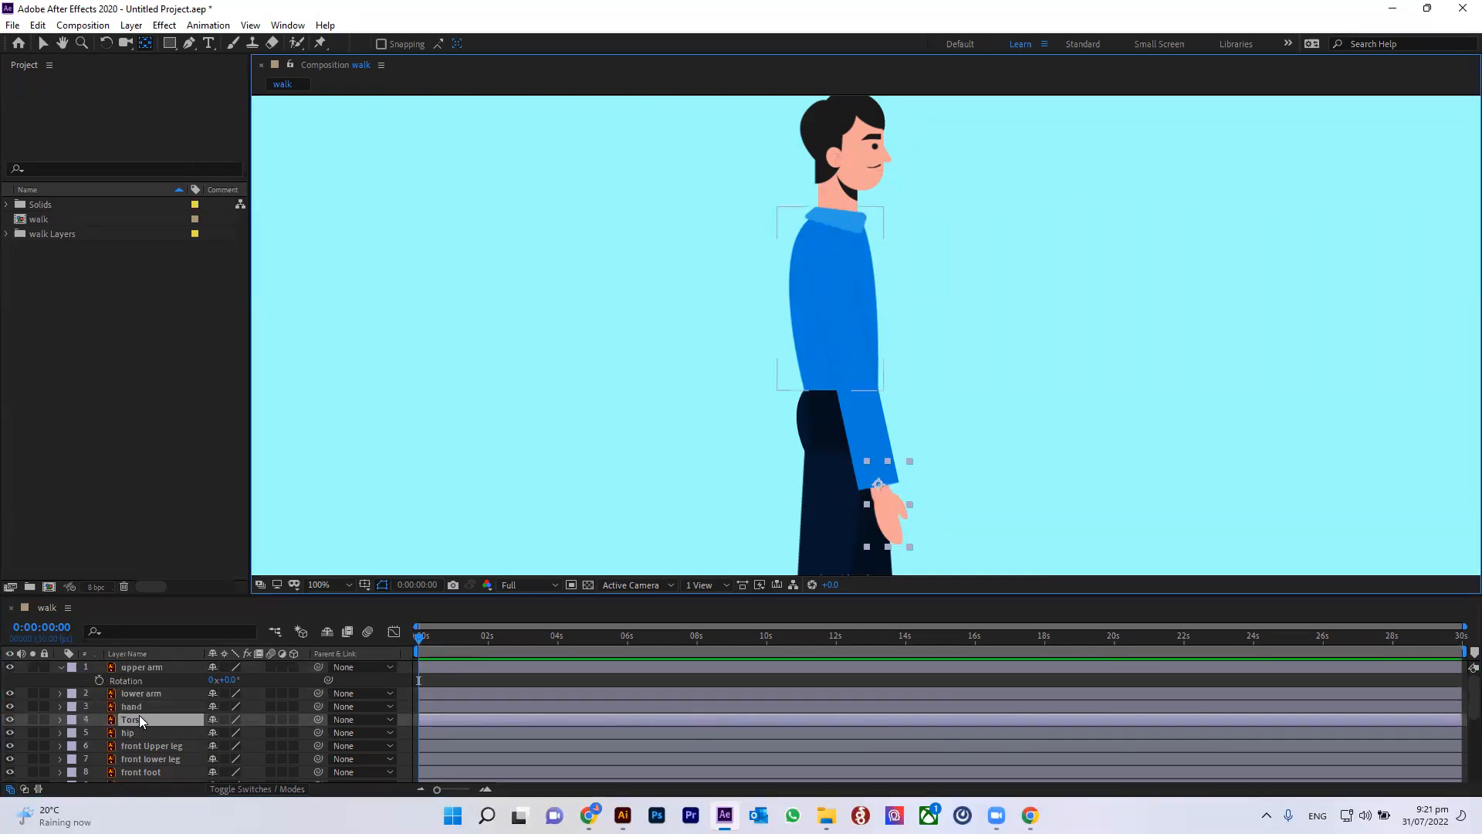
pyautogui.moveTo(830, 299); pyautogui.dragTo(832, 306)
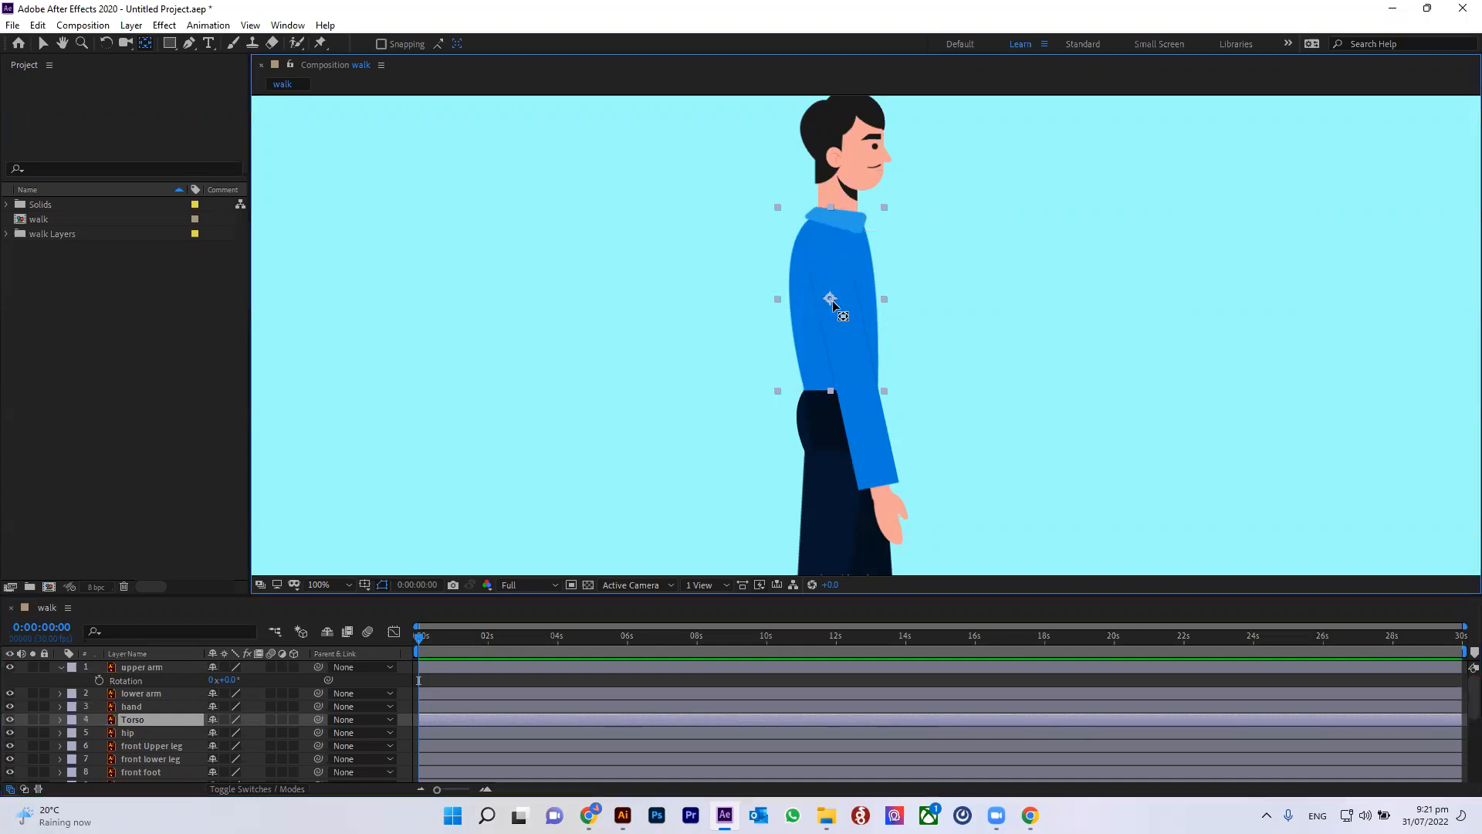
pyautogui.moveTo(835, 357)
pyautogui.mouseDown()
pyautogui.moveTo(834, 392)
pyautogui.moveTo(812, 409)
pyautogui.moveTo(828, 385)
pyautogui.mouseUp()
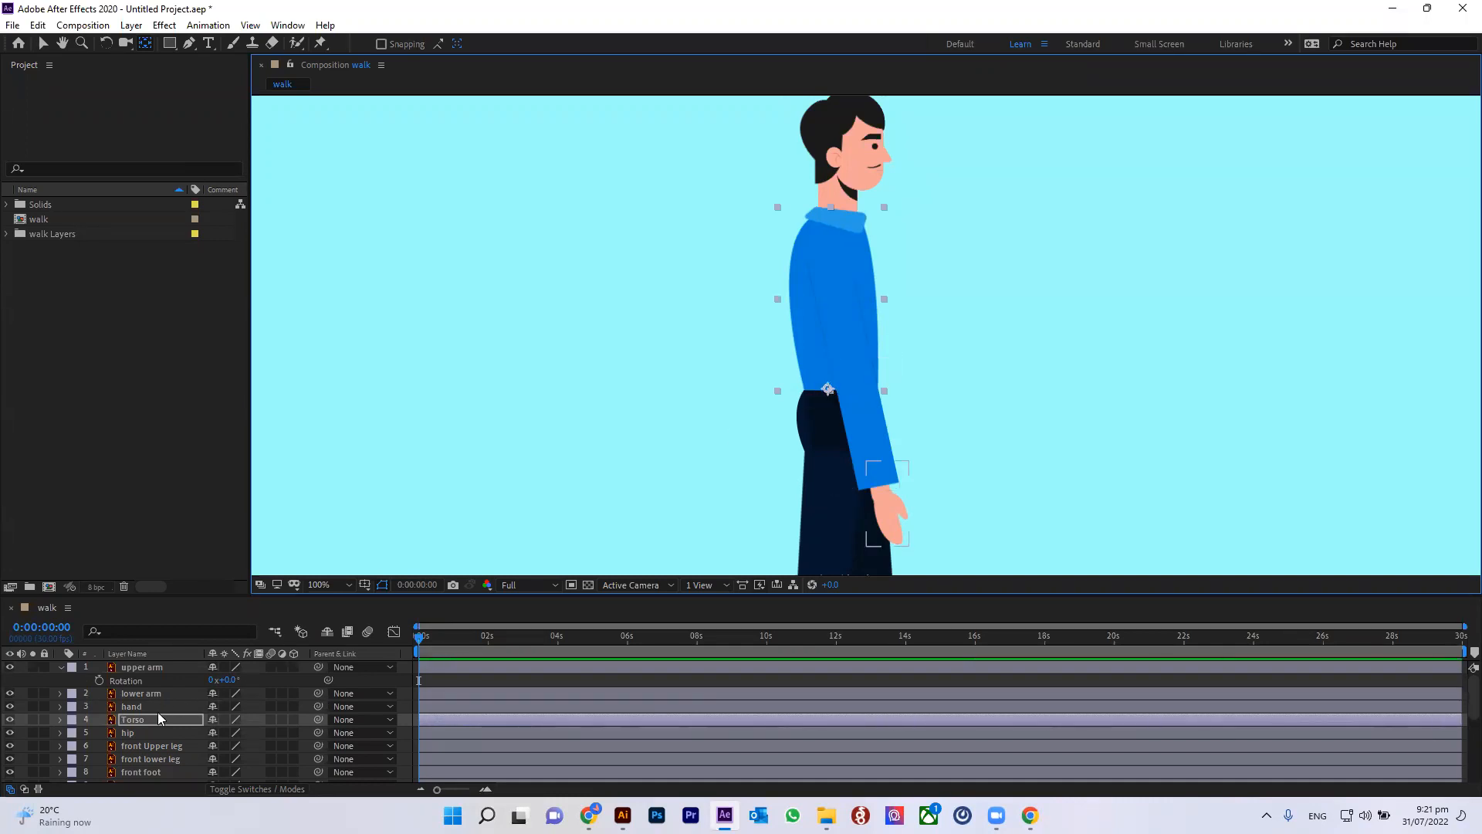
# Step: Move the front upper leg's anchor point up to the hip joint
pyautogui.click(154, 732)
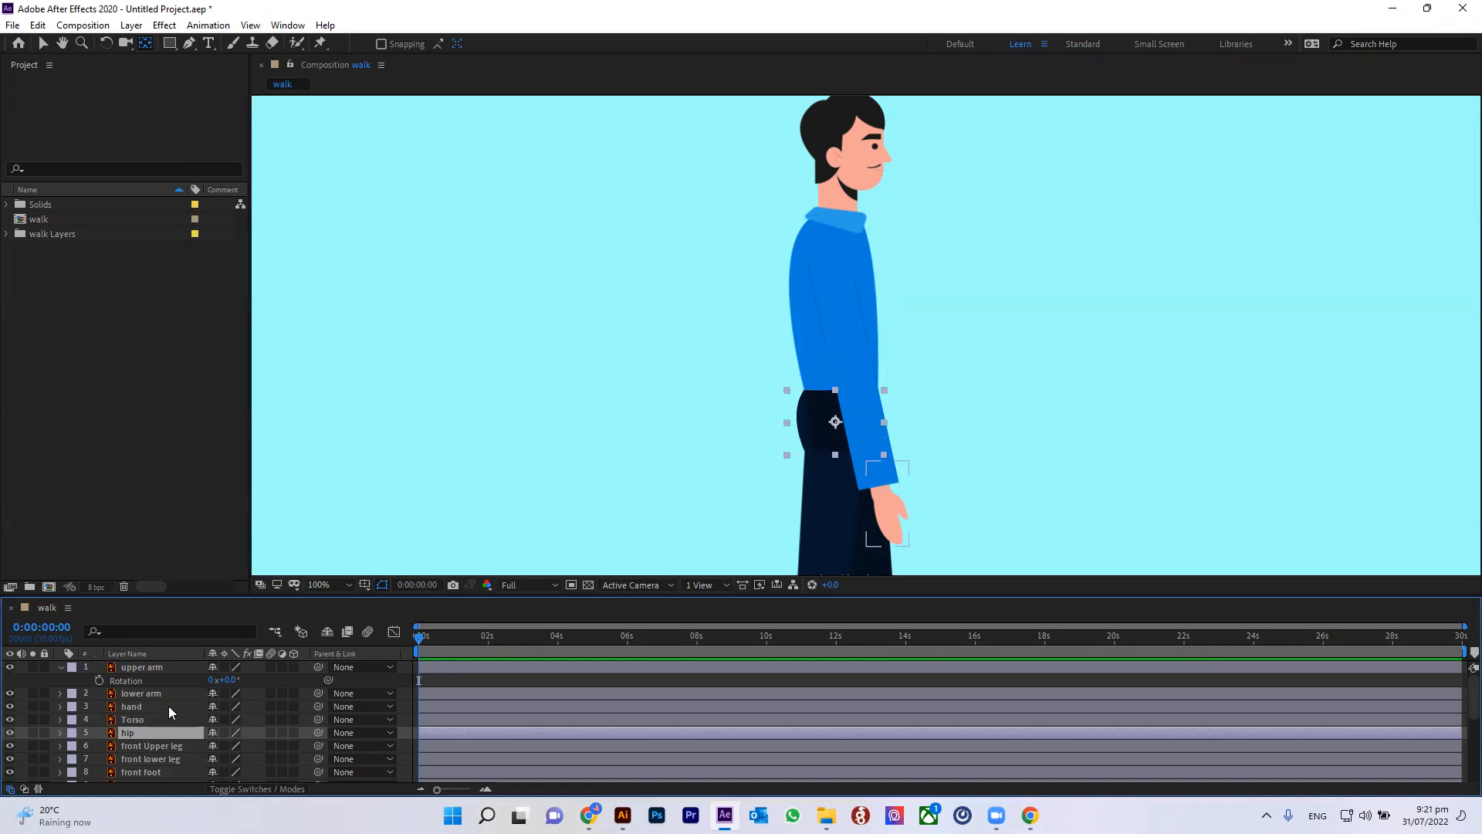
pyautogui.scroll(-1, 141, 714)
pyautogui.click(149, 709)
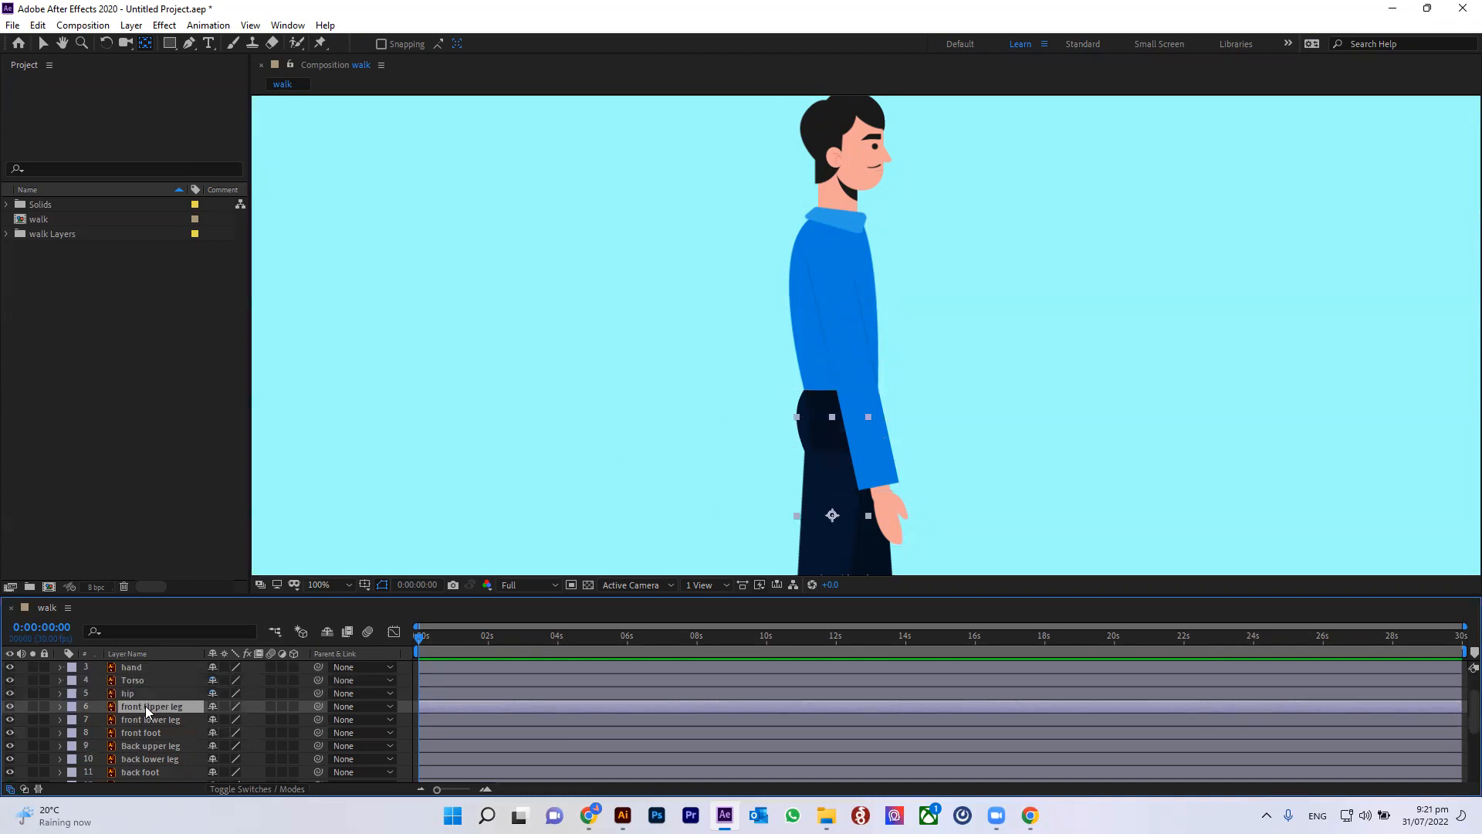
pyautogui.moveTo(832, 515); pyautogui.dragTo(831, 416)
# Step: Move the front lower leg's anchor point up to the knee
pyautogui.click(166, 721)
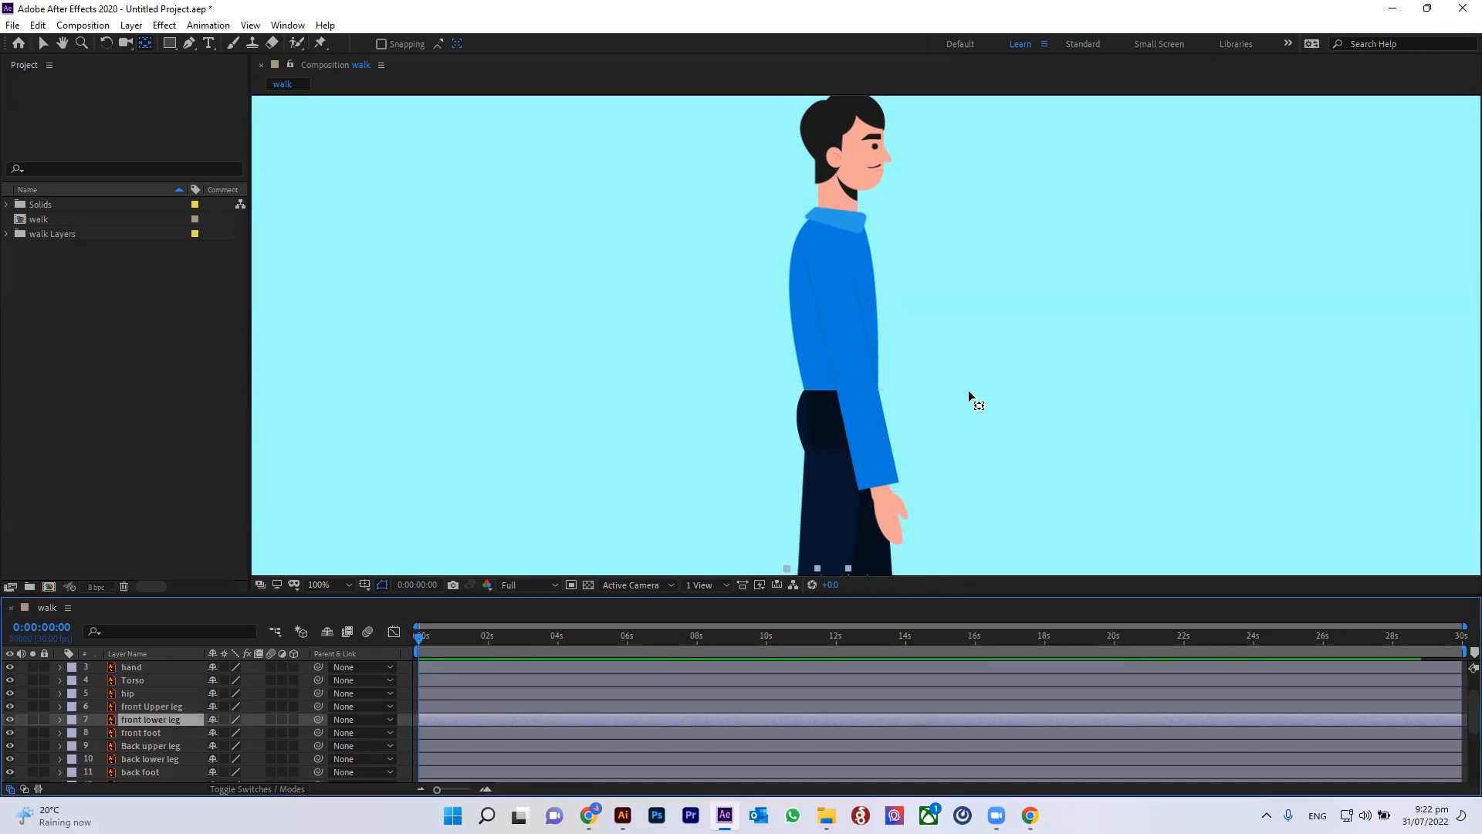
pyautogui.moveTo(917, 462); pyautogui.dragTo(923, 223)
pyautogui.click(145, 42)
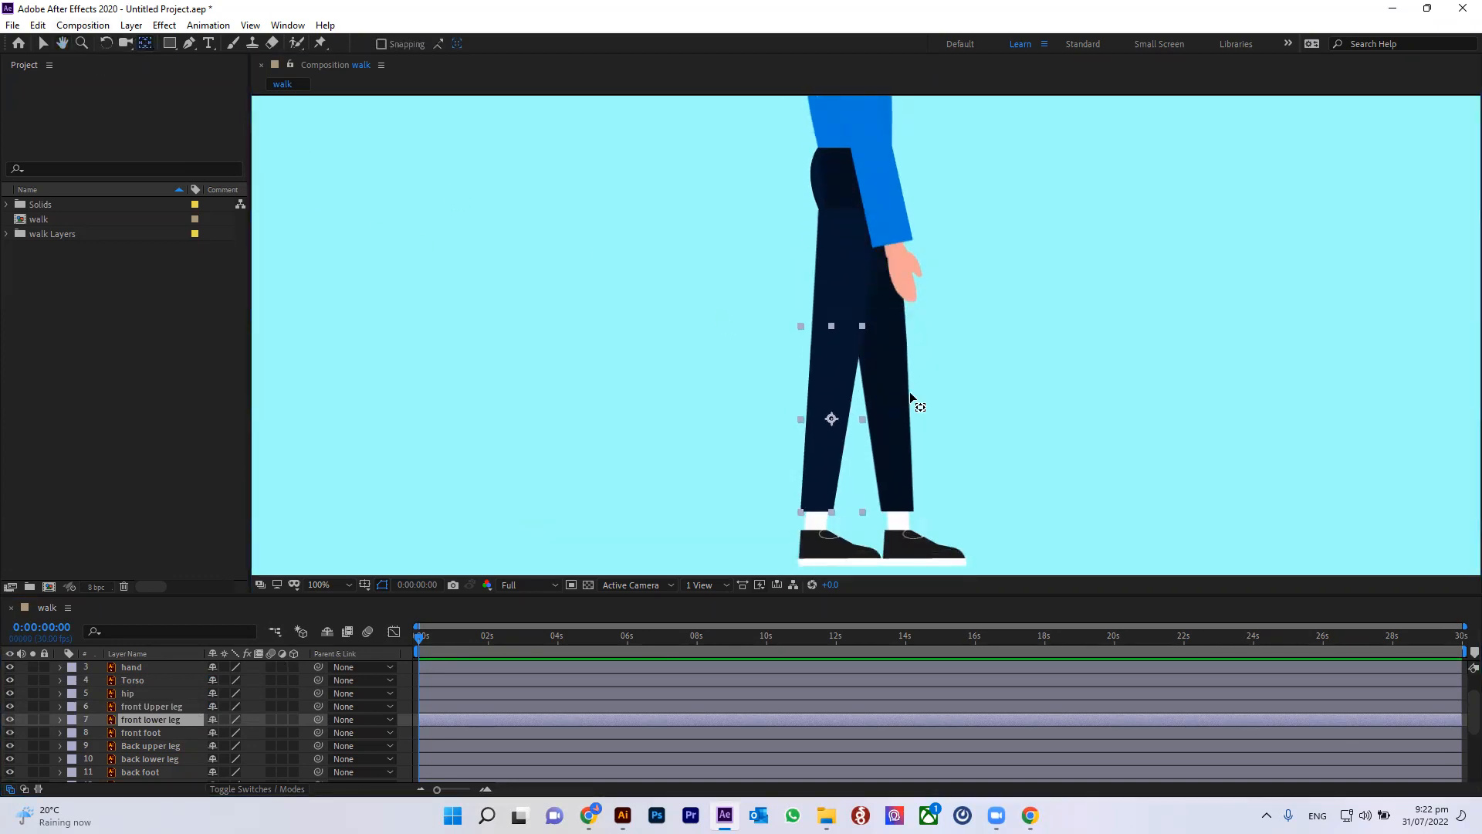
pyautogui.moveTo(829, 421); pyautogui.dragTo(836, 353)
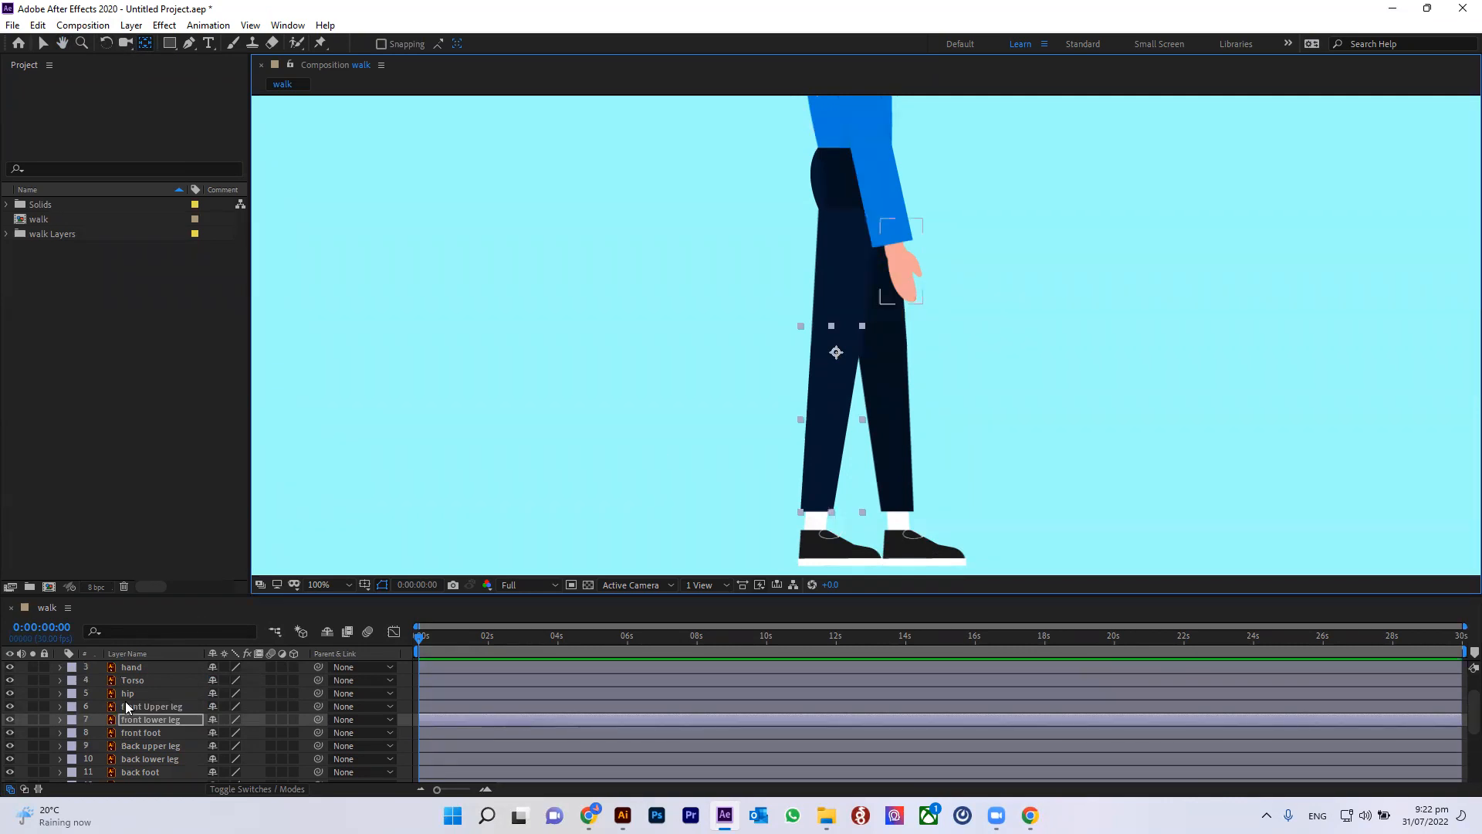
# Step: Move the front foot's anchor to the ankle and the back upper leg's anchor up to the hip
pyautogui.click(134, 733)
pyautogui.moveTo(841, 531); pyautogui.dragTo(817, 512)
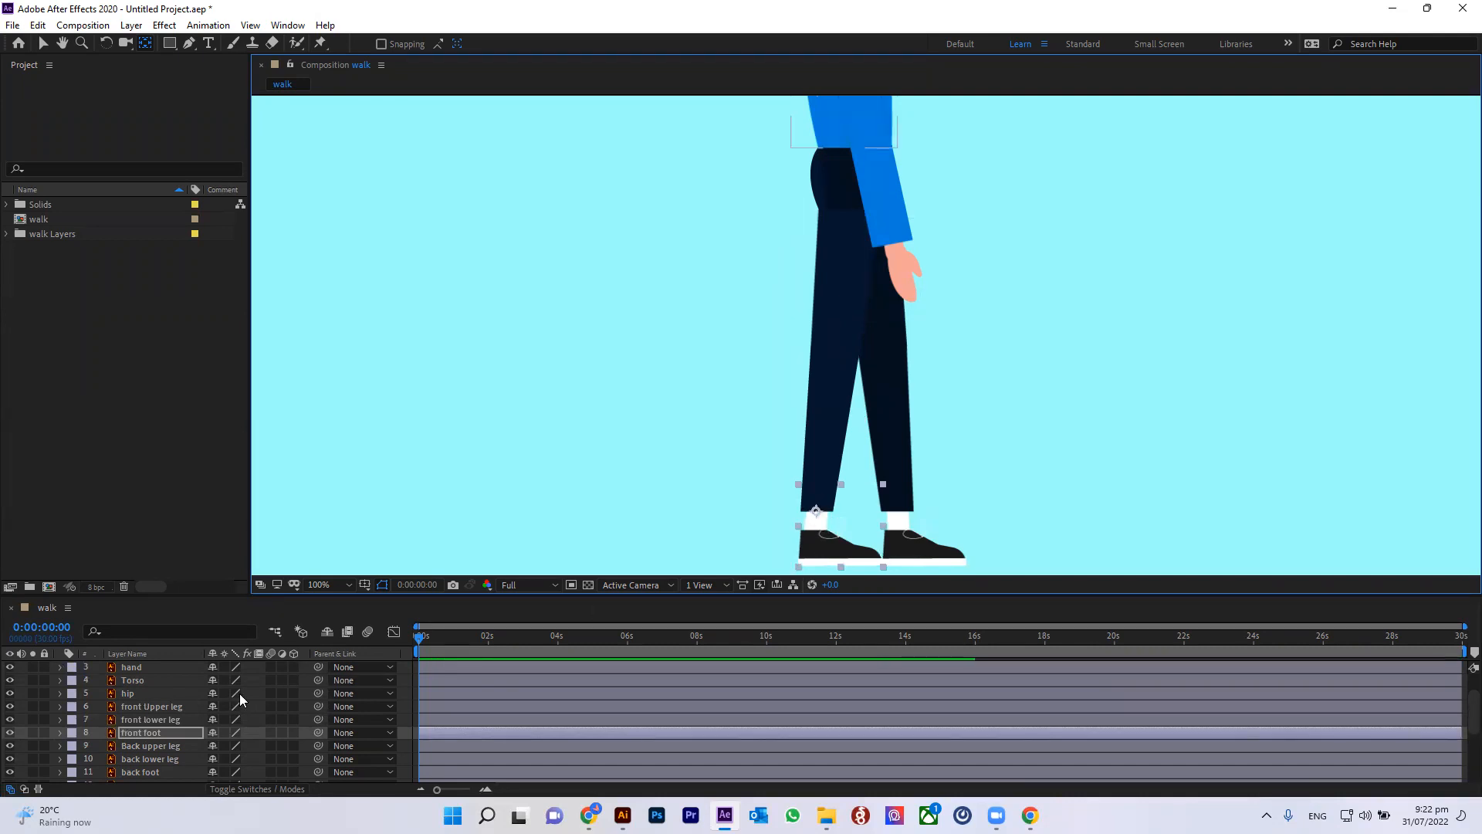
pyautogui.click(142, 744)
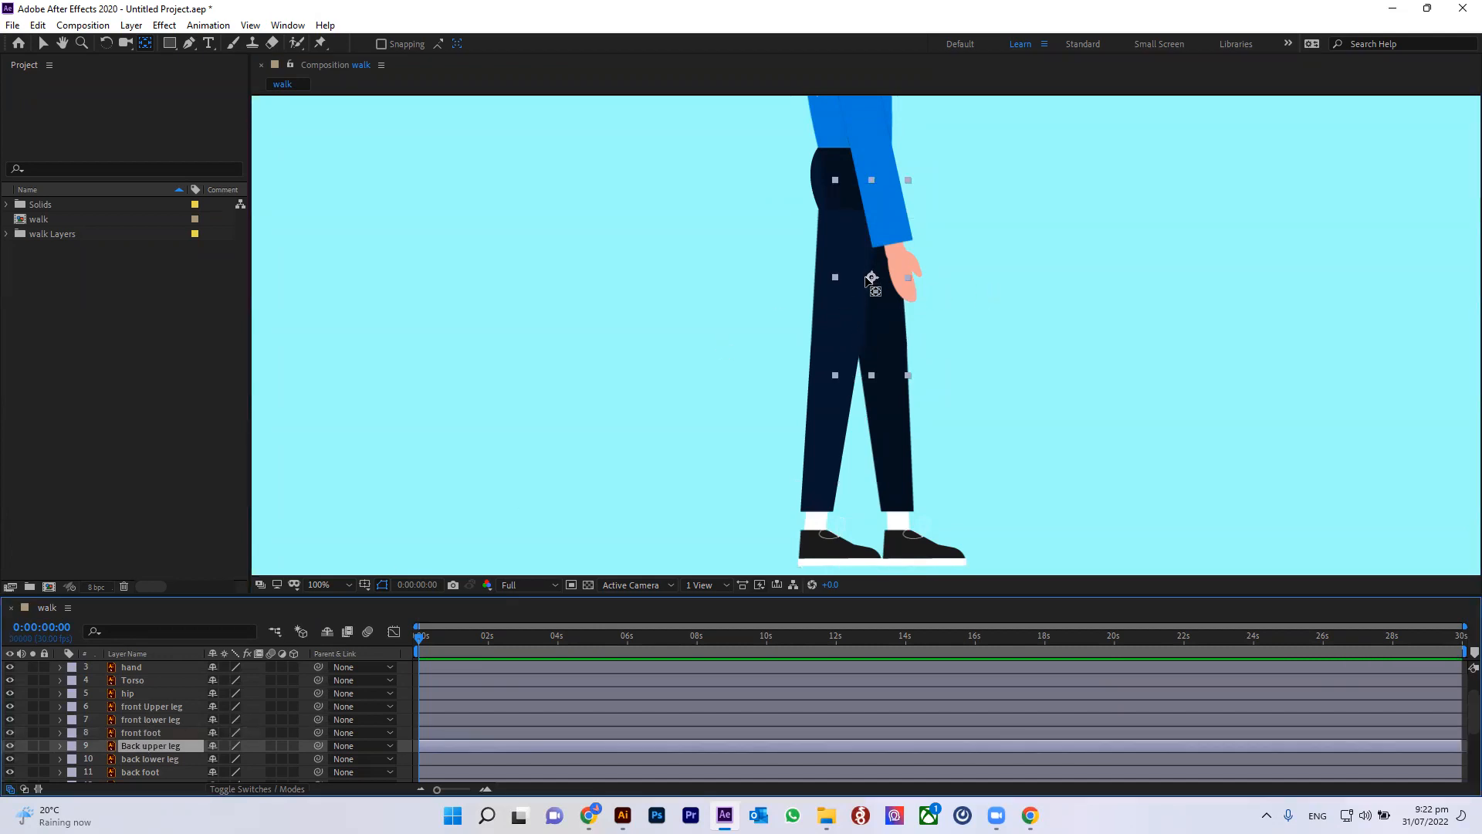
pyautogui.moveTo(864, 257); pyautogui.dragTo(860, 187)
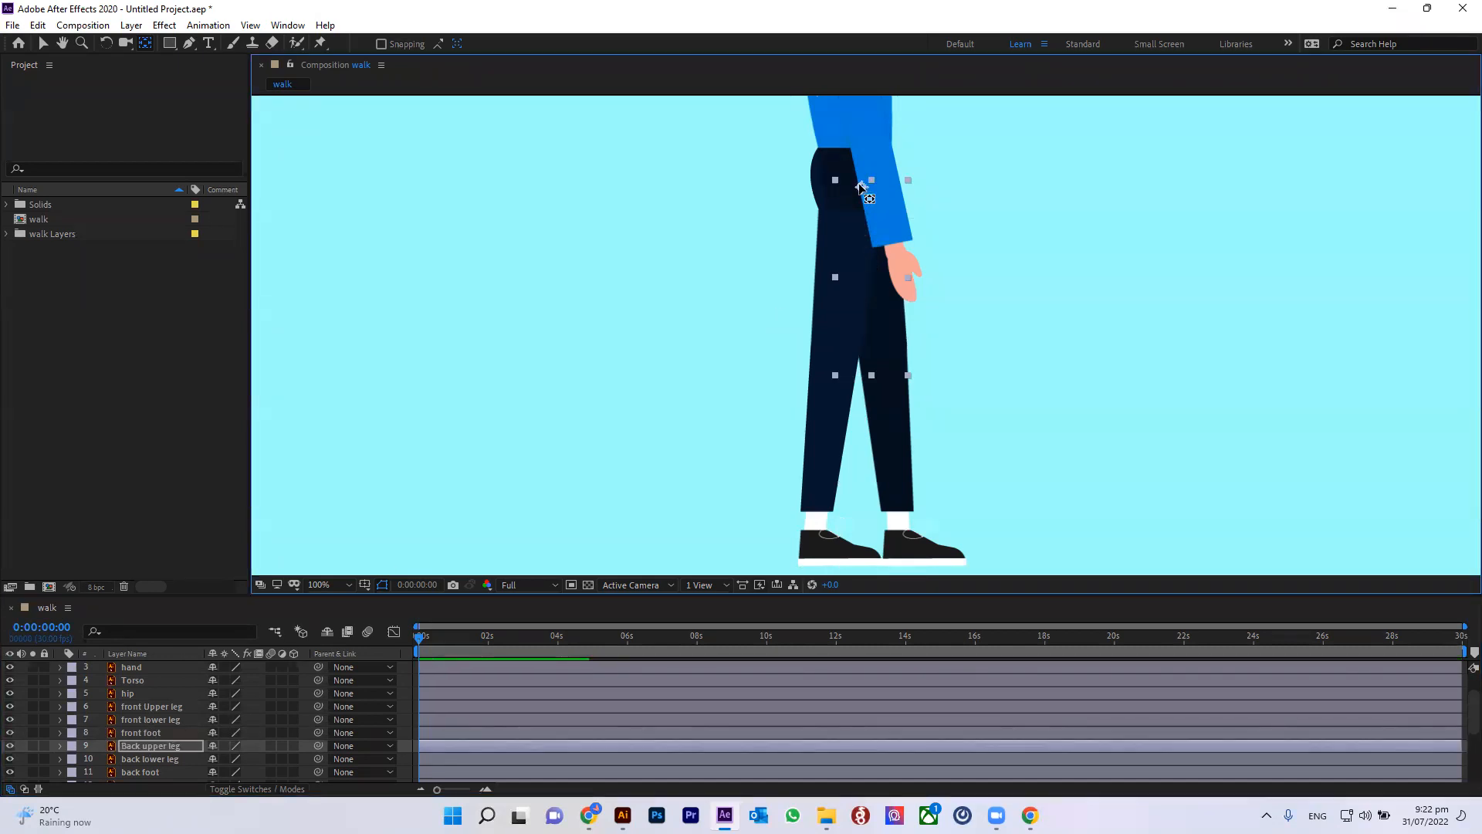
# Step: Move the back lower leg's anchor to the knee and the back foot's anchor to the ankle
pyautogui.click(896, 409)
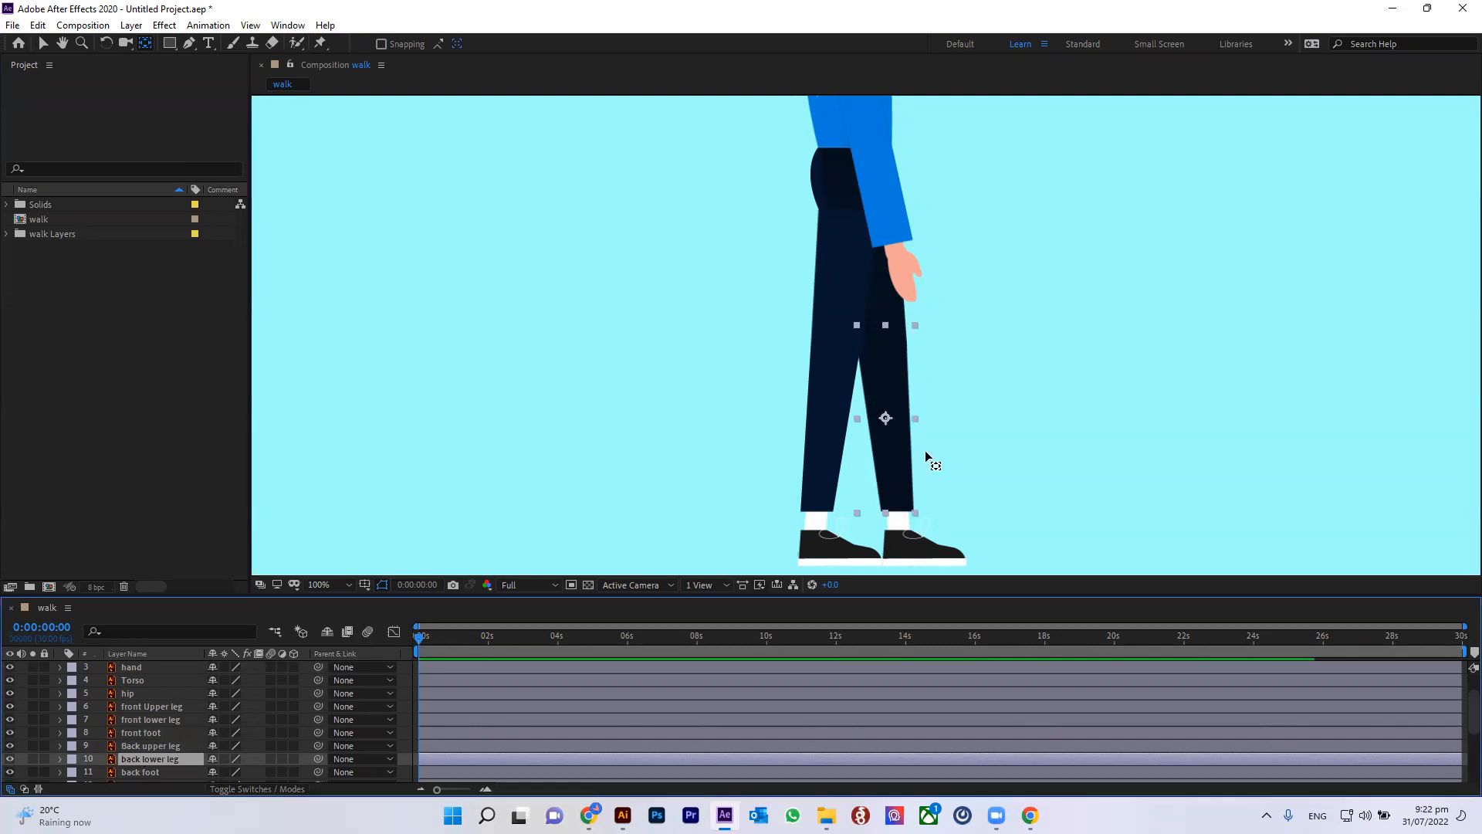
pyautogui.moveTo(886, 418); pyautogui.dragTo(885, 330)
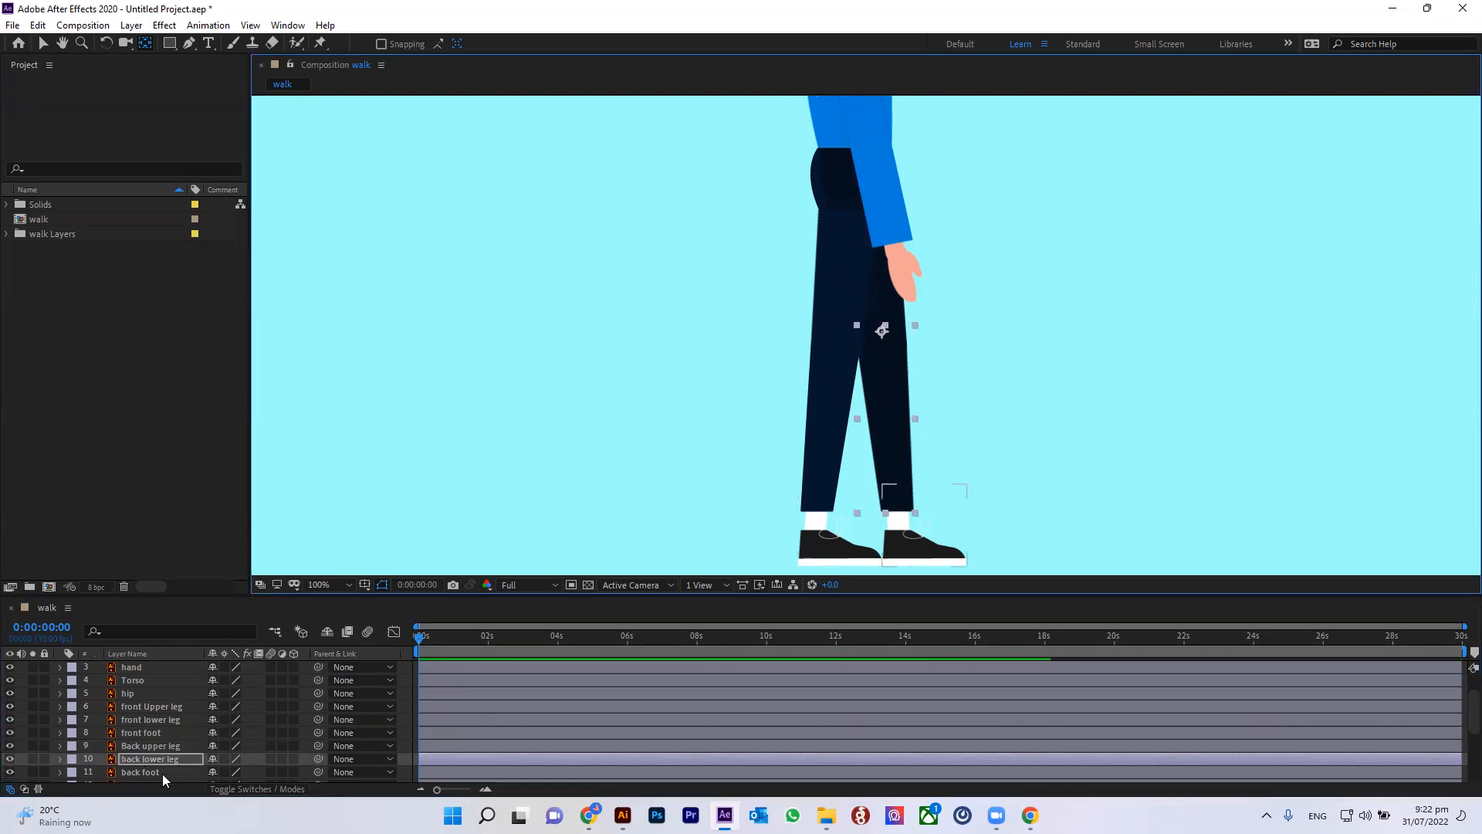
pyautogui.hotkey('ctrl', 'Down')
pyautogui.moveTo(925, 526); pyautogui.dragTo(898, 505)
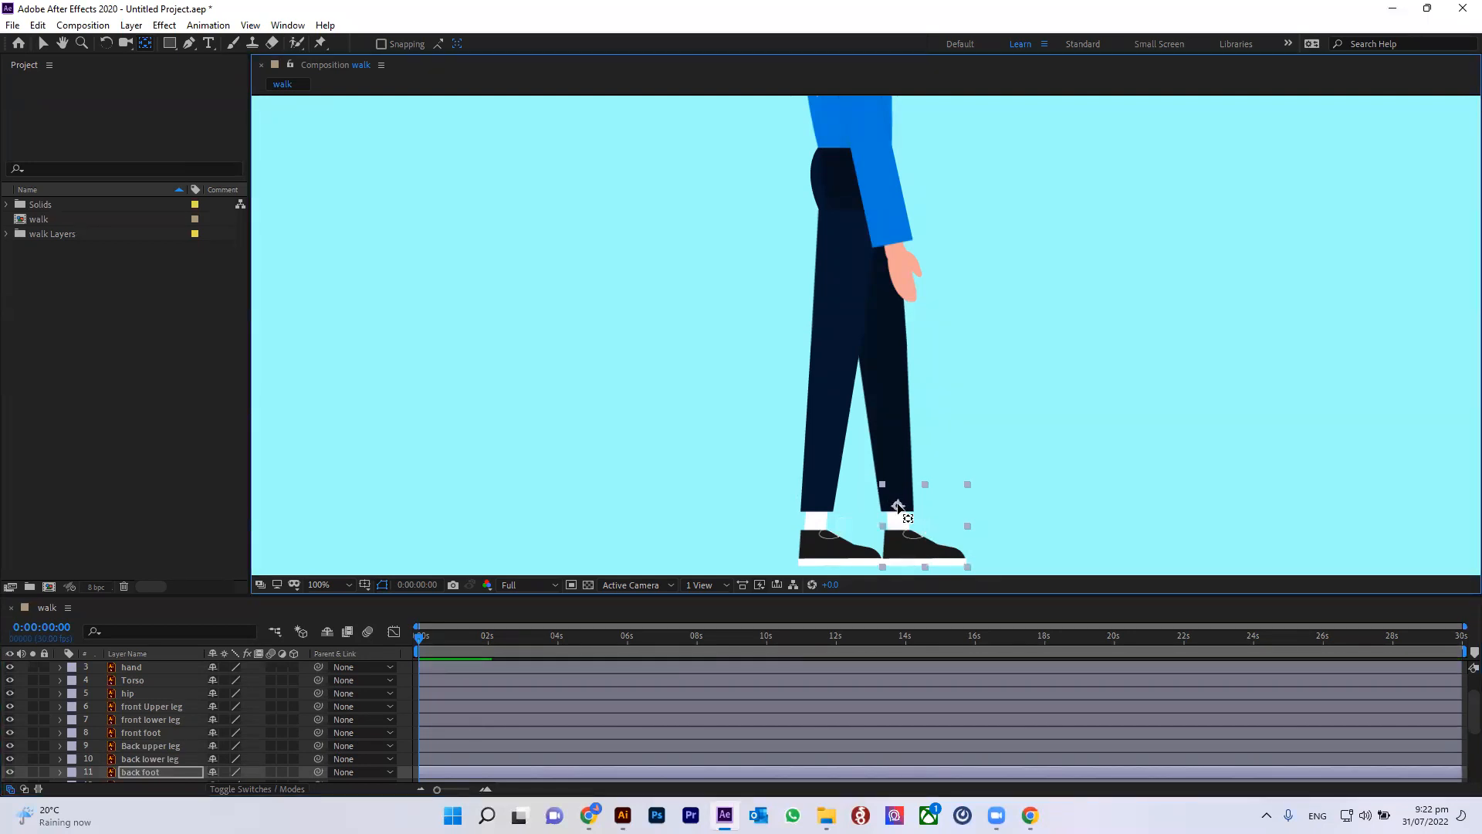
# Step: Select the ear layer and pan the view up to the head to inspect its anchor point
pyautogui.scroll(-1, 177, 742)
pyautogui.click(132, 746)
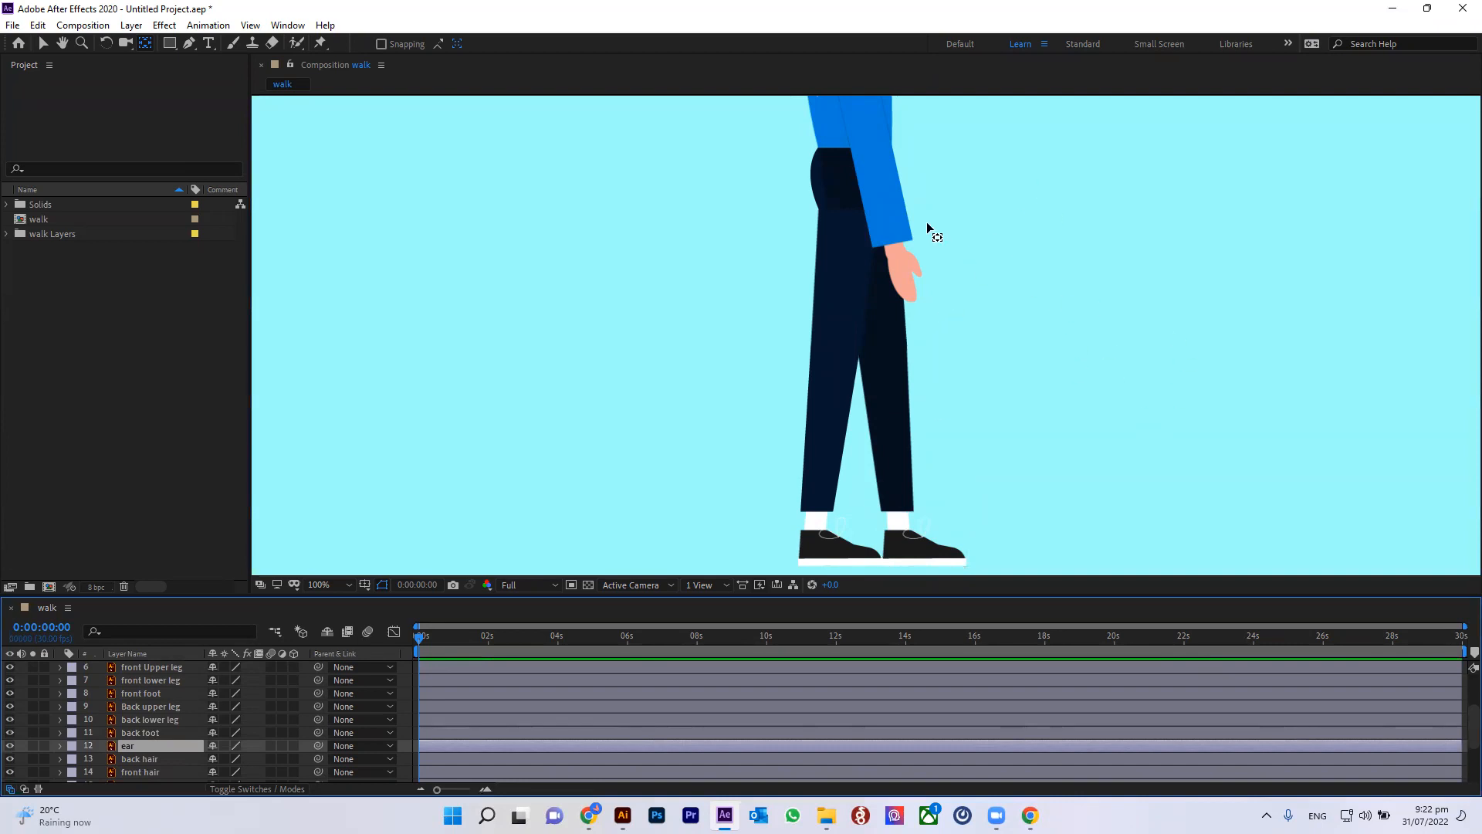
pyautogui.press('space')
pyautogui.moveTo(896, 176); pyautogui.dragTo(940, 452)
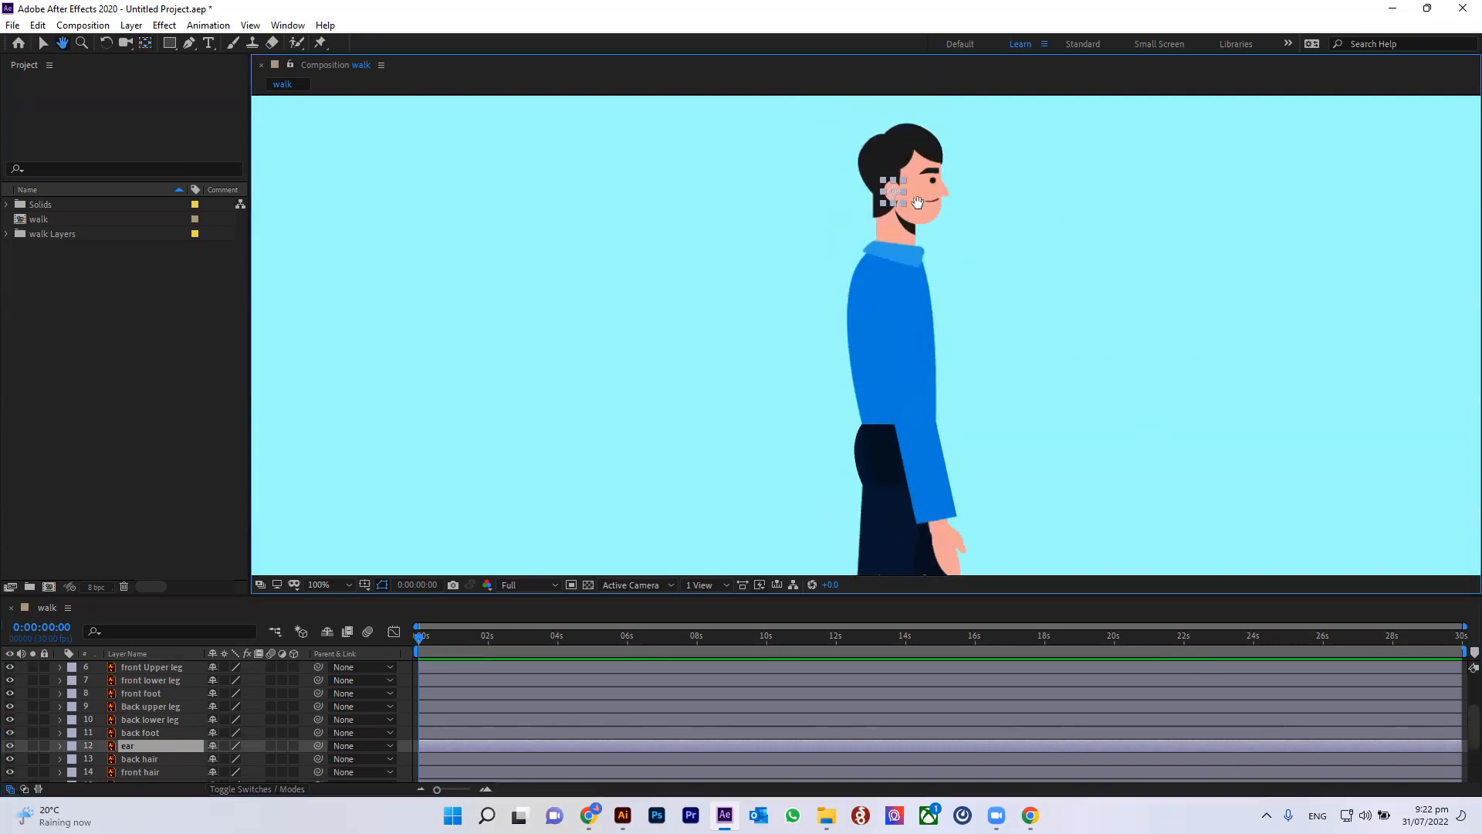
pyautogui.moveTo(917, 202); pyautogui.dragTo(911, 291)
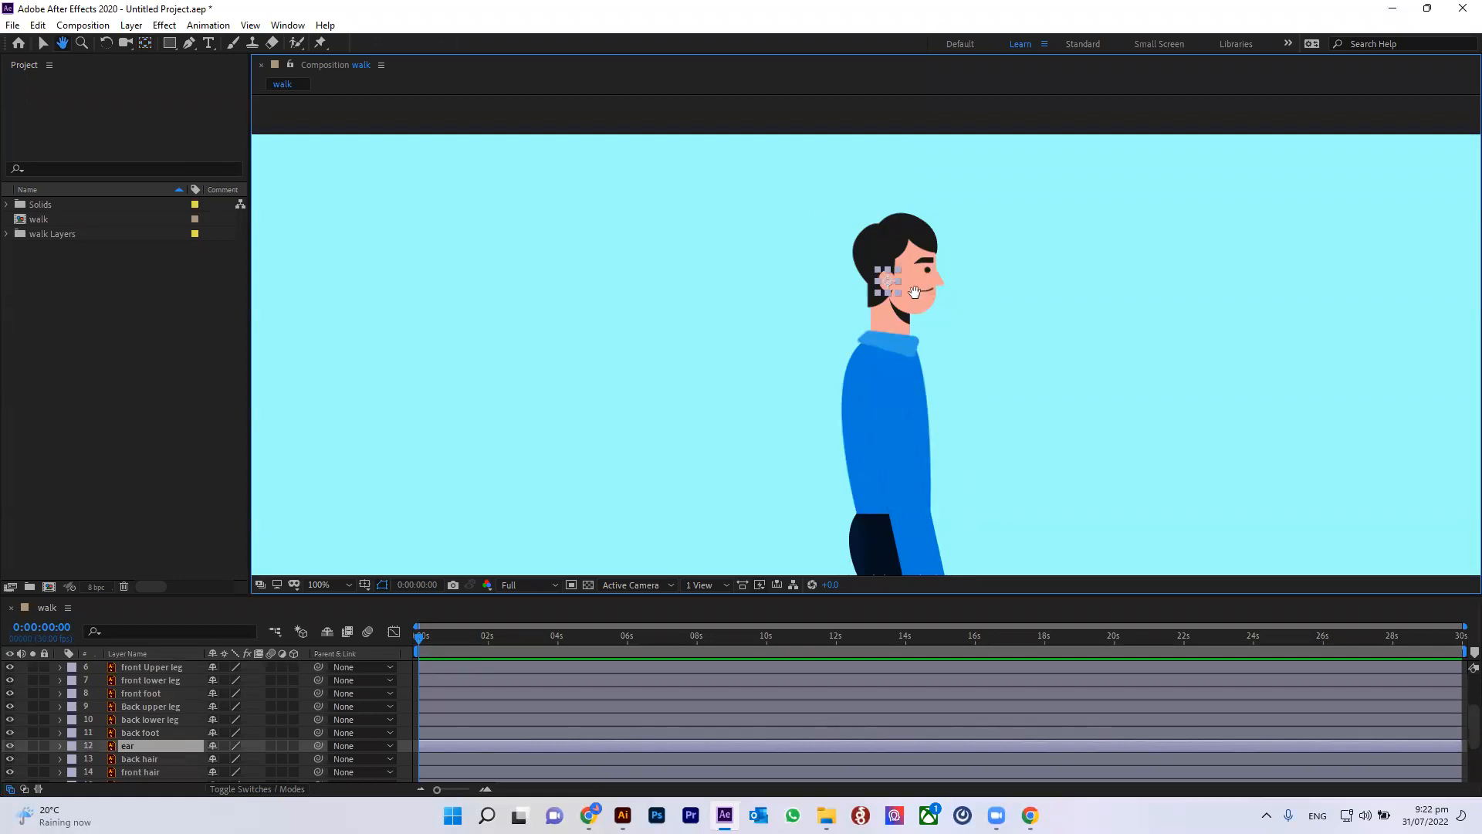
pyautogui.click(43, 44)
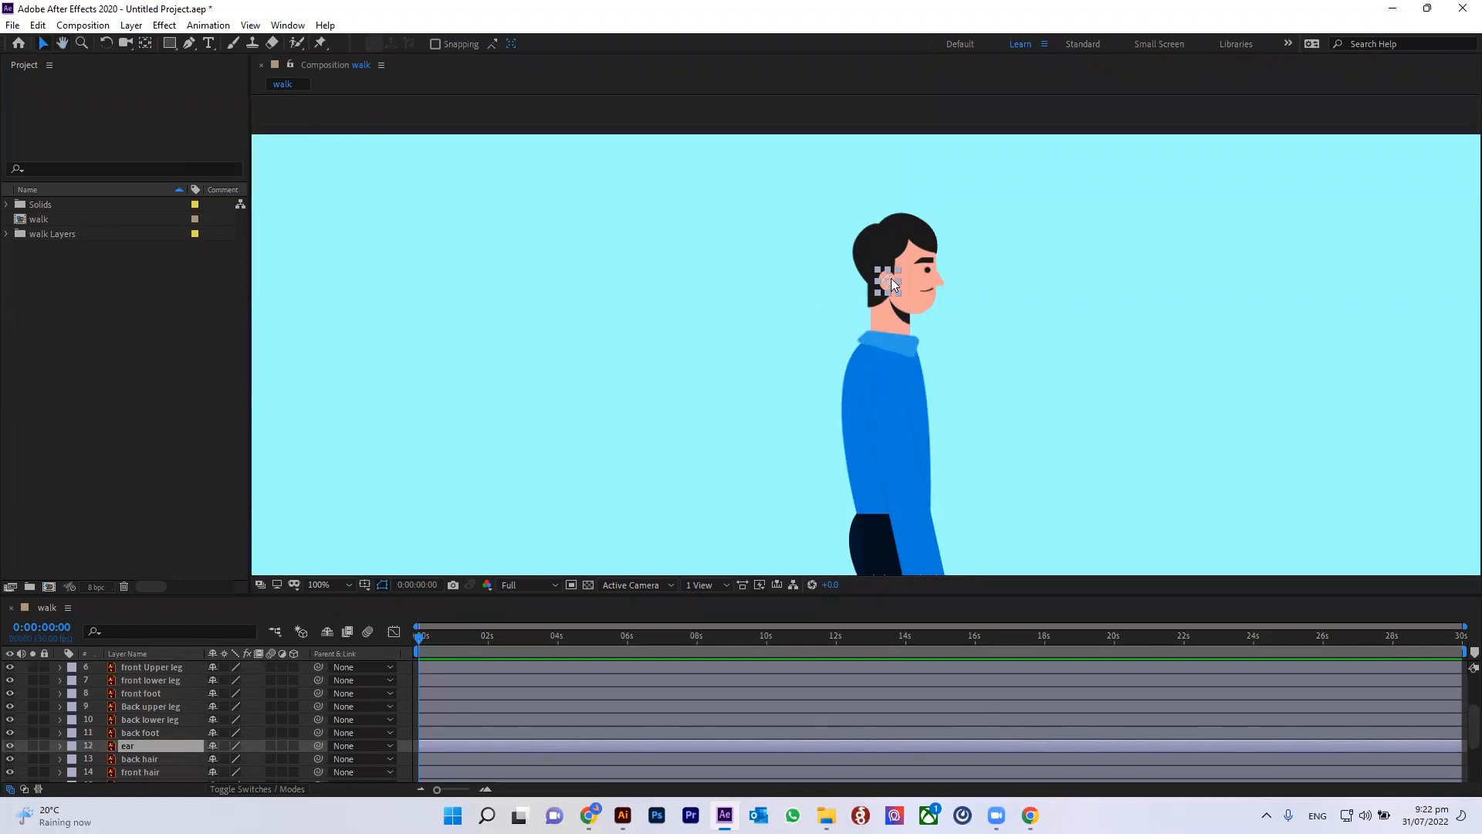
# Step: Step through the back hair, front hair, eyebrow, eye and mouth layers, zoomed in to 400%, checking each anchor point
pyautogui.click(138, 759)
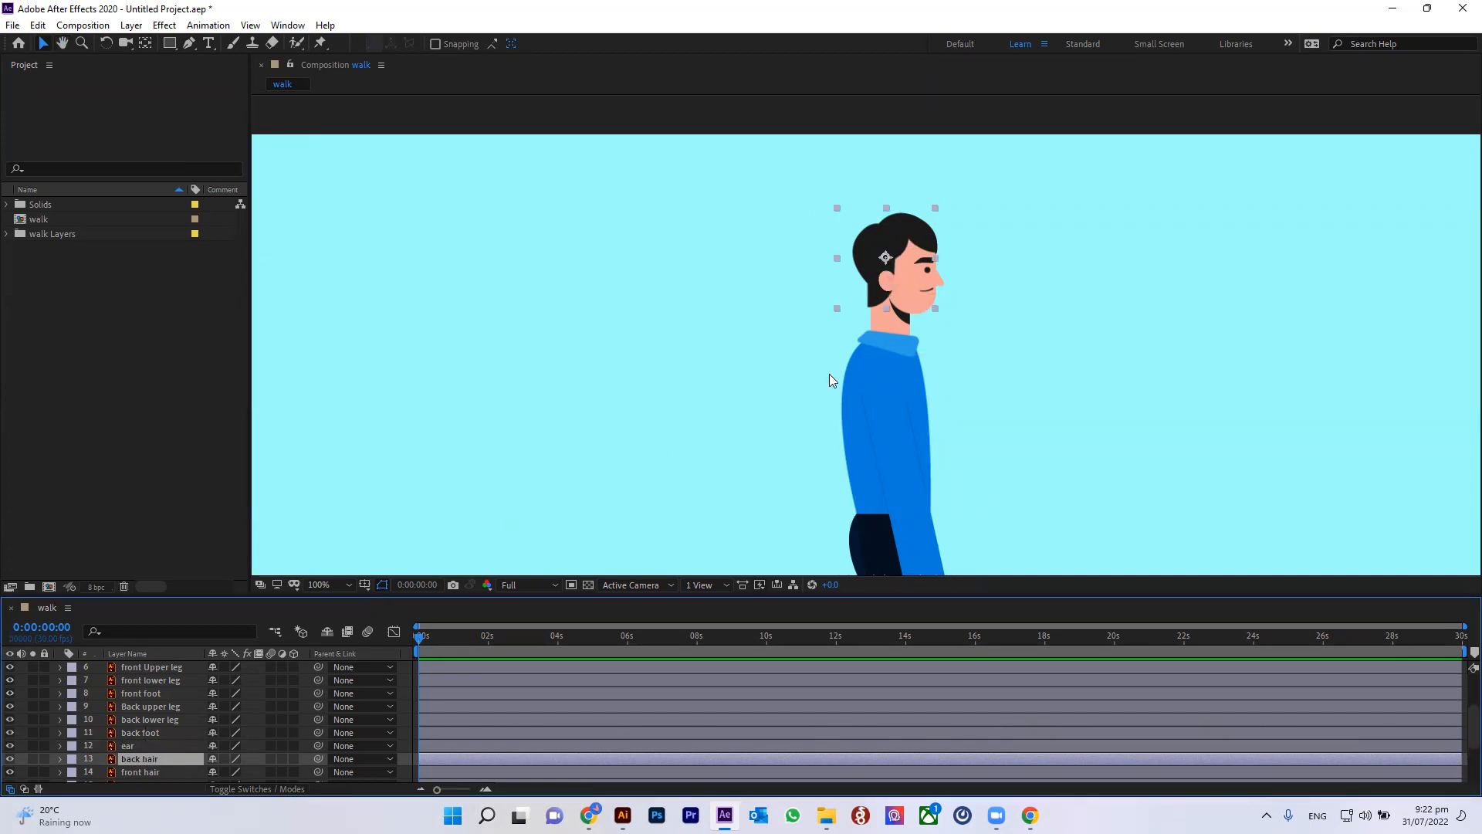
pyautogui.scroll(-2, 140, 716)
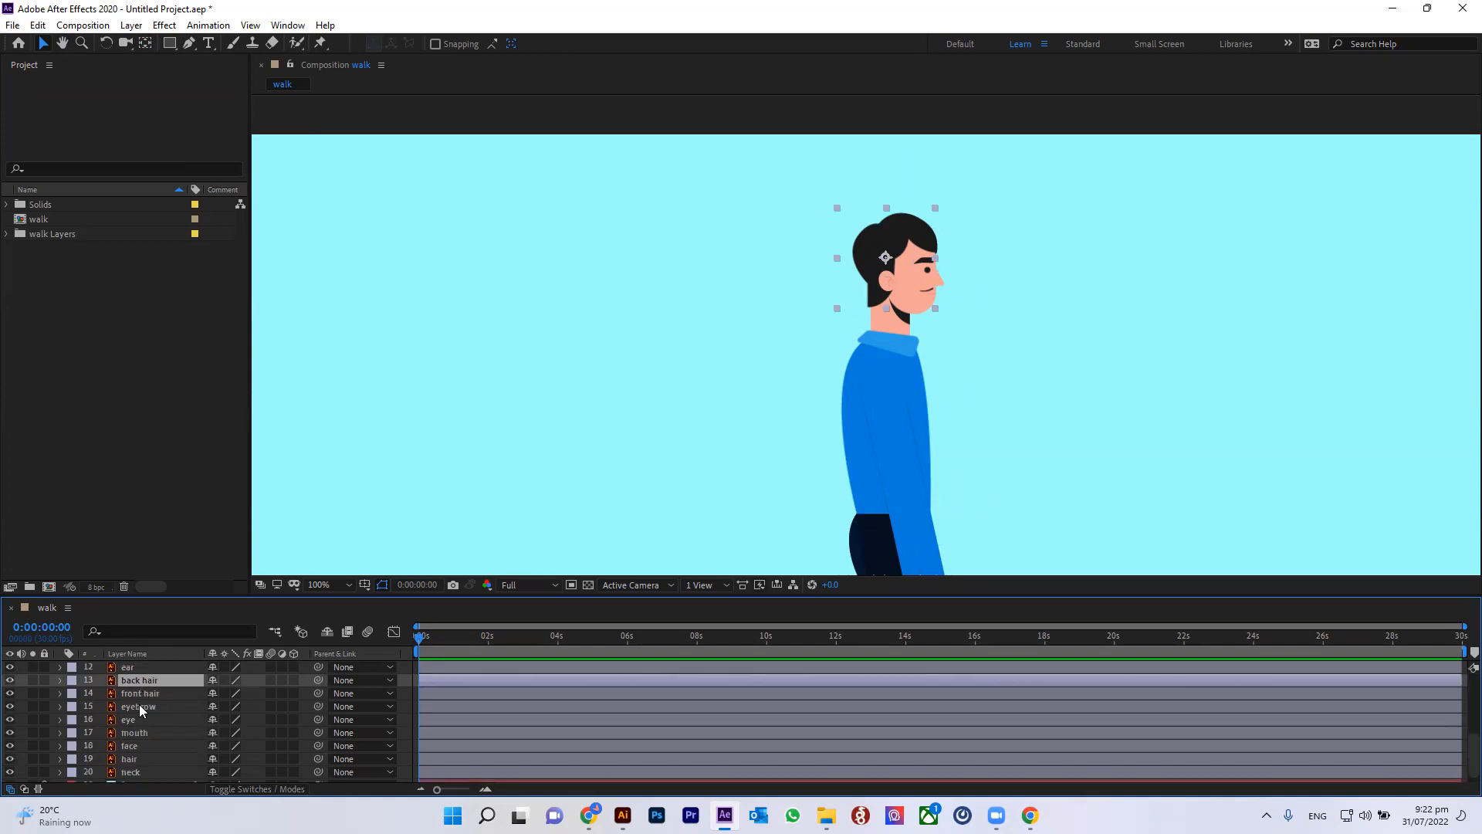
pyautogui.hotkey('ctrl', 'Down')
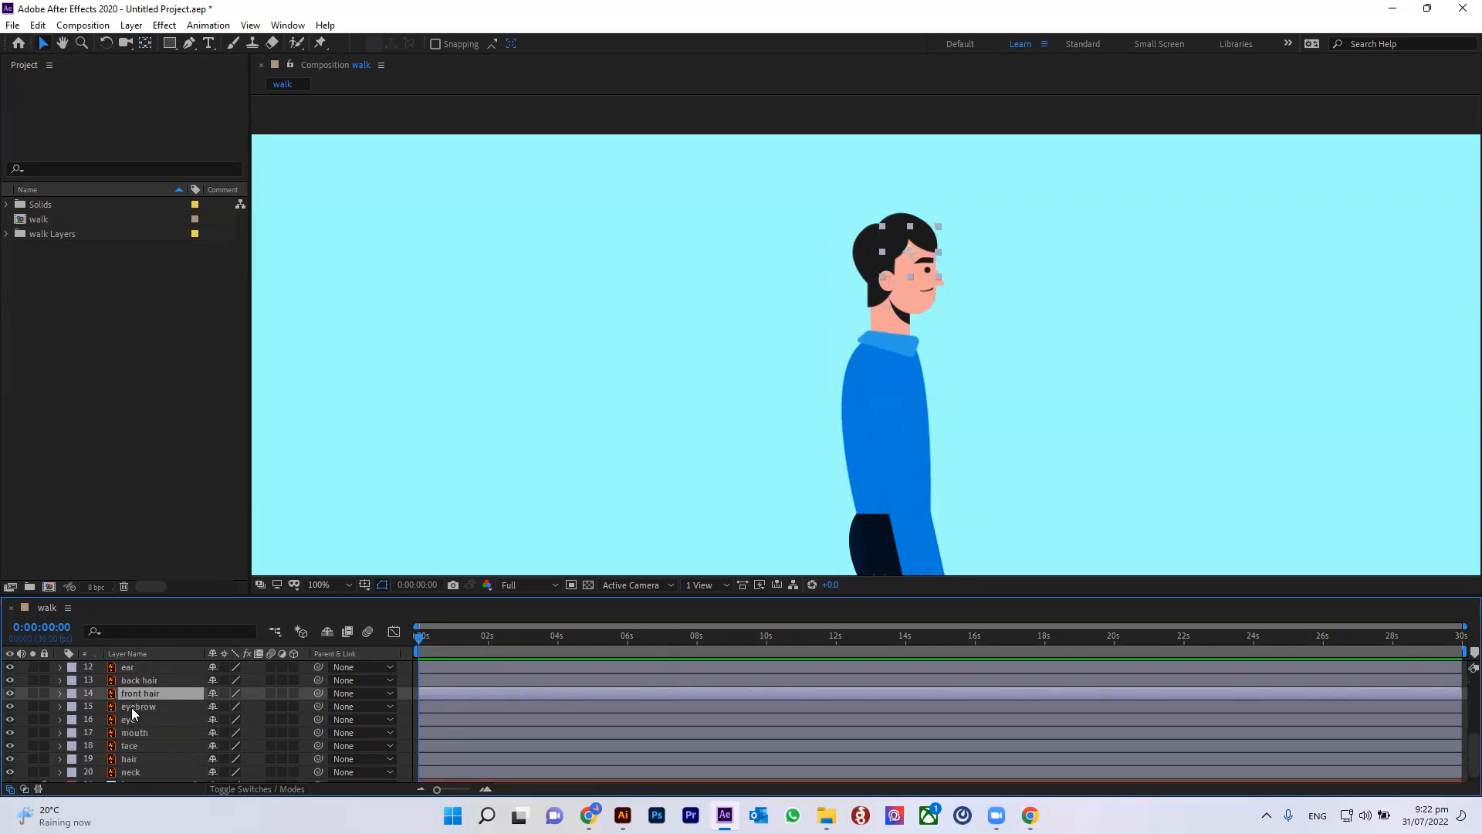
pyautogui.hotkey('ctrl', 'Down')
pyautogui.press('.')
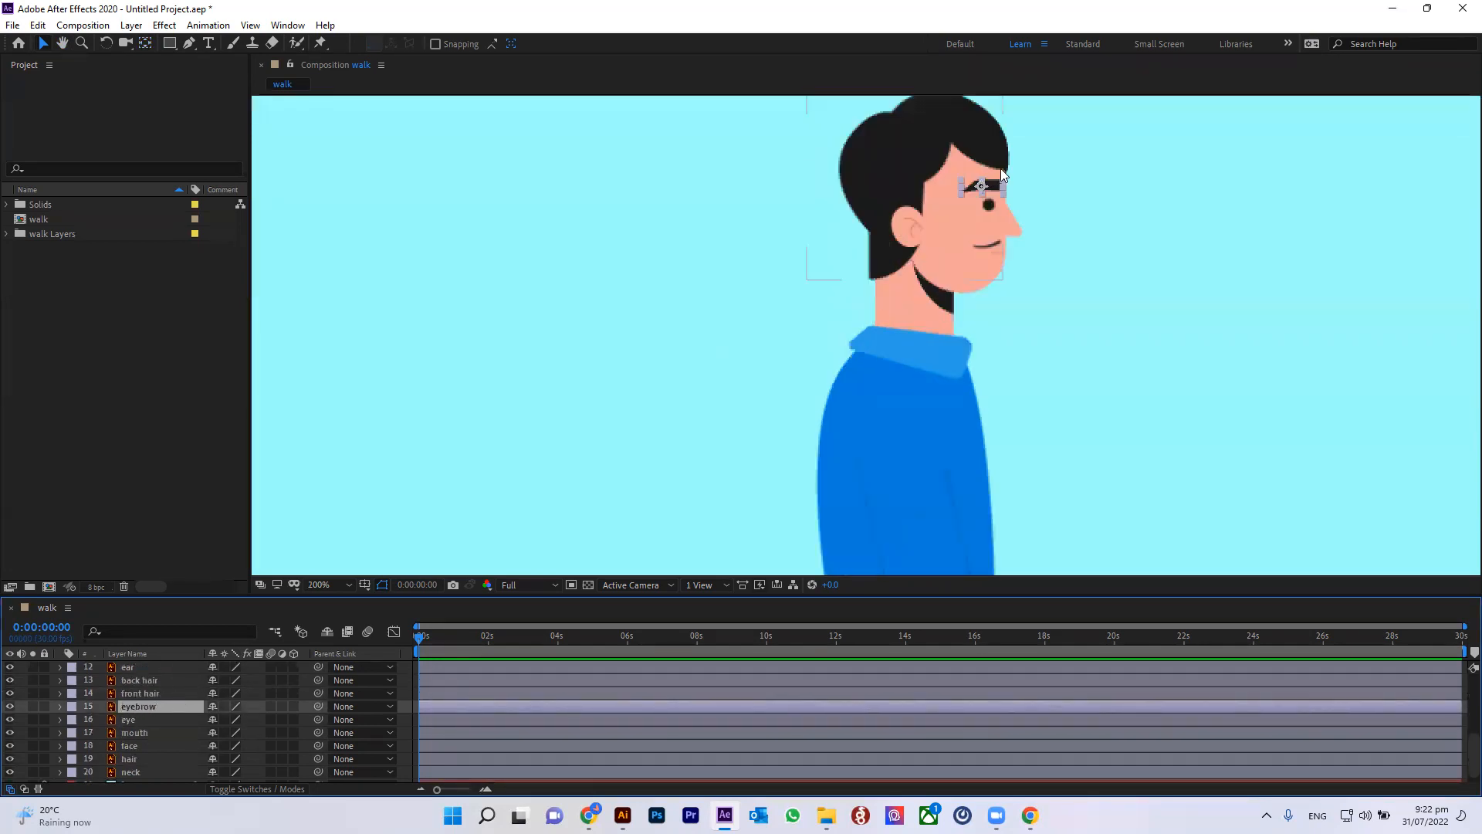
pyautogui.click(123, 720)
pyautogui.press('.')
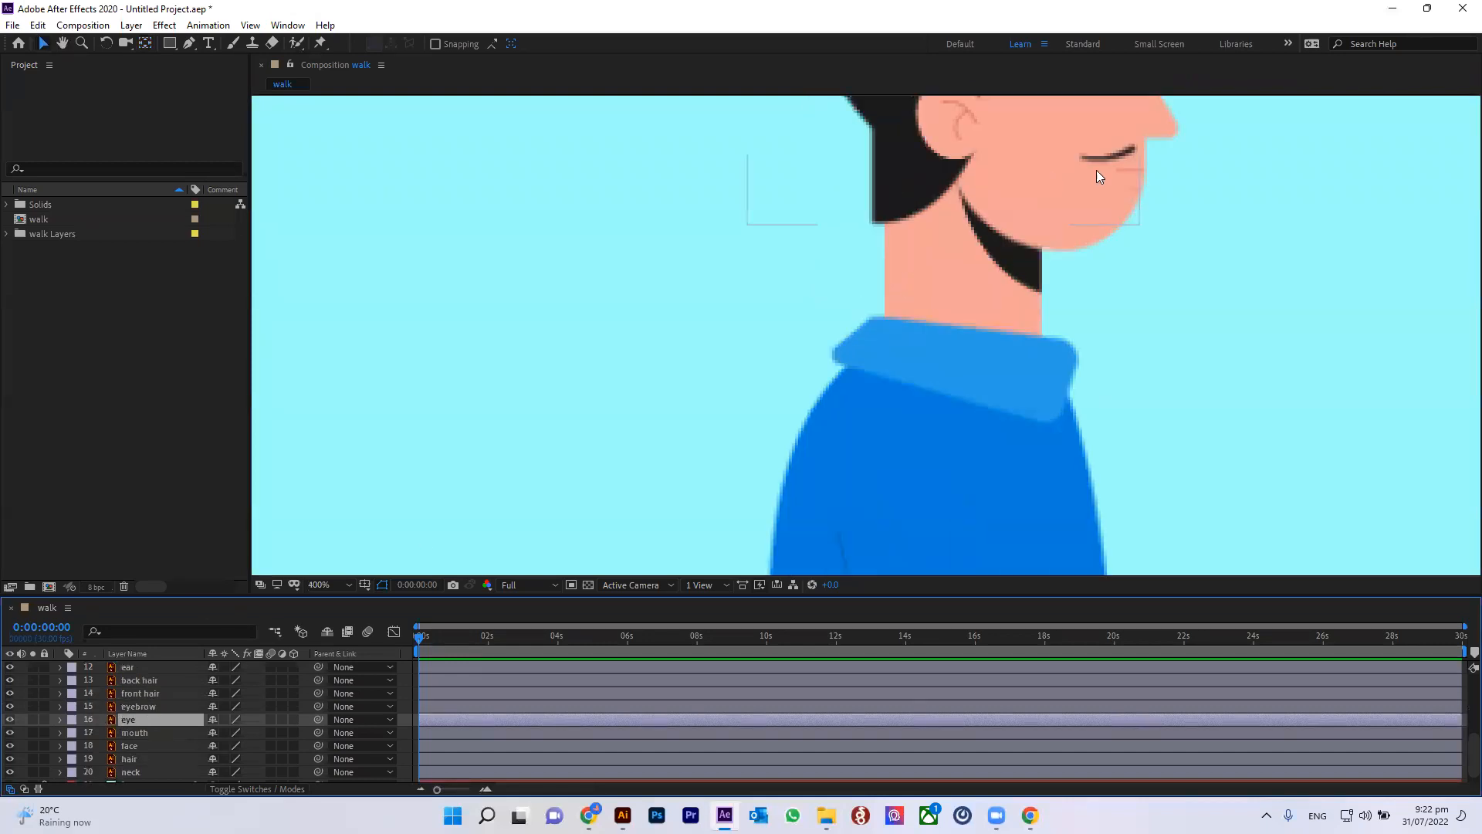
pyautogui.moveTo(1114, 188); pyautogui.dragTo(982, 440)
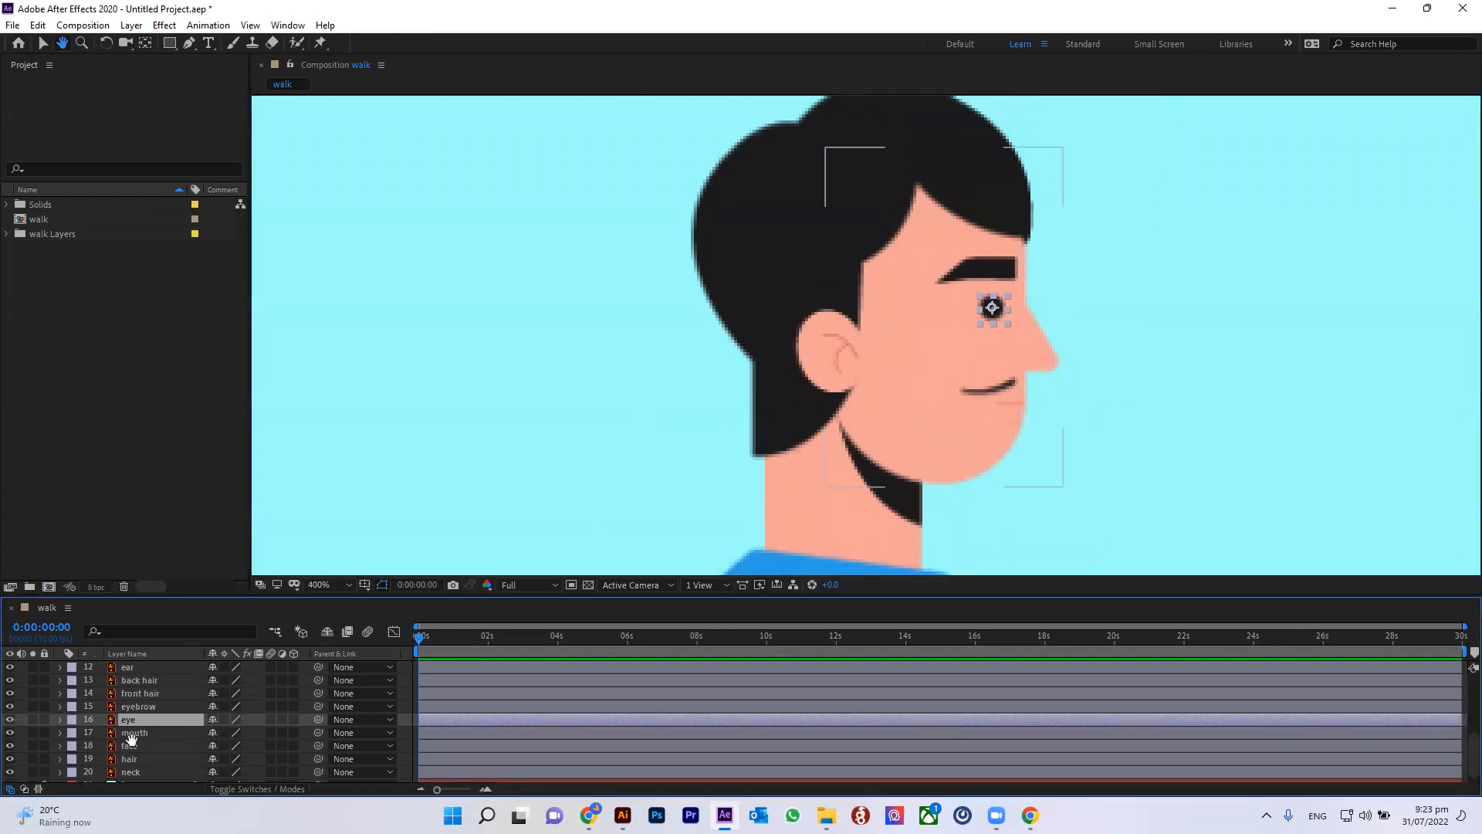
pyautogui.press('v')
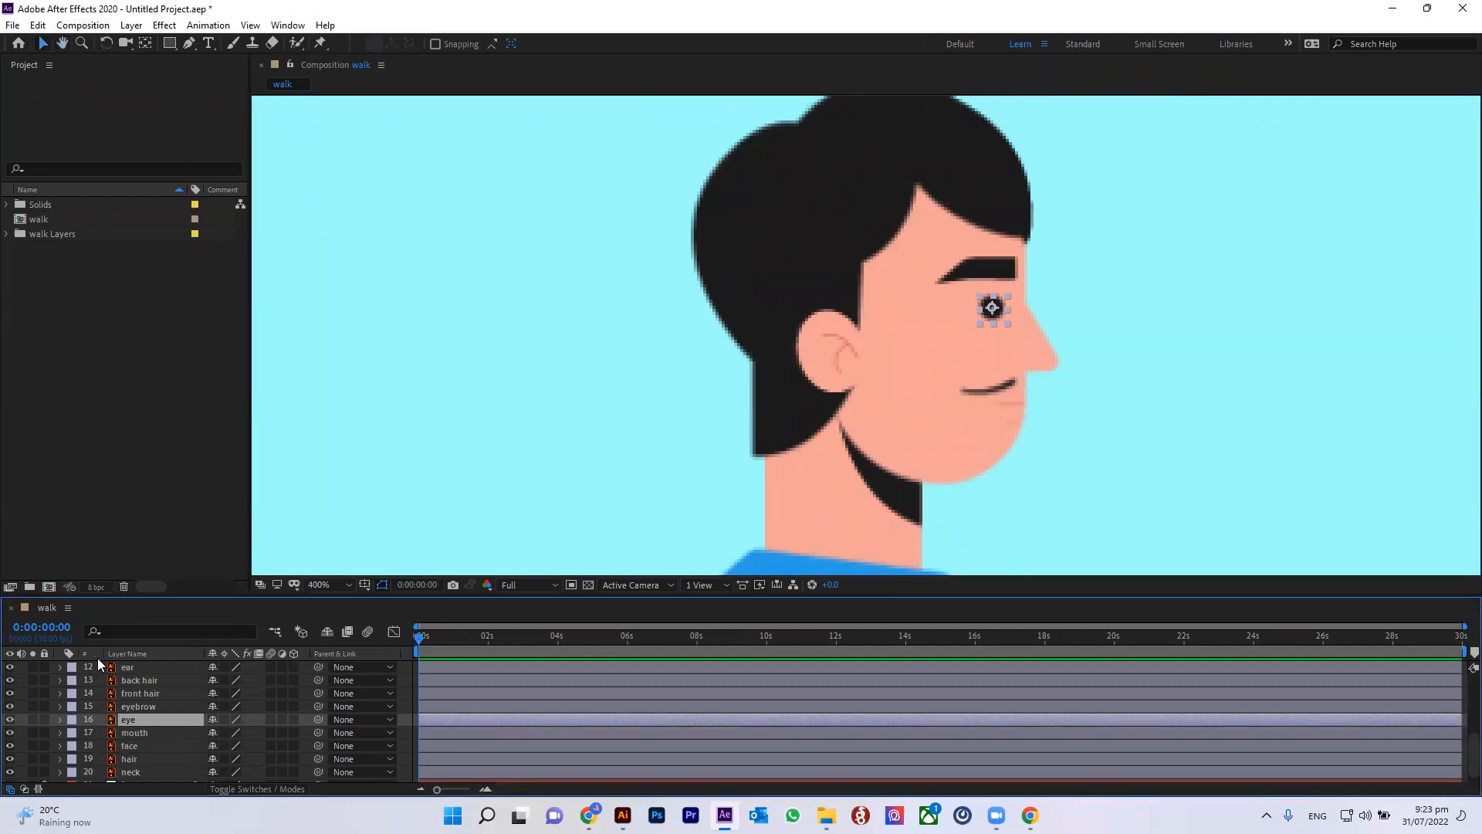
pyautogui.click(132, 732)
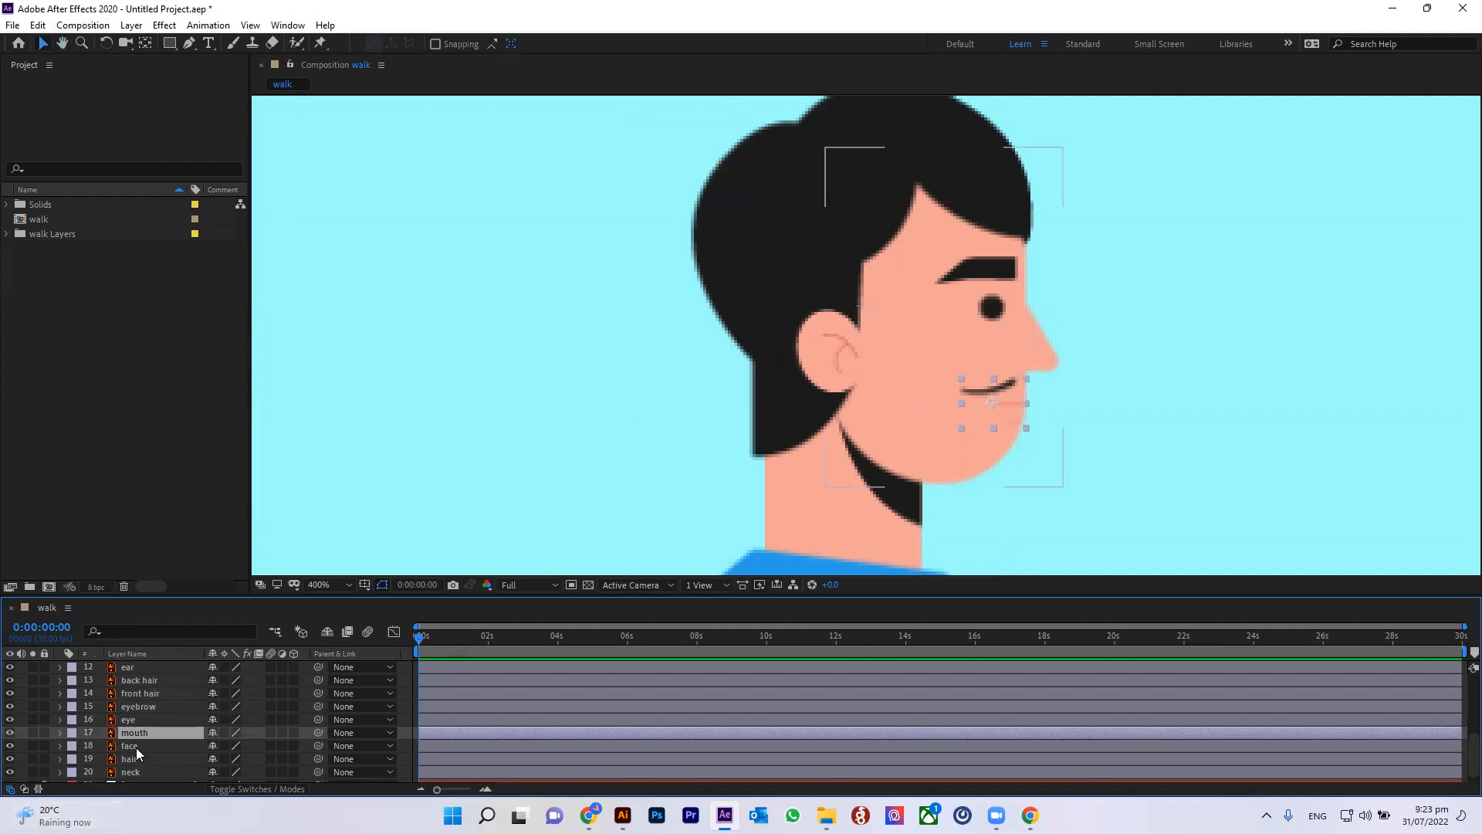
# Step: Move the face layer's anchor point down to the base of the chin with the Pan Behind tool
pyautogui.click(136, 746)
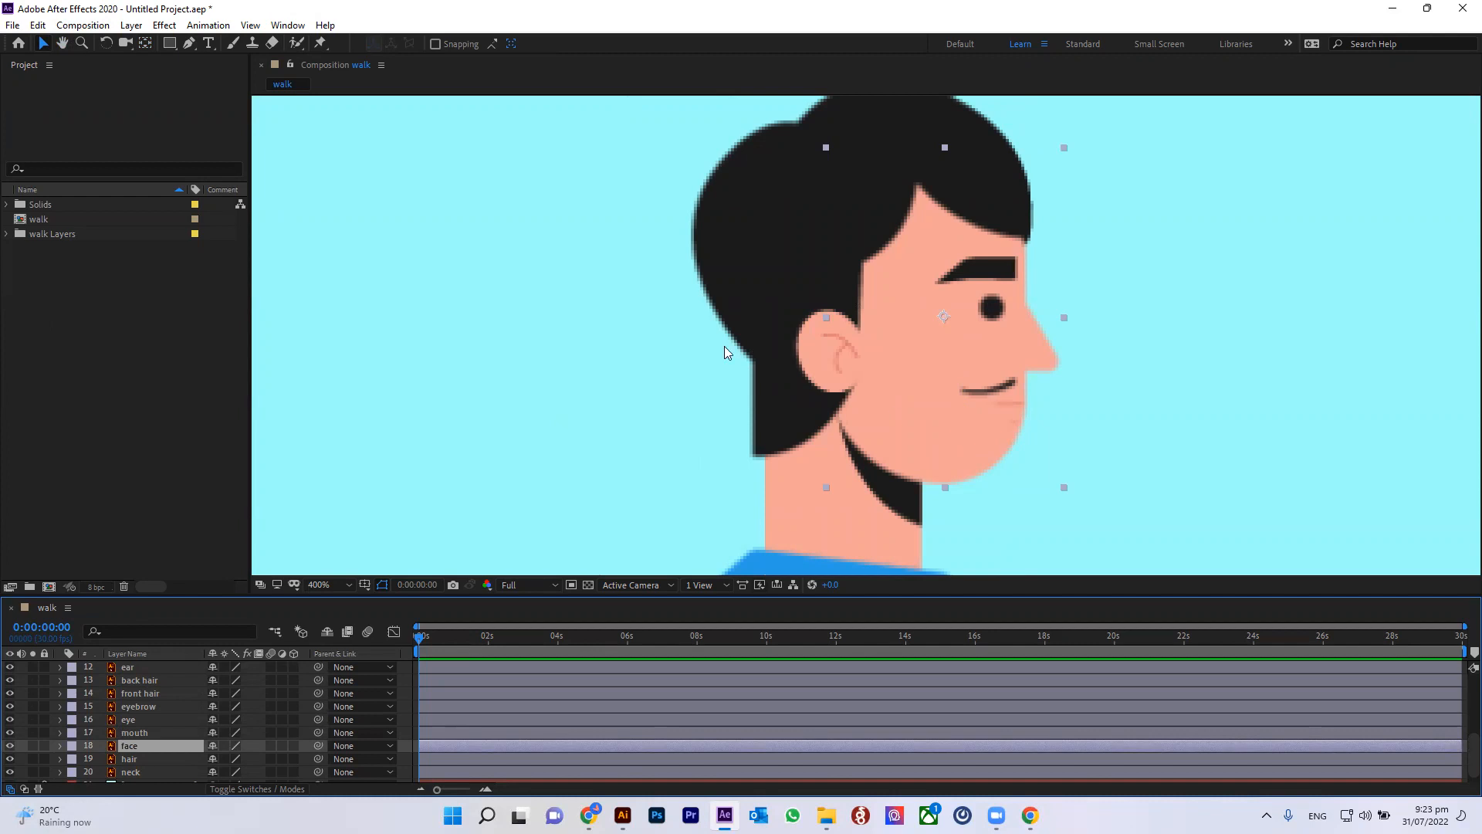
pyautogui.click(145, 43)
pyautogui.moveTo(940, 318); pyautogui.dragTo(885, 471)
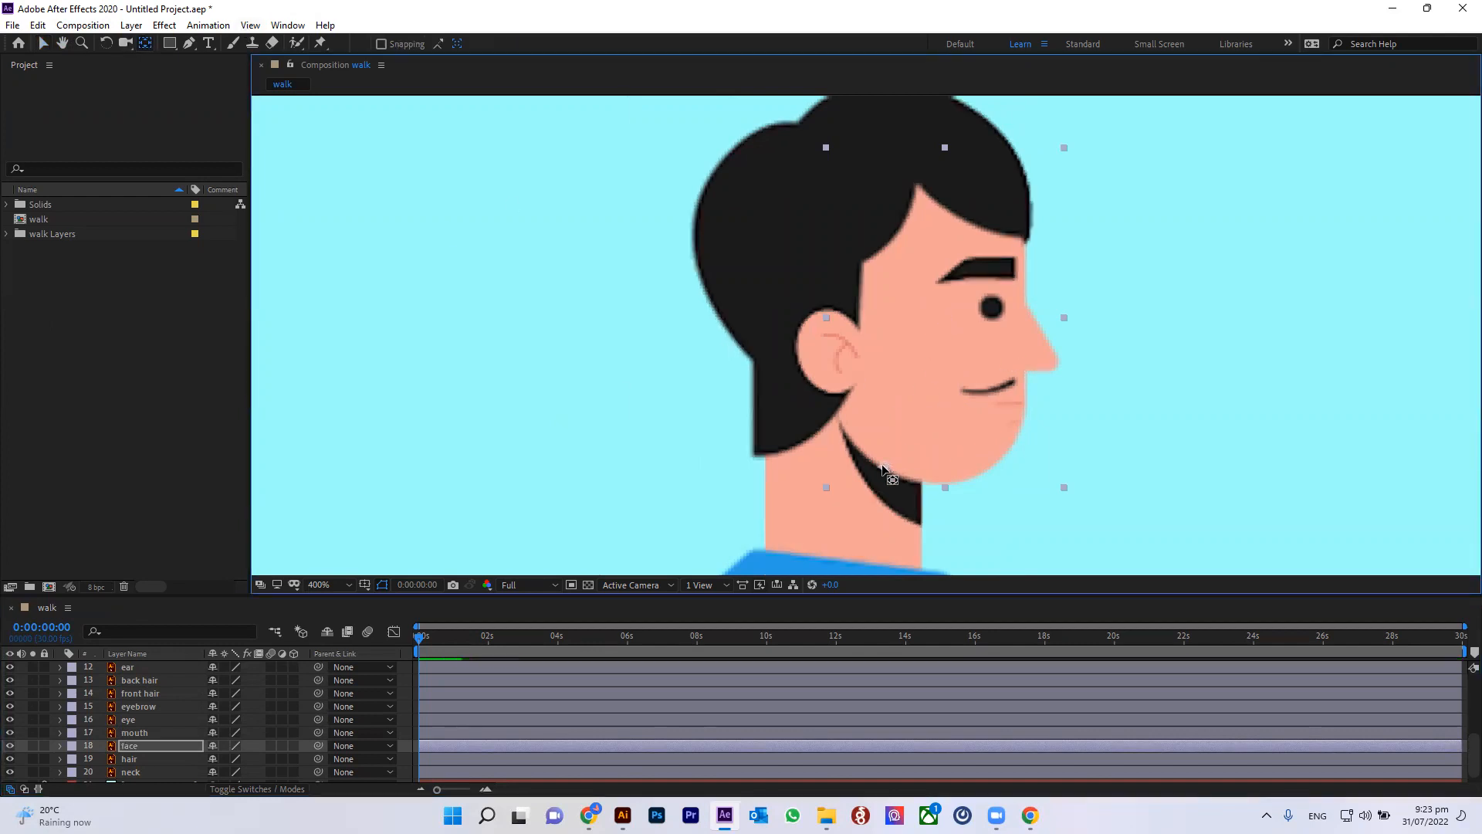
pyautogui.rightClick(879, 469)
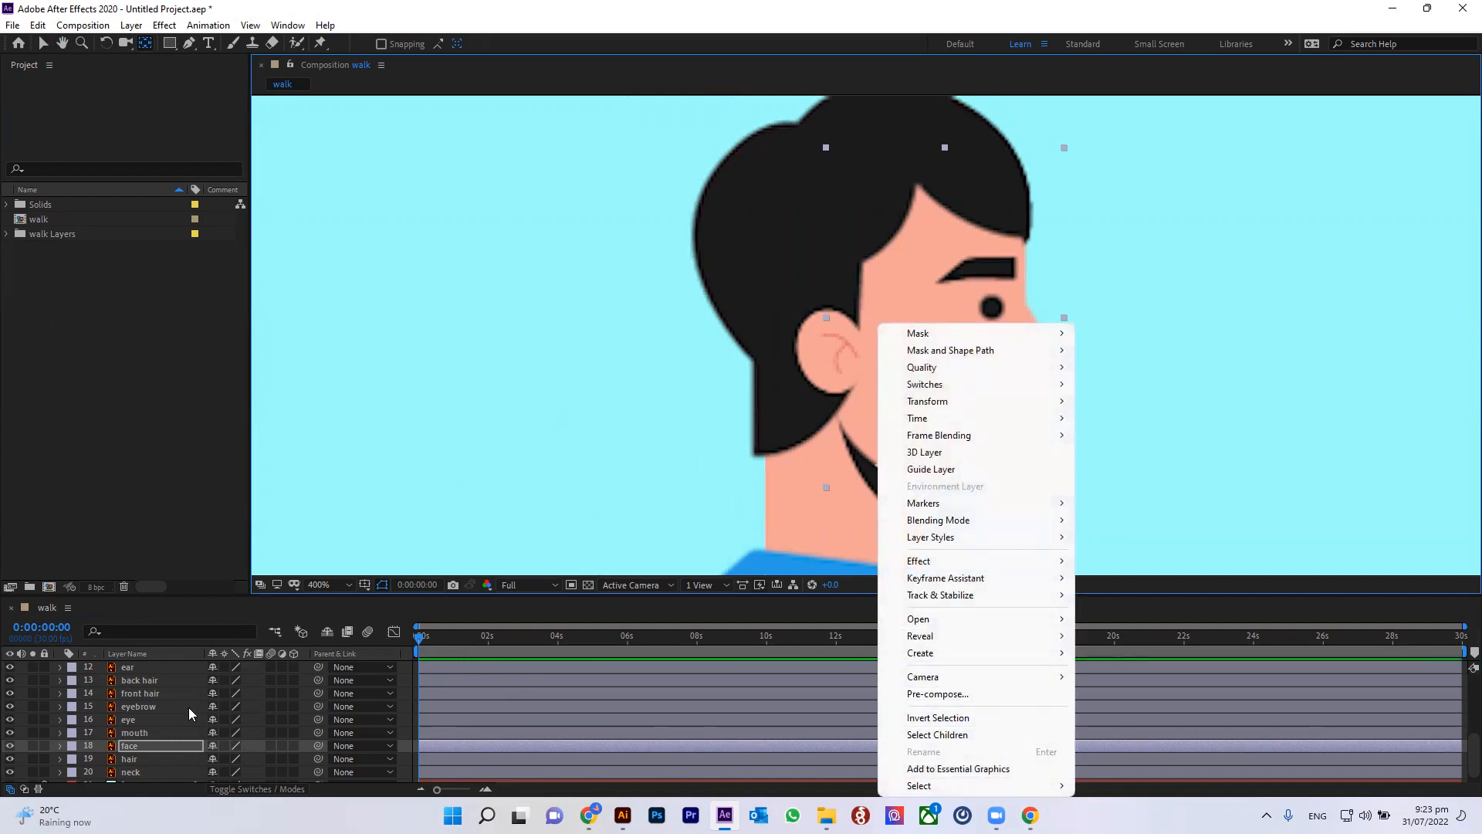
pyautogui.click(141, 760)
pyautogui.click(141, 760)
# Step: Move the neck layer's anchor point down to the collar
pyautogui.scroll(-1, 155, 755)
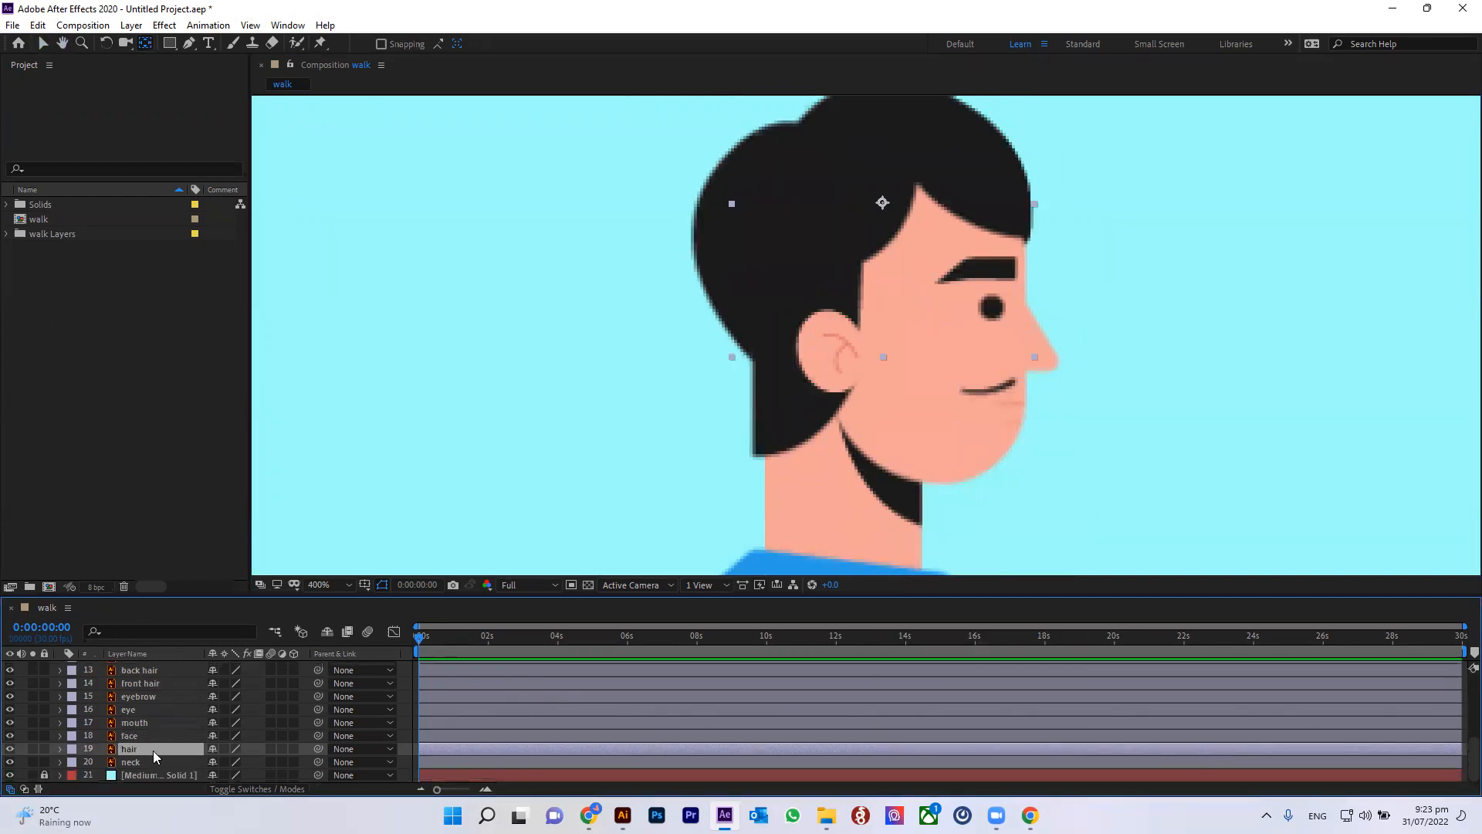
pyautogui.click(141, 764)
pyautogui.press(',')
pyautogui.moveTo(855, 419); pyautogui.dragTo(856, 466)
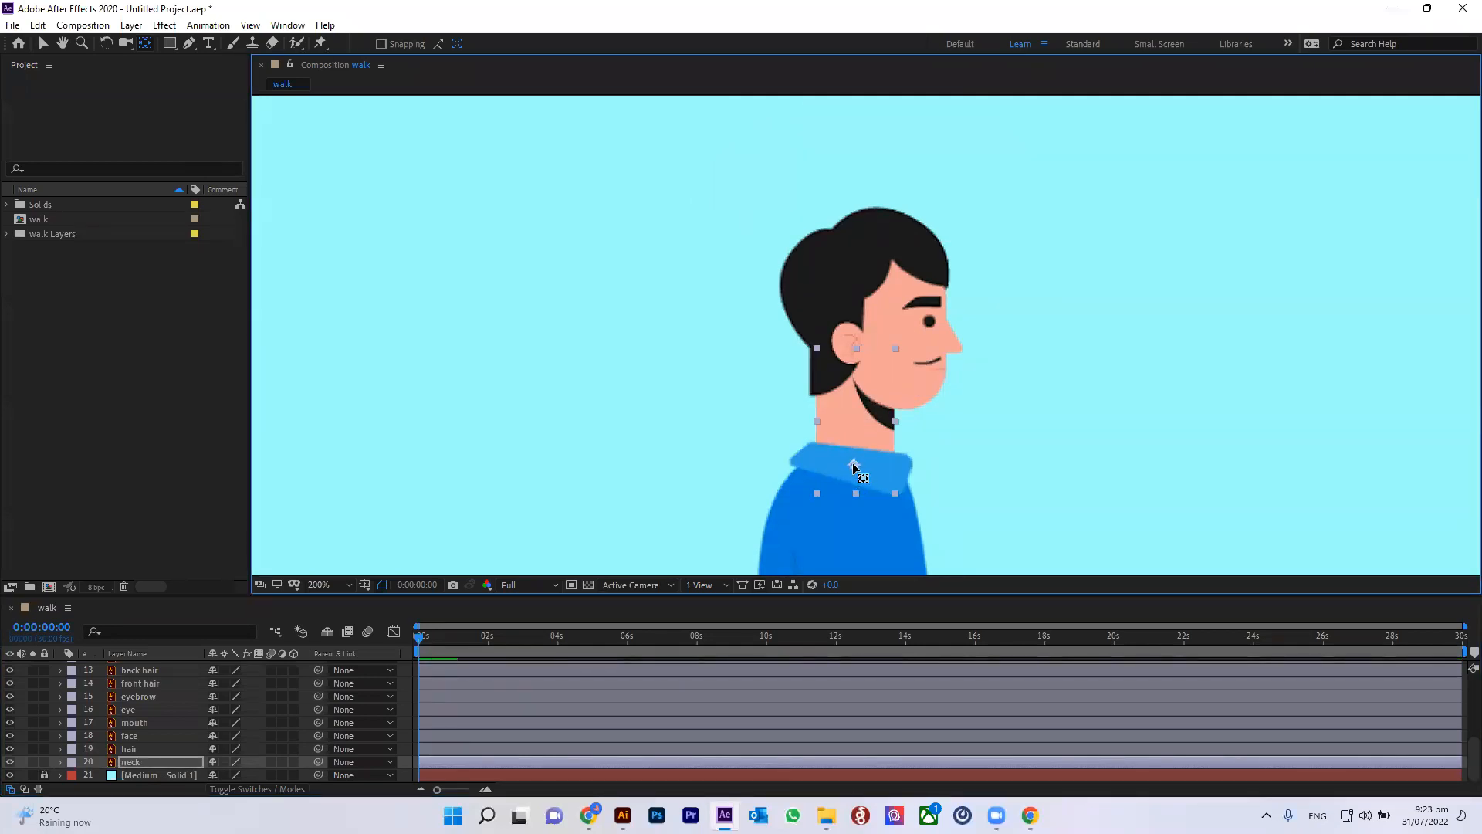
pyautogui.click(43, 44)
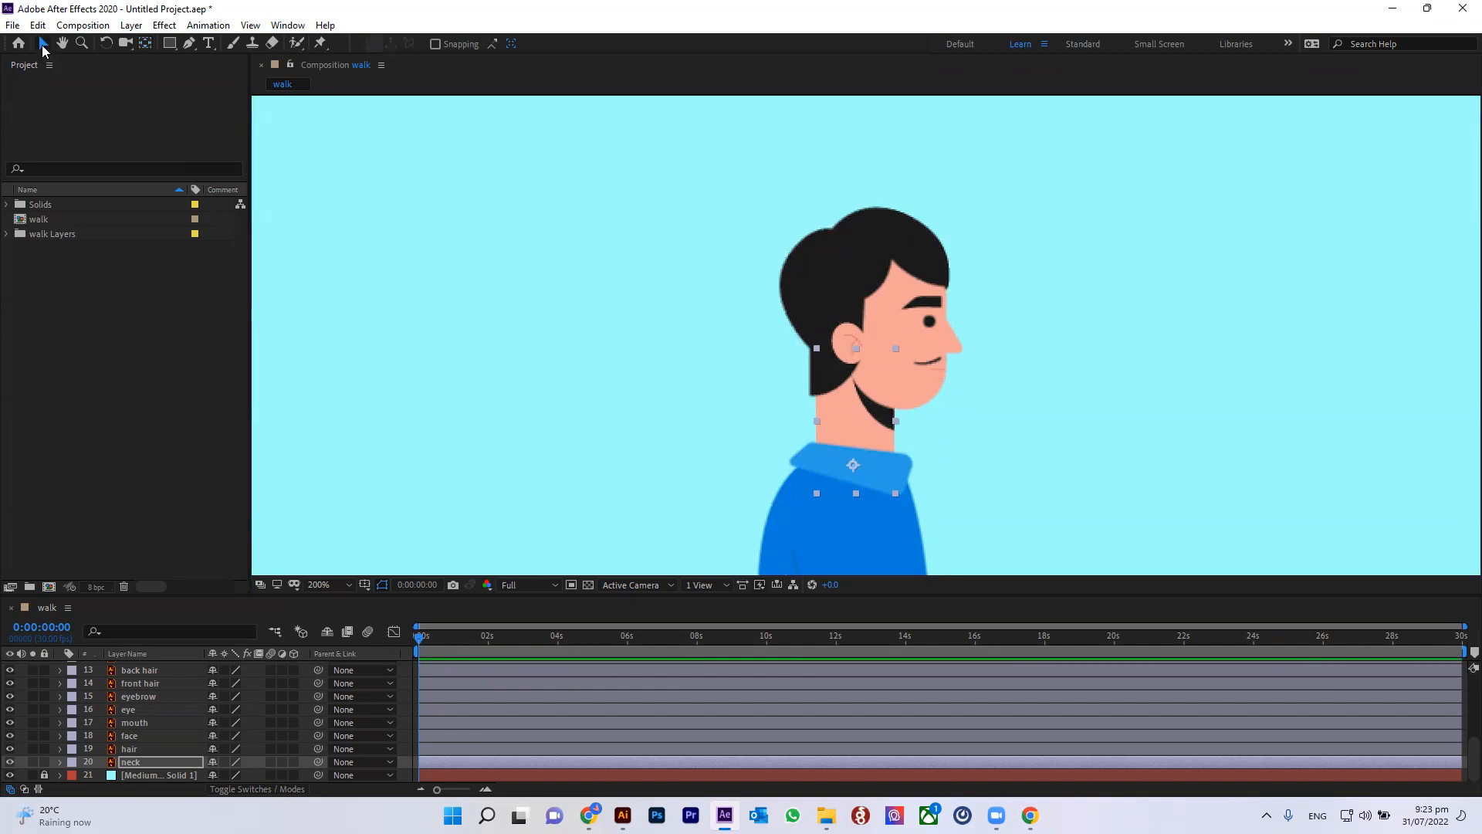
# Step: Save the project as Walk cycle inside the Practice project > Walk cycle folder
pyautogui.hotkey('ctrl', 's')
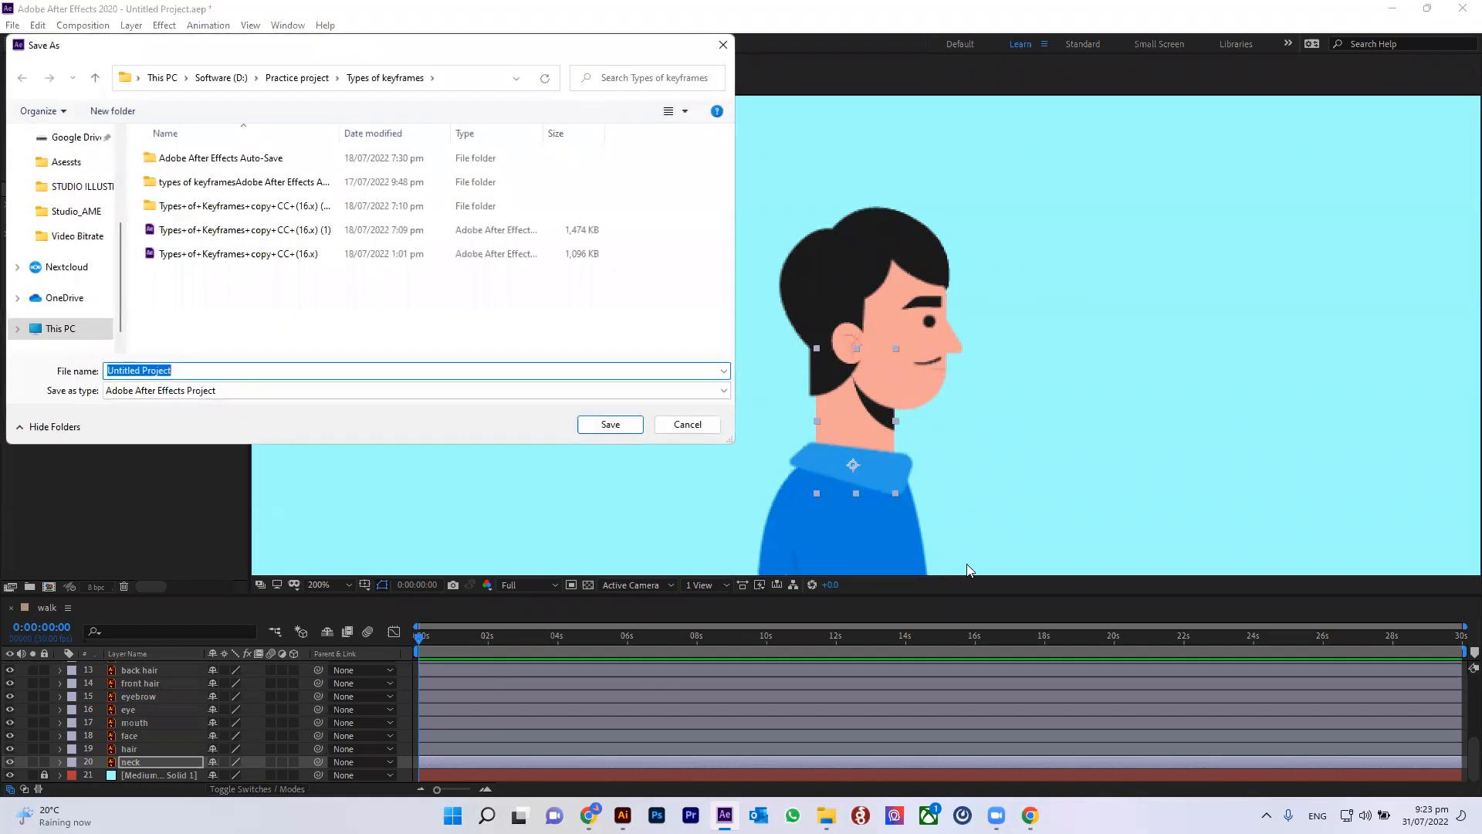
pyautogui.click(298, 78)
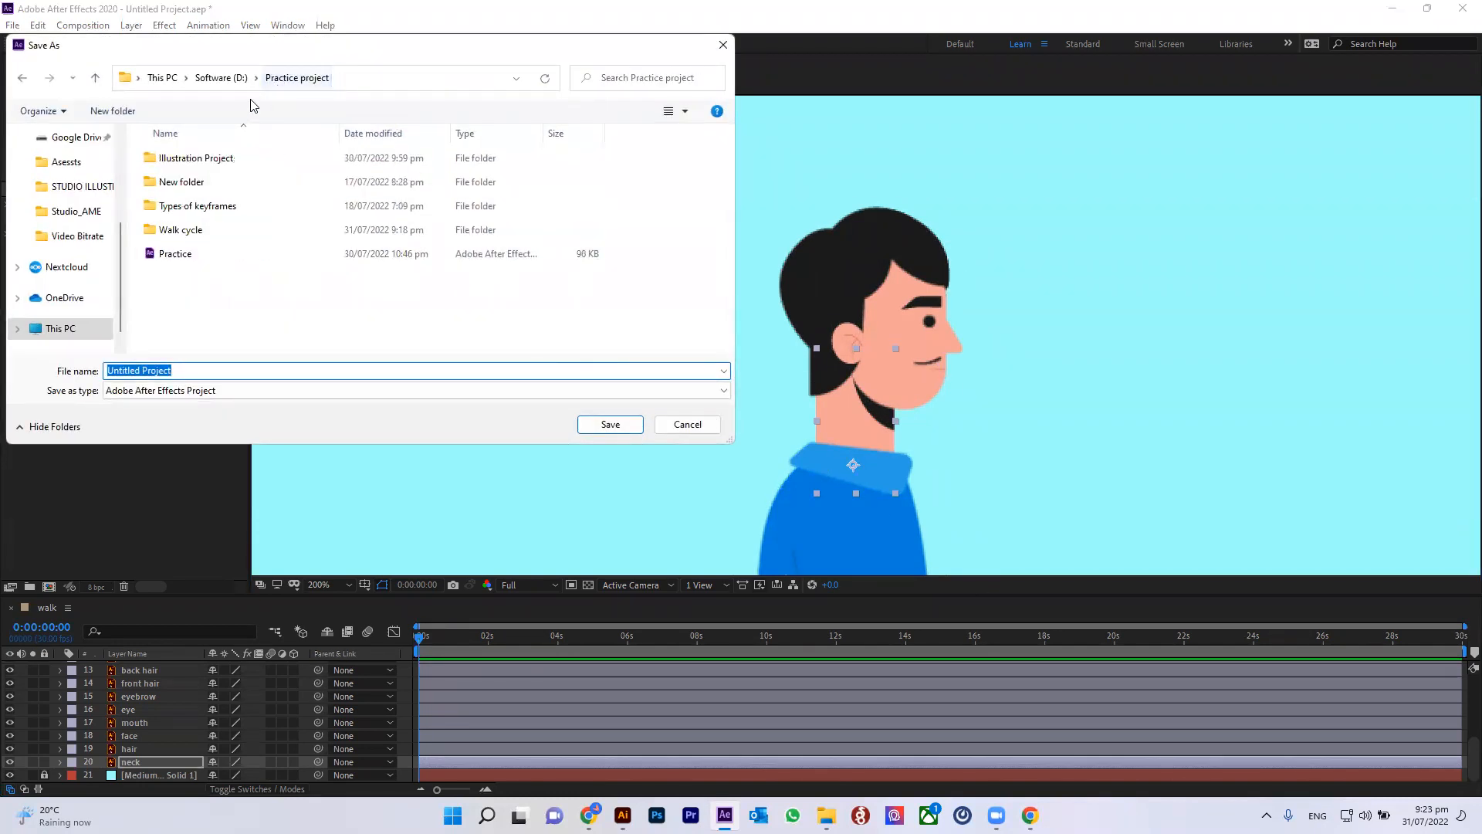
pyautogui.doubleClick(199, 232)
pyautogui.click(290, 373)
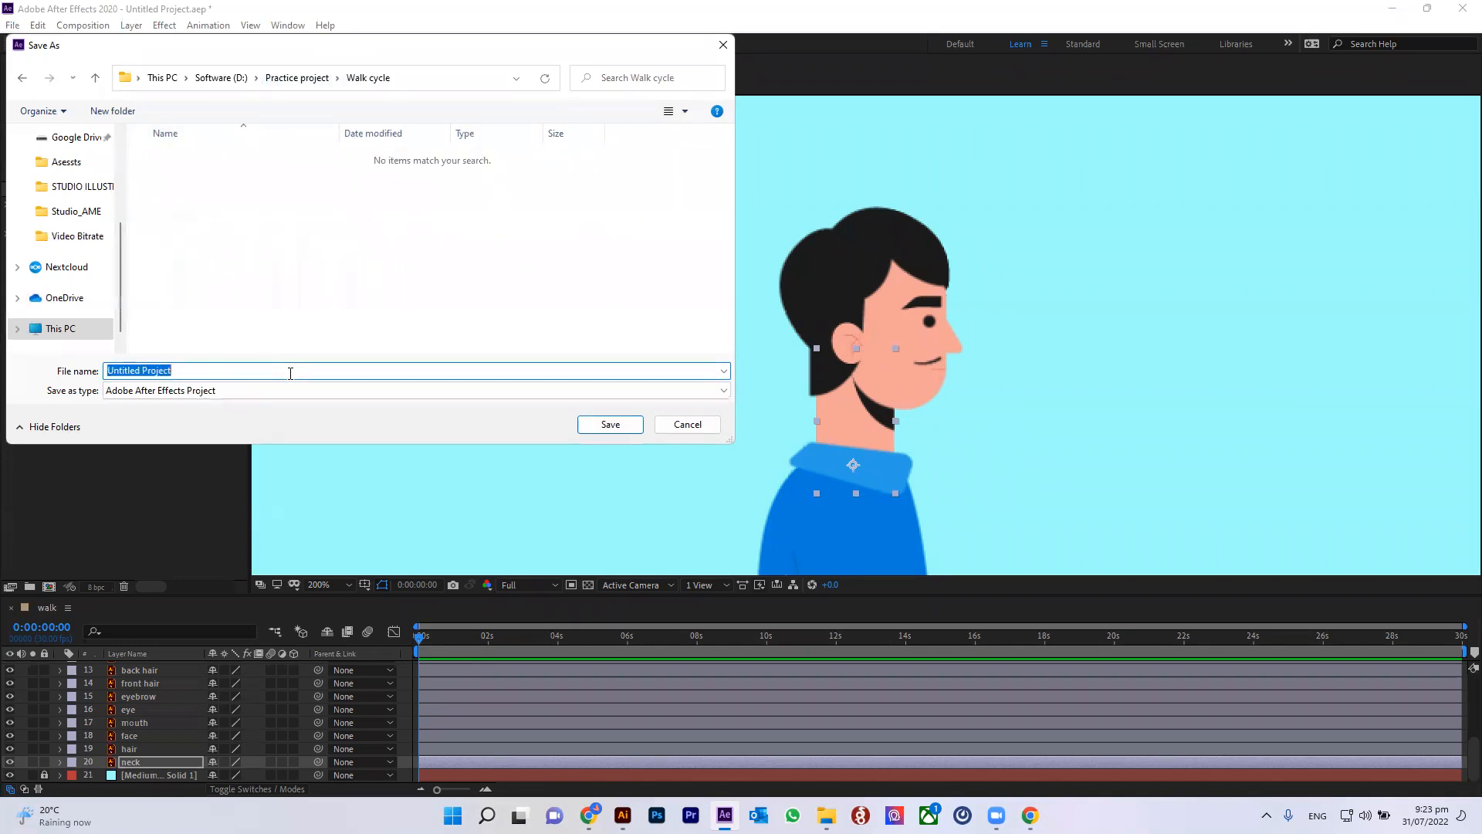
pyautogui.write('WA')
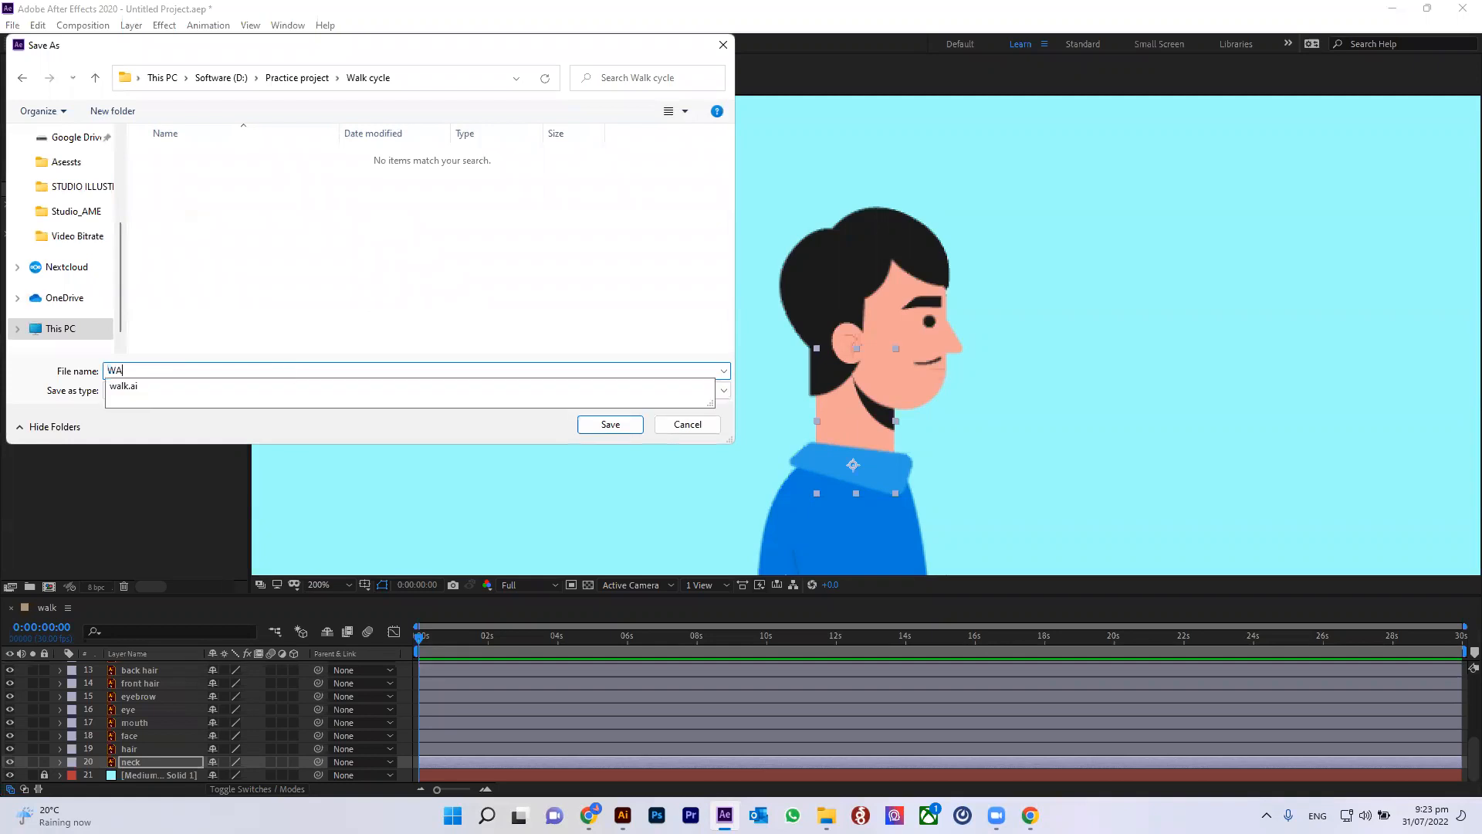
pyautogui.write('lk cy')
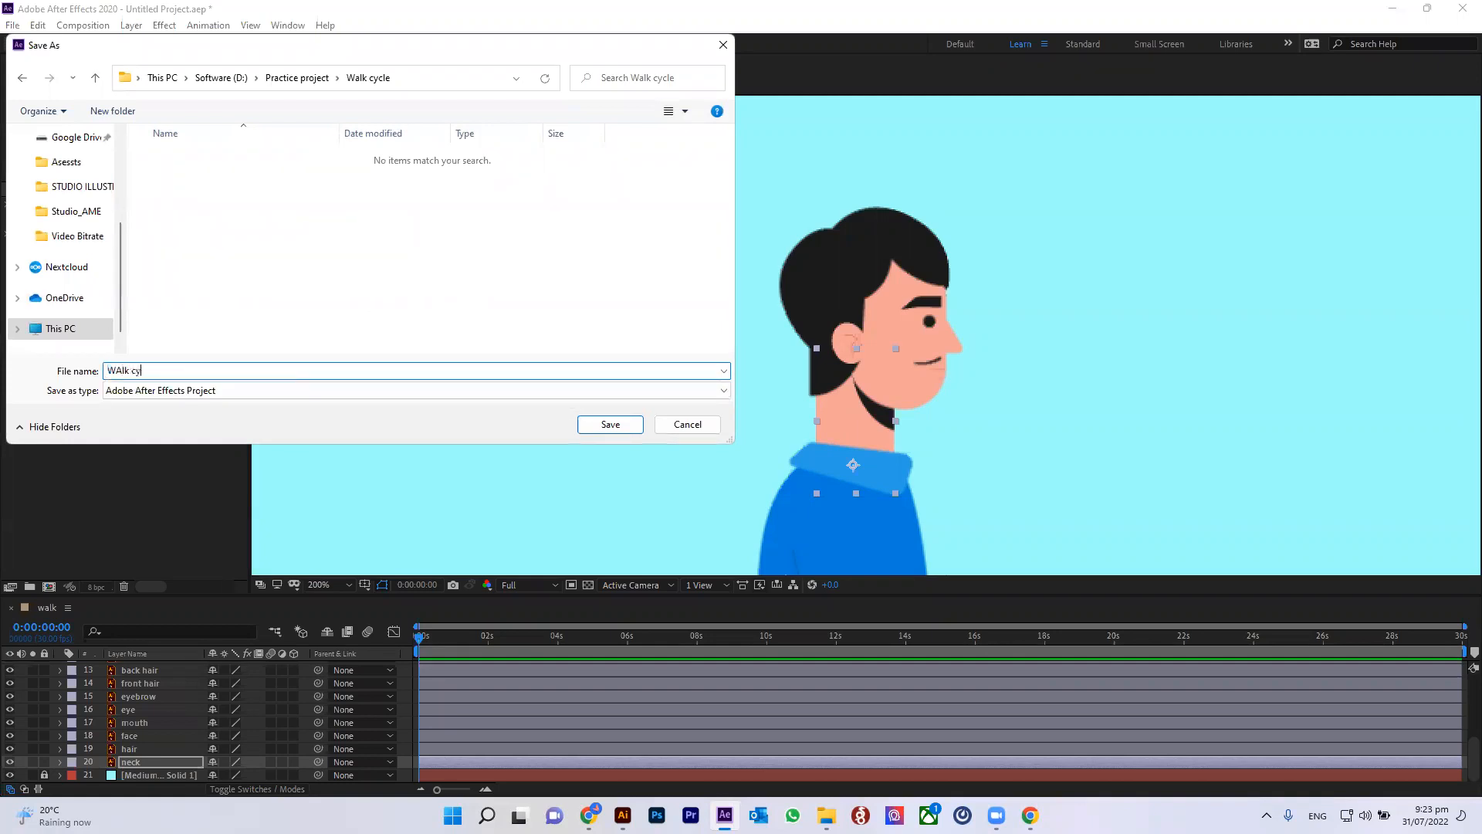
pyautogui.press('BackSpace')
pyautogui.press('BackSpace')
pyautogui.press('BackSpace')
pyautogui.press('Return')
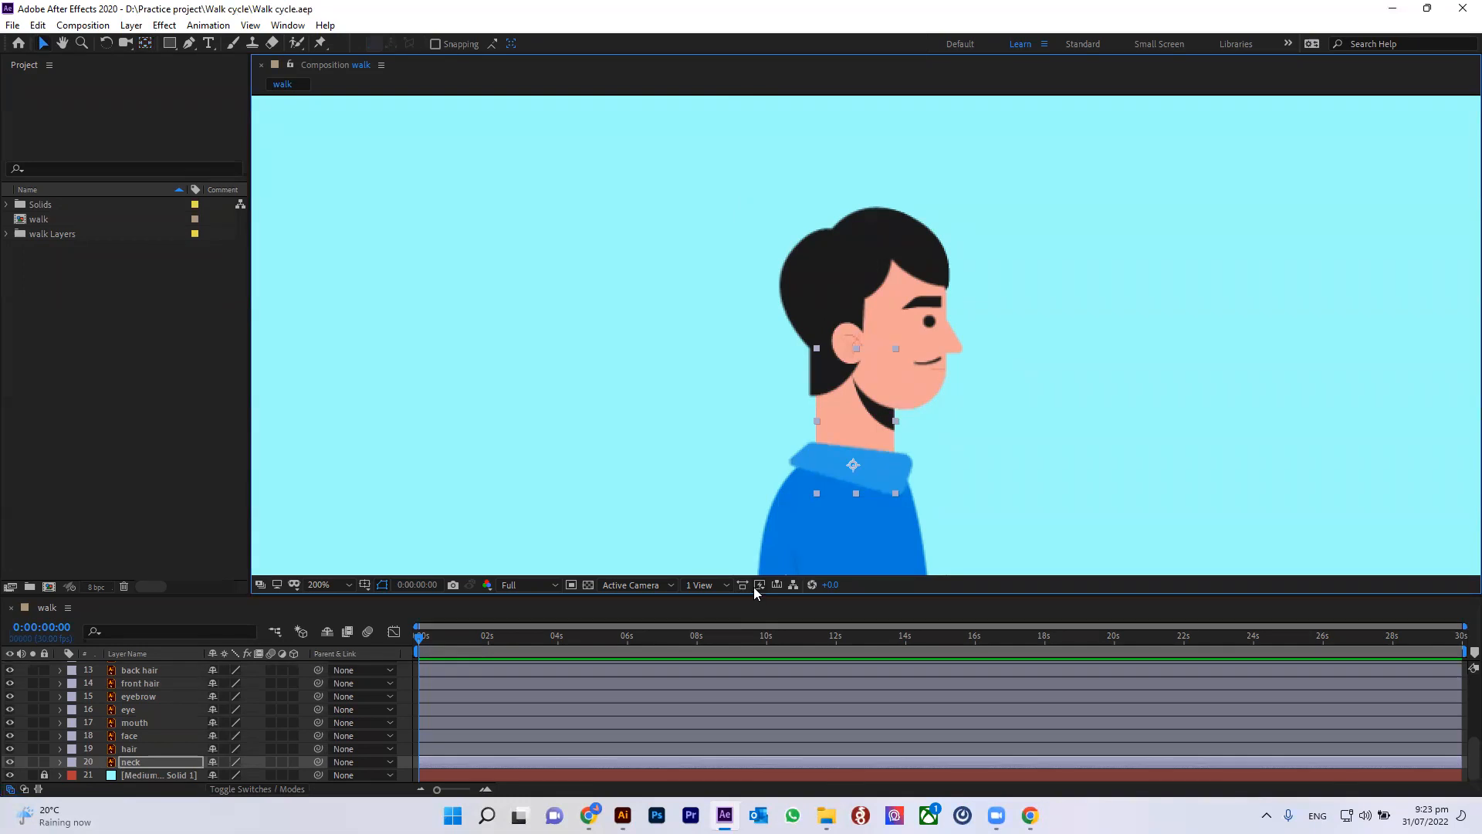
# Step: Duplicate the upper arm, lower arm and hand layers together
pyautogui.moveTo(755, 592); pyautogui.dragTo(754, 553)
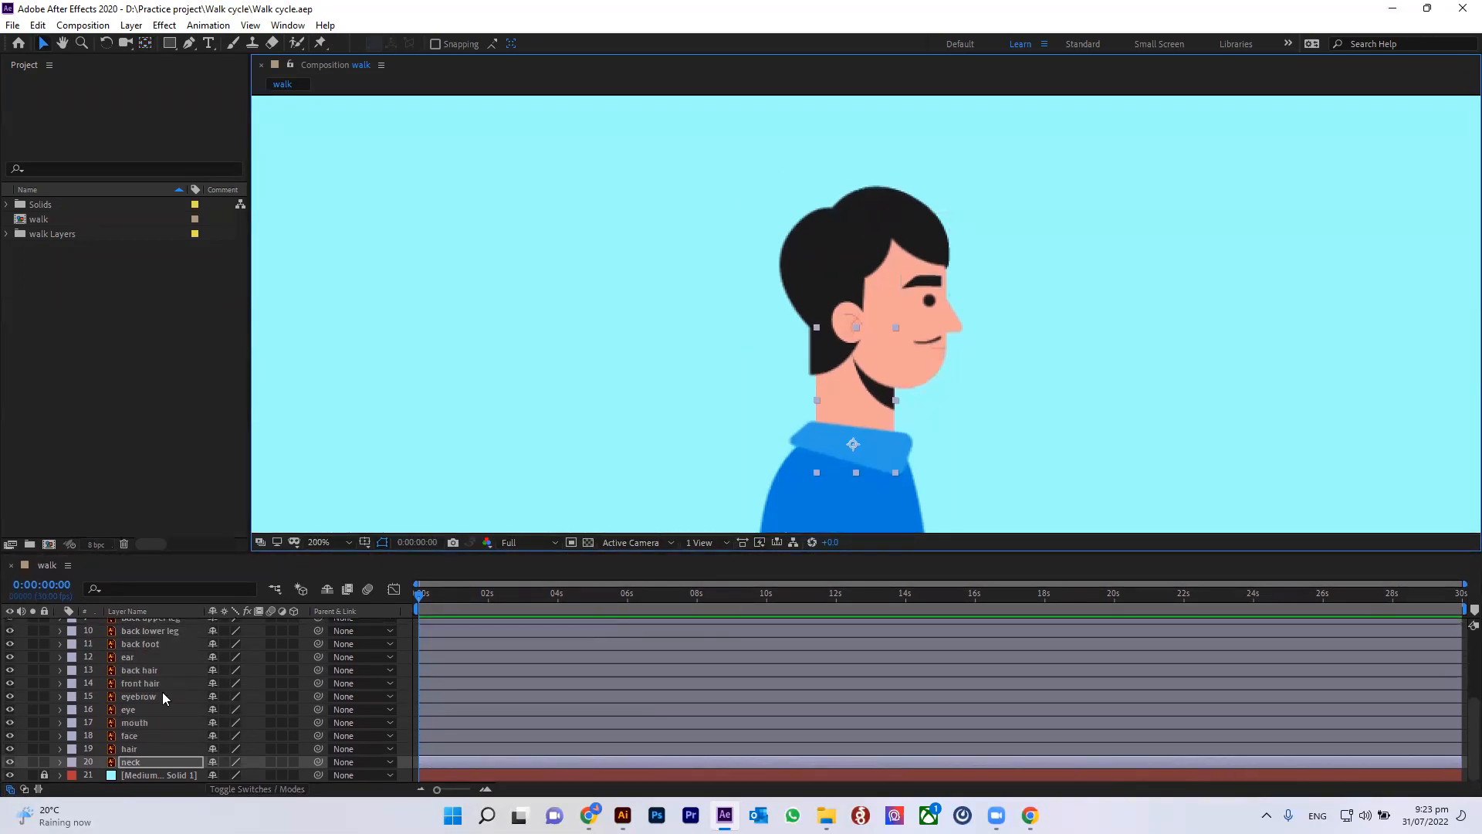
pyautogui.scroll(5, 163, 697)
pyautogui.scroll(-1, 159, 689)
pyautogui.scroll(1, 154, 685)
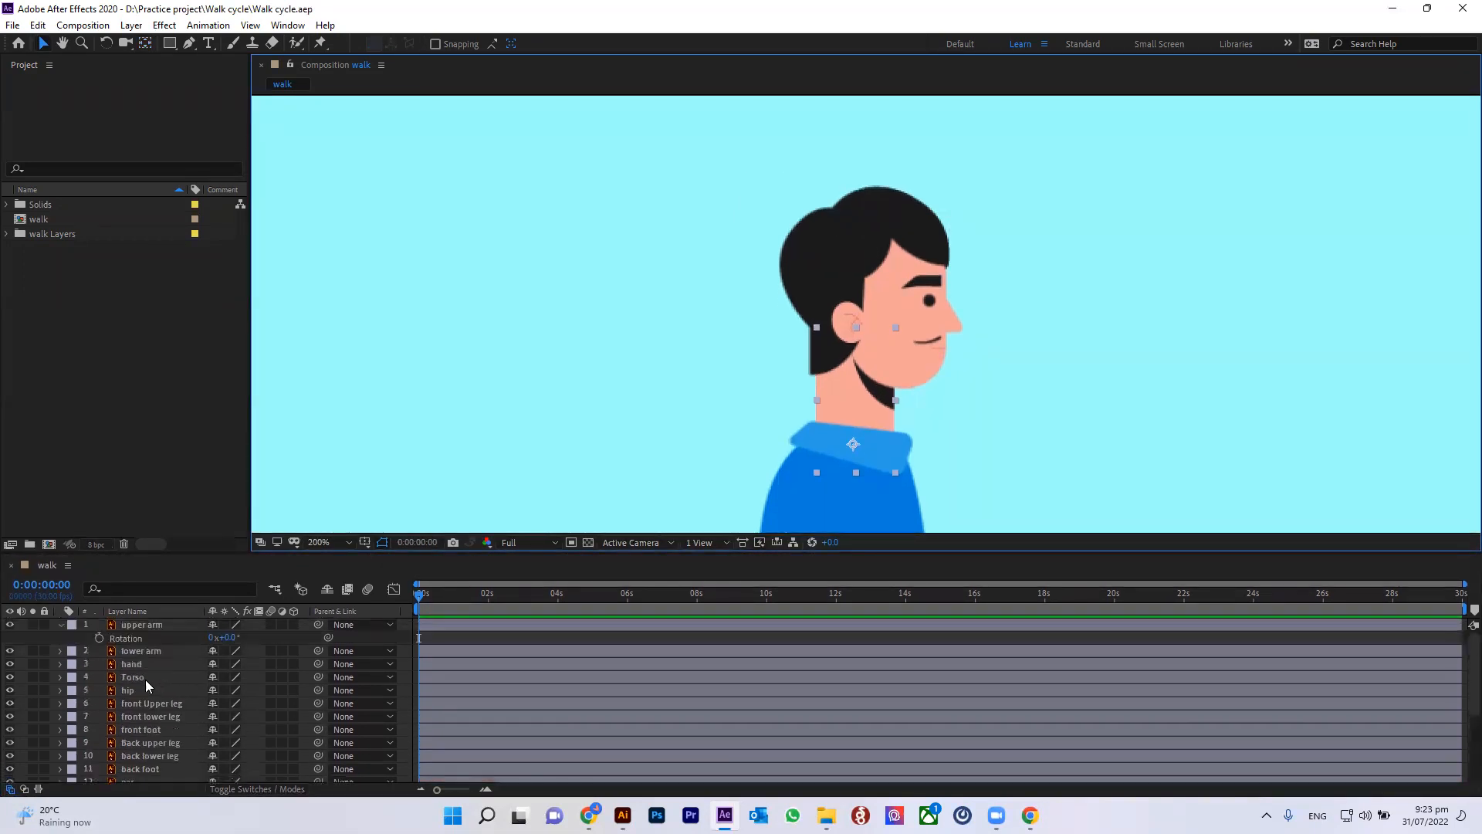
pyautogui.click(60, 624)
pyautogui.scroll(-4, 863, 419)
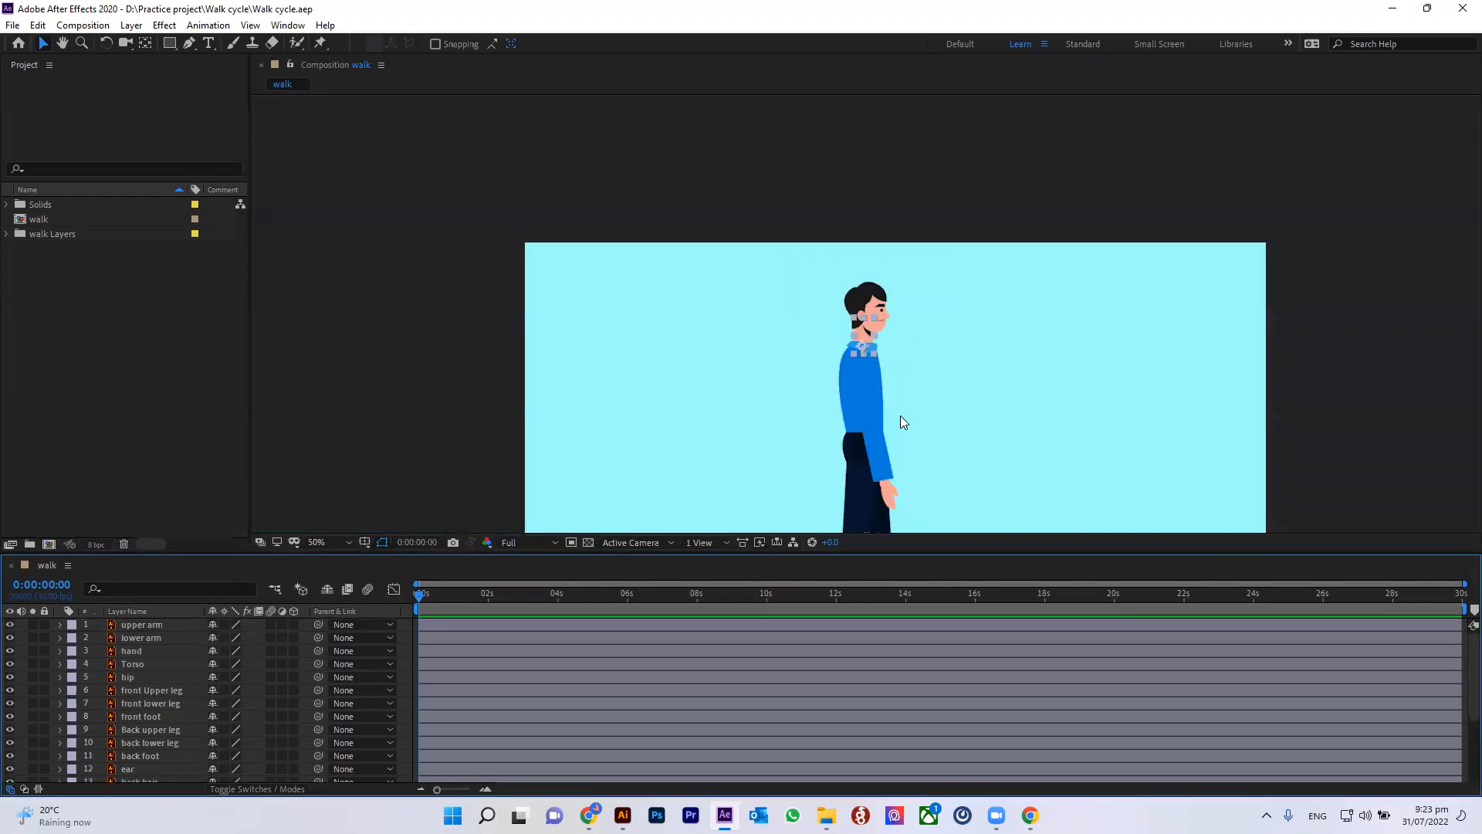
pyautogui.moveTo(941, 448); pyautogui.dragTo(916, 374)
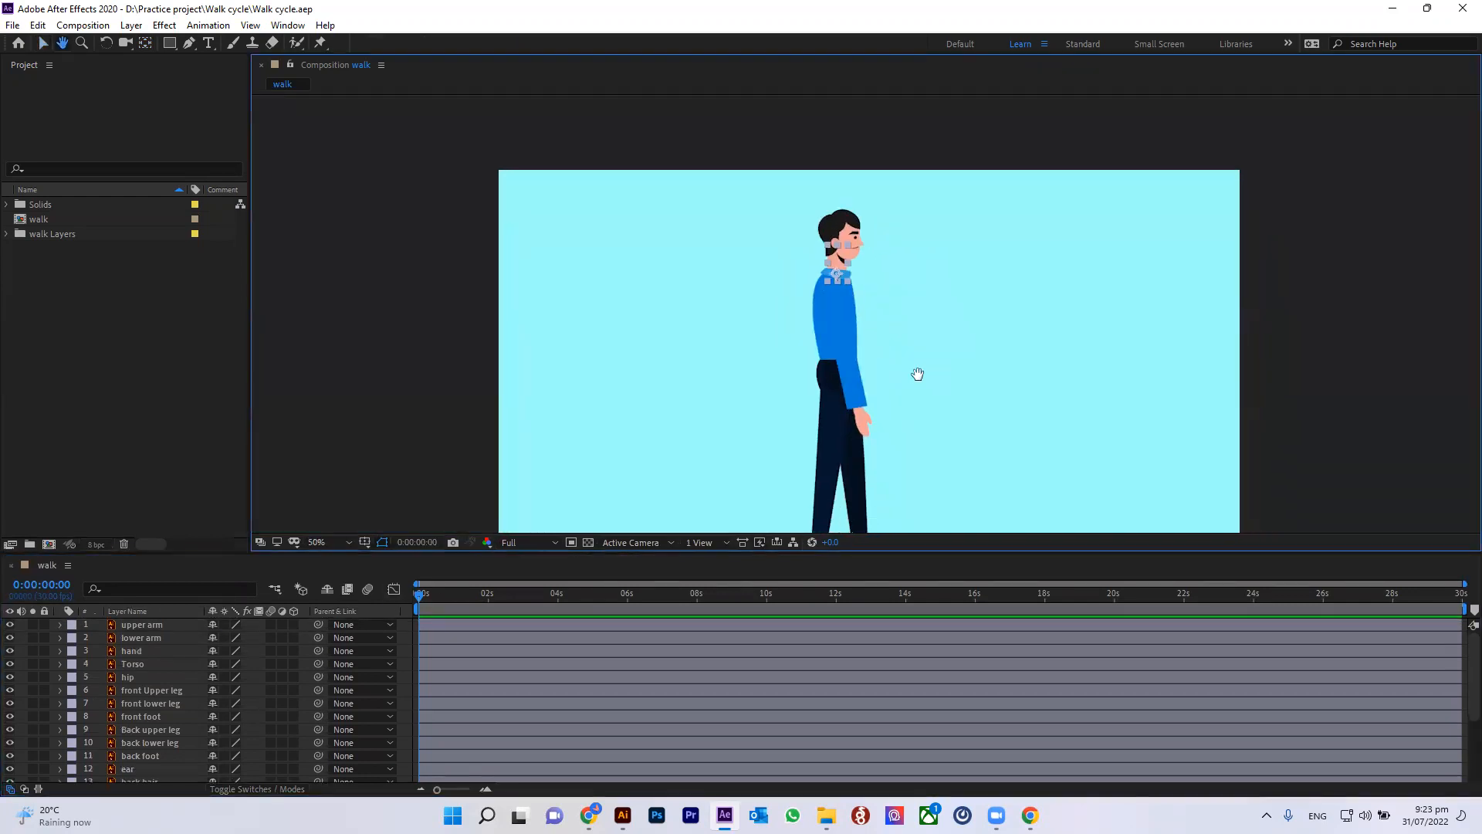
pyautogui.click(849, 333)
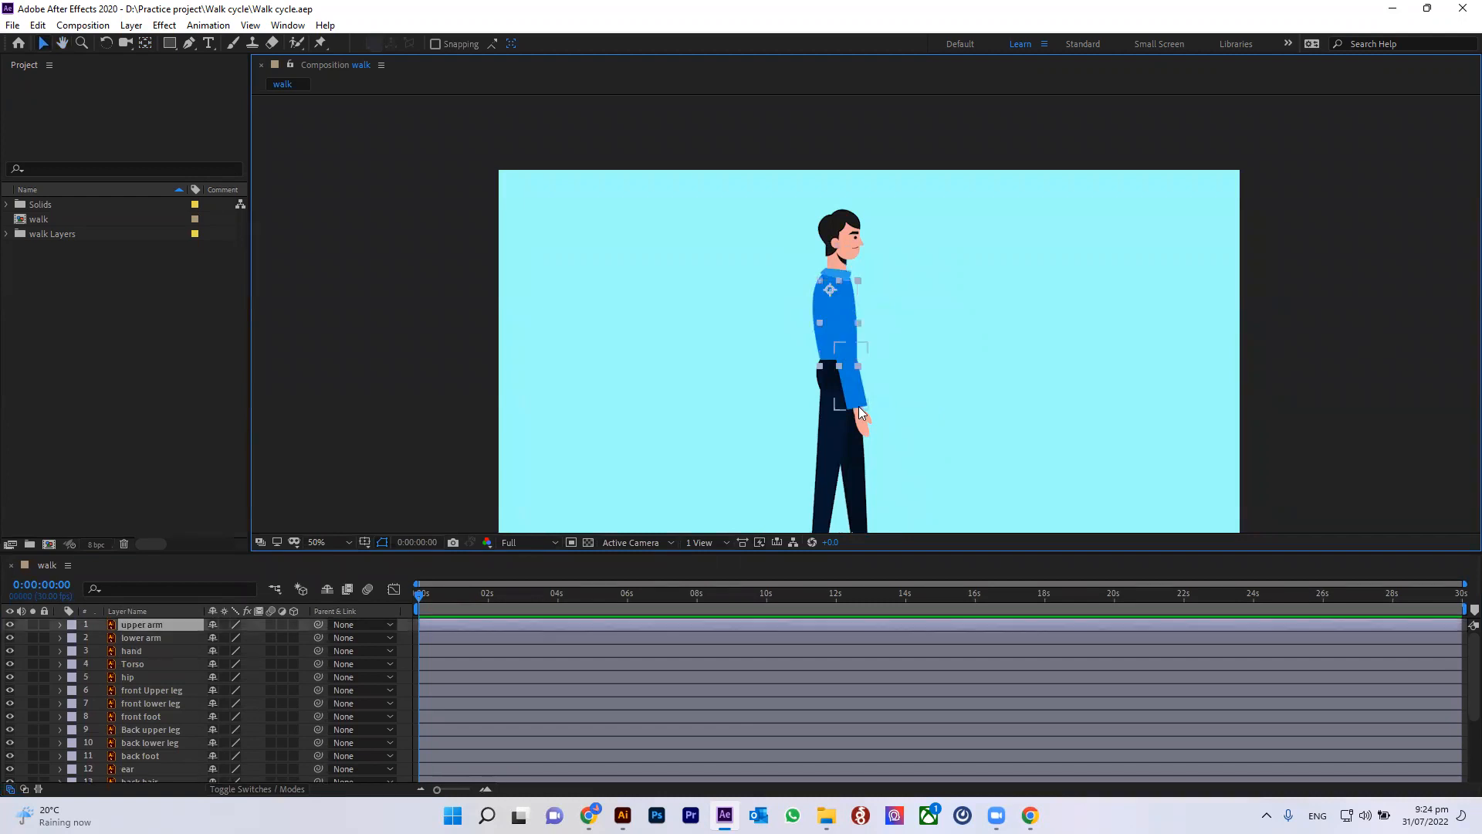
pyautogui.click(858, 406)
pyautogui.keyDown('shift'); pyautogui.click(863, 418); pyautogui.keyUp('shift')
pyautogui.keyDown('shift'); pyautogui.click(833, 314); pyautogui.keyUp('shift')
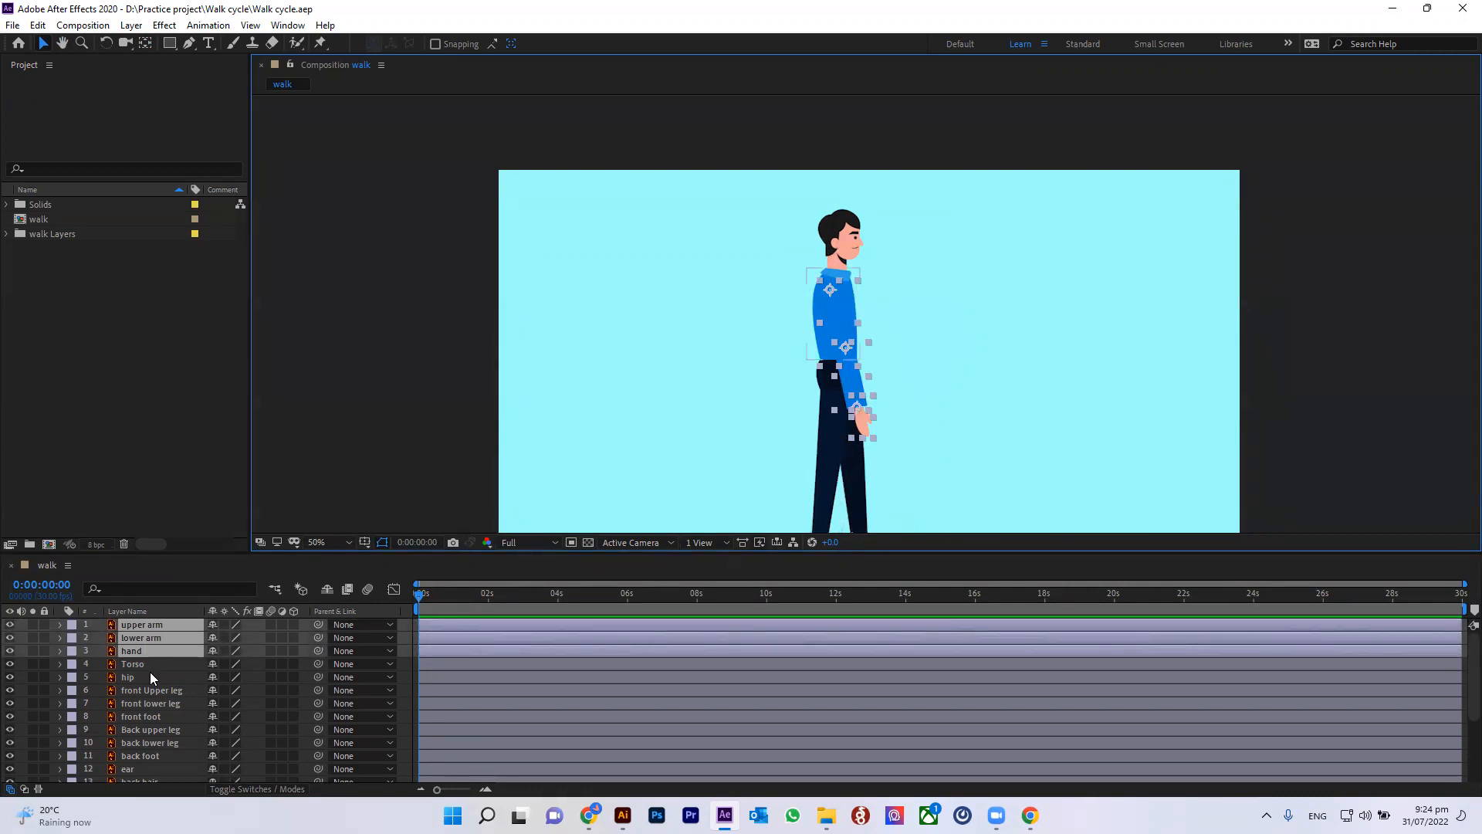
pyautogui.hotkey('ctrl', 'd')
# Step: Move the duplicated arm layers down the layer stack to just below the back foot layer
pyautogui.moveTo(139, 648); pyautogui.dragTo(142, 626)
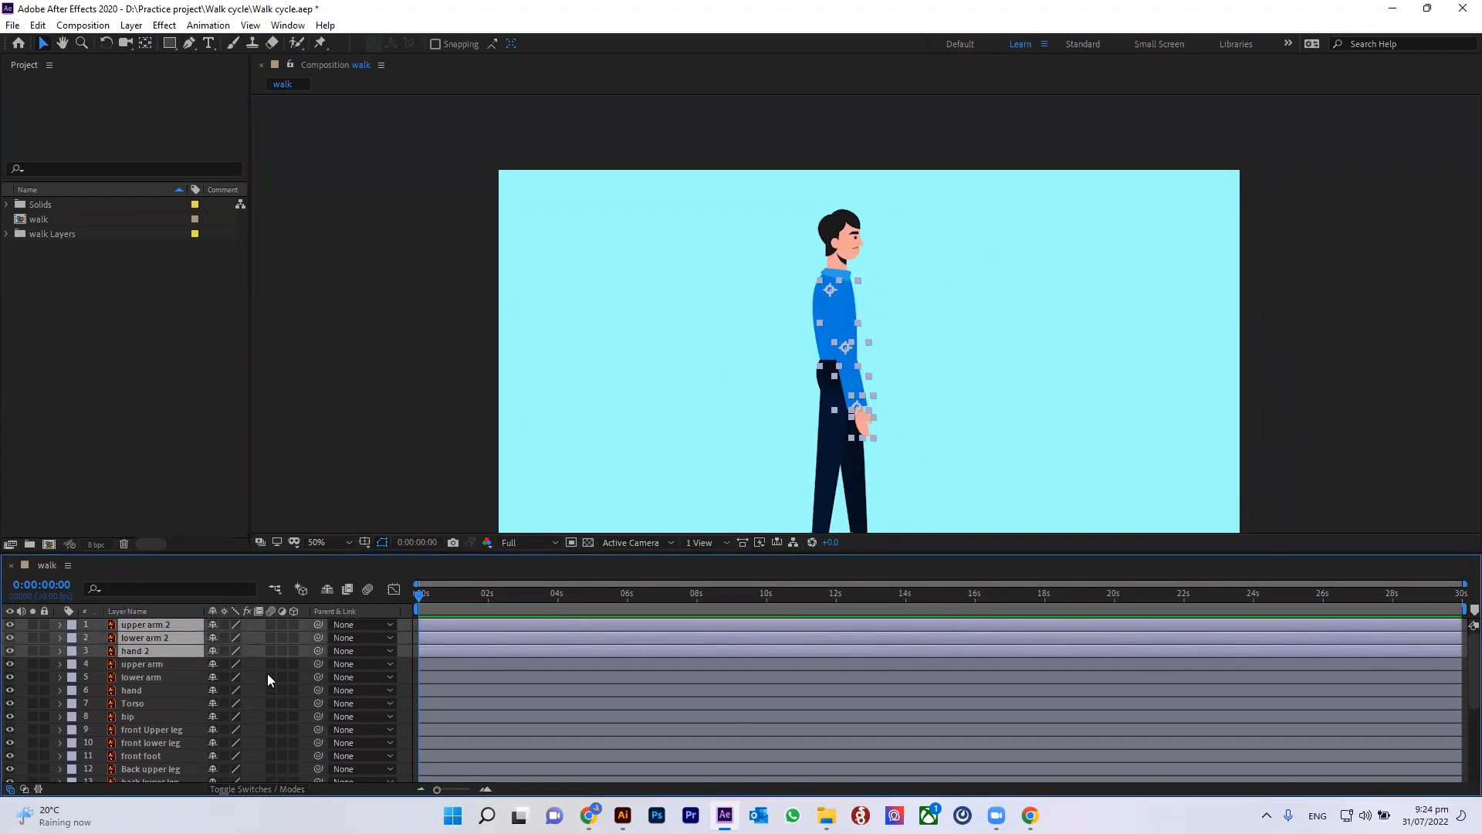
pyautogui.moveTo(136, 629); pyautogui.dragTo(171, 679)
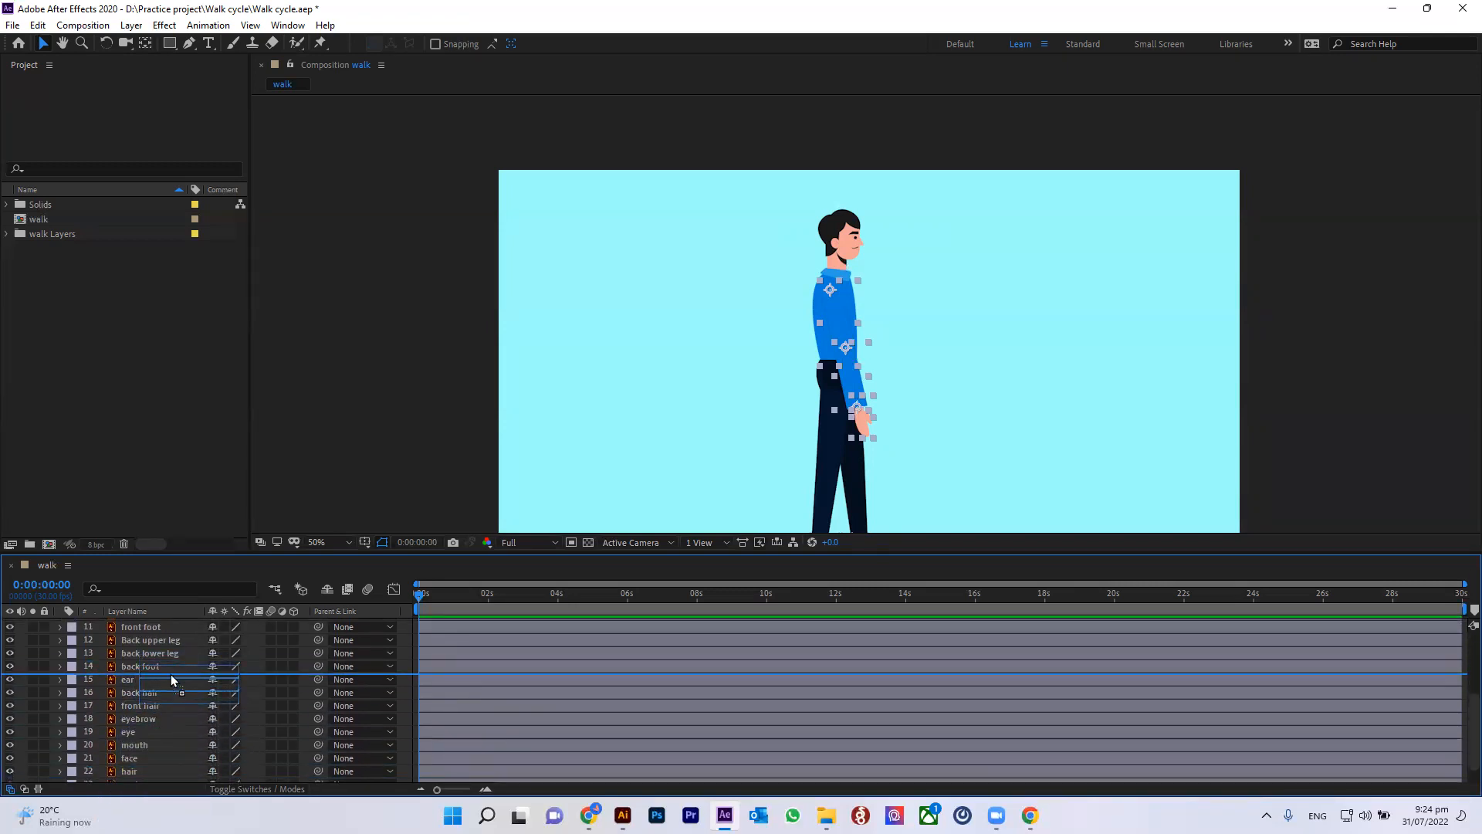
pyautogui.moveTo(172, 677)
pyautogui.mouseDown()
pyautogui.moveTo(168, 635)
pyautogui.moveTo(174, 678)
pyautogui.mouseUp()
pyautogui.click(1326, 312)
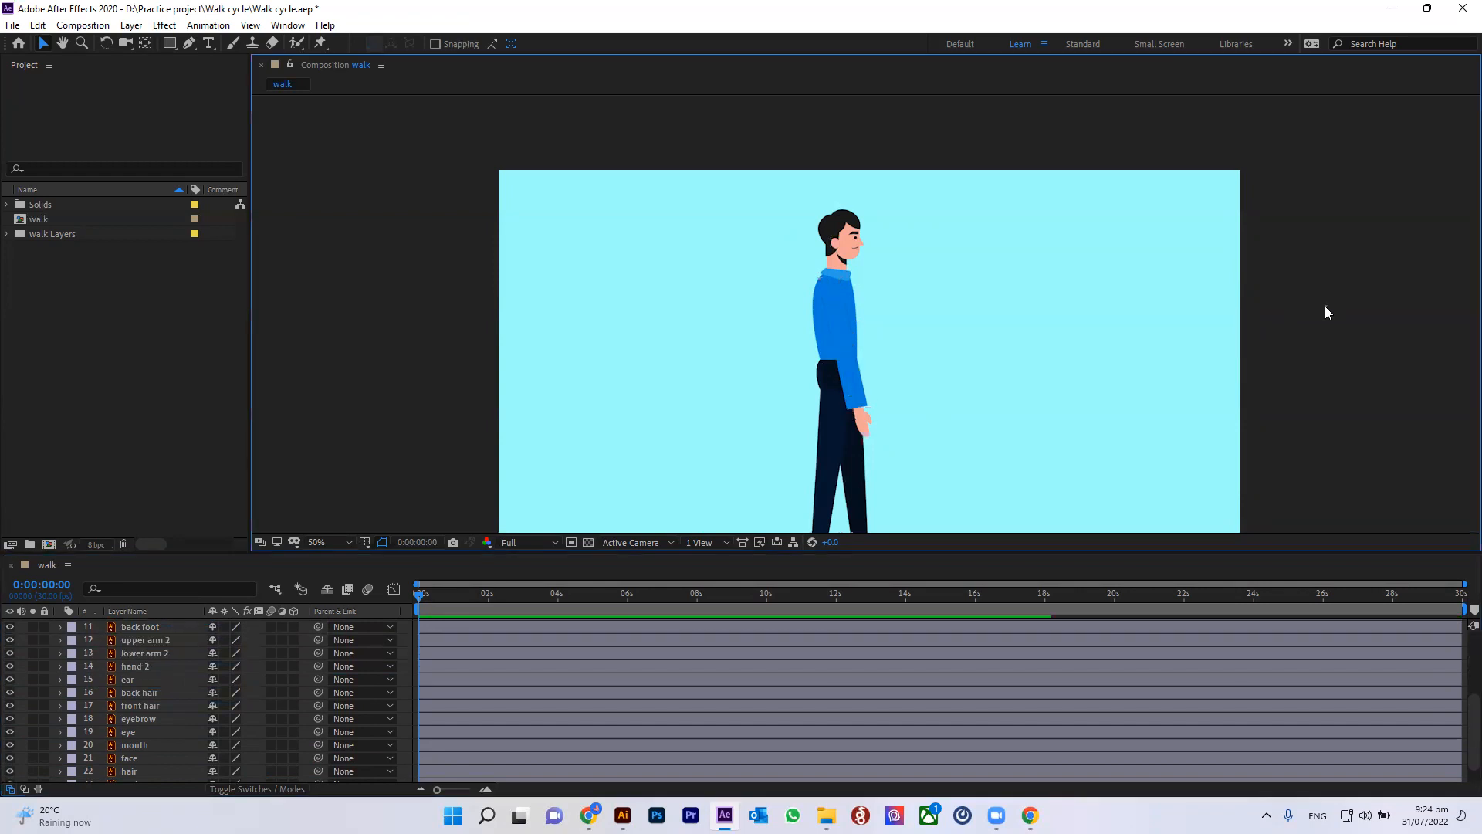
# Step: Select the duplicated arm layers and drag them aside in the composition, then undo the move
pyautogui.click(134, 694)
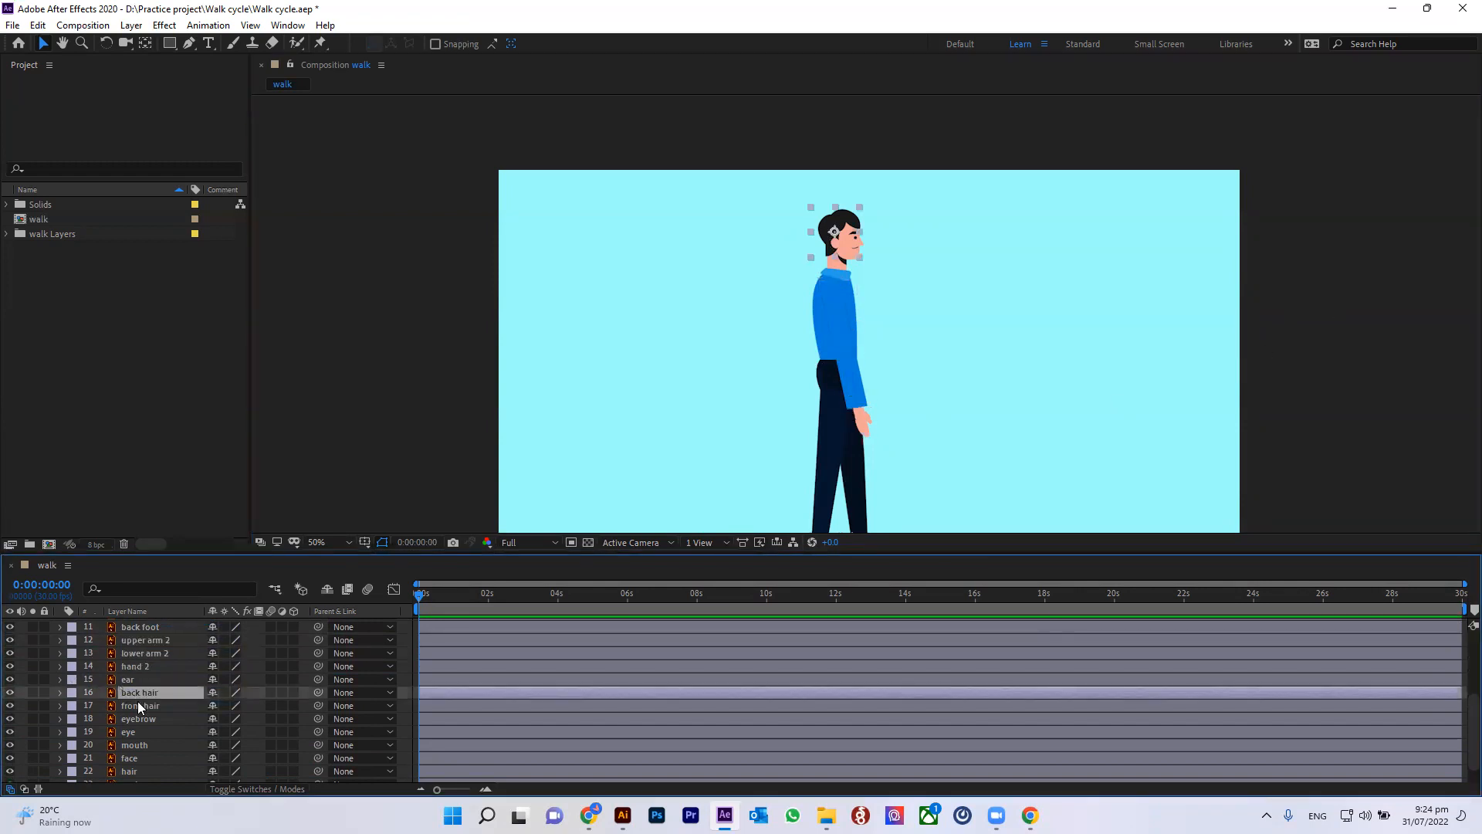
pyautogui.click(145, 661)
pyautogui.keyDown('shift'); pyautogui.click(150, 641); pyautogui.keyUp('shift')
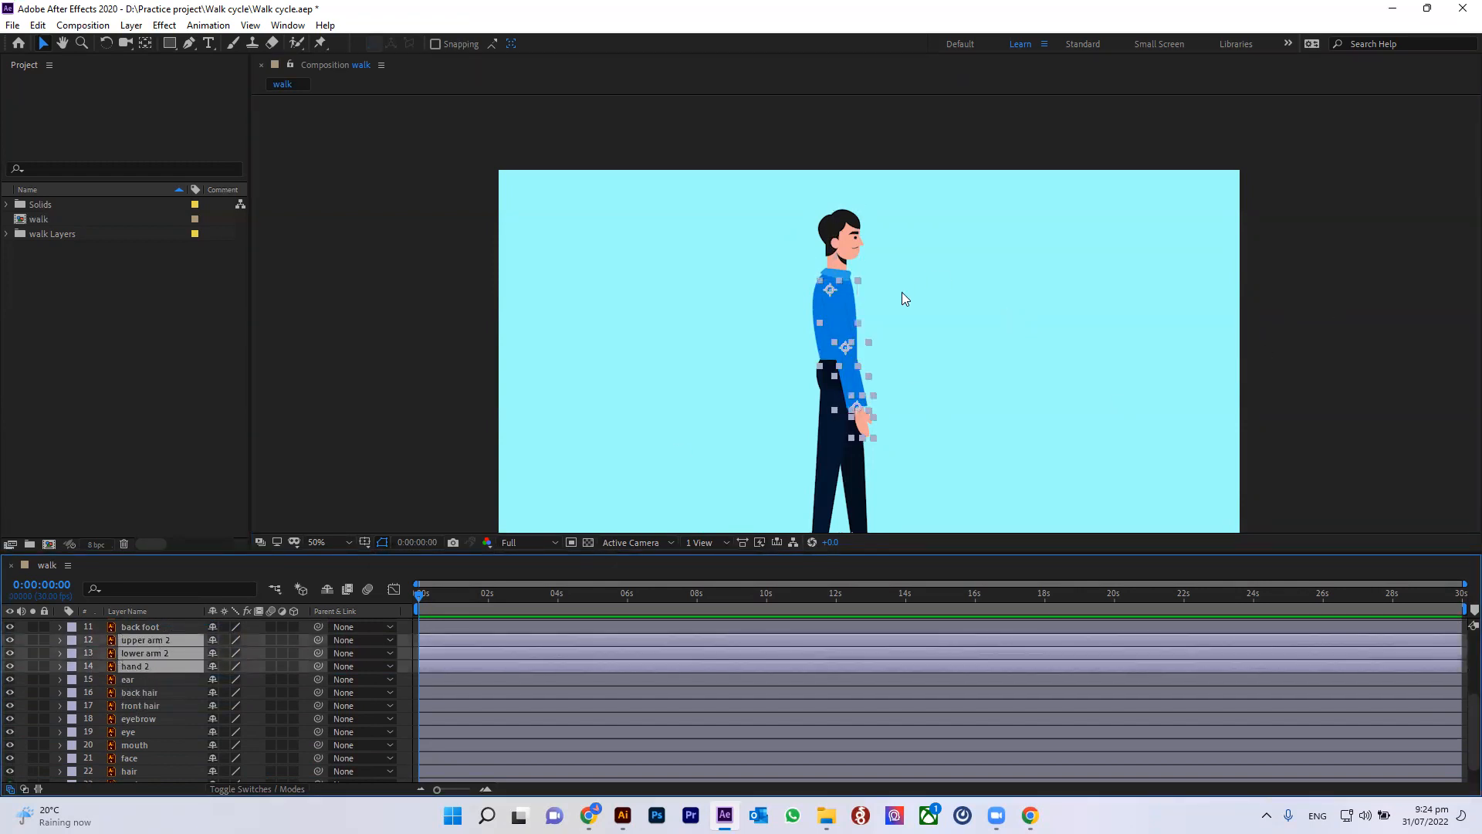
pyautogui.moveTo(847, 344); pyautogui.dragTo(958, 336)
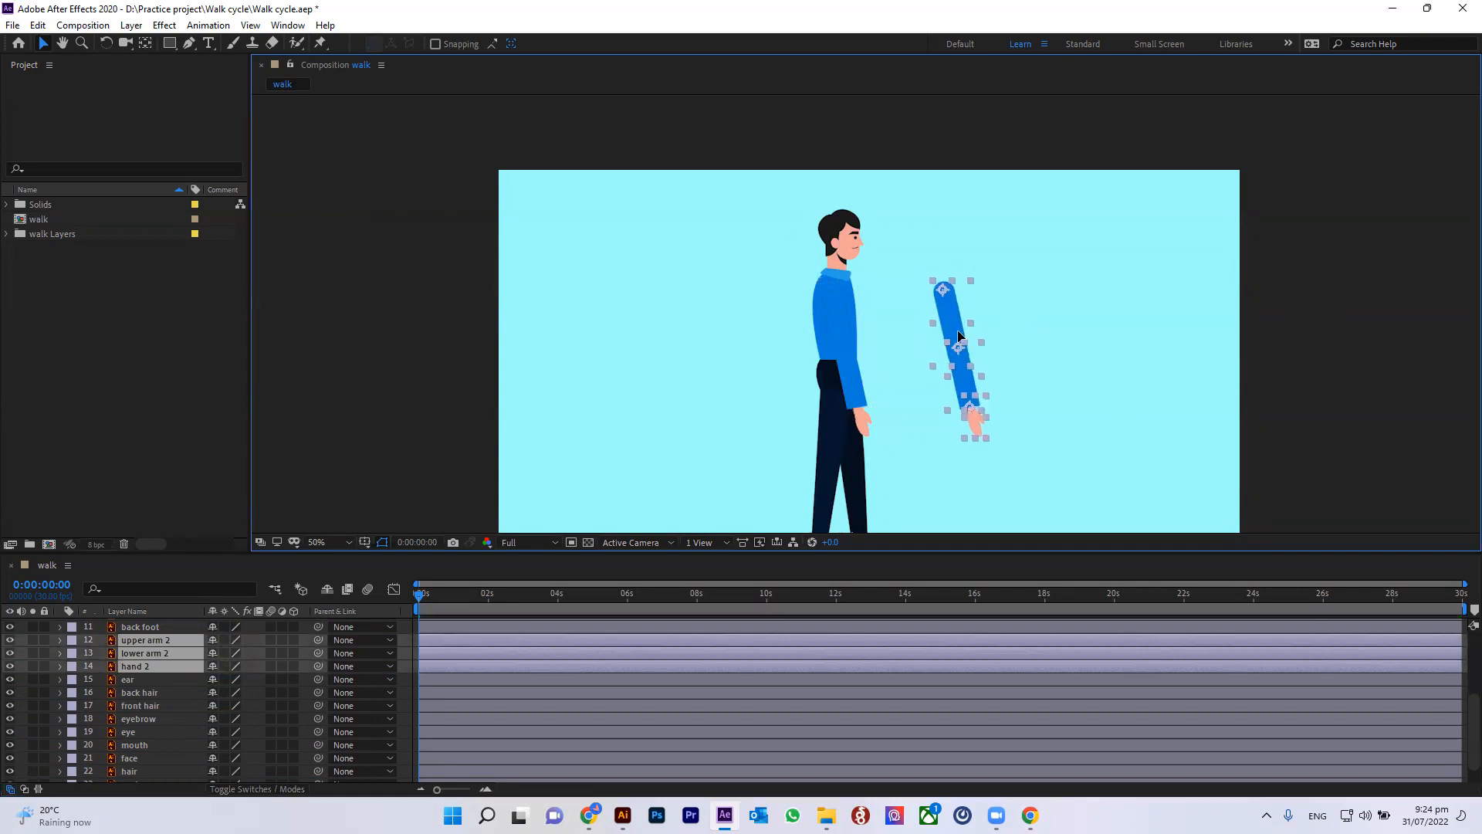
pyautogui.hotkey('ctrl', 'z')
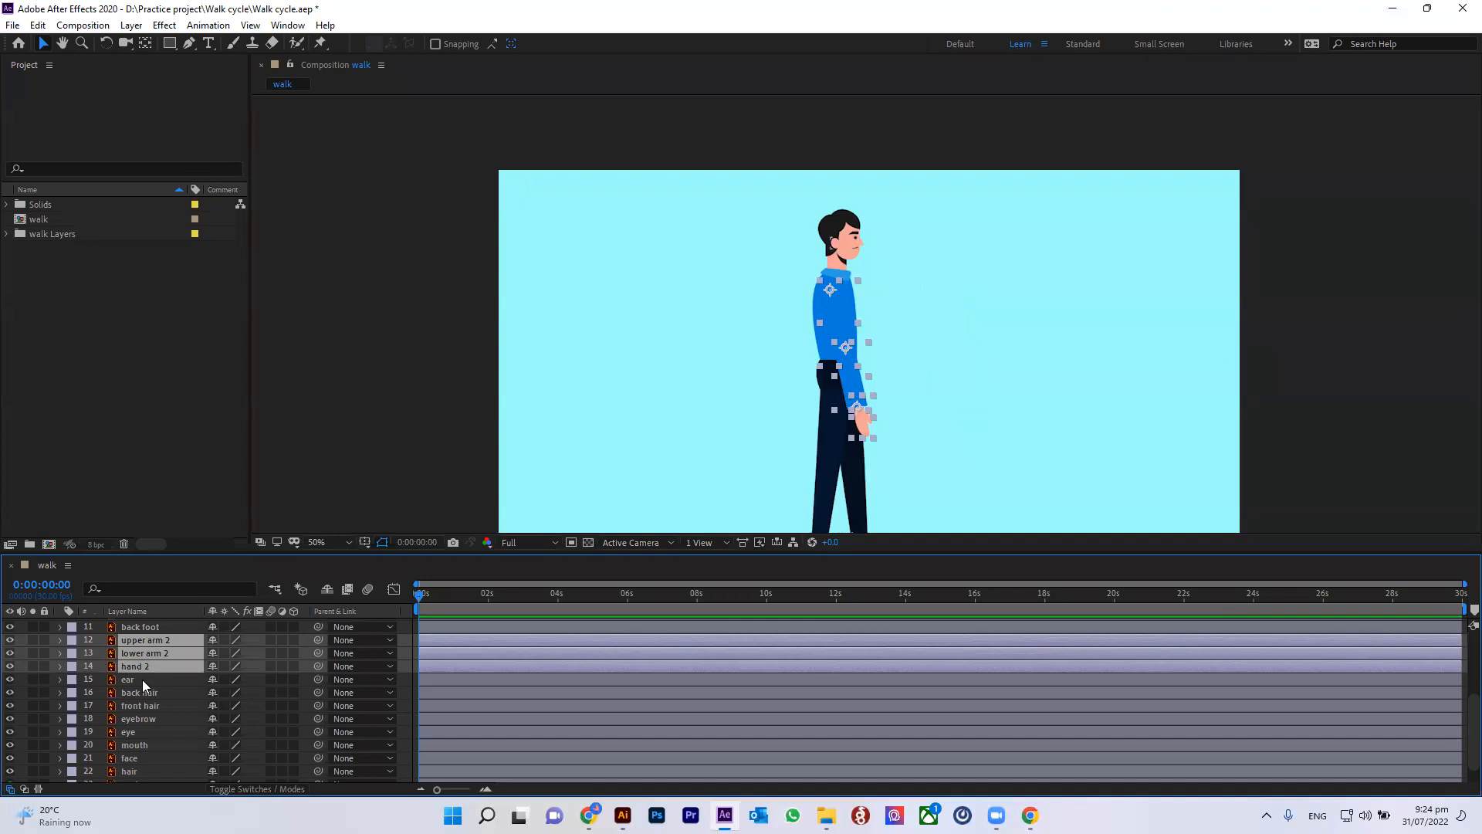
# Step: Rename the upper arm 2 layer to Back upper arm
pyautogui.click(136, 640)
pyautogui.rightClick(129, 641)
pyautogui.click(181, 609)
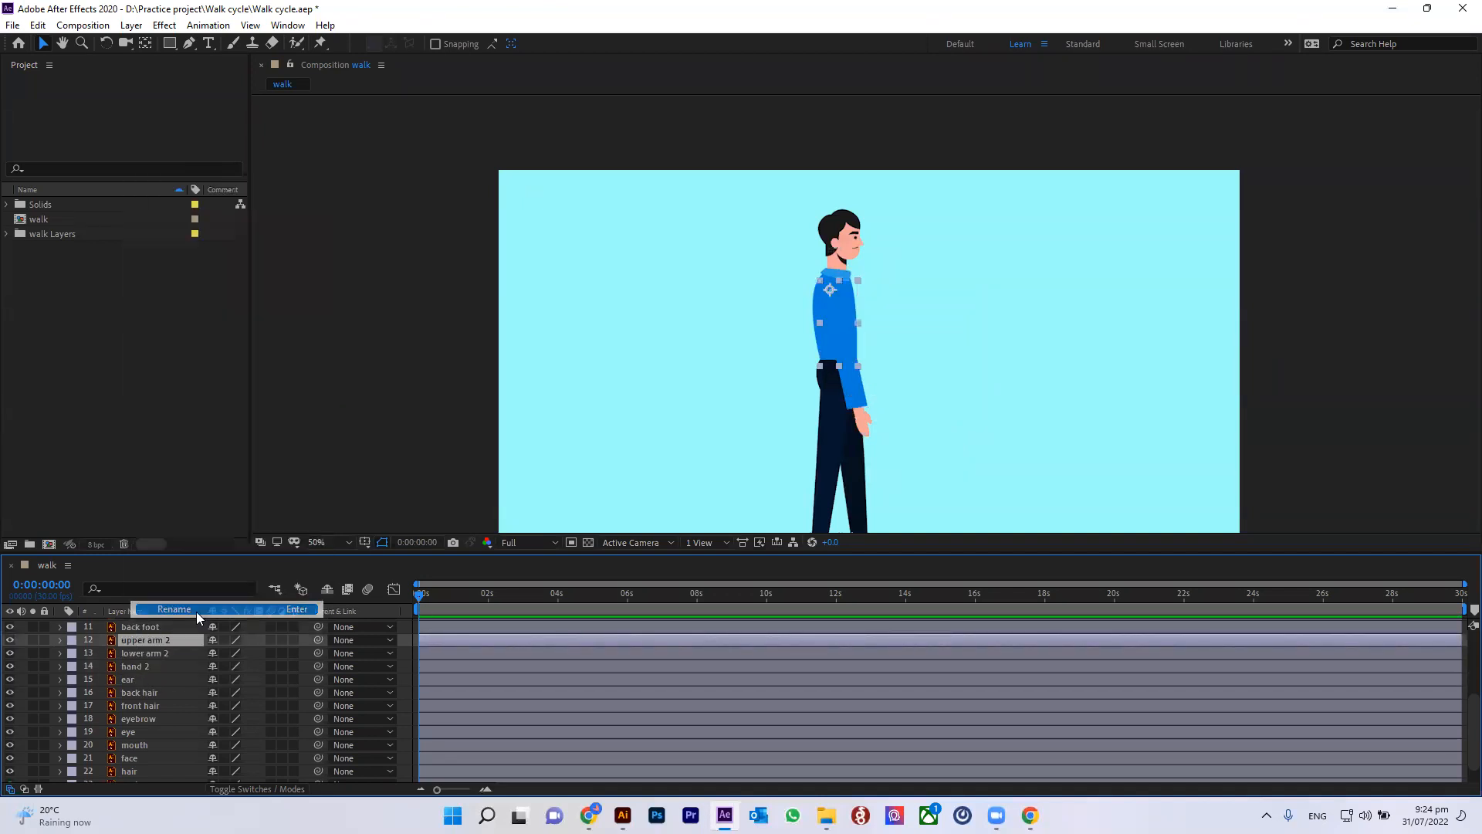
pyautogui.click(130, 639)
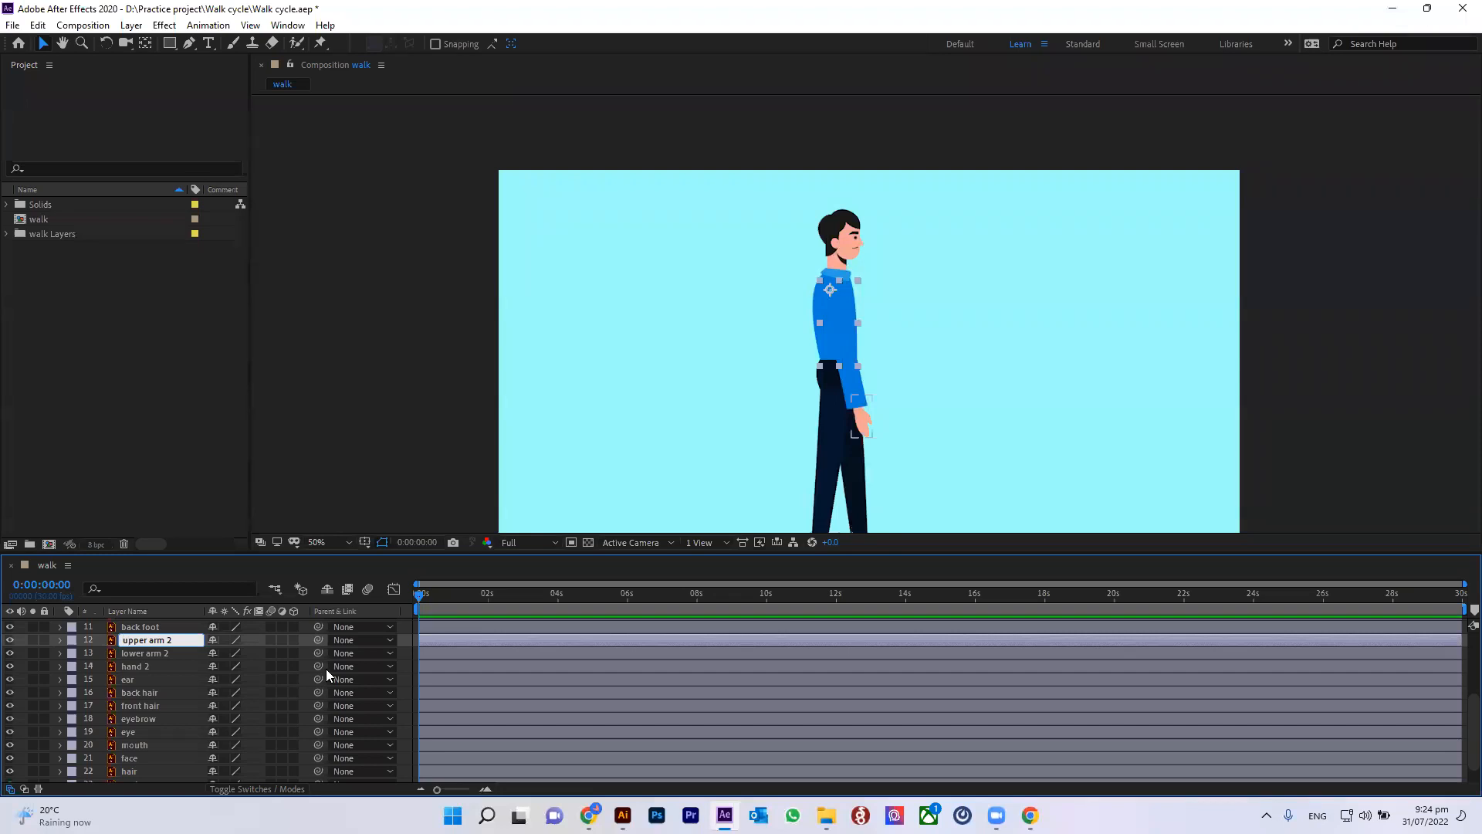
pyautogui.write('Back')
pyautogui.press('Right')
pyautogui.press('Right')
pyautogui.press('Right')
pyautogui.press('Right')
pyautogui.press('Right')
pyautogui.press('Right')
pyautogui.press('Right')
pyautogui.press('Right')
pyautogui.press('Right')
pyautogui.press('Right')
pyautogui.press('Right')
pyautogui.press('Return')
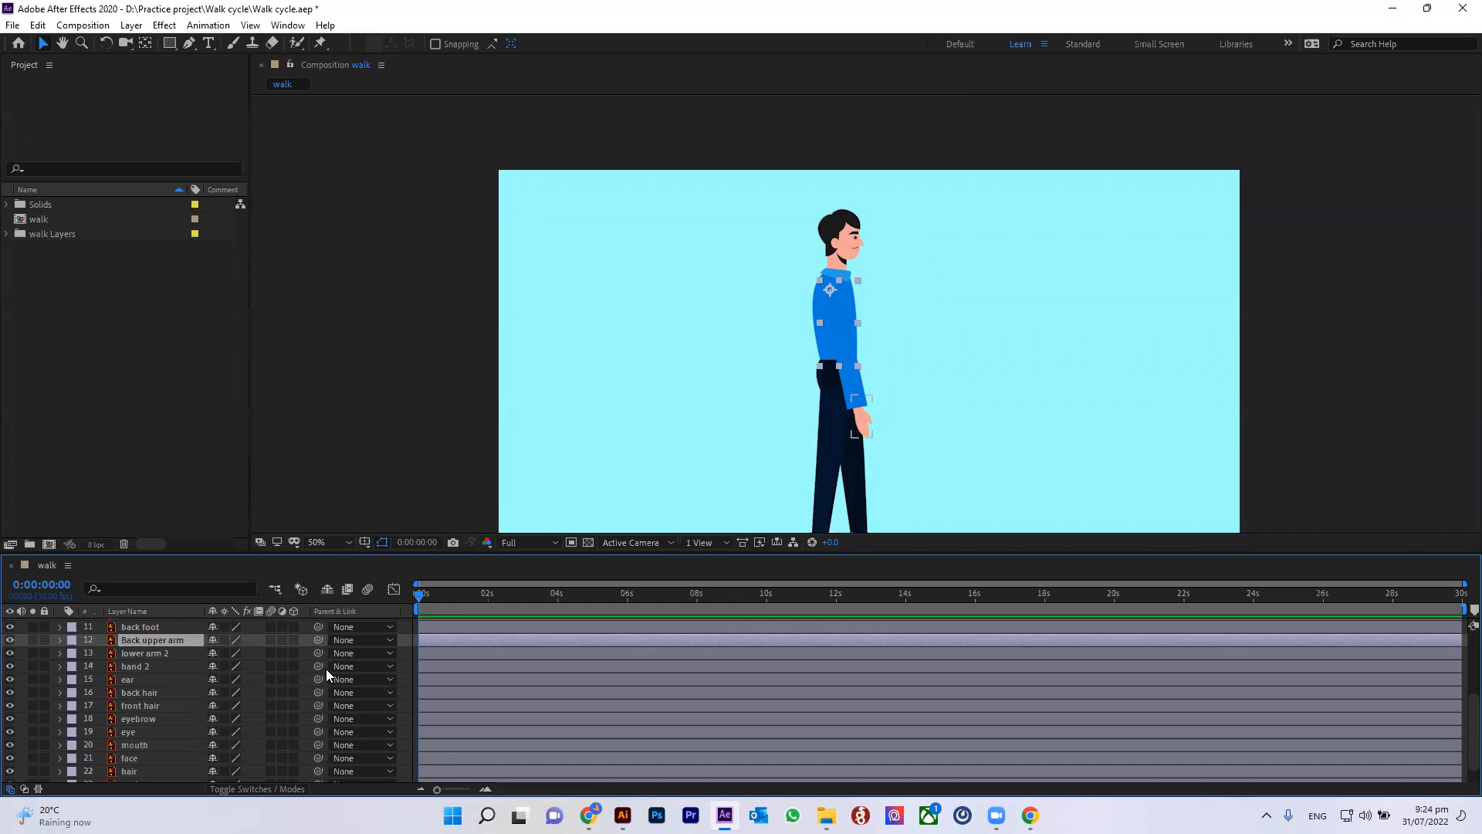
# Step: Rename the lower arm 2 layer to Back lower arm
pyautogui.click(163, 652)
pyautogui.press('Return')
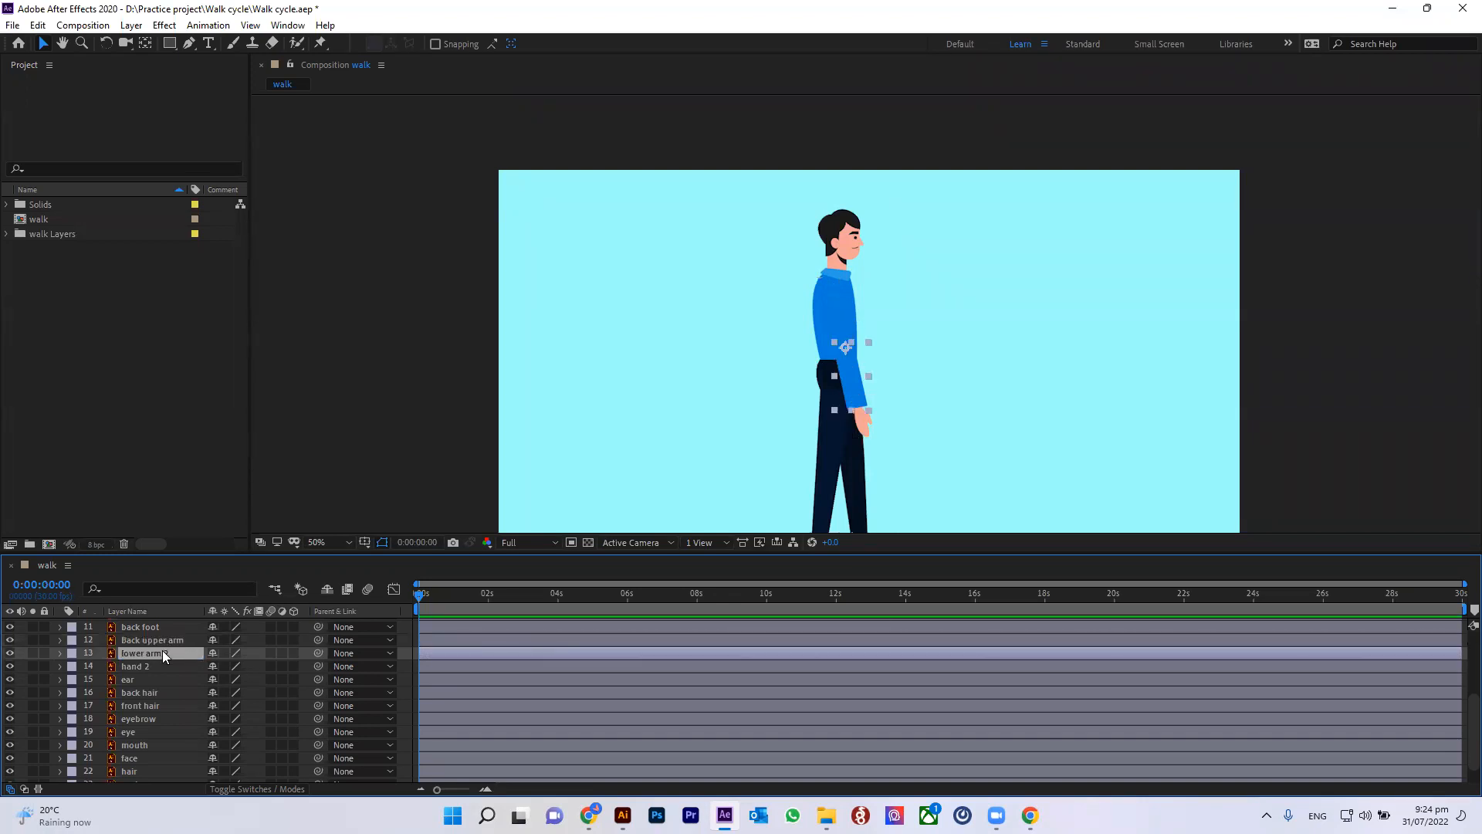
pyautogui.click(178, 653)
pyautogui.press('BackSpace')
pyautogui.write('Back')
pyautogui.hotkey('ctrl', 'shift', 'Left')
pyautogui.press('Return')
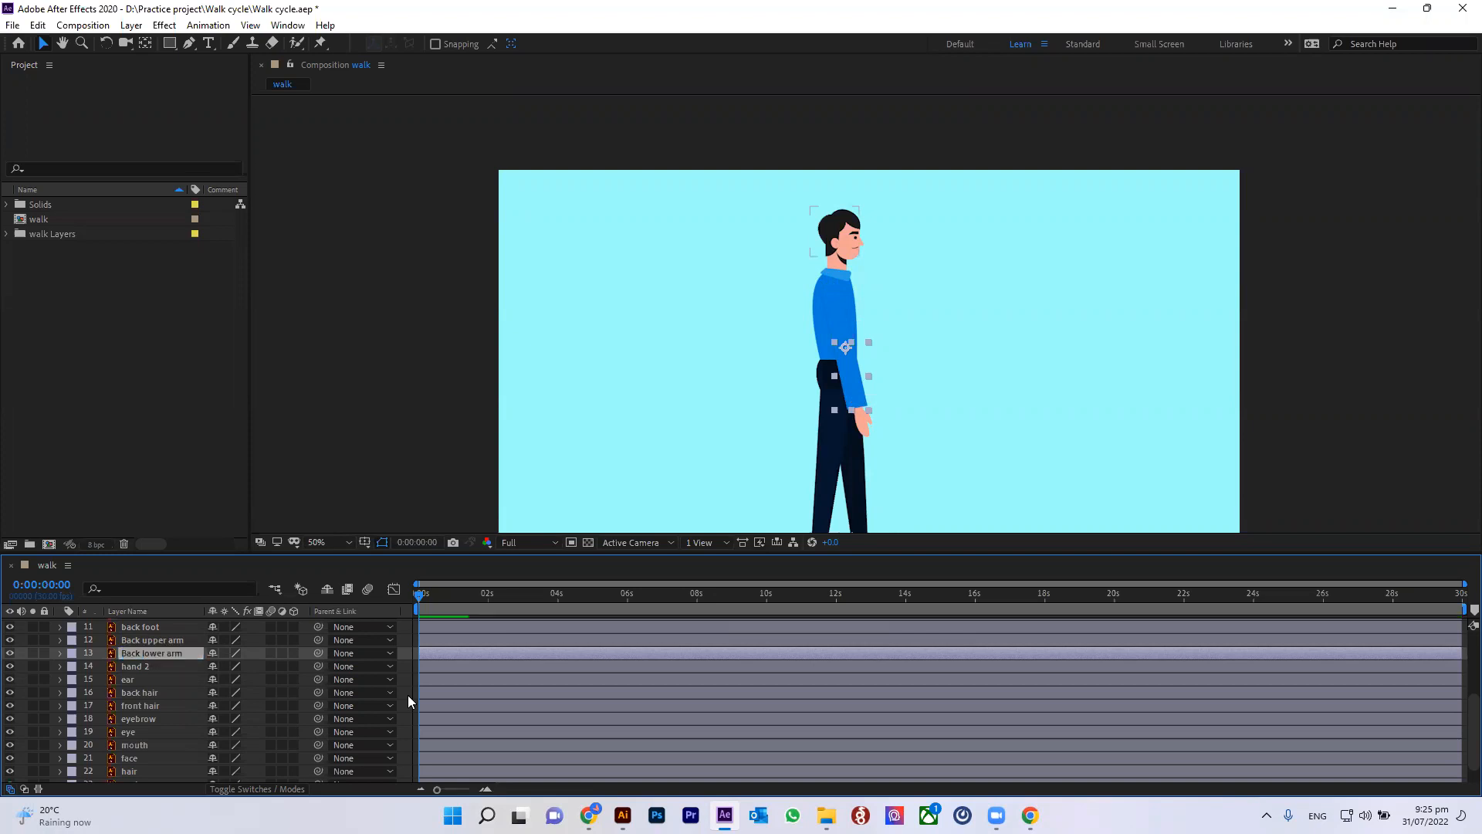
# Step: Rename the hand 2 layer to Back hand
pyautogui.rightClick(147, 665)
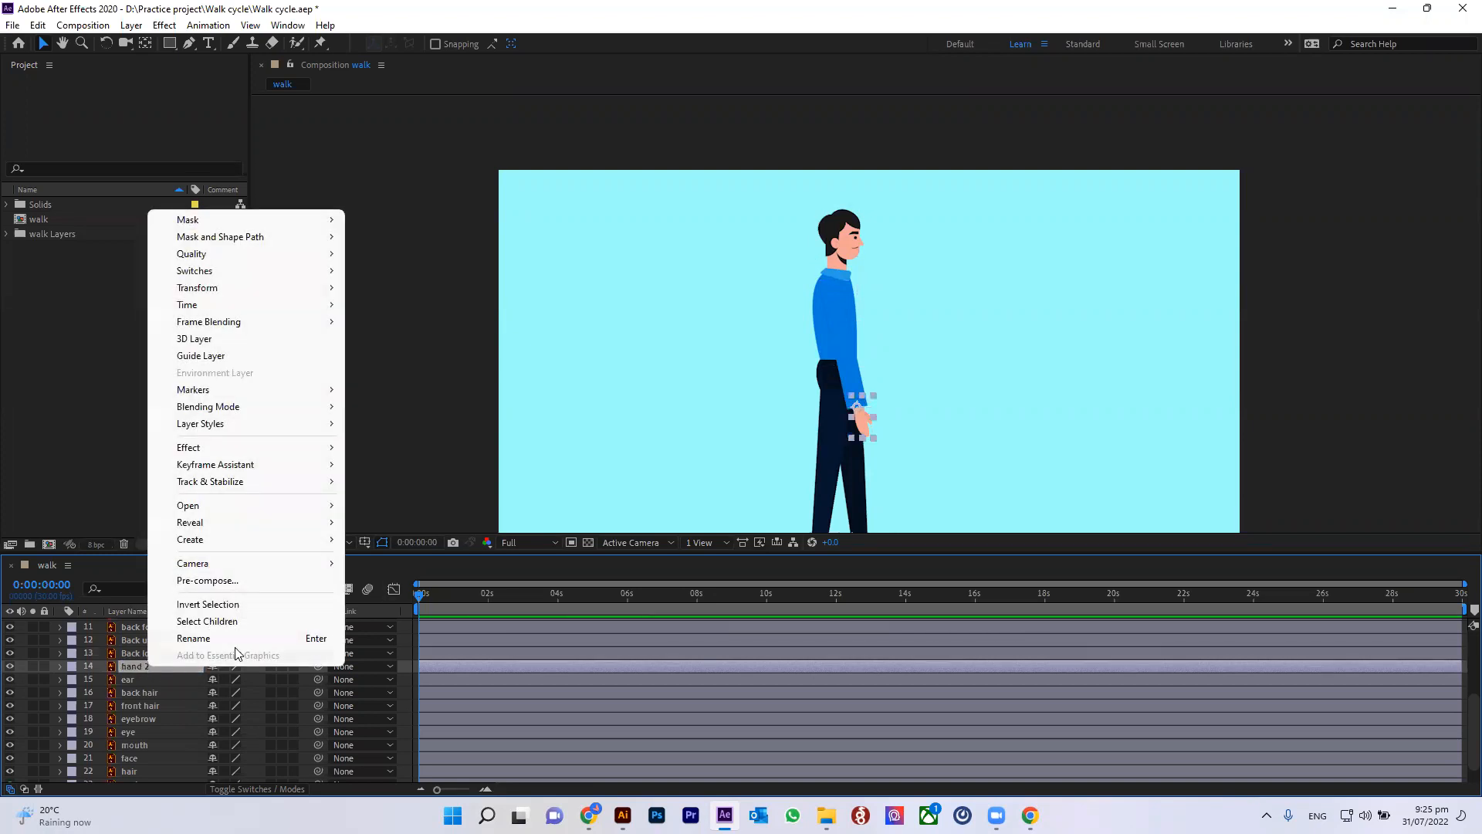
pyautogui.click(232, 639)
pyautogui.click(165, 668)
pyautogui.press('BackSpace')
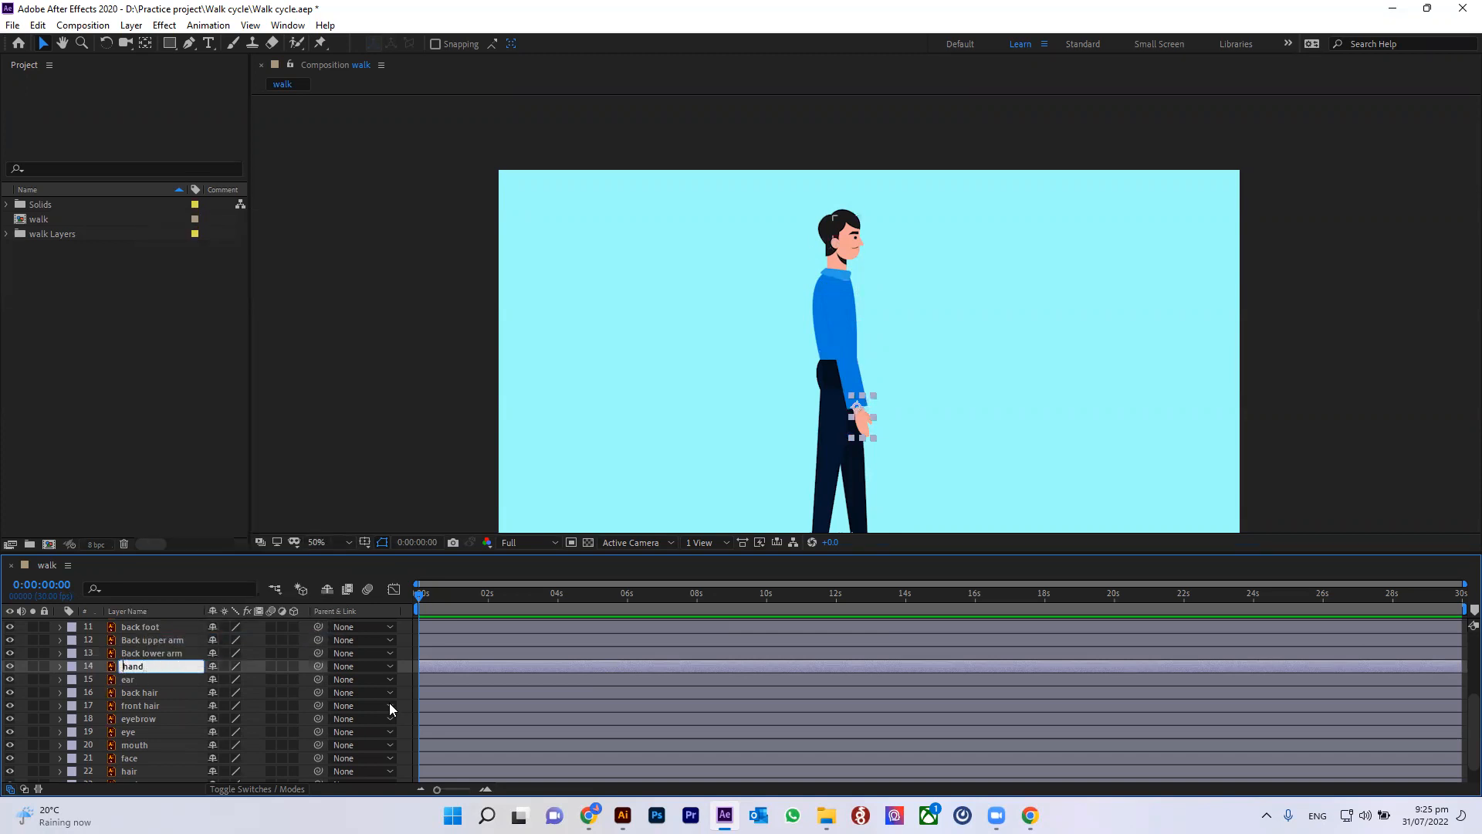
pyautogui.write('Back')
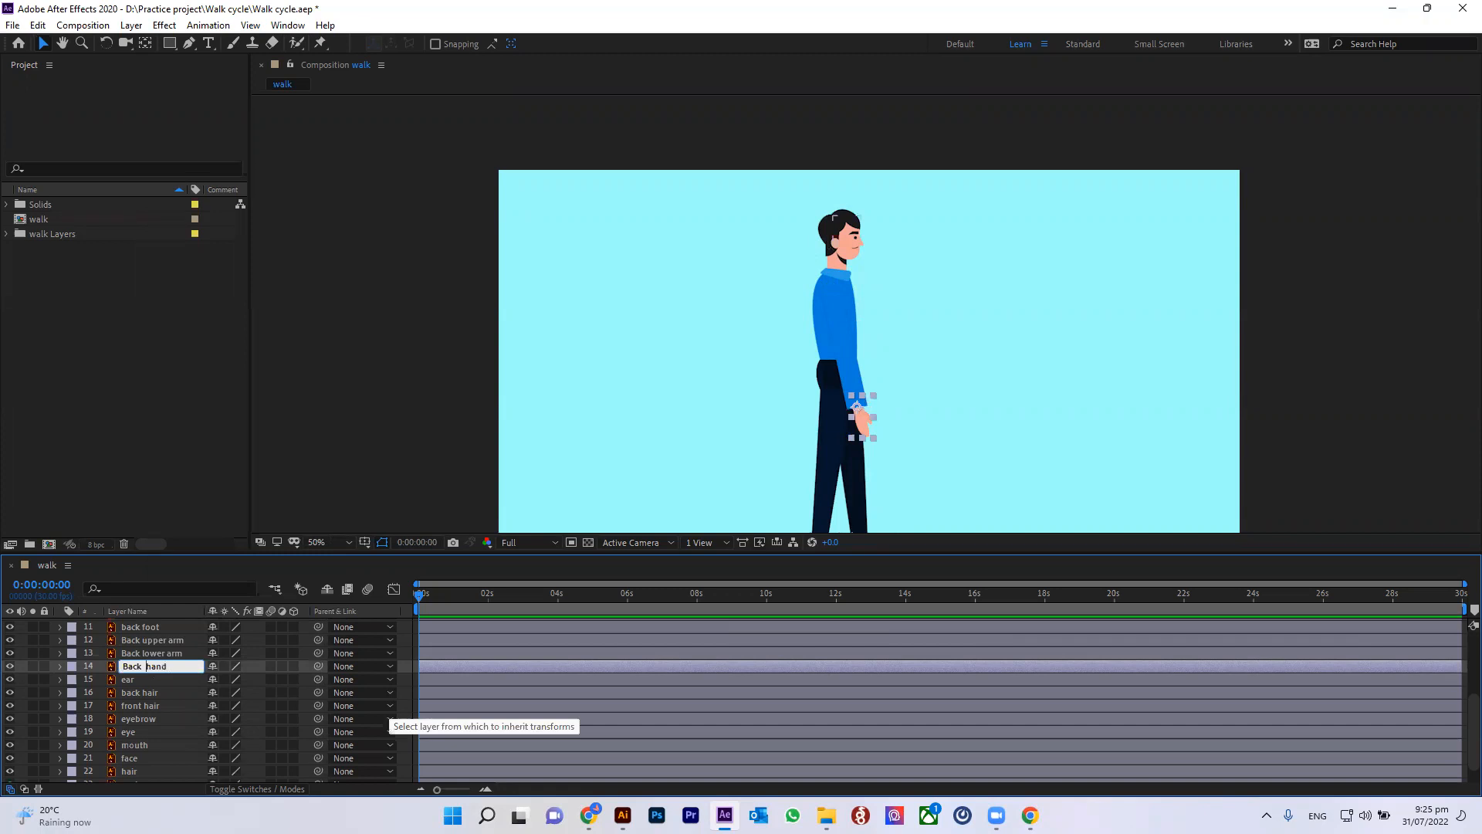
pyautogui.press('Return')
pyautogui.click(281, 413)
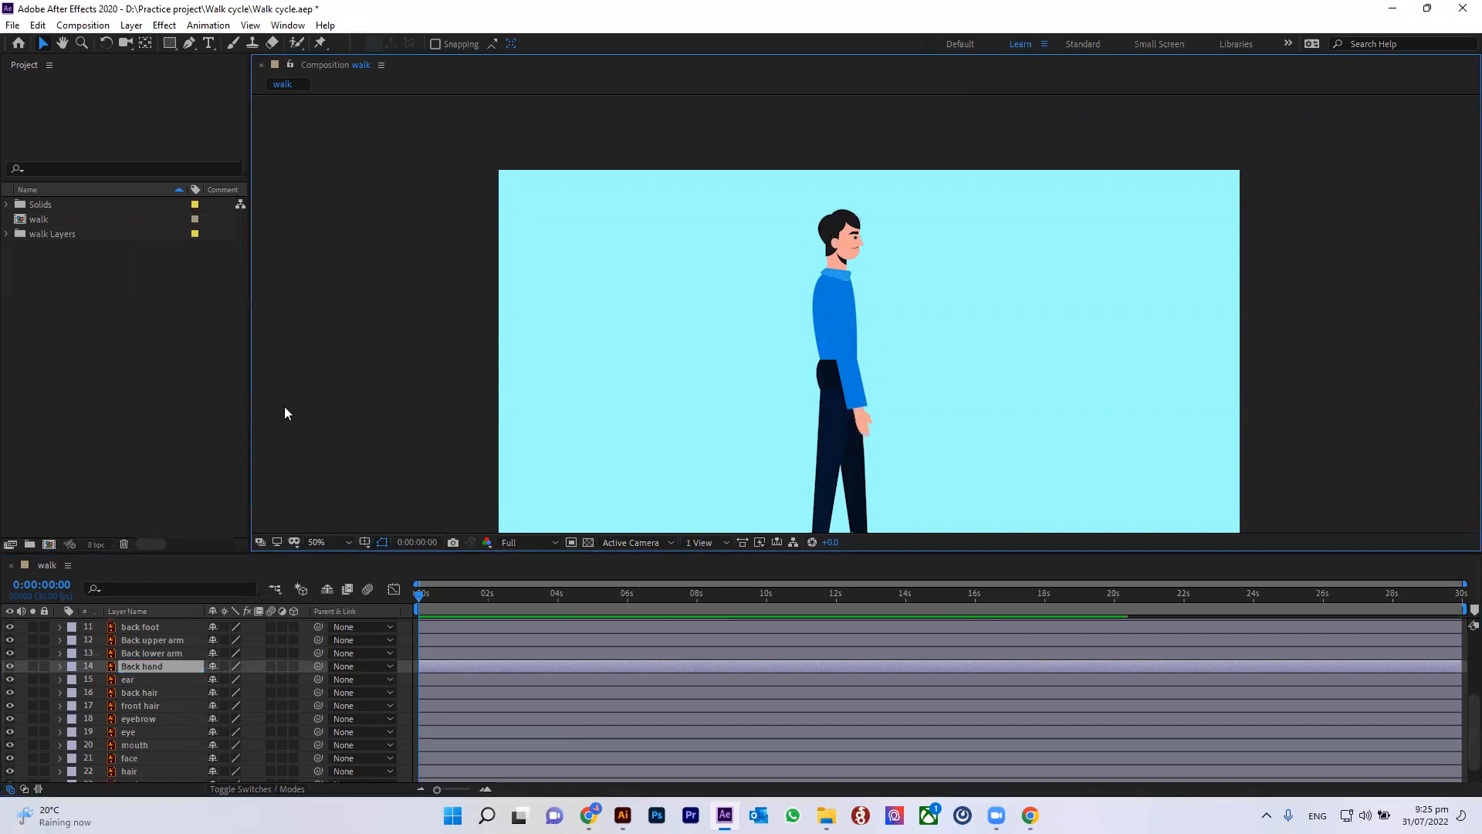
# Step: Save the project
pyautogui.click(147, 641)
pyautogui.click(145, 679)
pyautogui.hotkey('ctrl', 's')
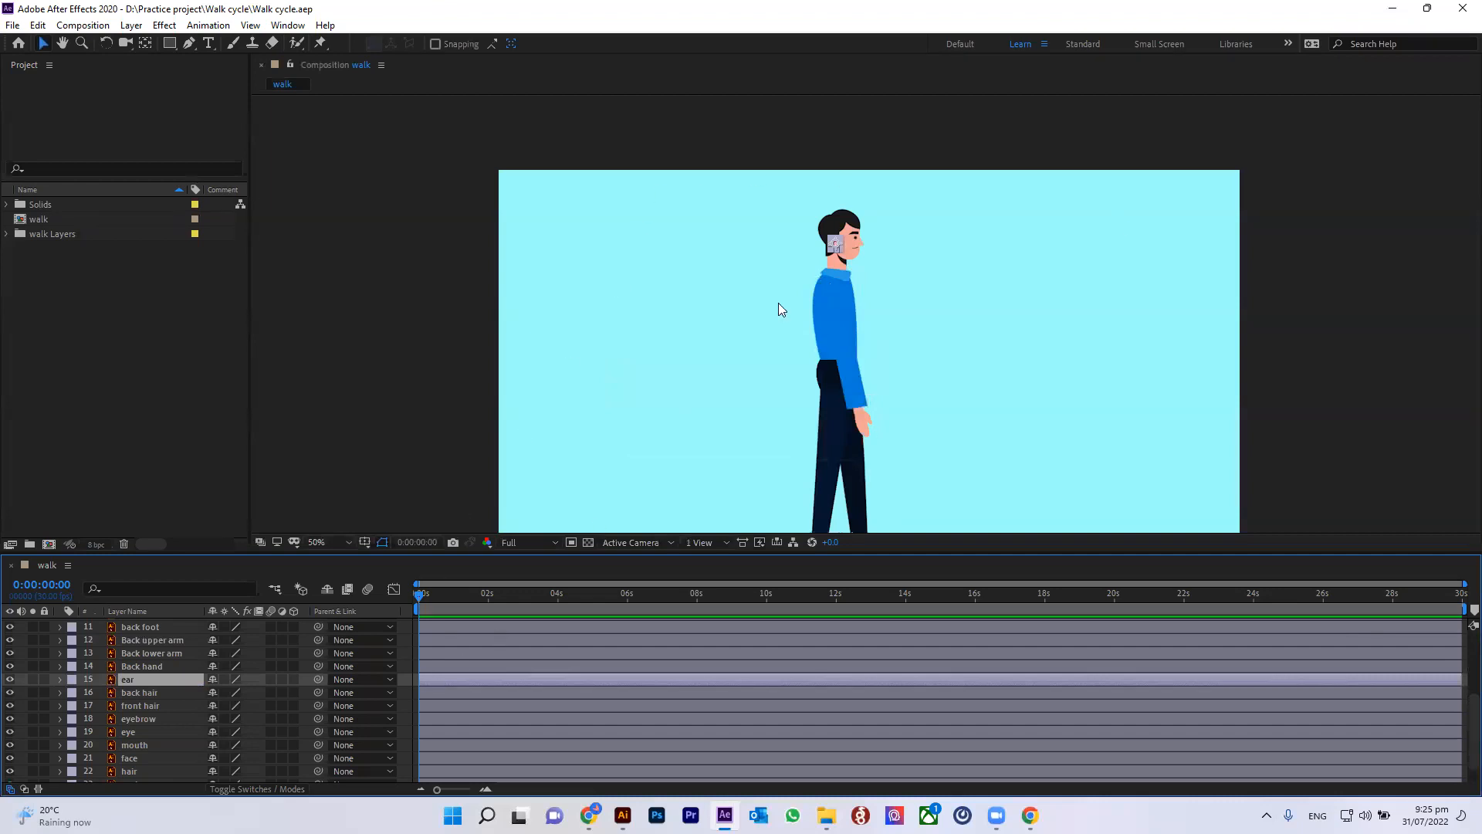
# Step: Give the Back upper arm, Back lower arm and Back hand layers a Red label
pyautogui.click(142, 669)
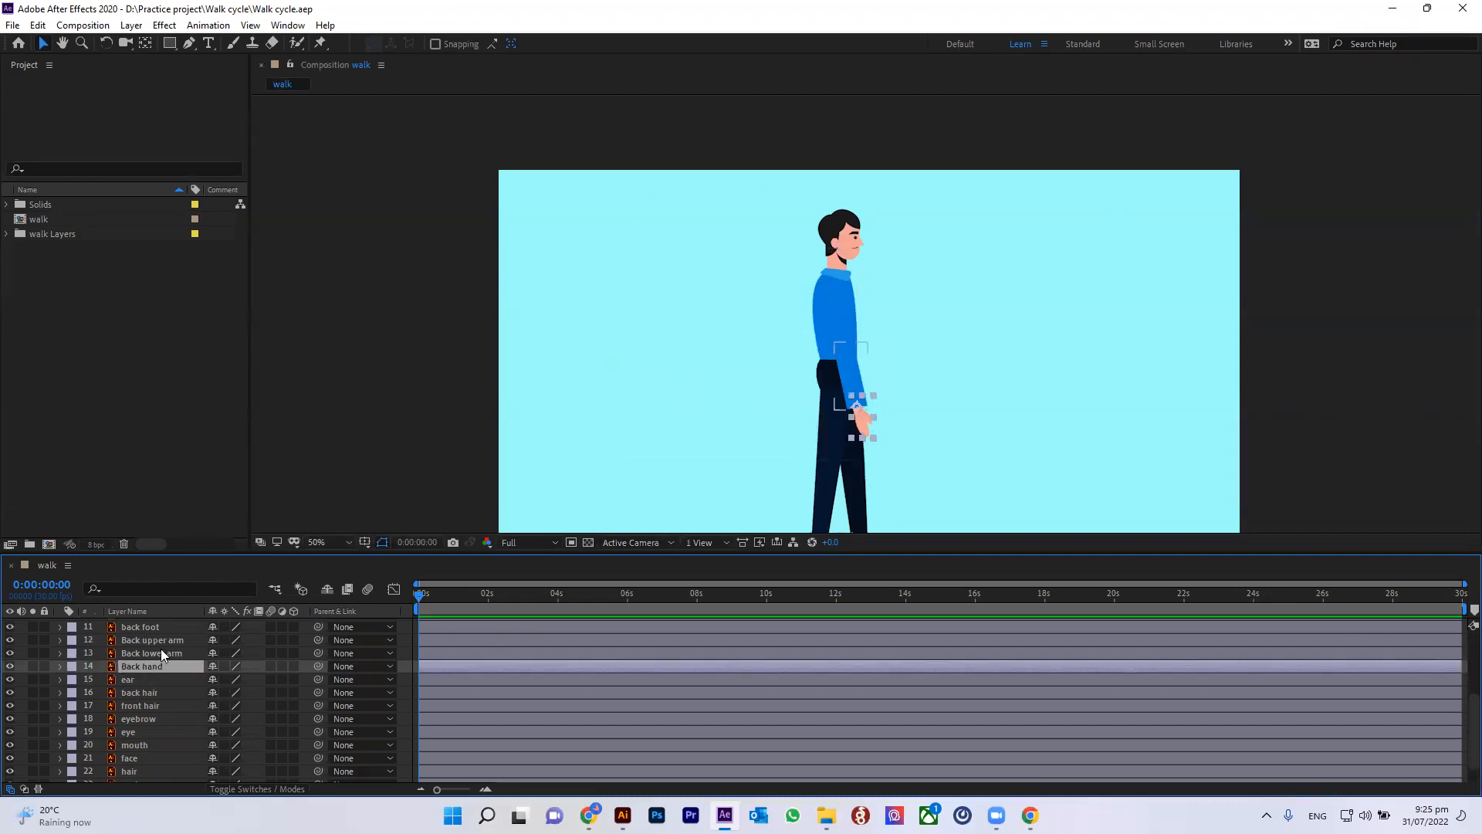
pyautogui.keyDown('shift'); pyautogui.click(162, 636); pyautogui.keyUp('shift')
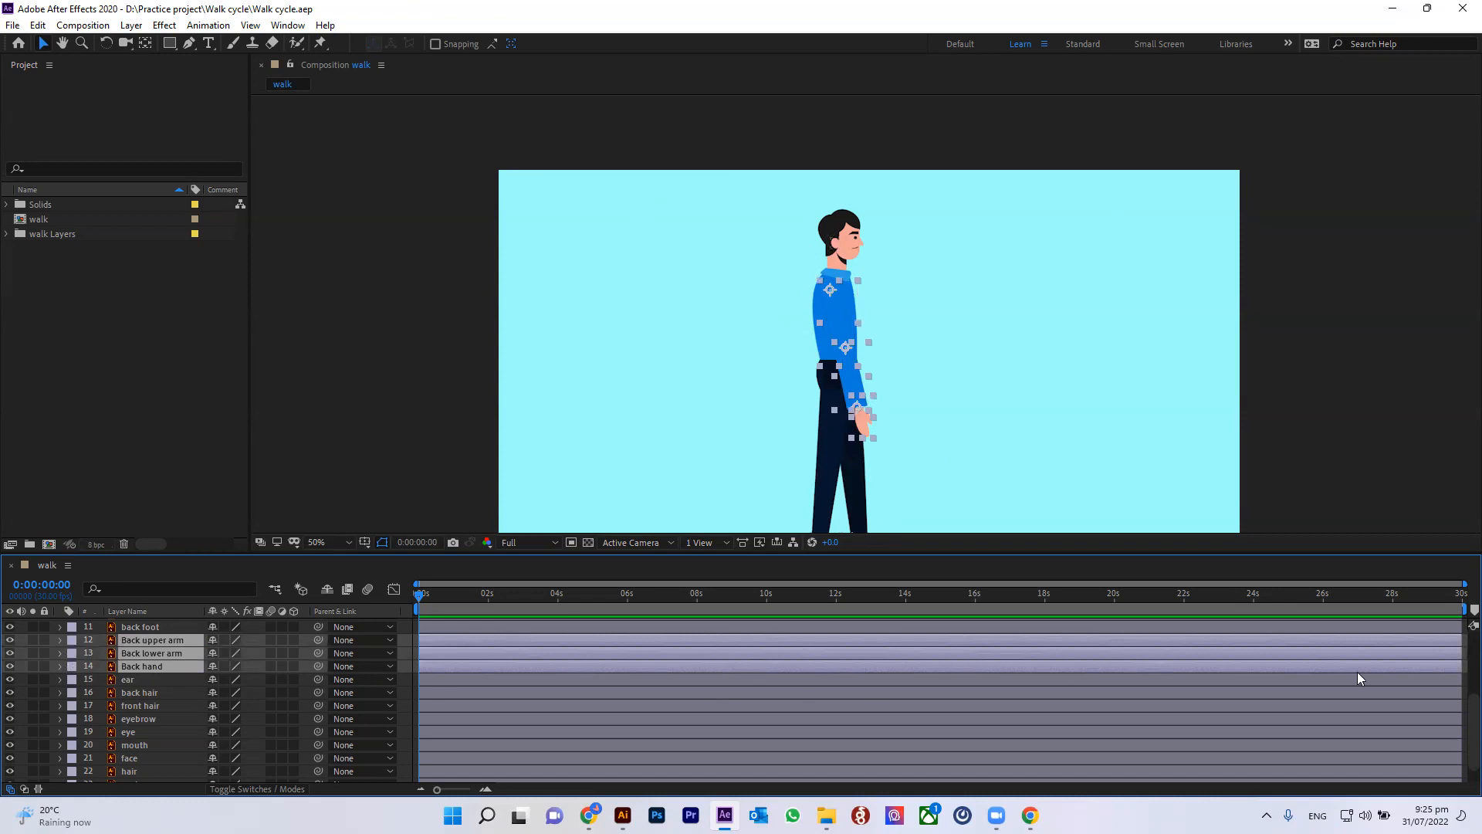
pyautogui.click(69, 642)
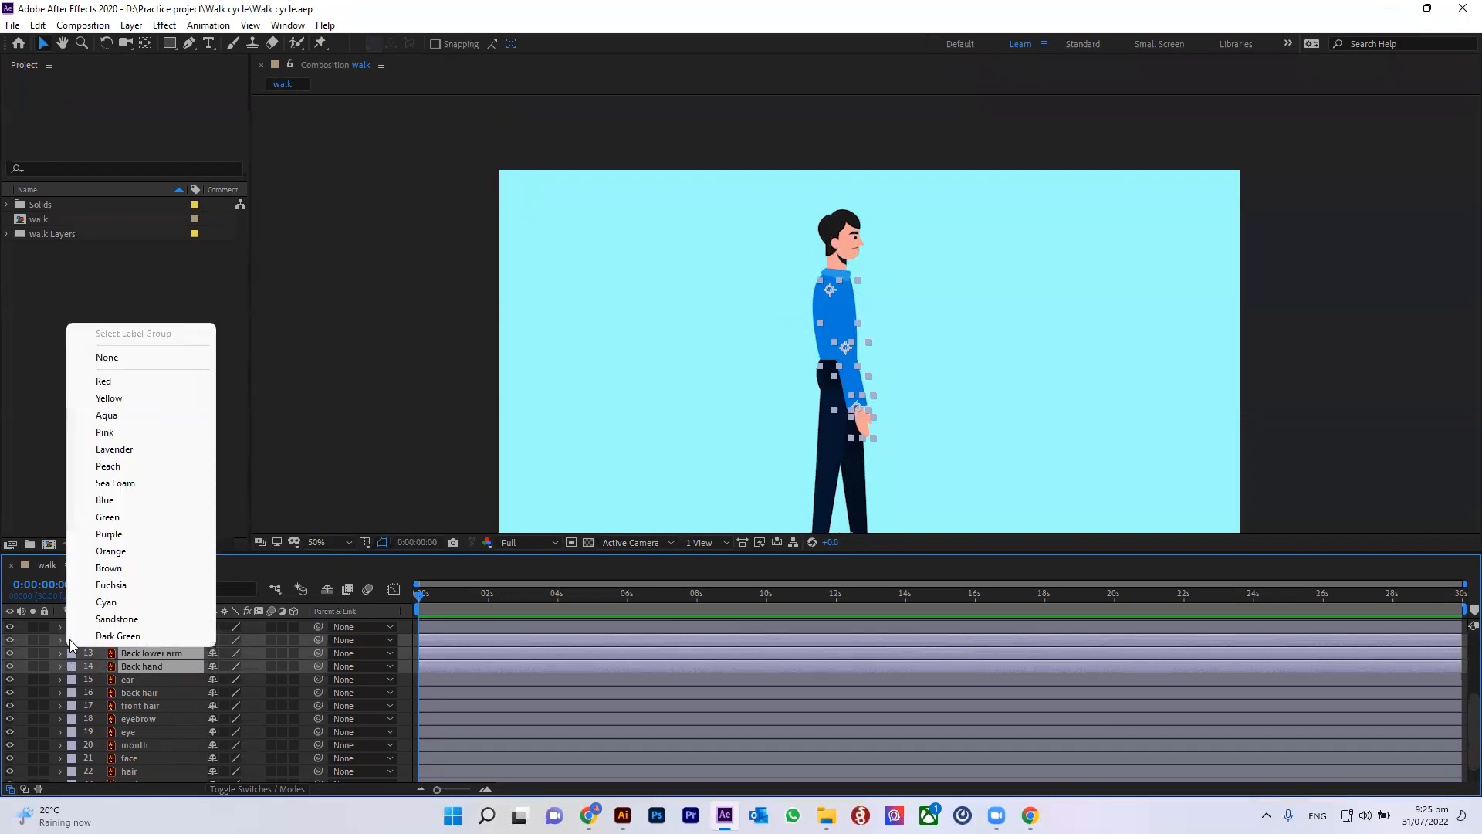
pyautogui.click(145, 382)
# Step: Give the front upper arm, lower arm and hand layers a Pink label
pyautogui.click(140, 692)
pyautogui.scroll(5, 142, 691)
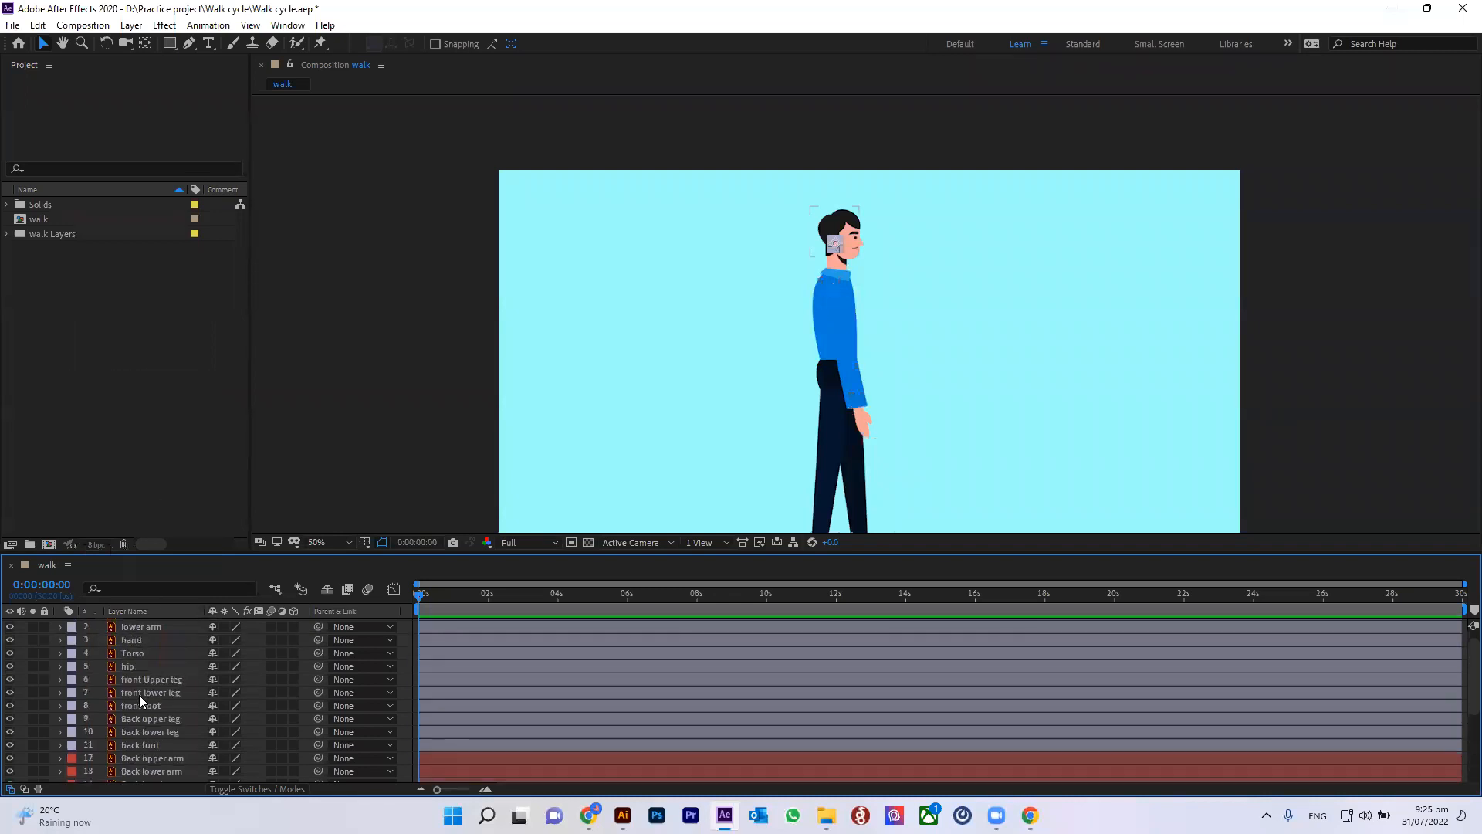
pyautogui.click(136, 625)
pyautogui.keyDown('shift'); pyautogui.click(136, 652); pyautogui.keyUp('shift')
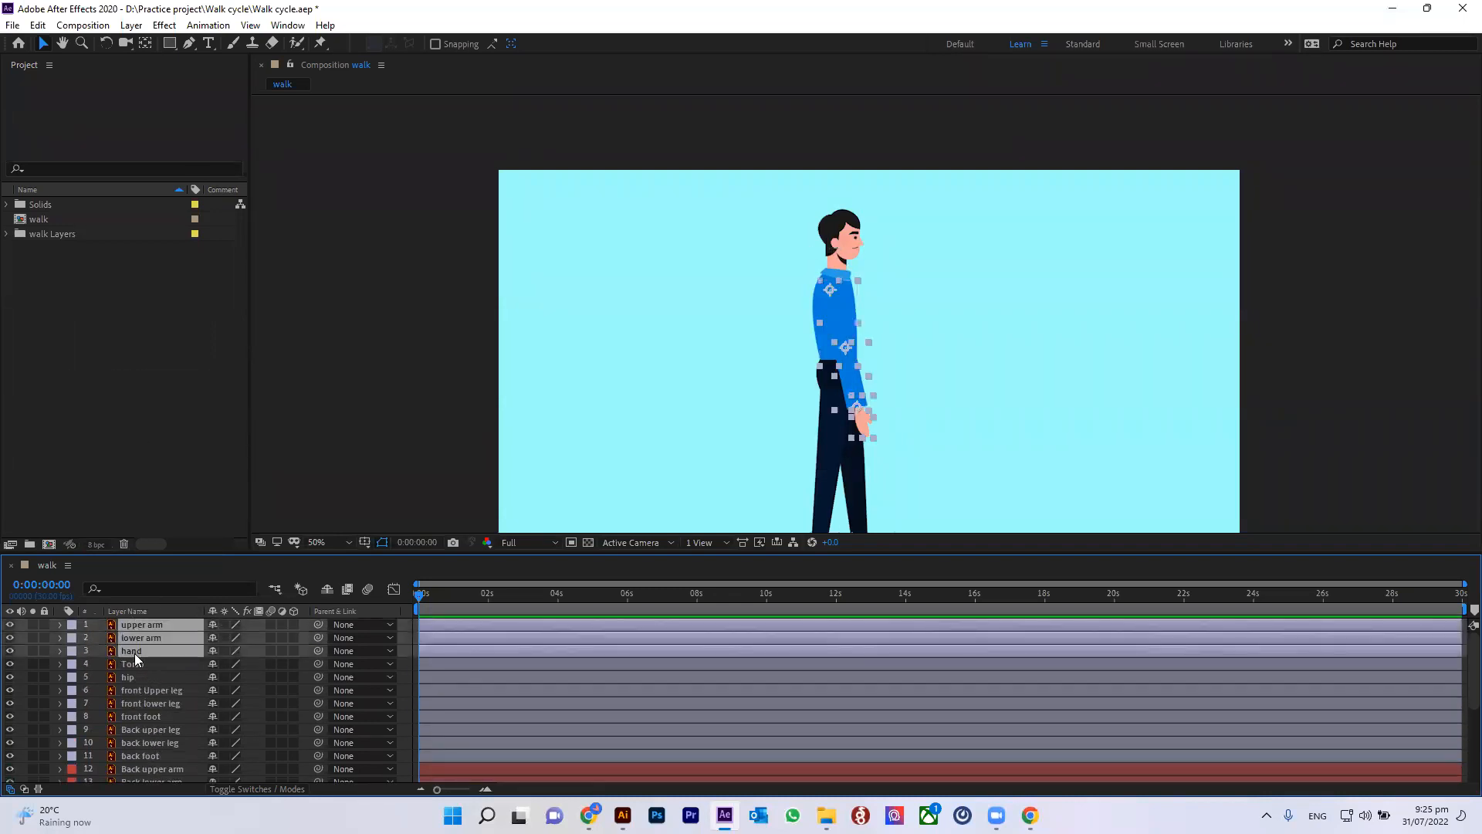
pyautogui.click(72, 638)
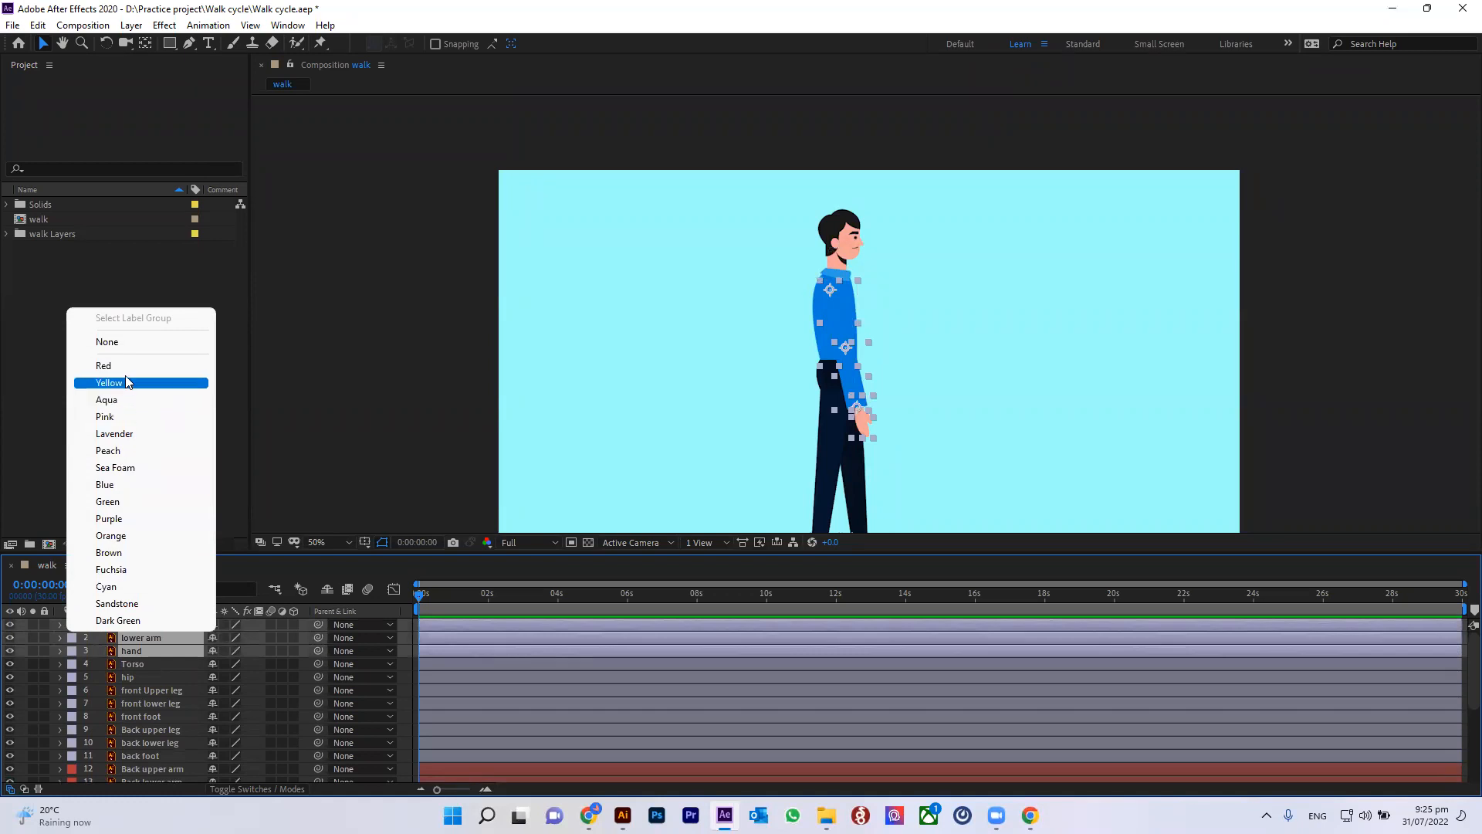
pyautogui.click(115, 416)
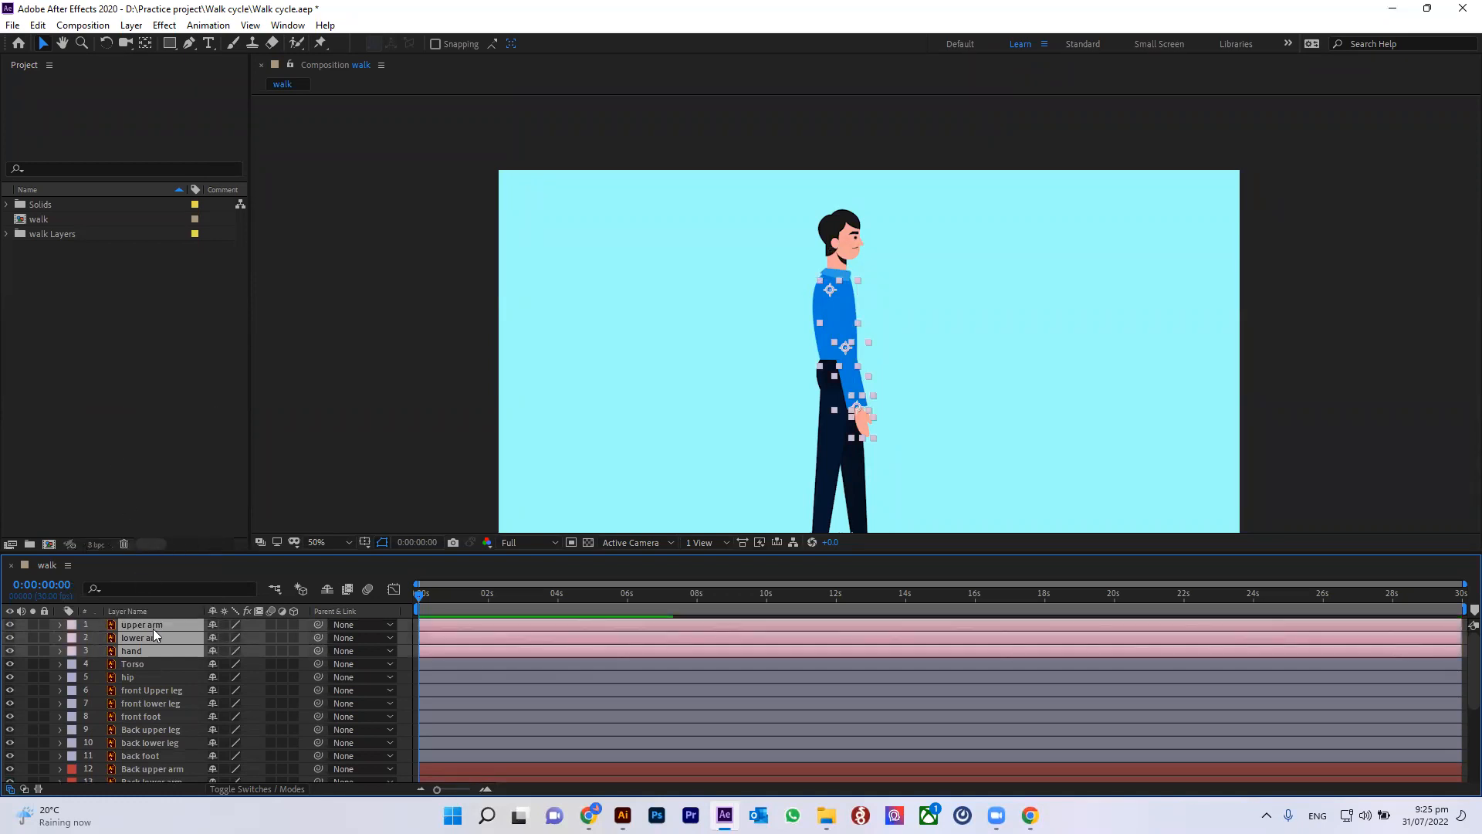
# Step: Give the Torso layer a Yellow label and the hip layer an Aqua label
pyautogui.click(139, 665)
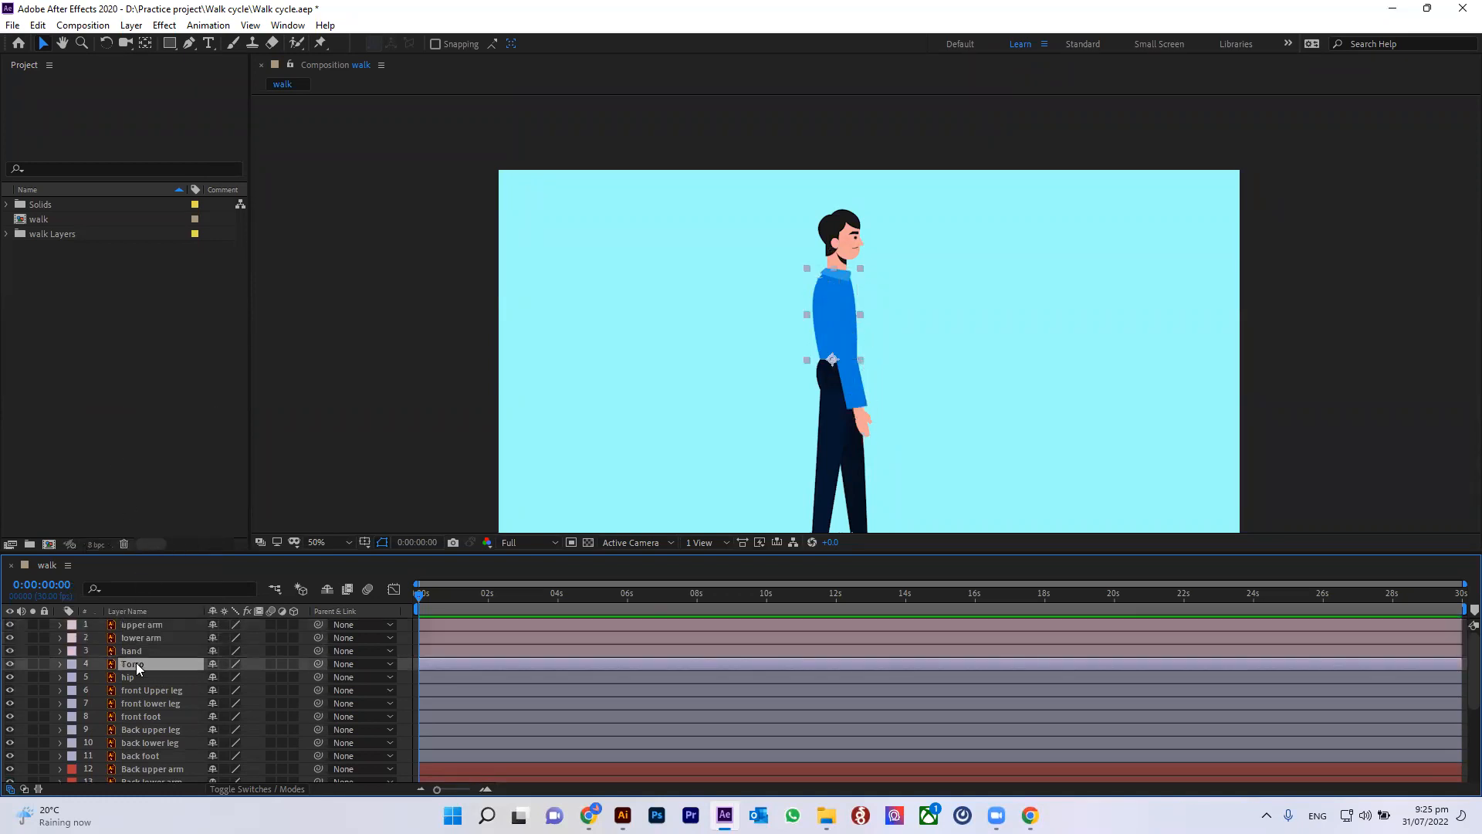
pyautogui.click(72, 664)
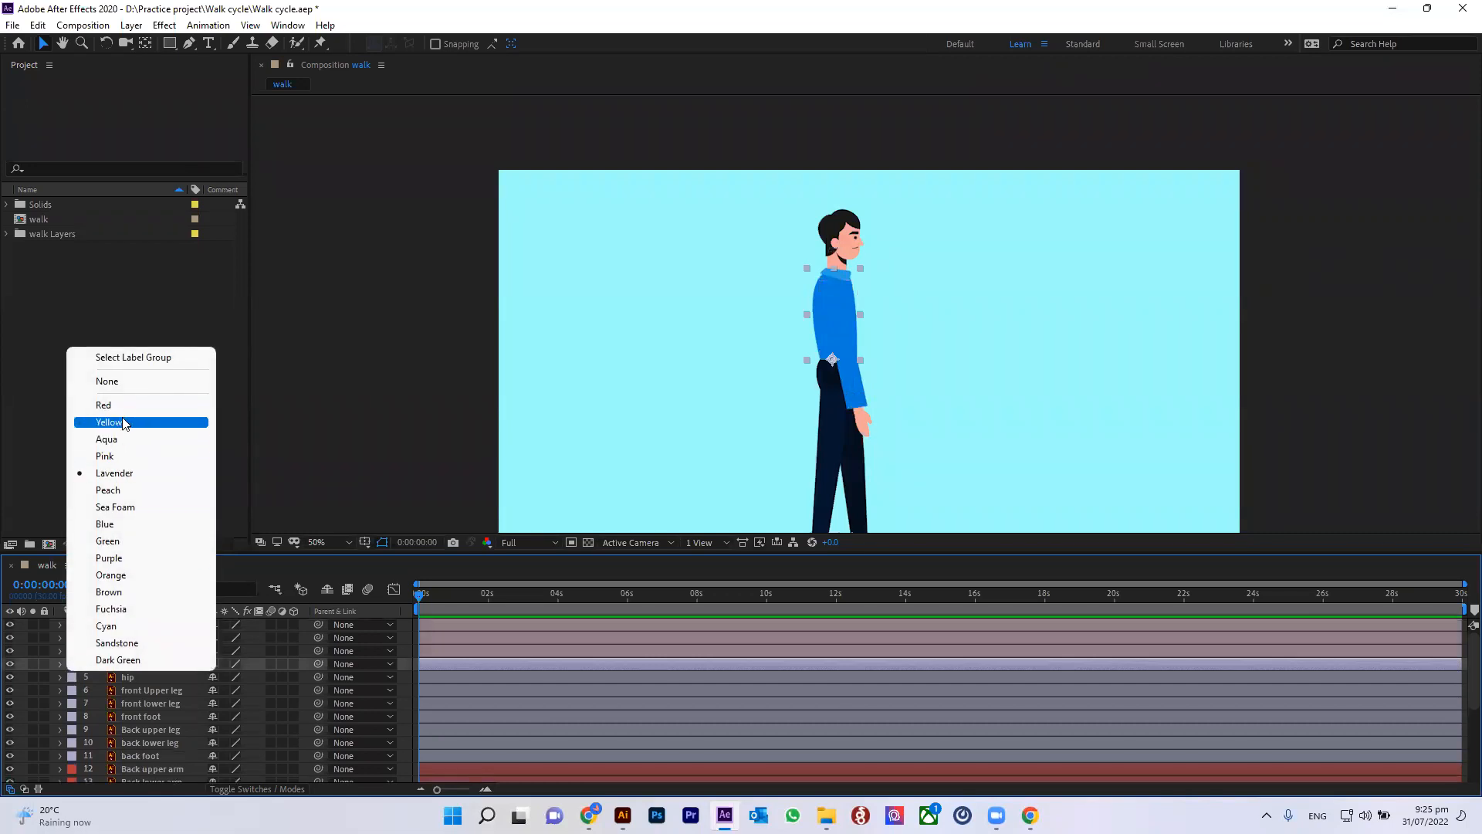
pyautogui.click(123, 421)
pyautogui.click(128, 677)
pyautogui.click(71, 679)
pyautogui.click(127, 453)
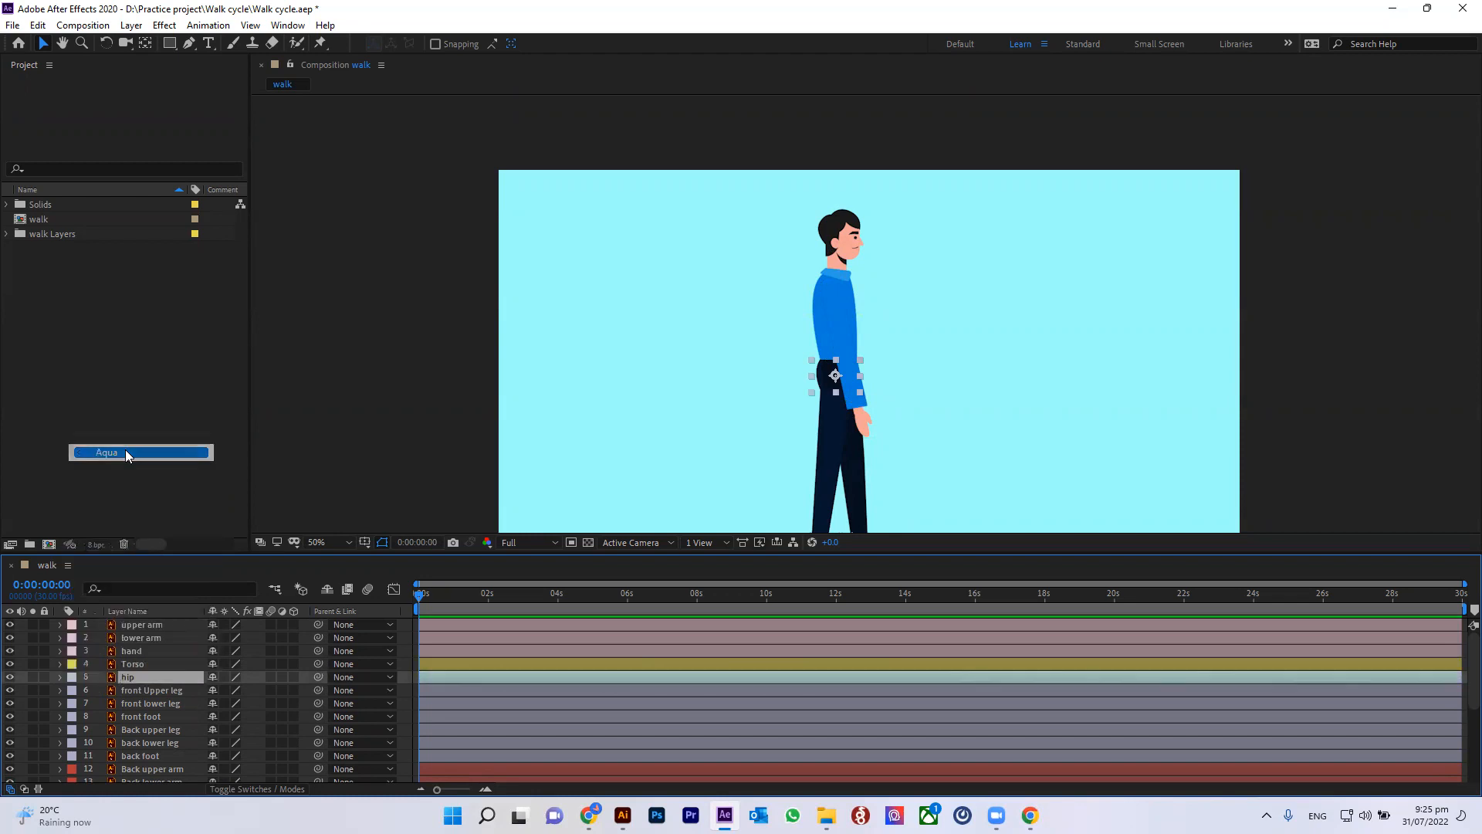
# Step: Give the front upper leg, front lower leg and front foot layers a Lavender label
pyautogui.click(141, 690)
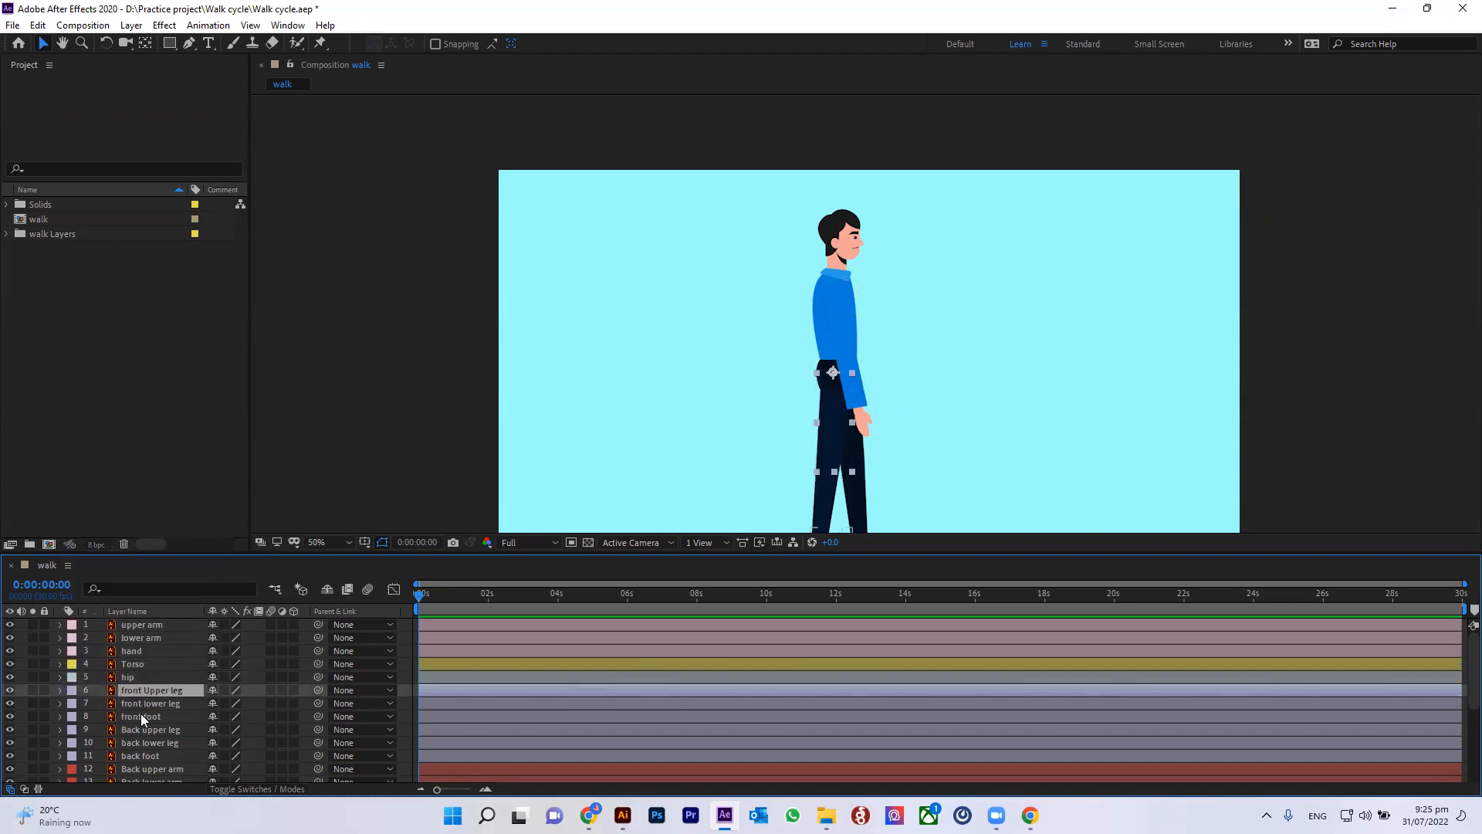
pyautogui.keyDown('shift'); pyautogui.click(141, 717); pyautogui.keyUp('shift')
pyautogui.click(72, 716)
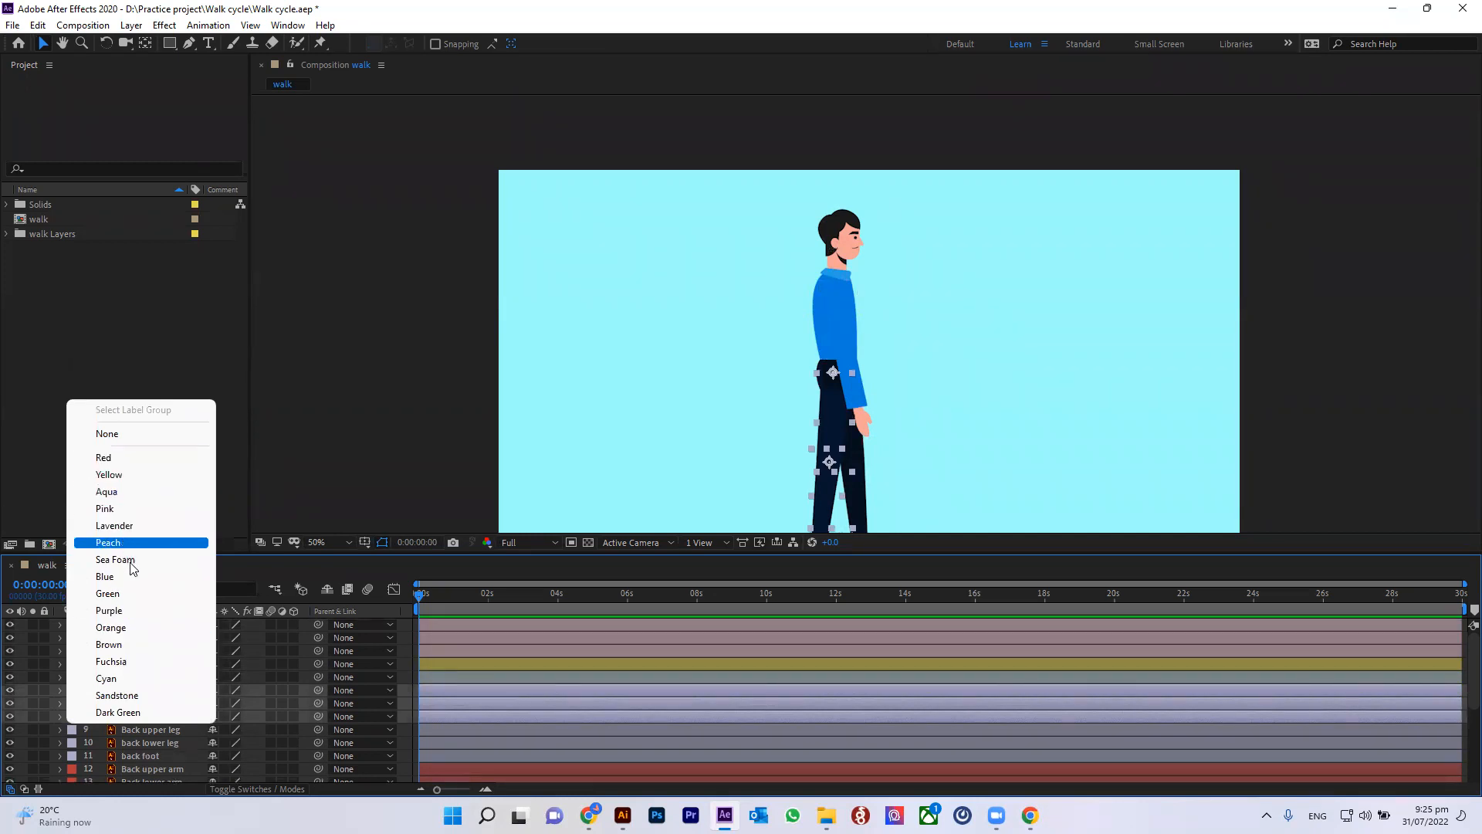
pyautogui.click(155, 525)
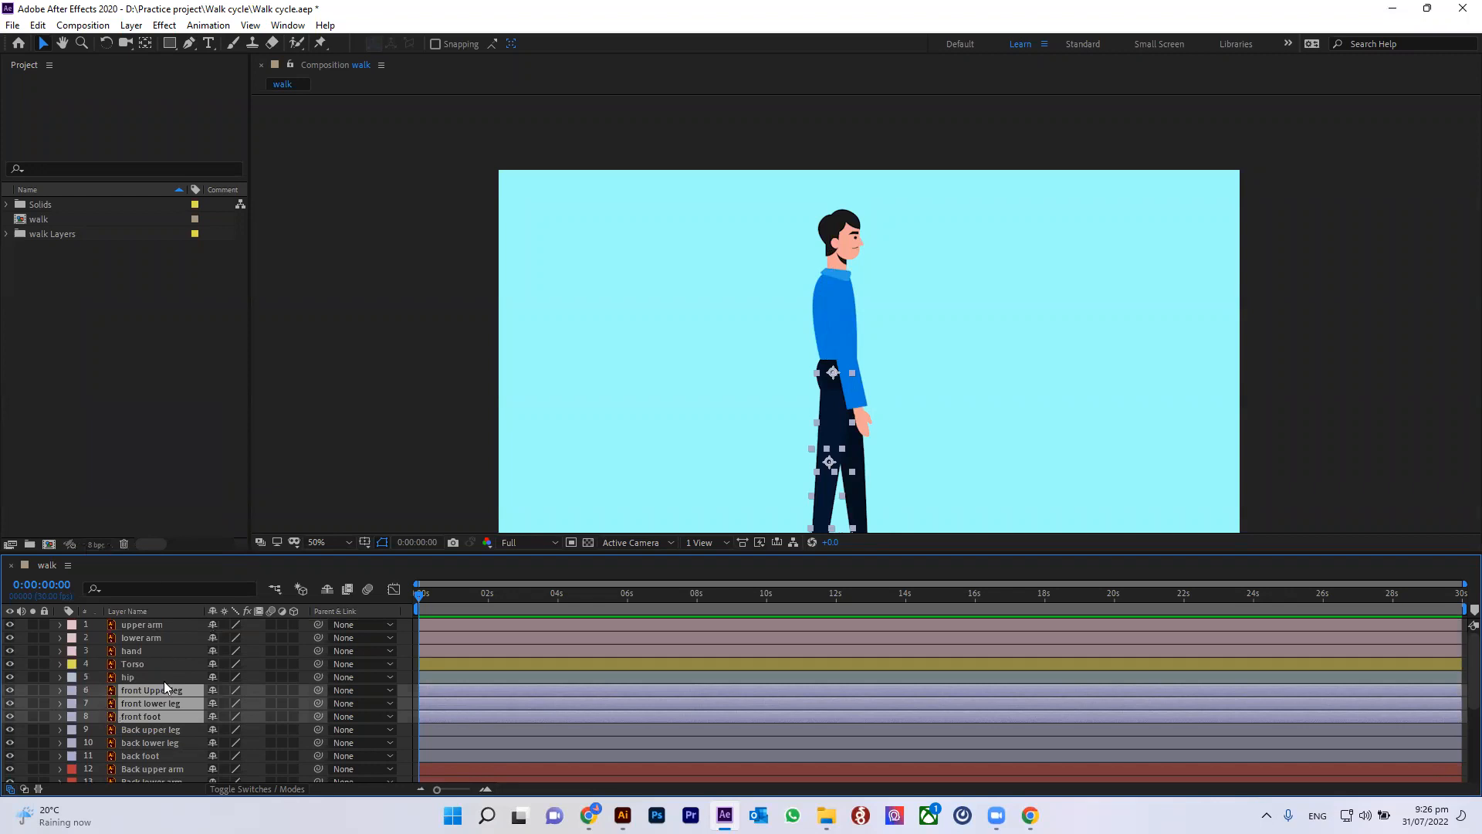
# Step: Give the back upper leg, back lower leg and back foot layers a Sea Foam label
pyautogui.click(143, 730)
pyautogui.keyDown('shift'); pyautogui.click(141, 755); pyautogui.keyUp('shift')
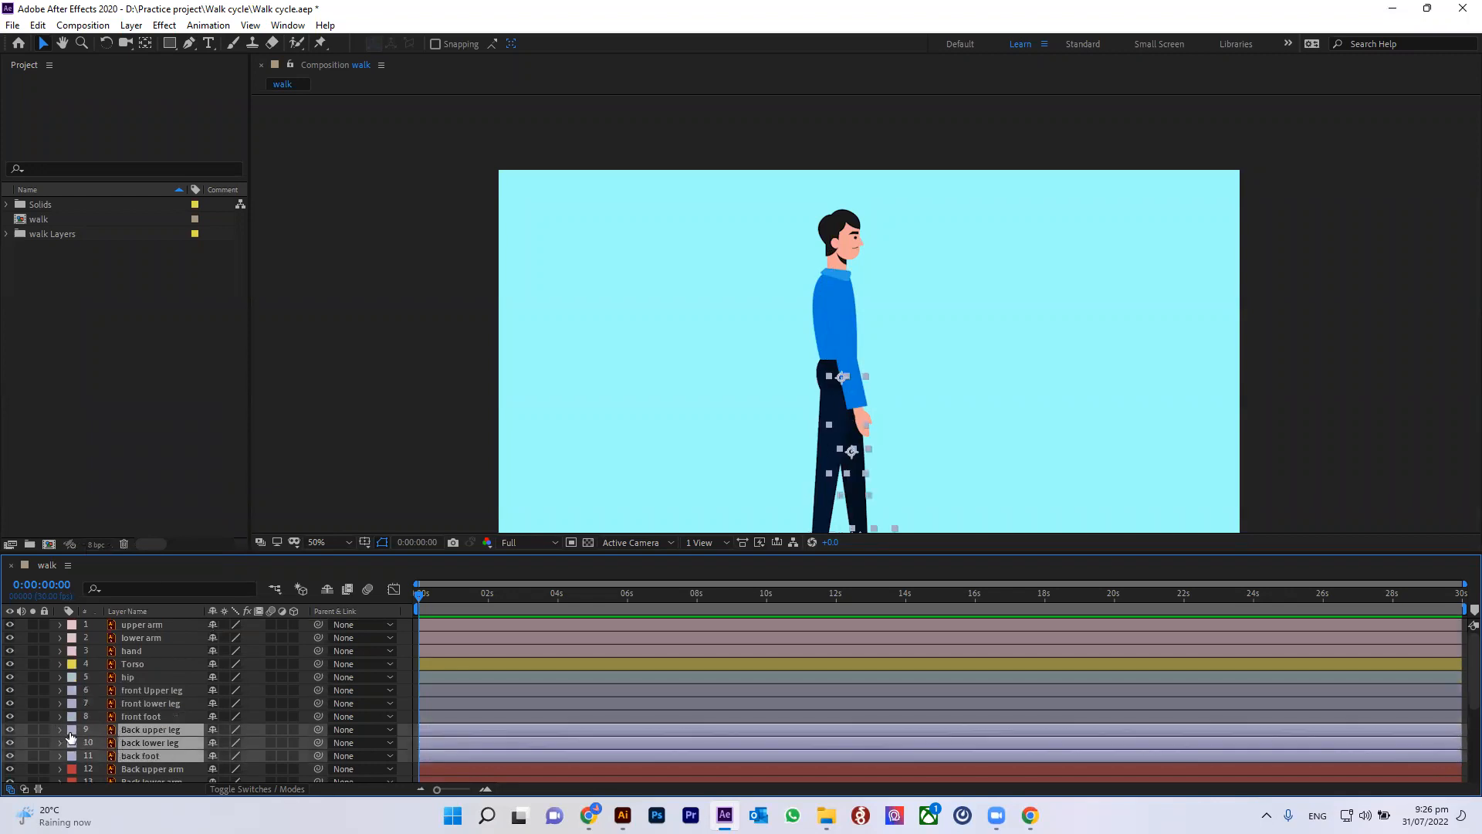
pyautogui.click(70, 737)
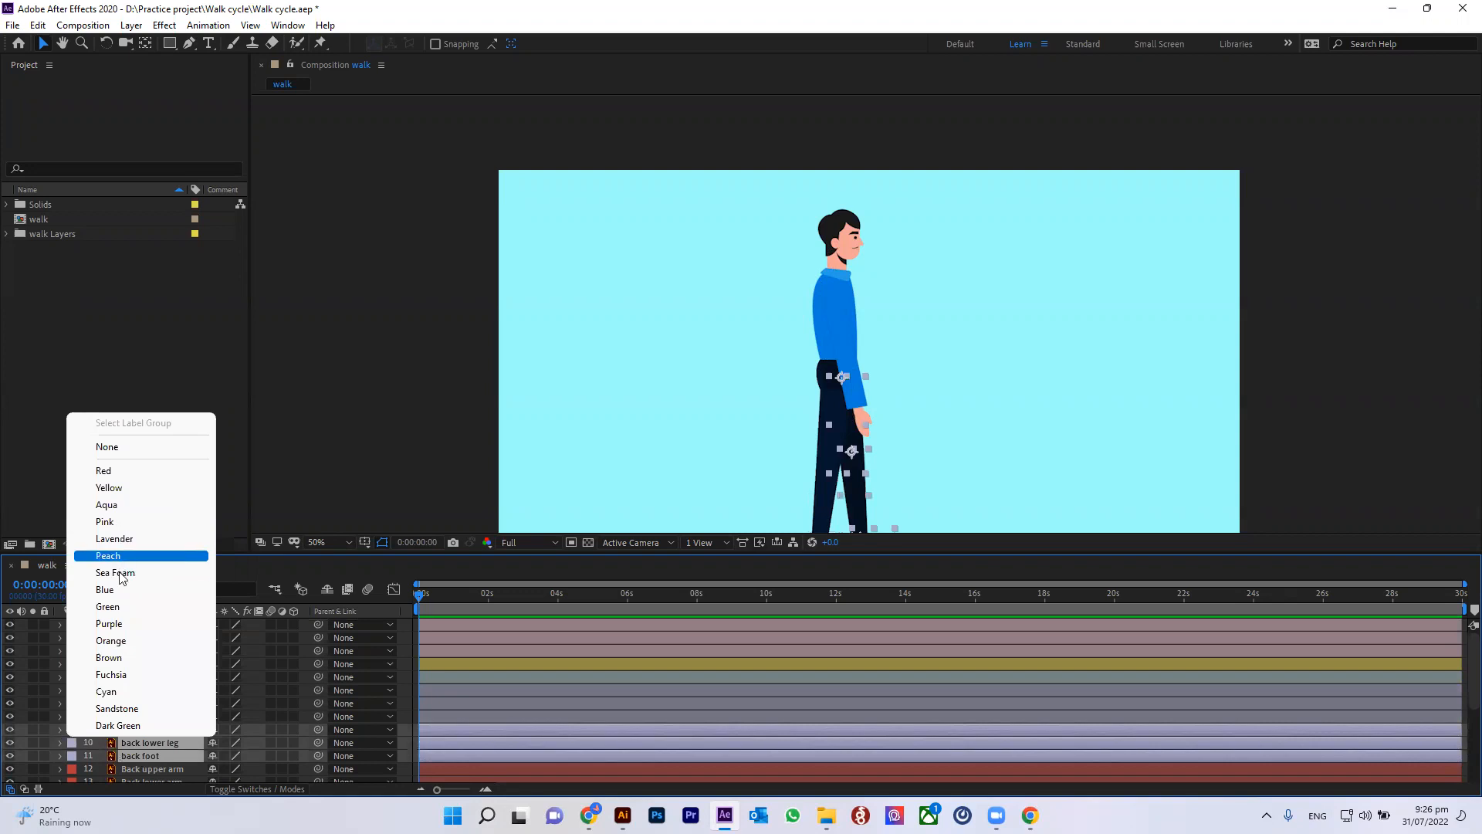
pyautogui.click(116, 572)
# Step: Give all head layers from ear down to neck a Cyan label
pyautogui.scroll(-1, 185, 699)
pyautogui.scroll(-3, 183, 701)
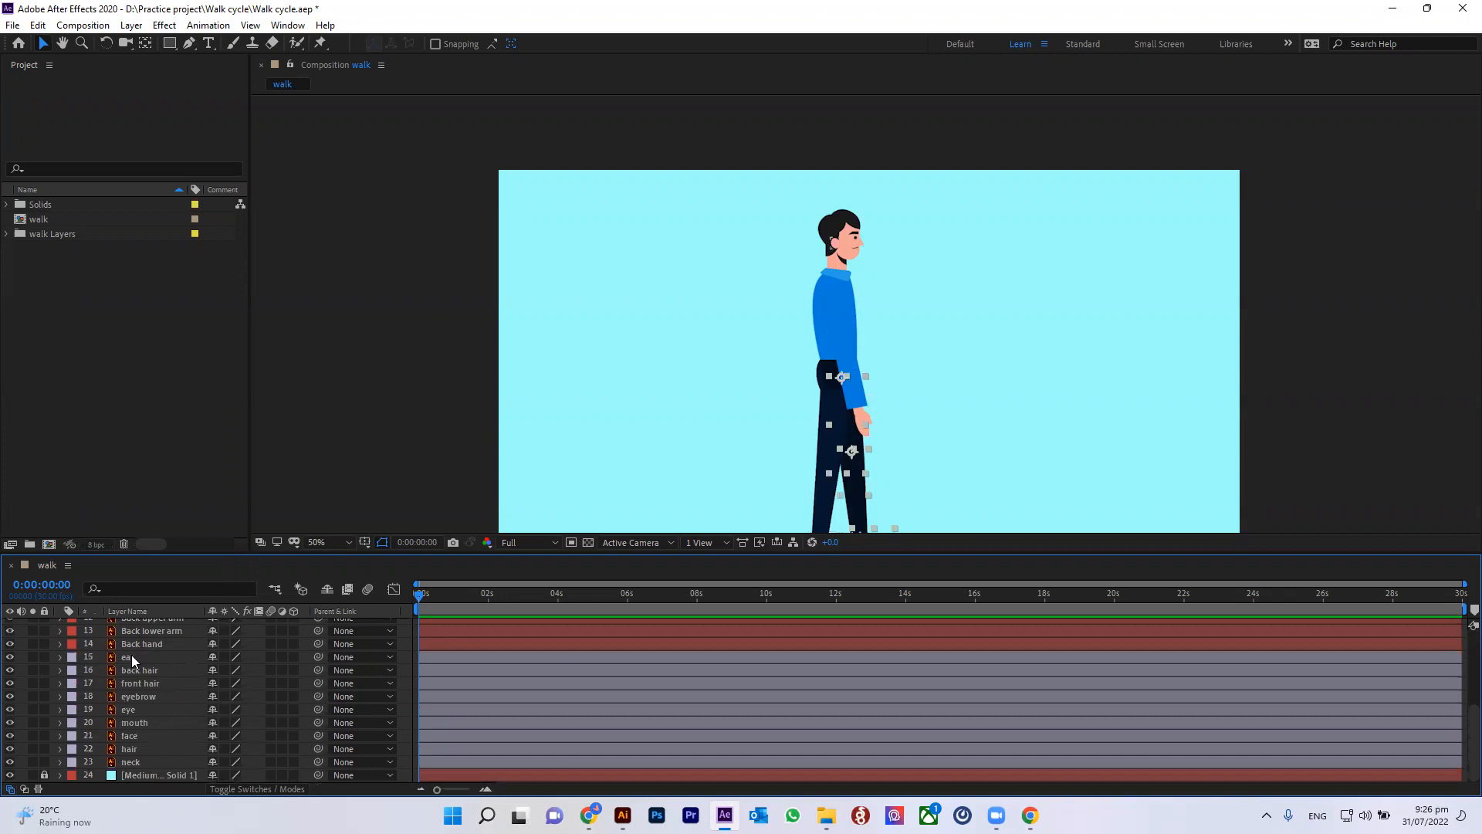
pyautogui.click(131, 656)
pyautogui.click(142, 671)
pyautogui.click(142, 696)
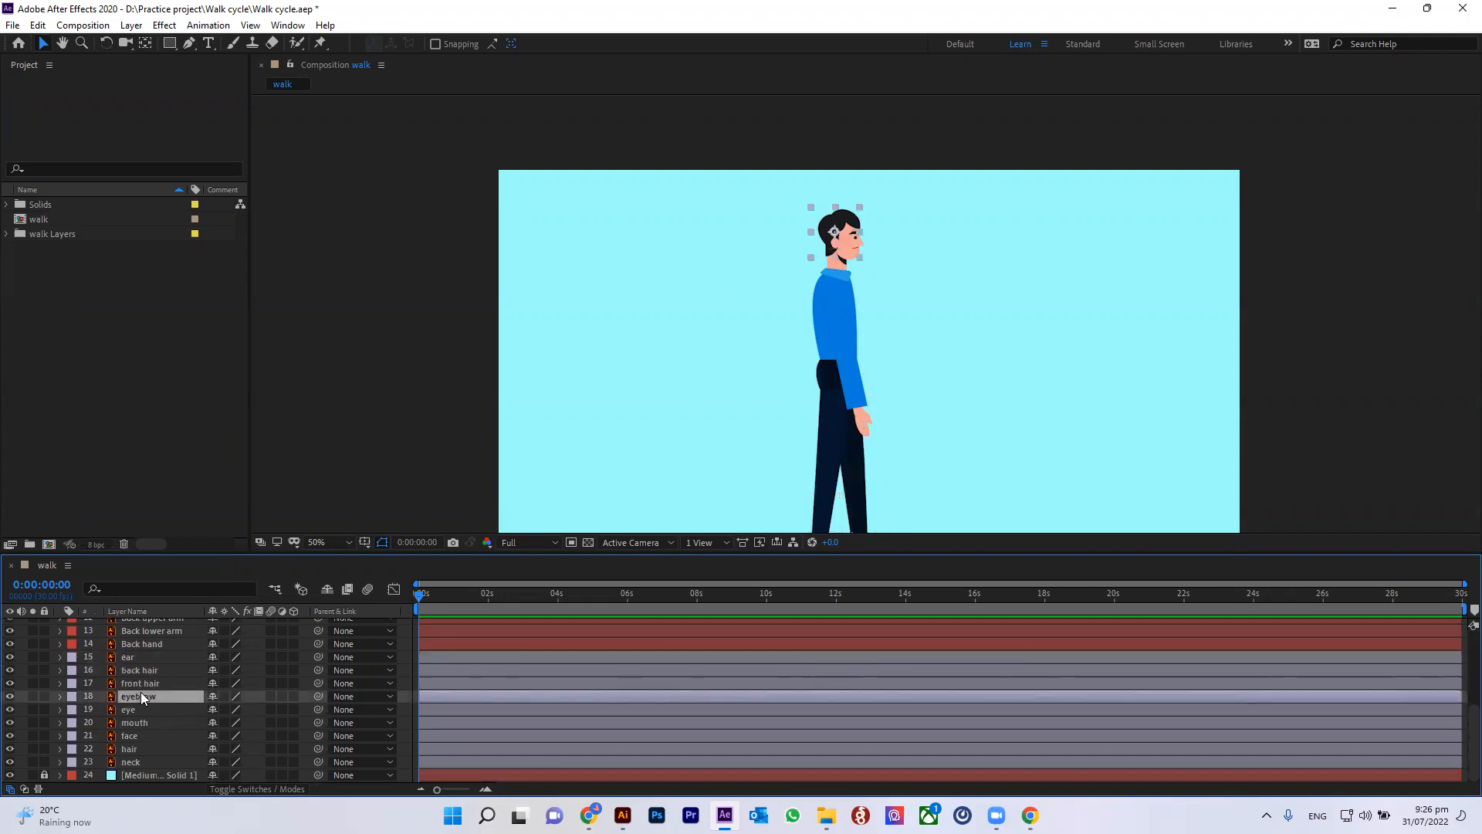
pyautogui.click(141, 710)
pyautogui.click(137, 725)
pyautogui.click(145, 748)
pyautogui.click(144, 762)
pyautogui.keyDown('shift'); pyautogui.click(143, 659); pyautogui.keyUp('shift')
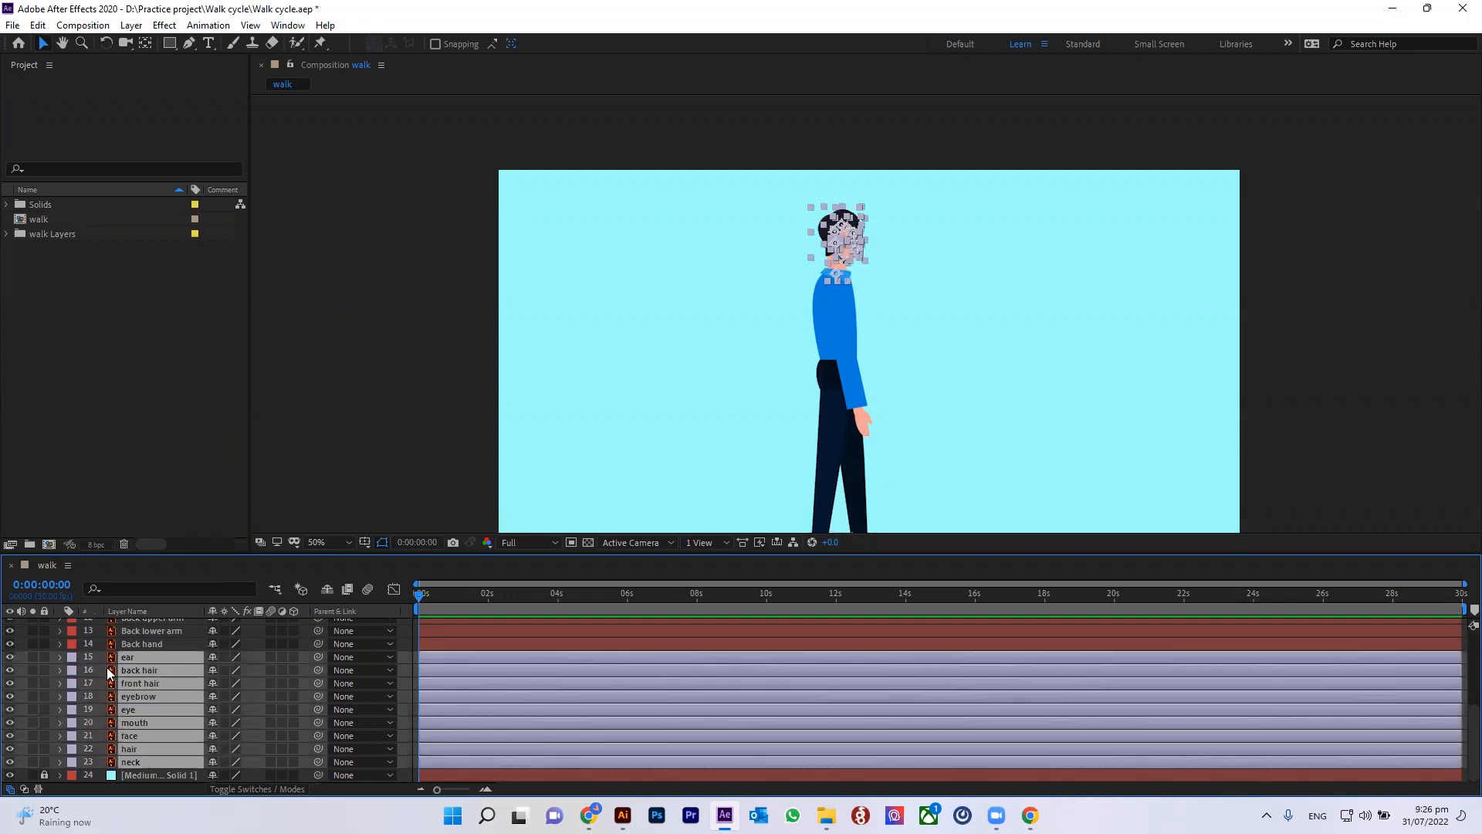
pyautogui.click(69, 658)
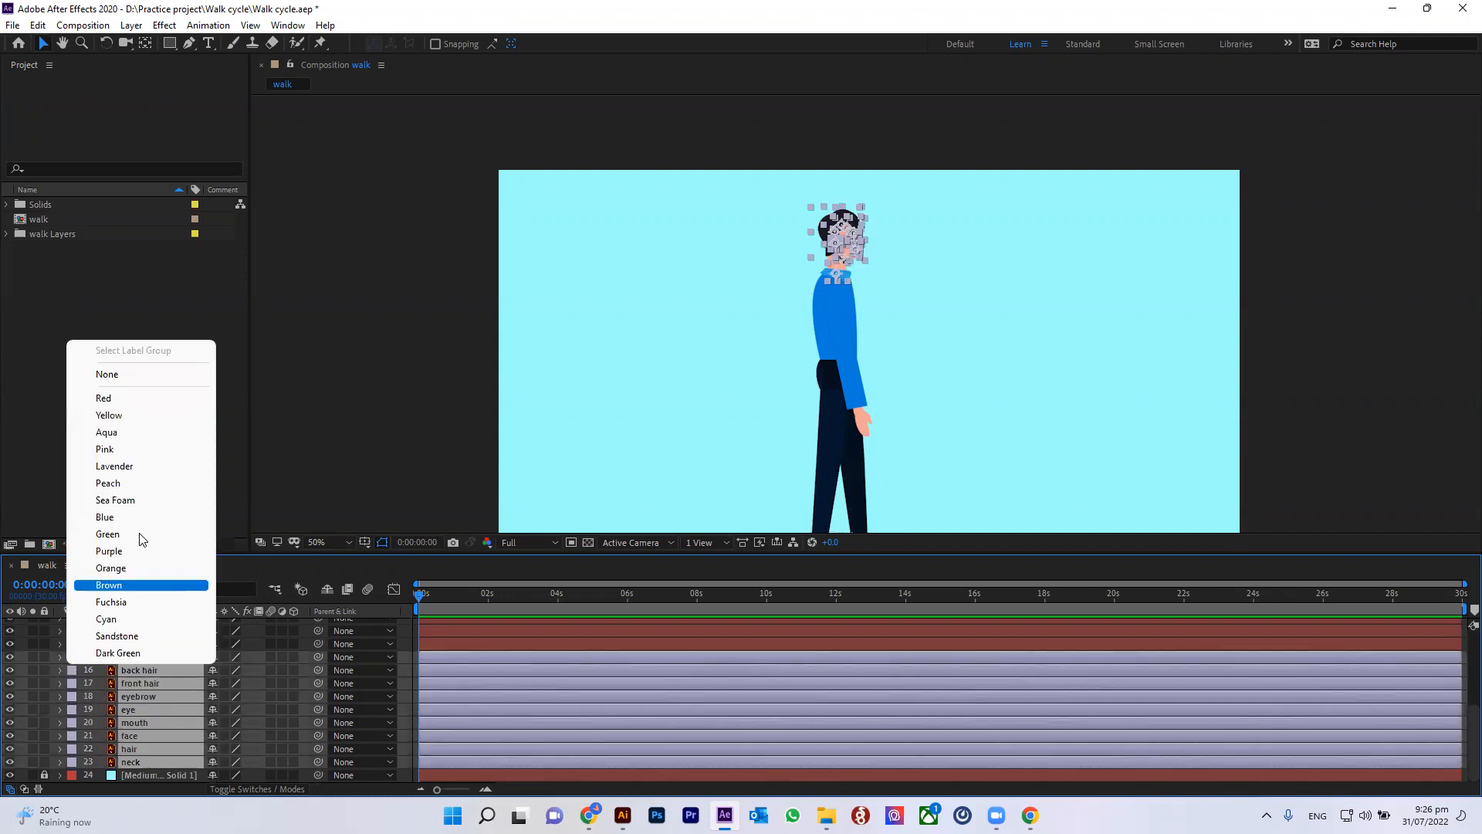
pyautogui.click(135, 586)
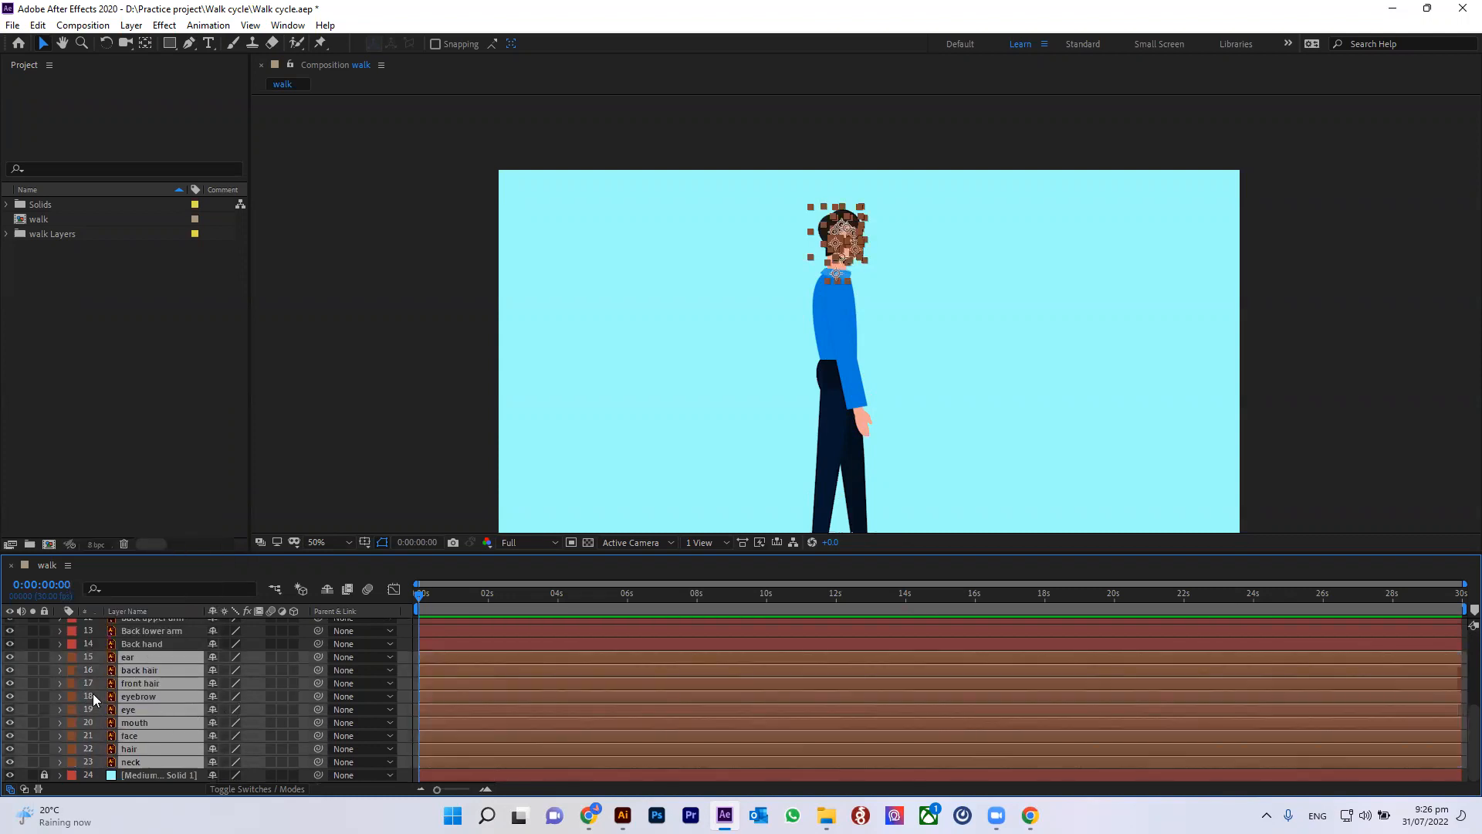
pyautogui.click(71, 678)
pyautogui.click(139, 625)
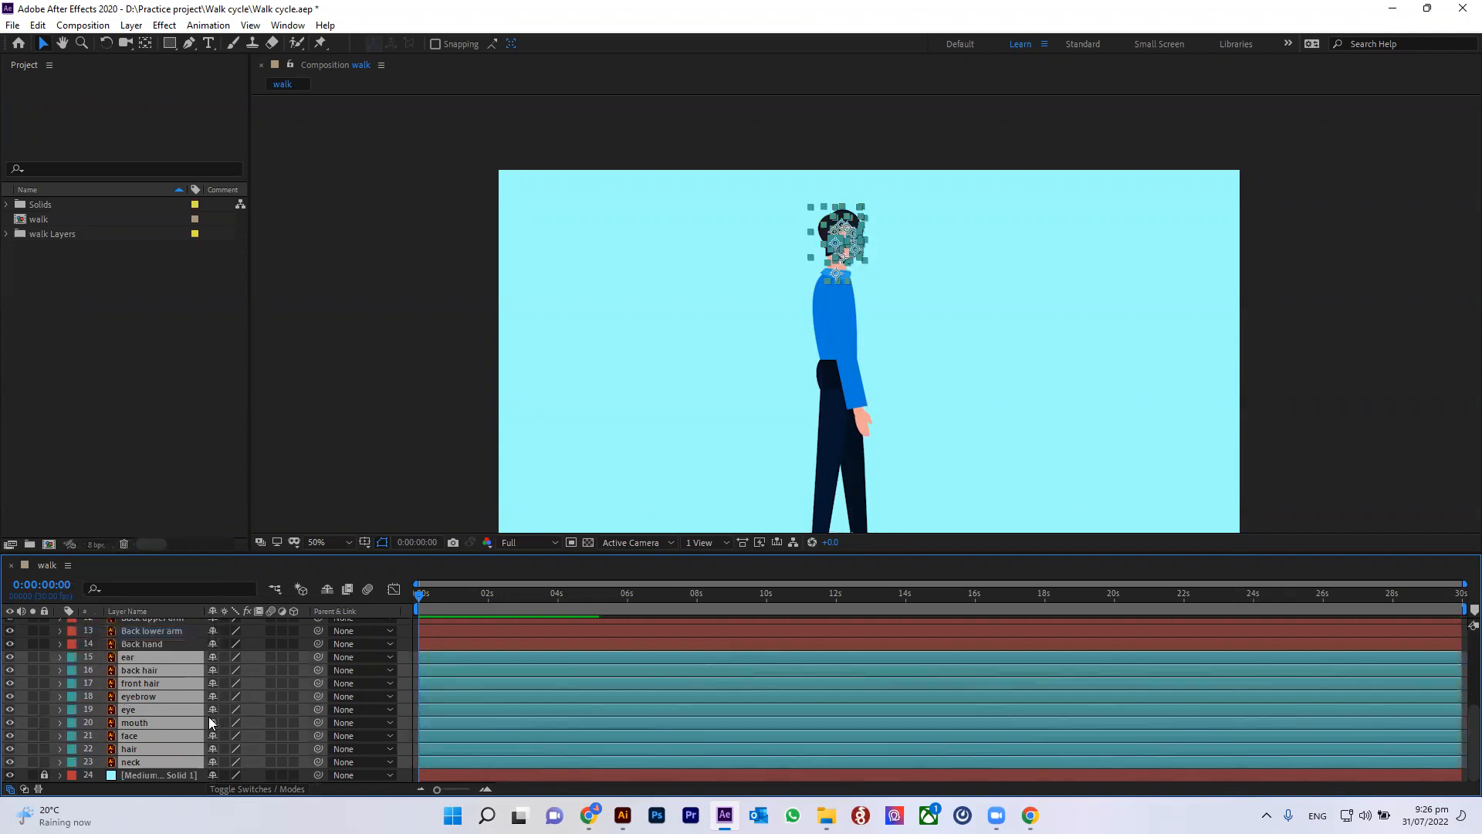
# Step: Save the project and move the current time to about 1 second 13 frames
pyautogui.scroll(5, 548, 722)
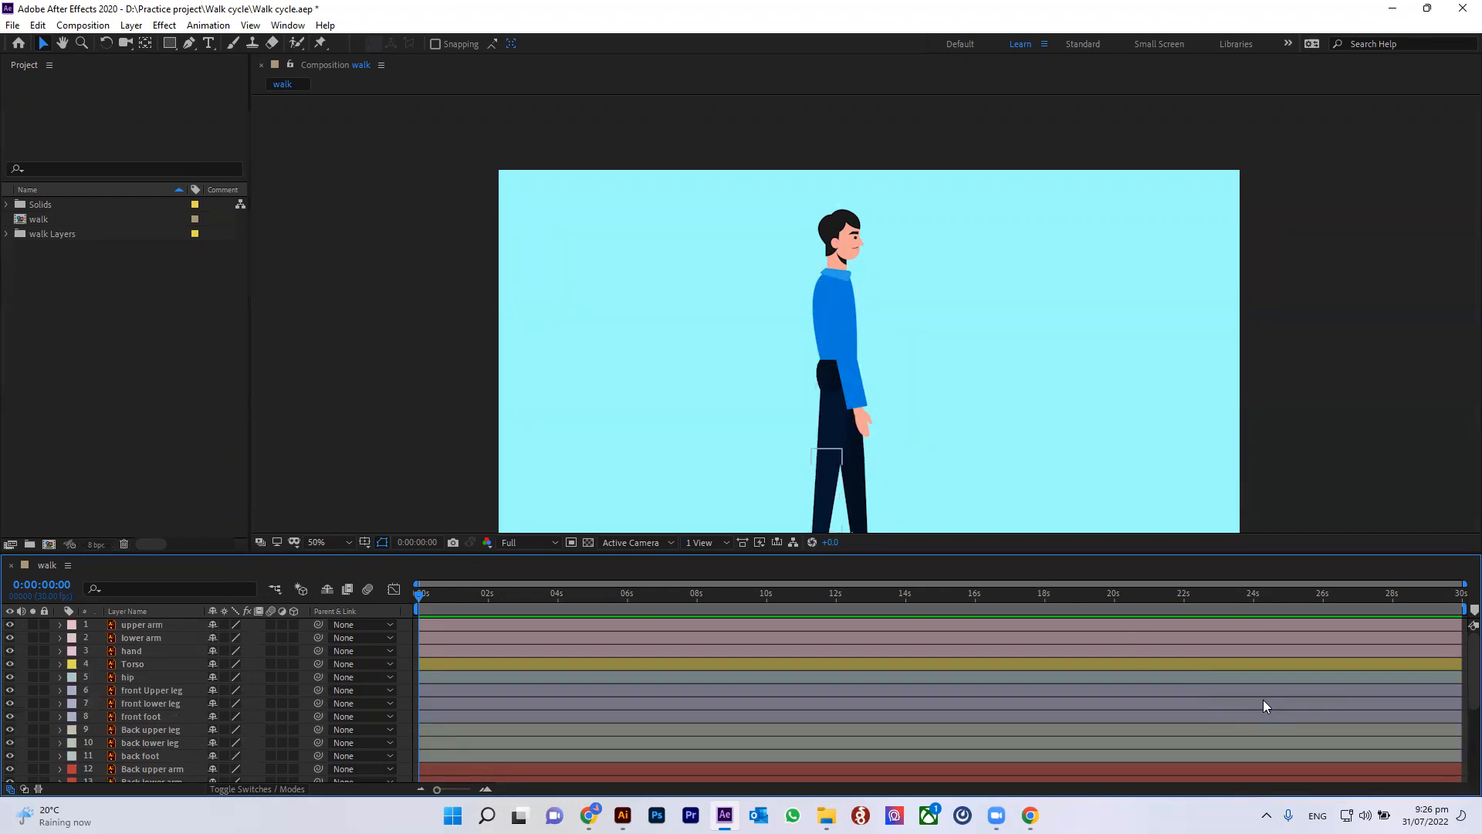
pyautogui.hotkey('ctrl', 's')
pyautogui.press(',')
pyautogui.press('.')
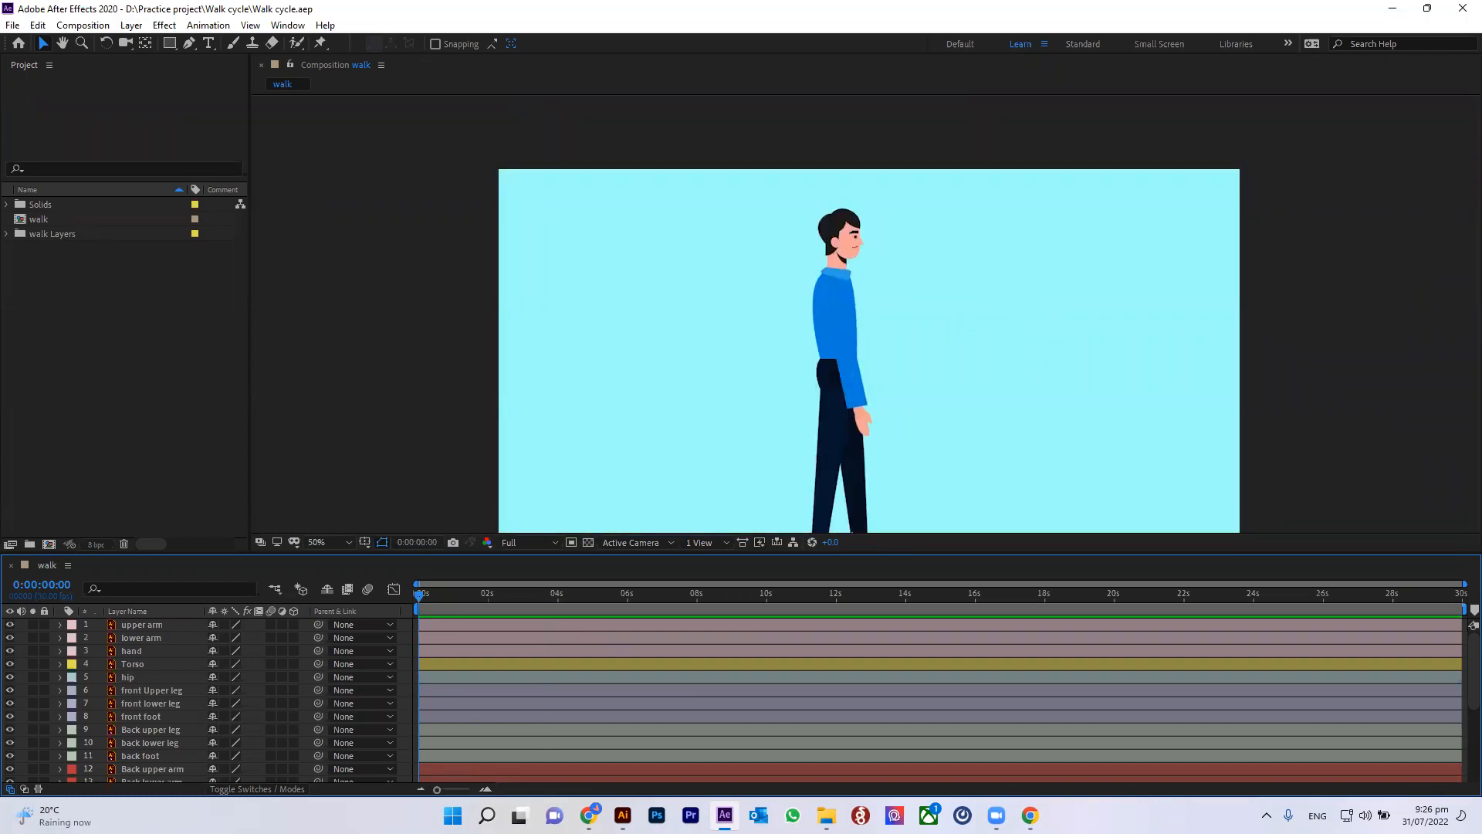
pyautogui.press('space')
pyautogui.moveTo(982, 394); pyautogui.dragTo(954, 329)
pyautogui.moveTo(588, 595); pyautogui.dragTo(468, 600)
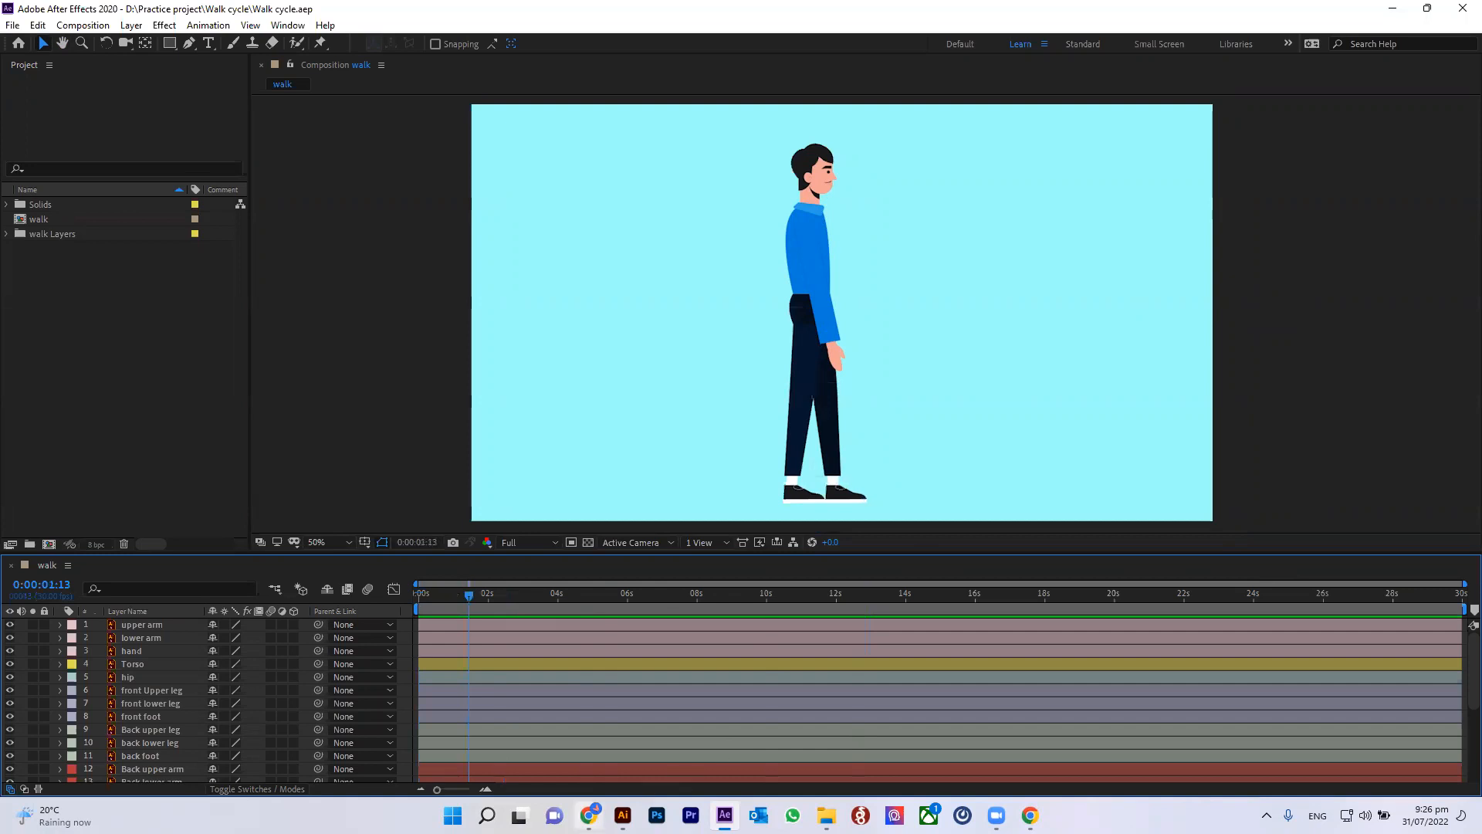
# Step: Switch to the browser and browse image search results for walk cycle poses
pyautogui.click(589, 815)
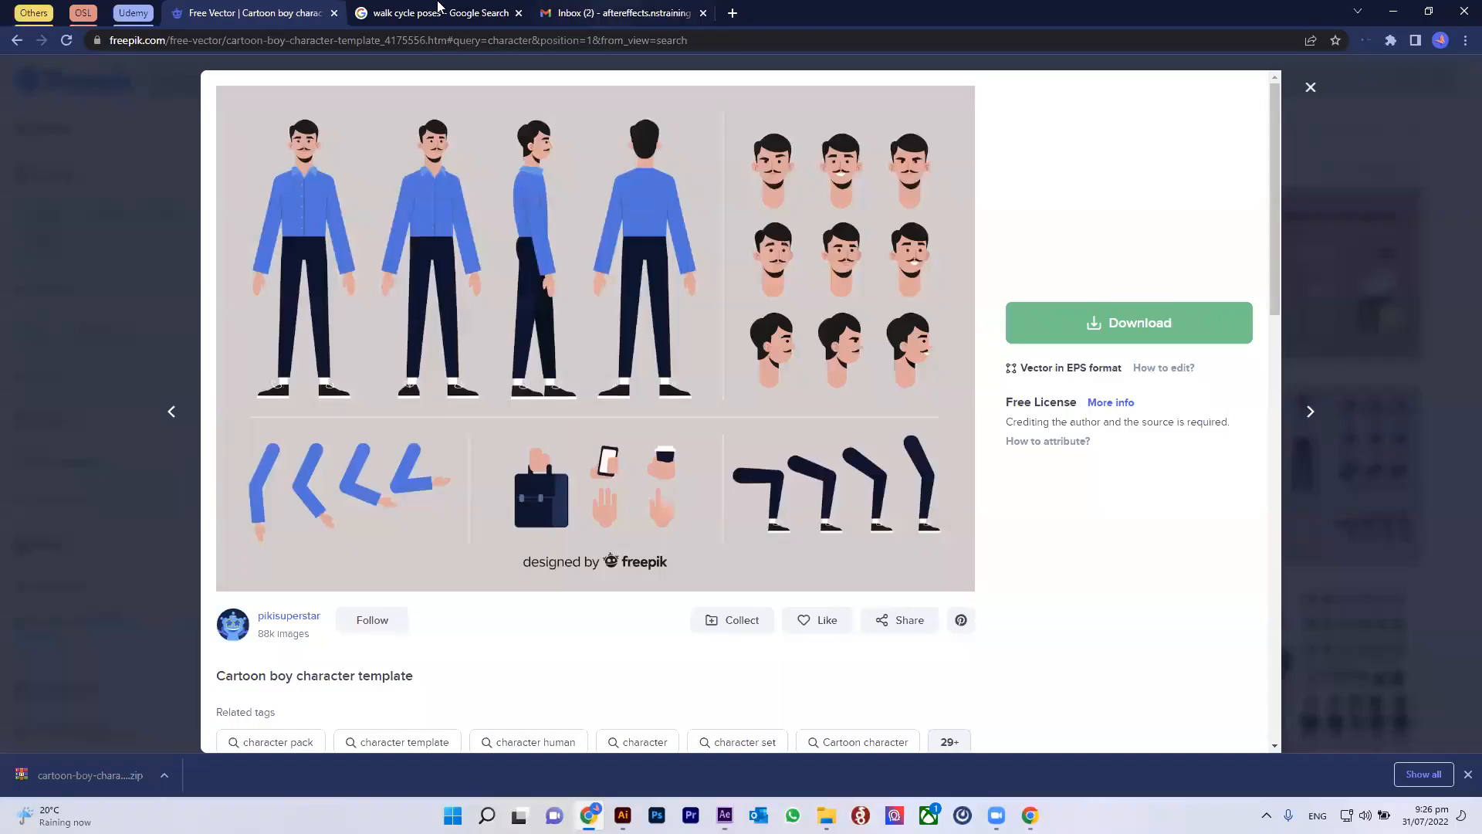
pyautogui.click(439, 9)
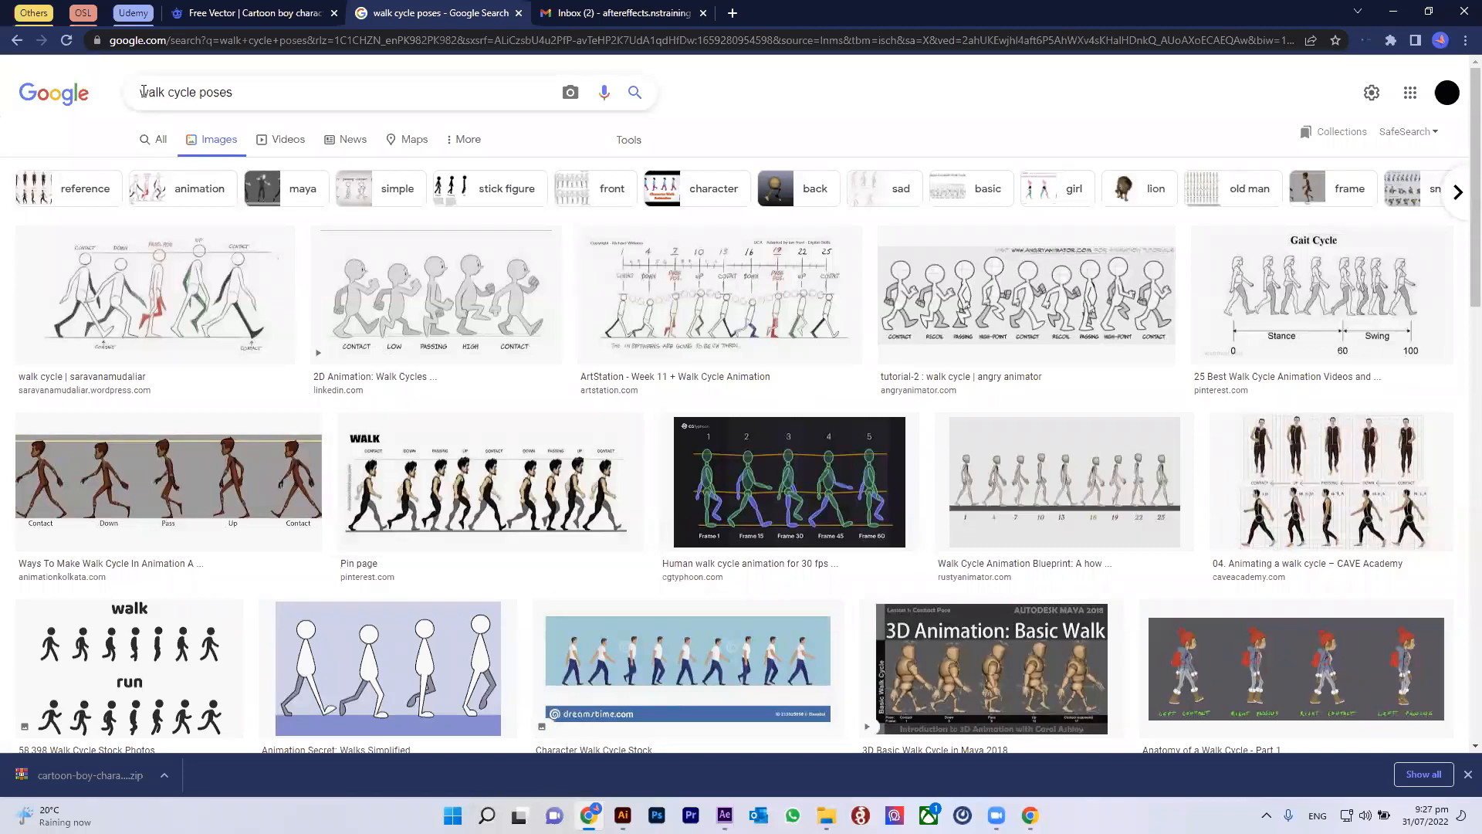
pyautogui.moveTo(143, 92); pyautogui.dragTo(306, 92)
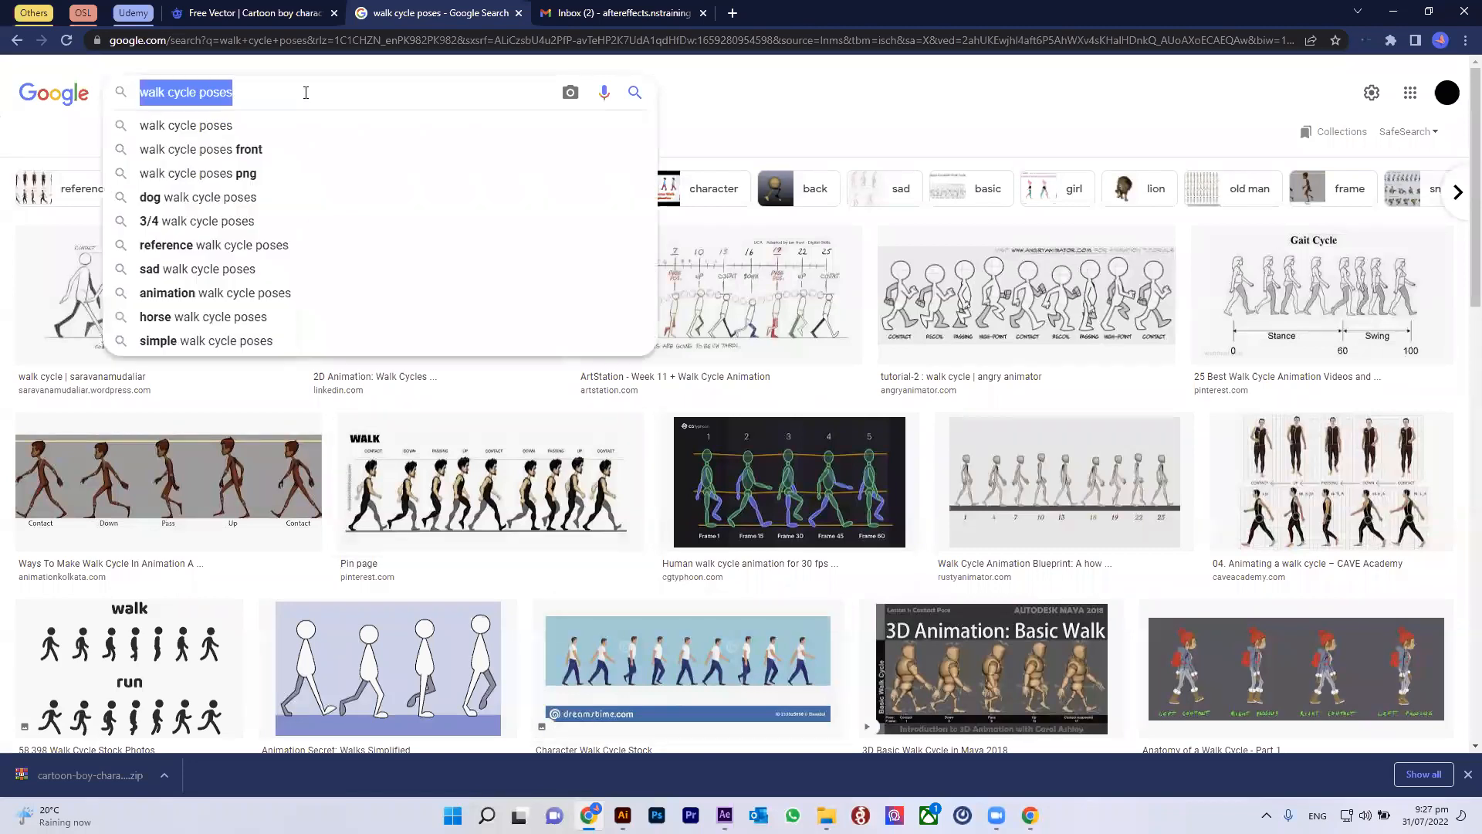
pyautogui.click(278, 151)
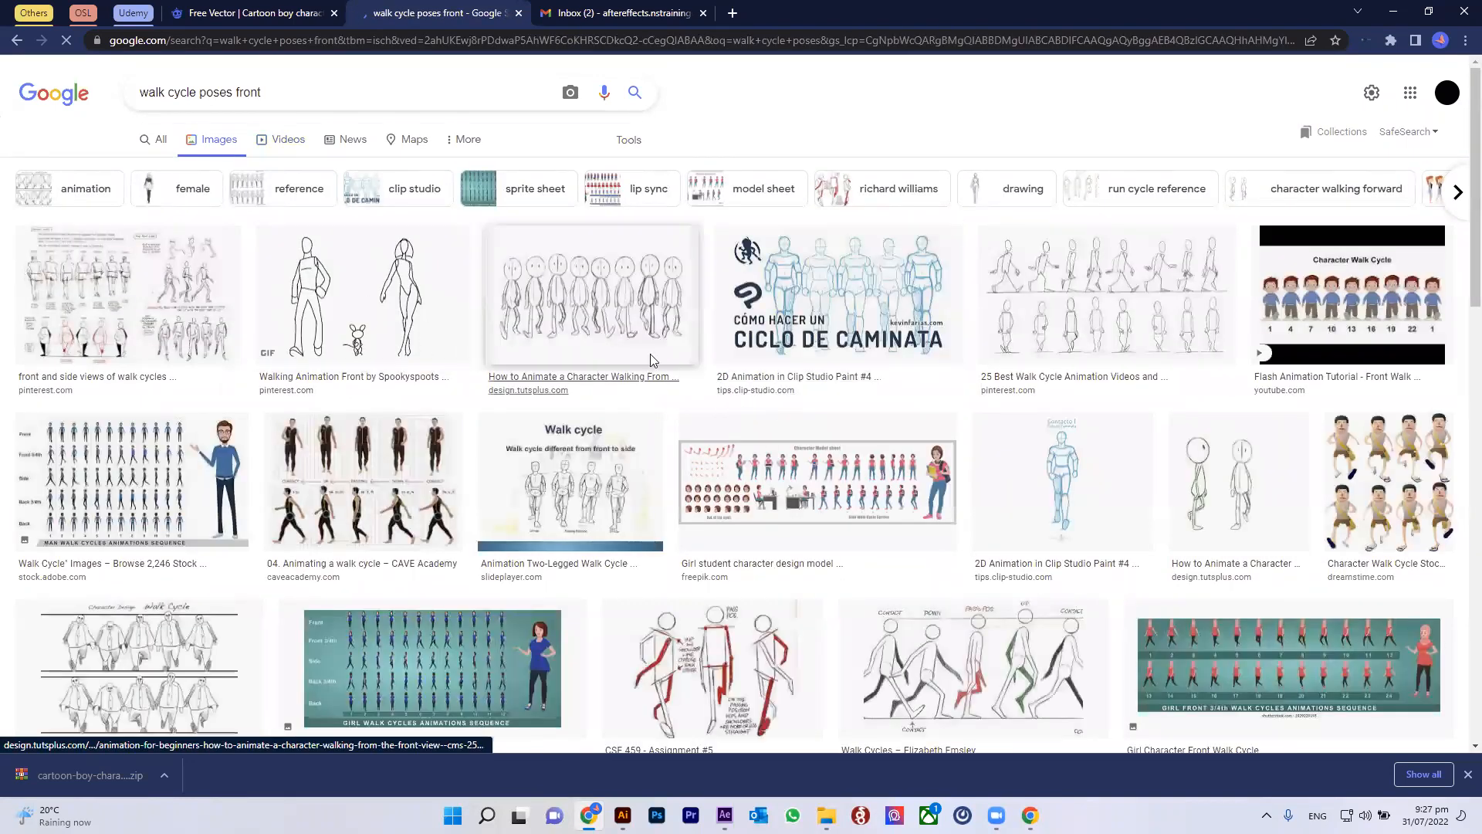
pyautogui.click(24, 45)
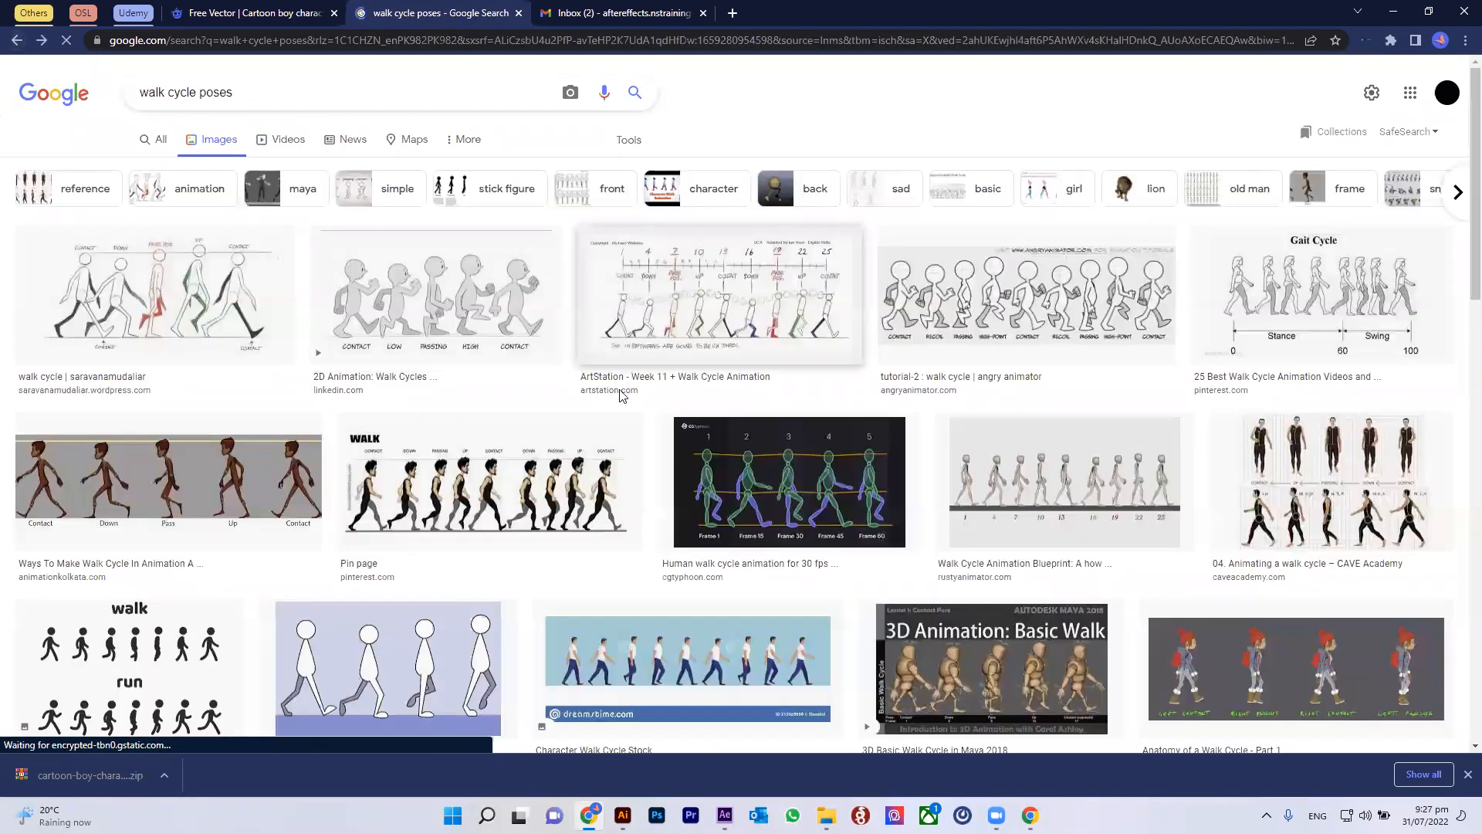
pyautogui.scroll(-1, 756, 438)
pyautogui.scroll(-2, 756, 438)
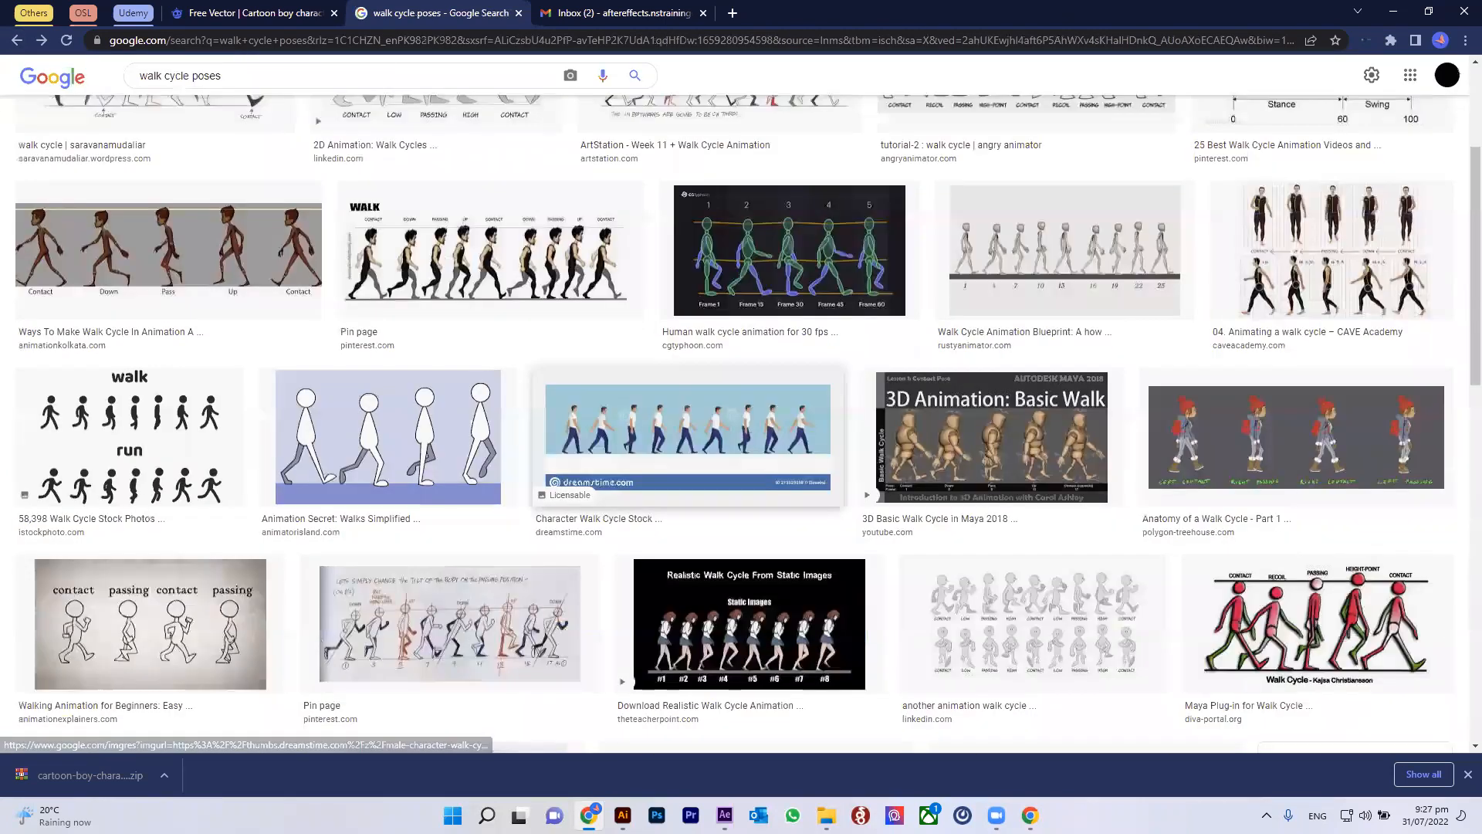
# Step: Open the side-view character walk cycle image and browse further walk cycle references
pyautogui.click(687, 436)
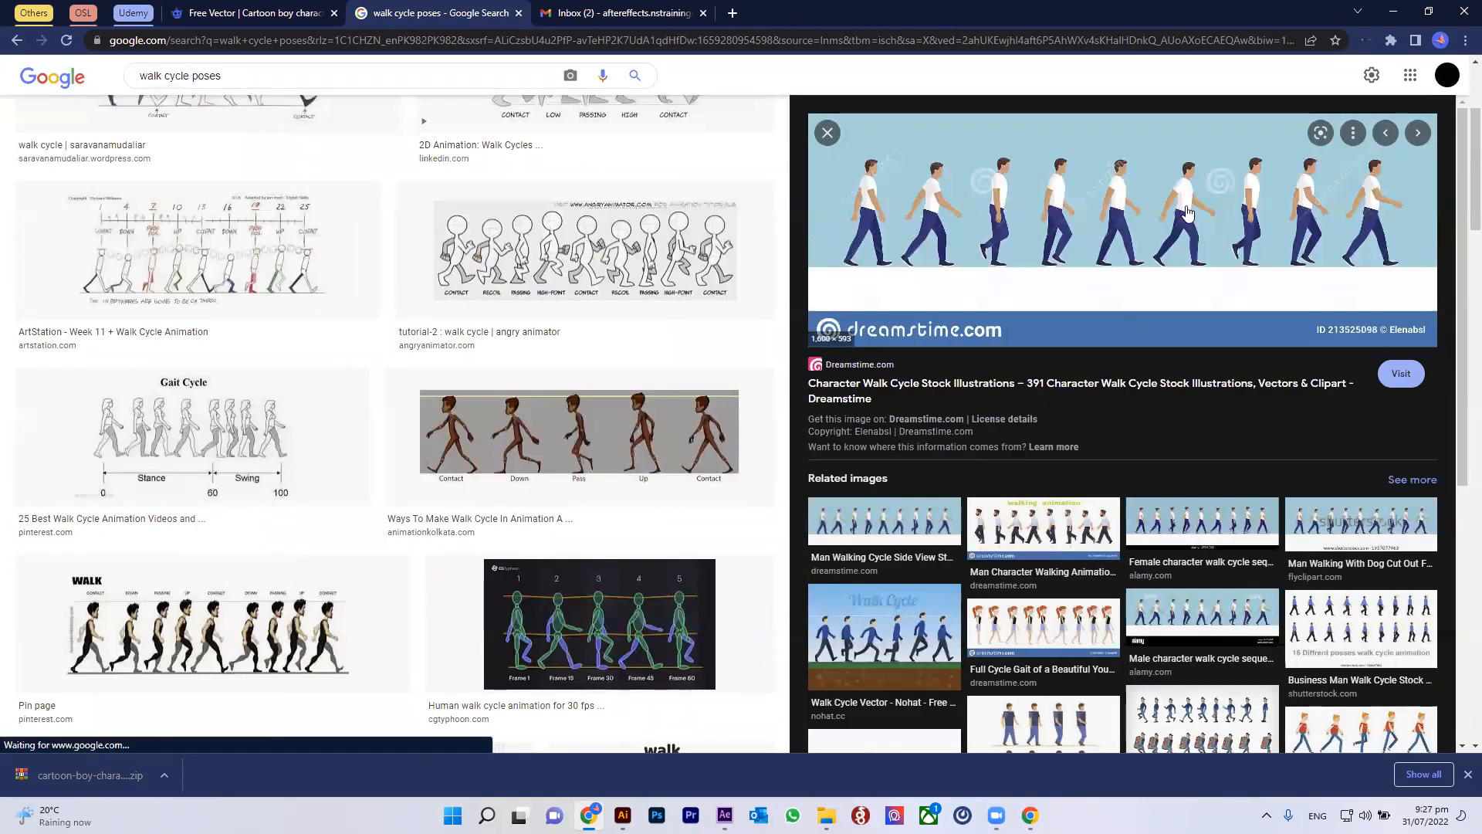
pyautogui.rightClick(1102, 163)
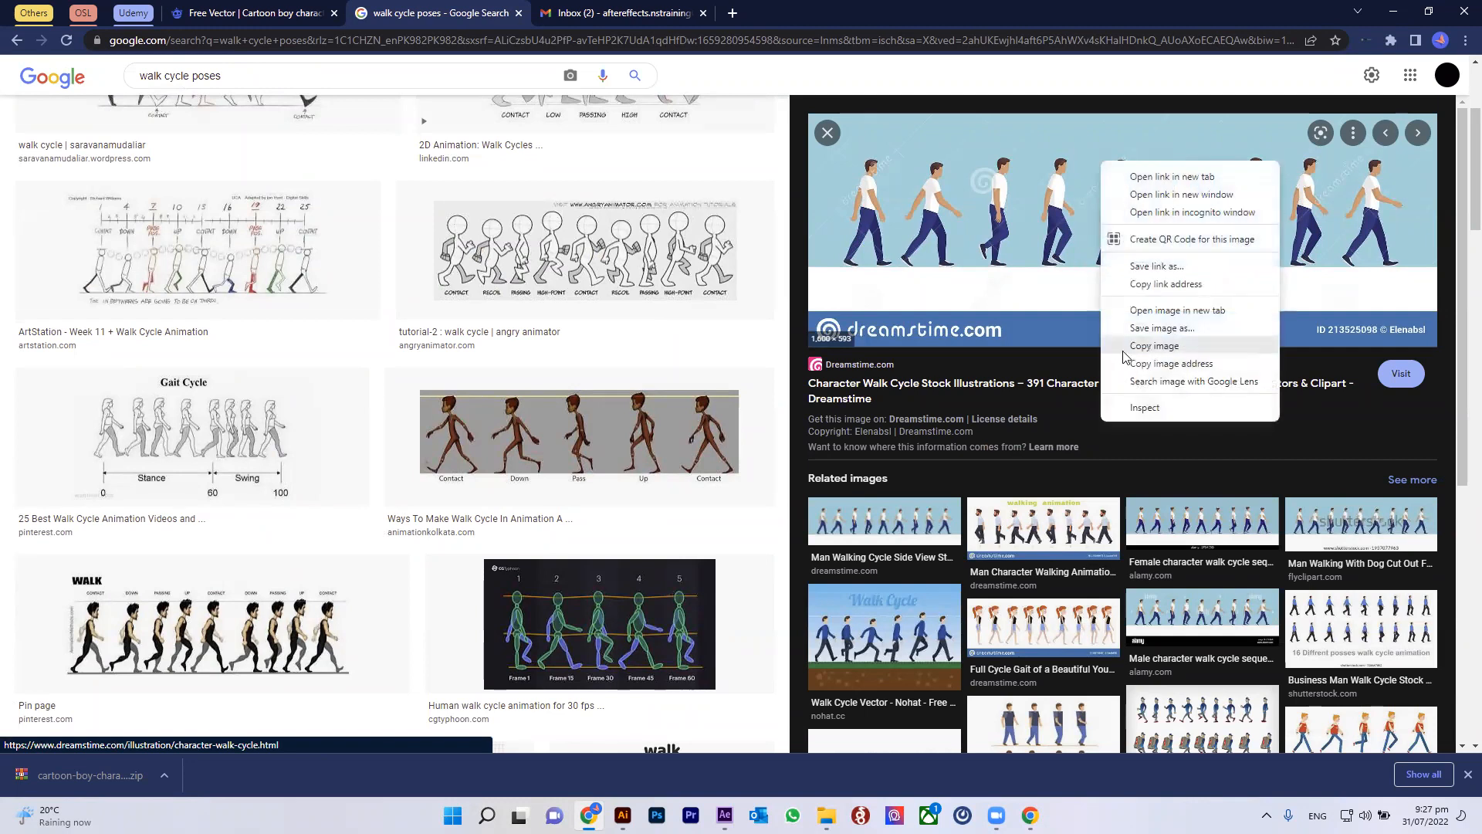
pyautogui.click(1158, 328)
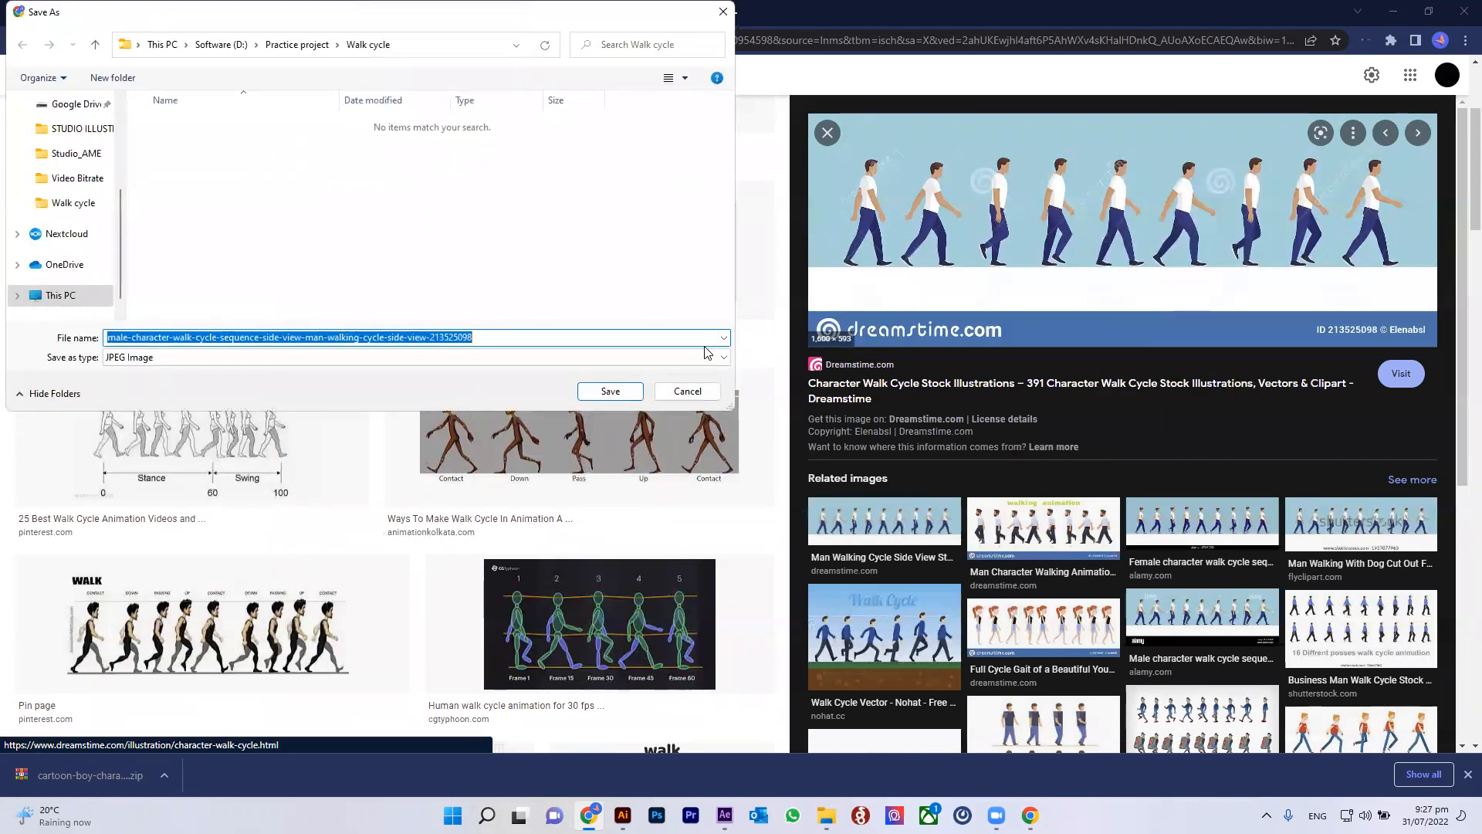
pyautogui.click(686, 390)
pyautogui.scroll(-2, 544, 416)
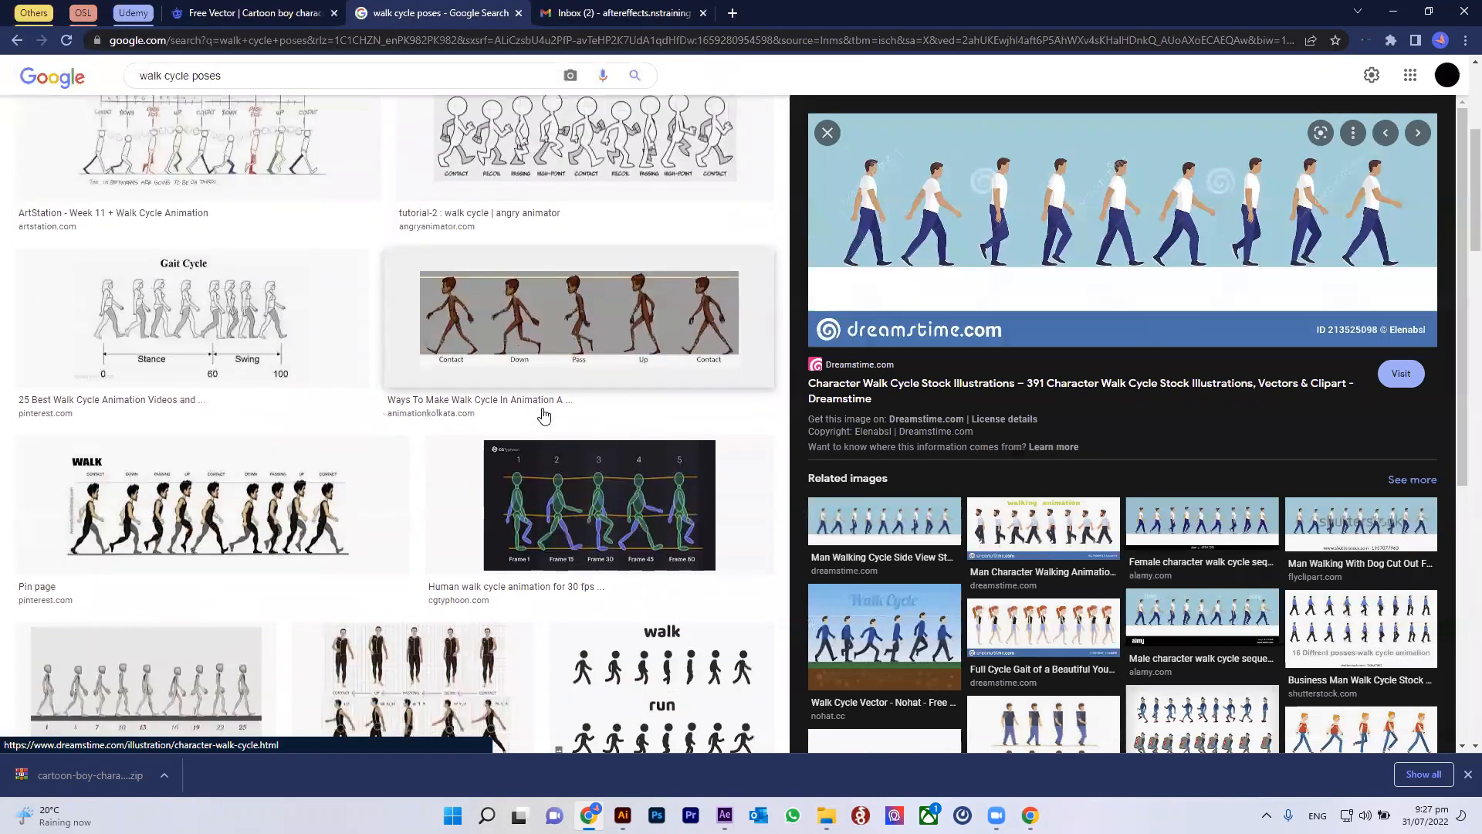
pyautogui.scroll(-9, 544, 416)
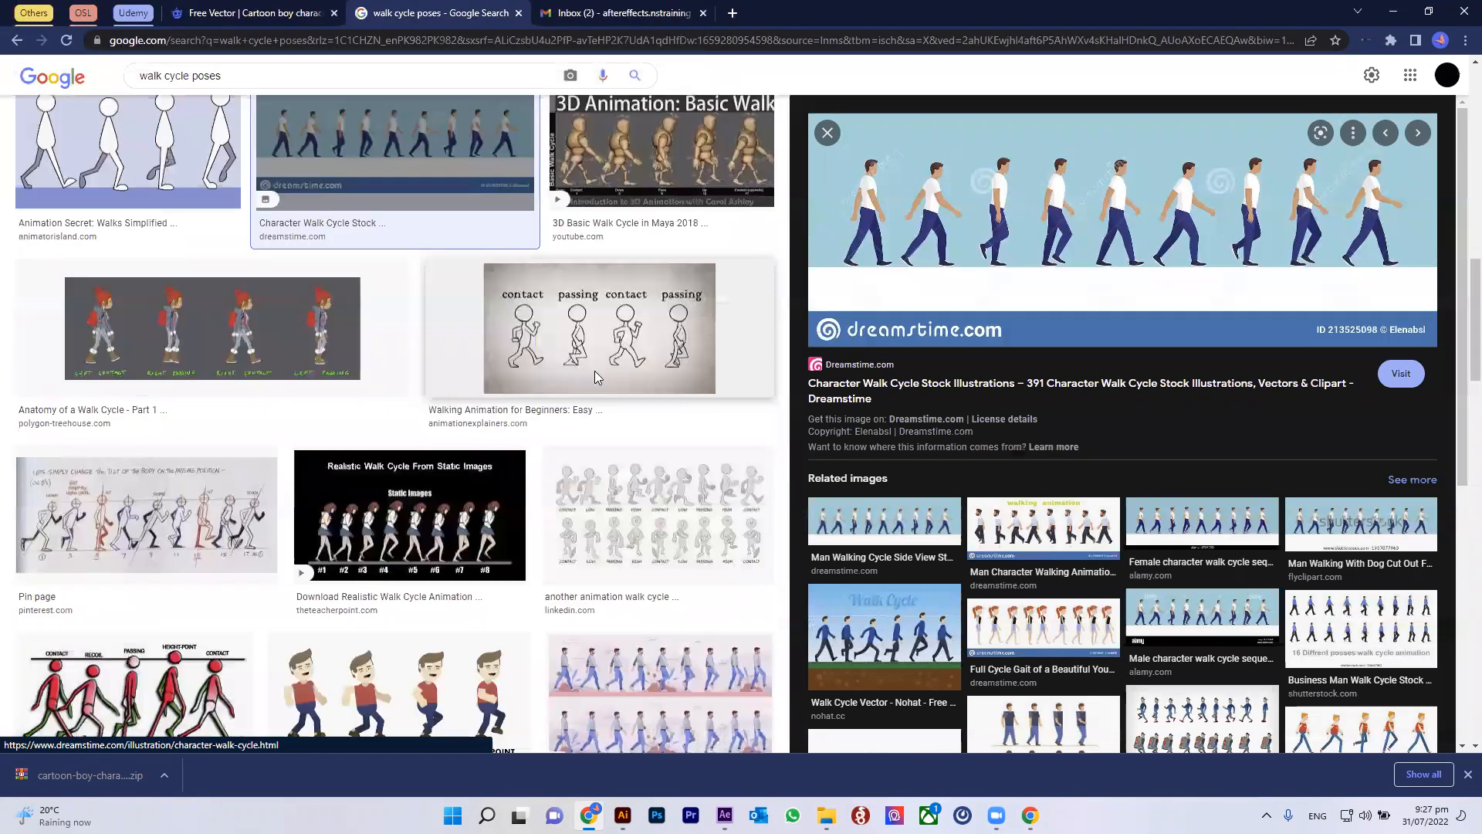
pyautogui.scroll(-4, 594, 377)
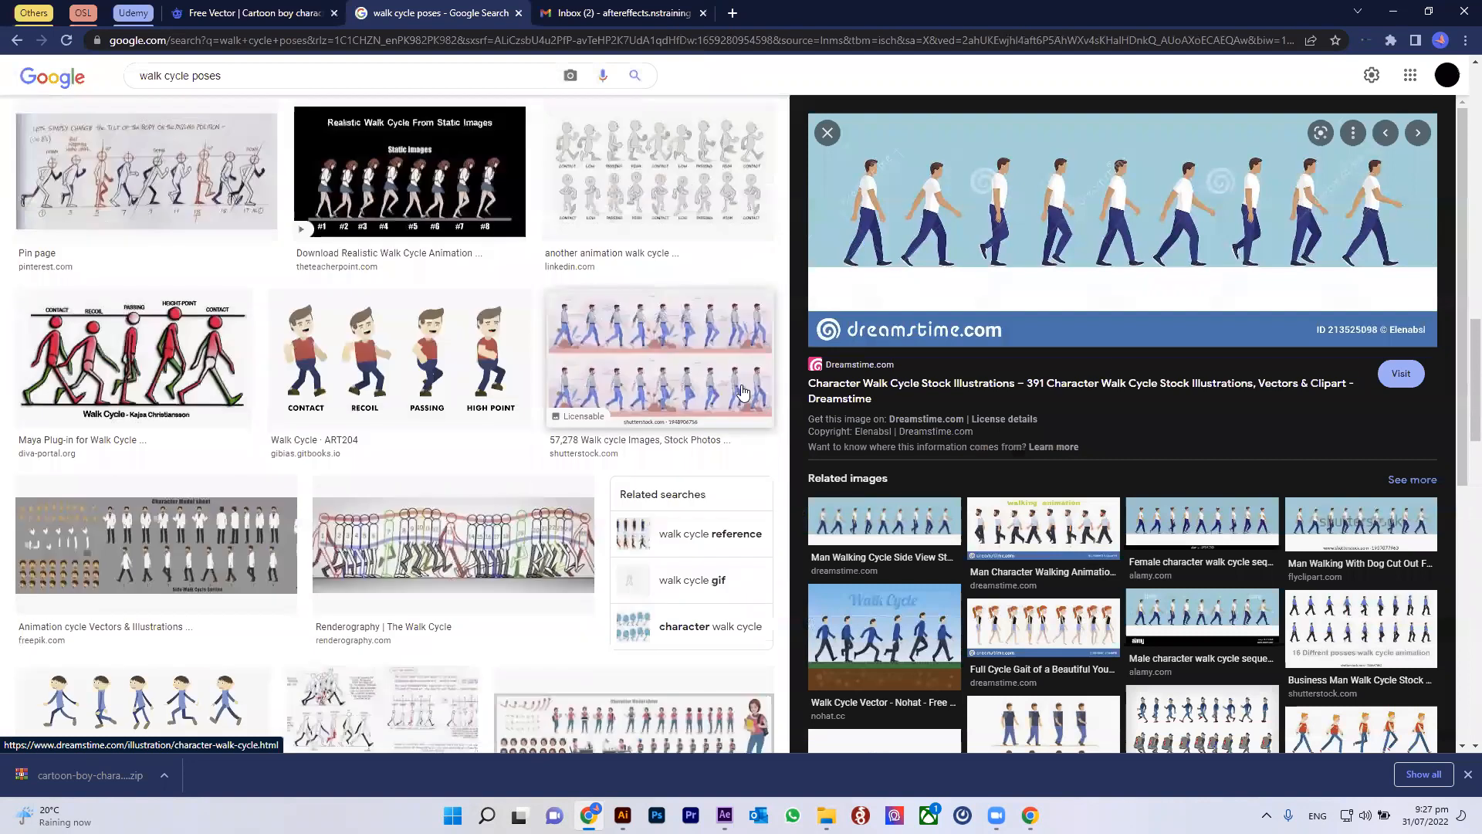
pyautogui.scroll(-3, 743, 391)
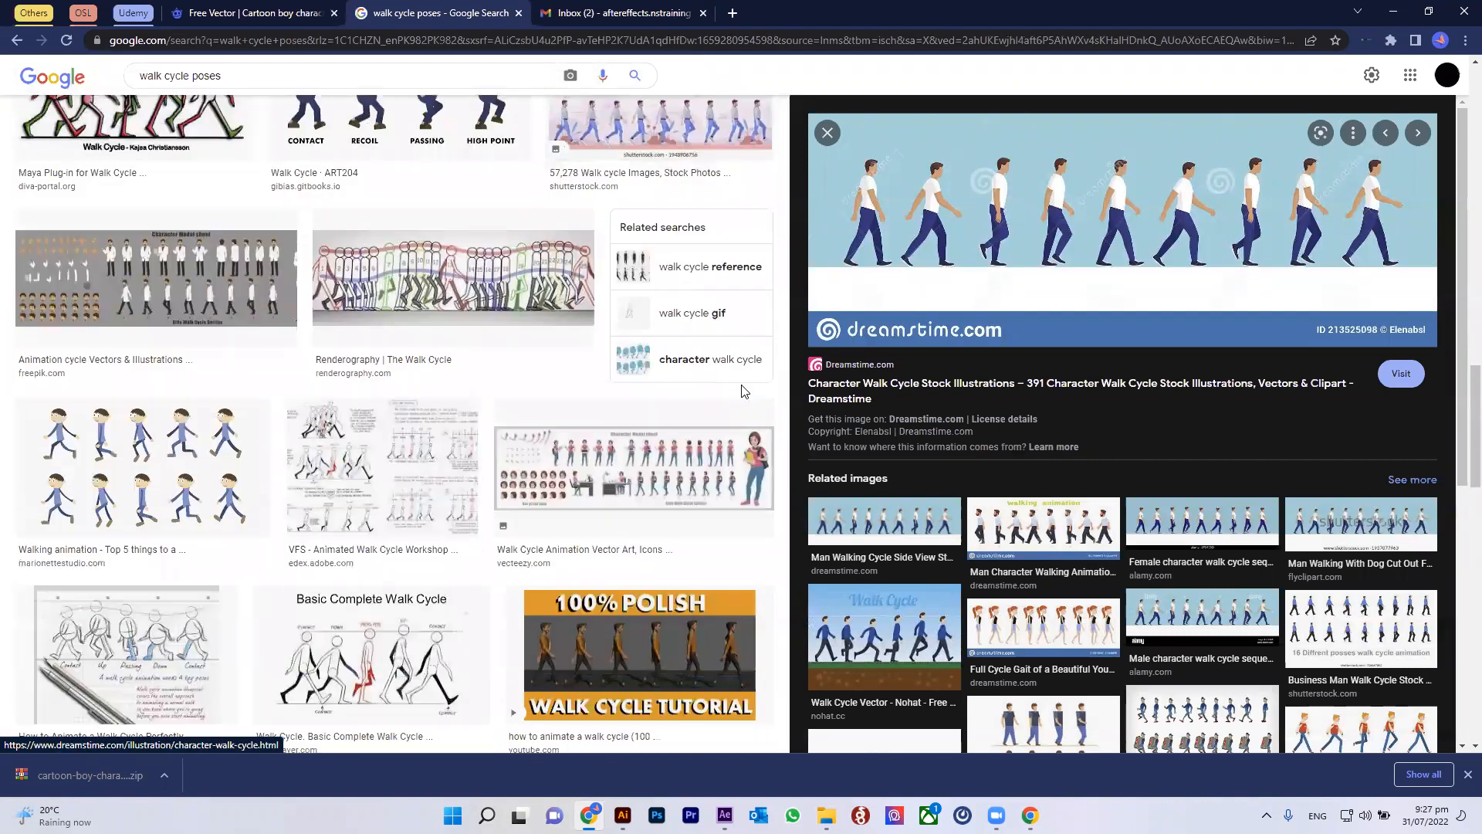
pyautogui.scroll(-1, 629, 403)
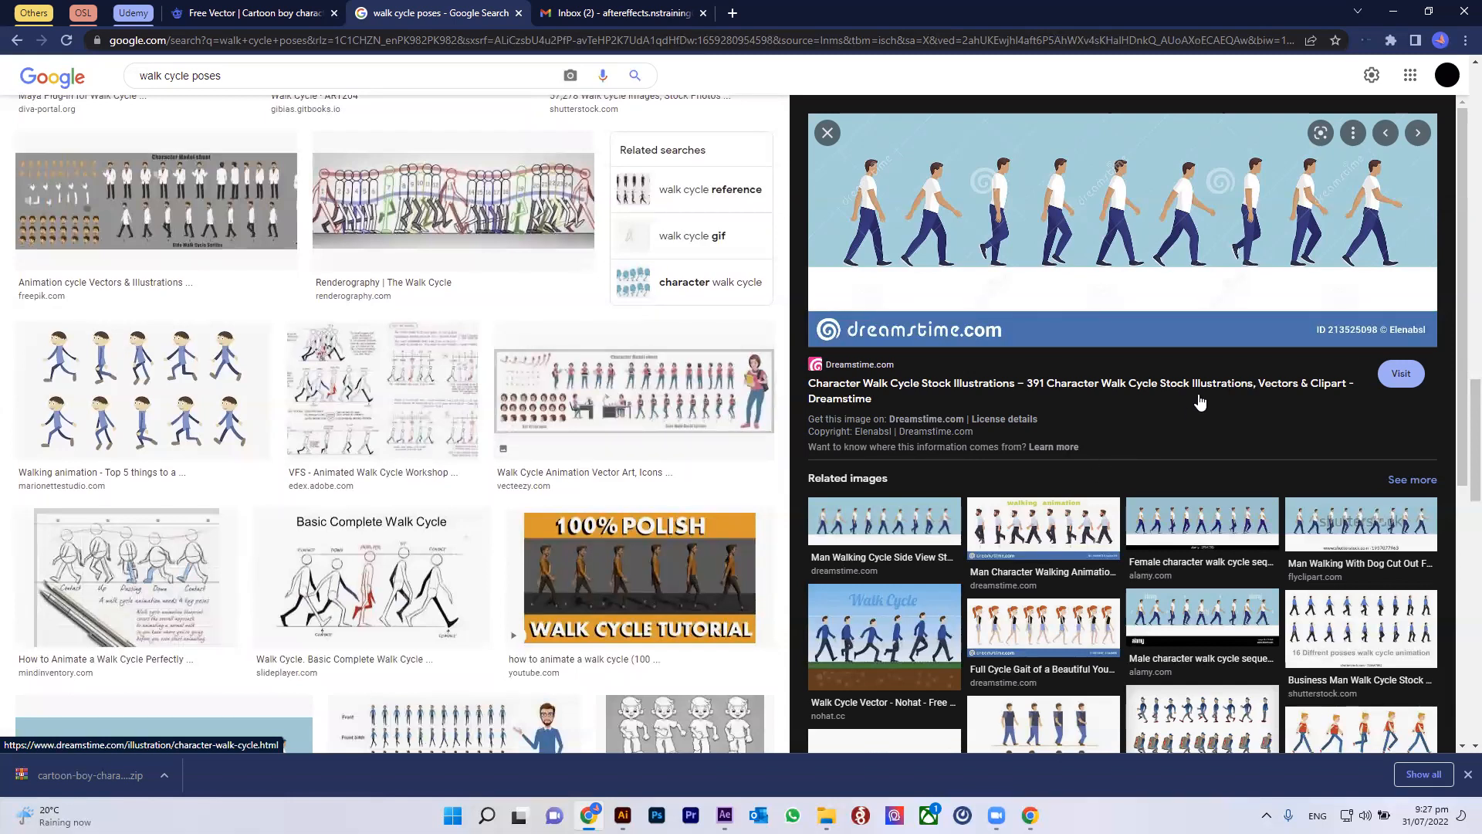
pyautogui.scroll(2, 1197, 399)
# Step: Save the side-view walk cycle image as ref in the Walk cycle project folder
pyautogui.rightClick(1196, 259)
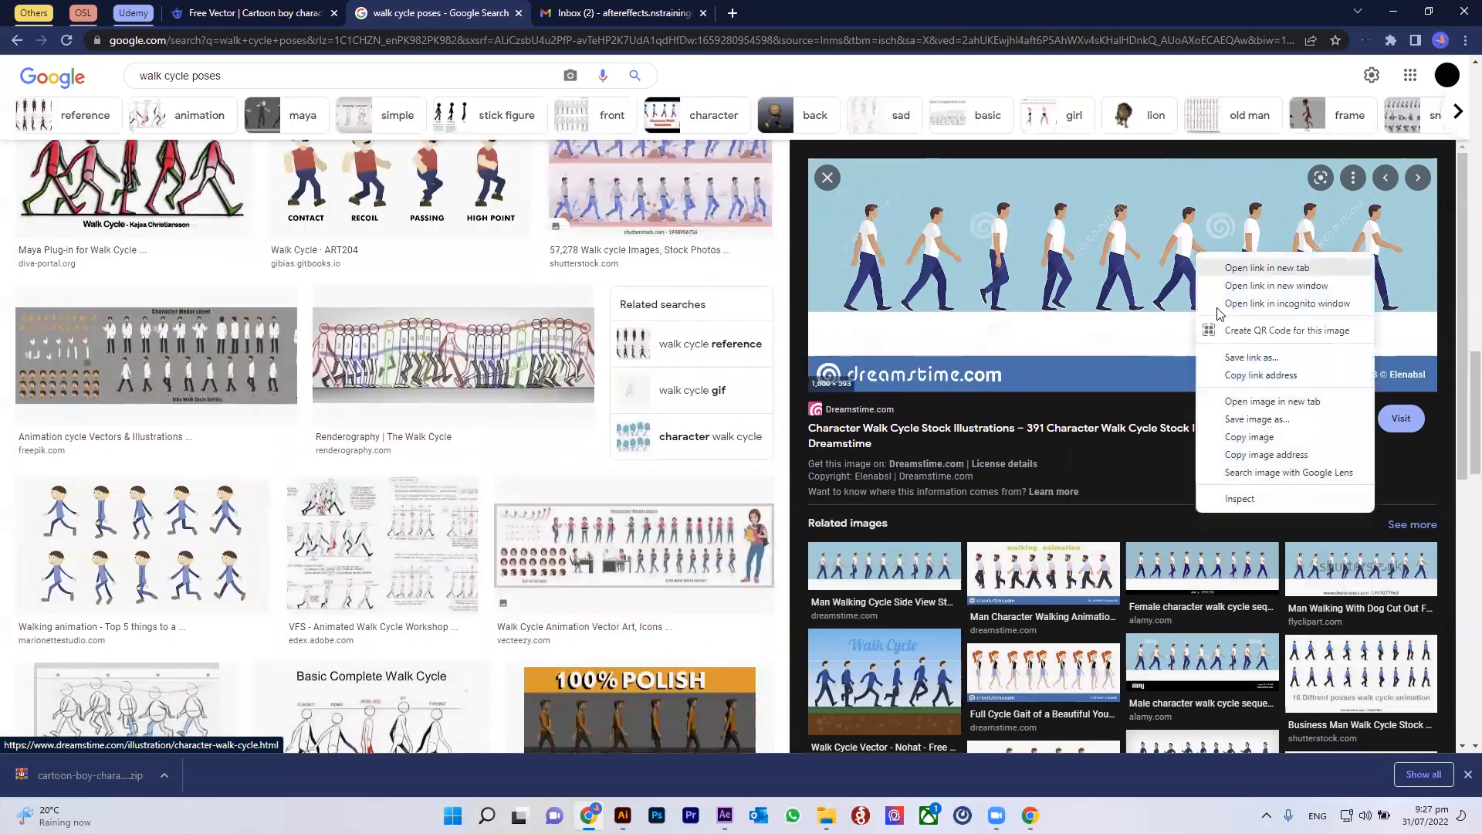
pyautogui.click(1235, 420)
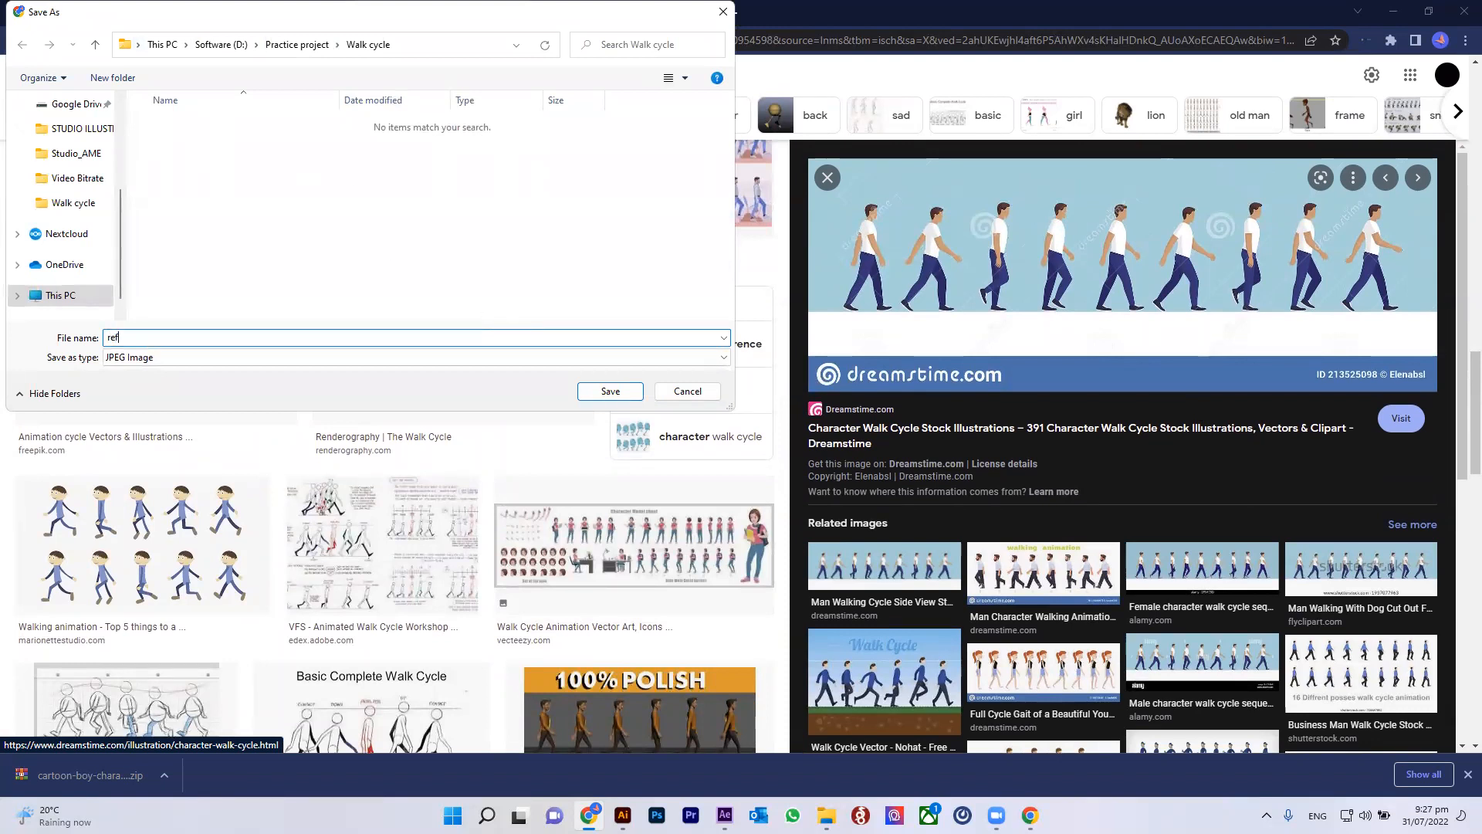
pyautogui.press('Return')
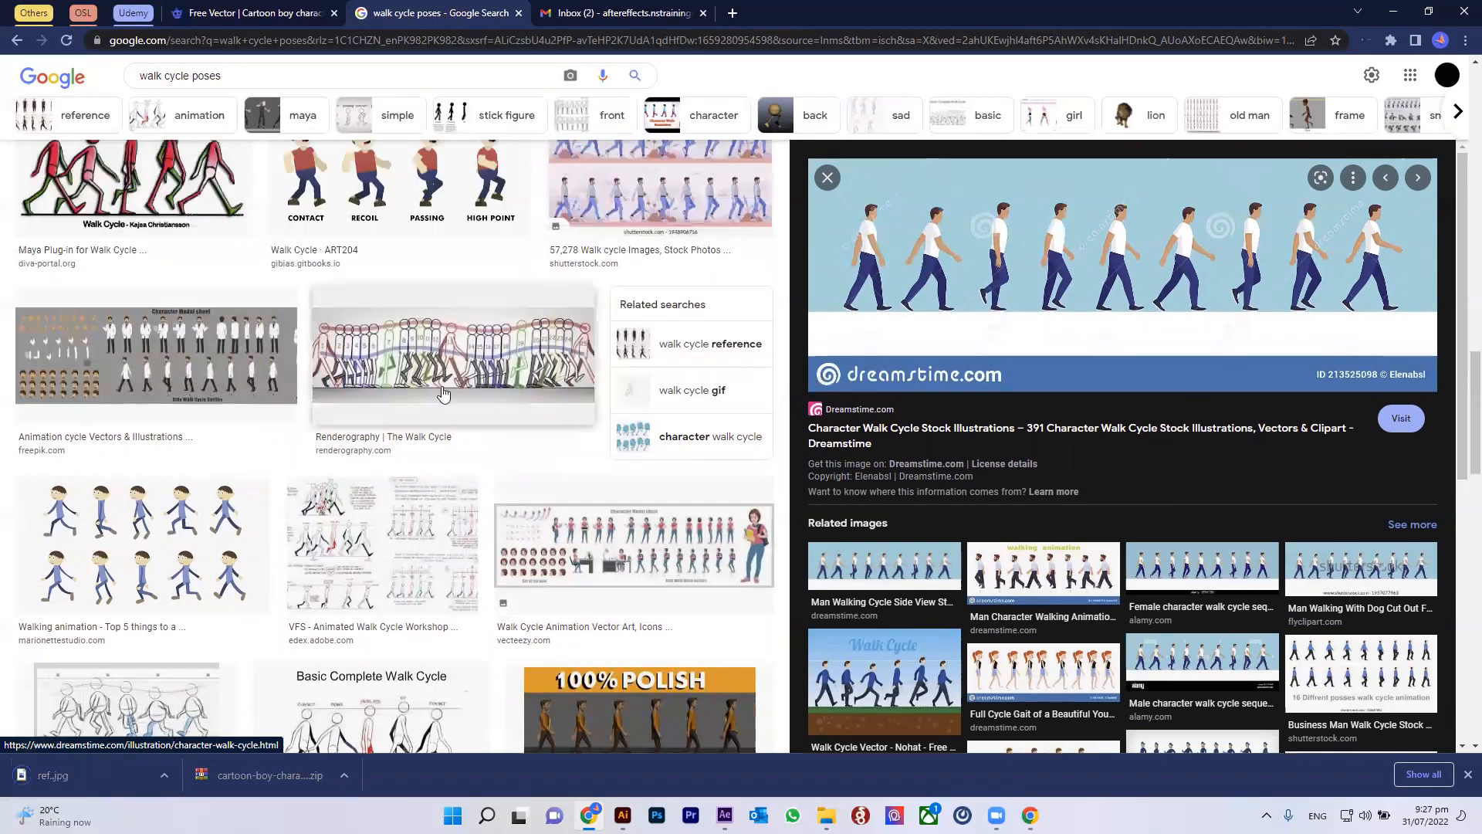
# Step: Return to After Effects and parent the front foot to the front lower leg and the front lower leg to the front upper leg
pyautogui.click(724, 815)
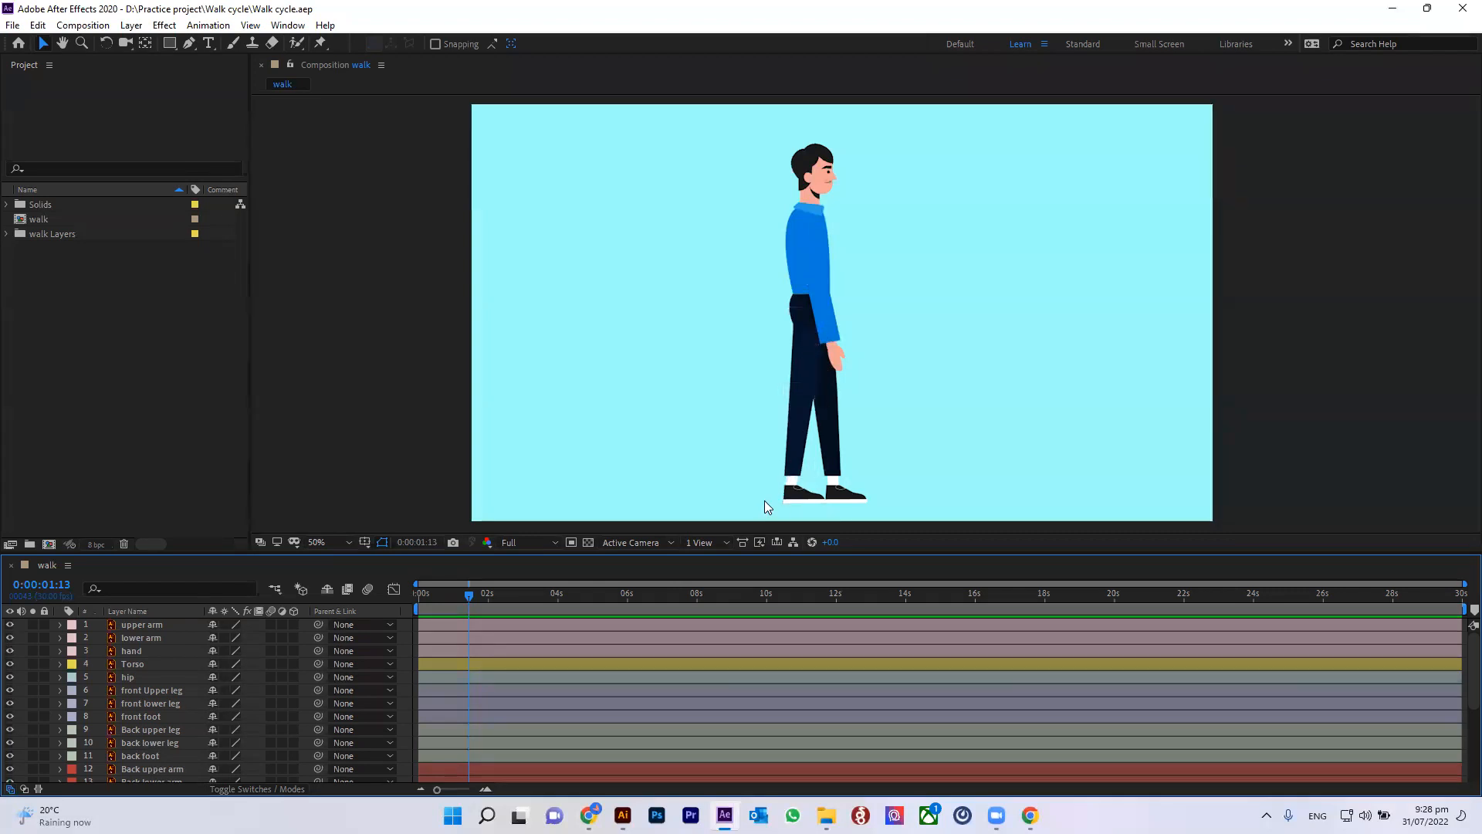
pyautogui.click(801, 329)
pyautogui.click(795, 399)
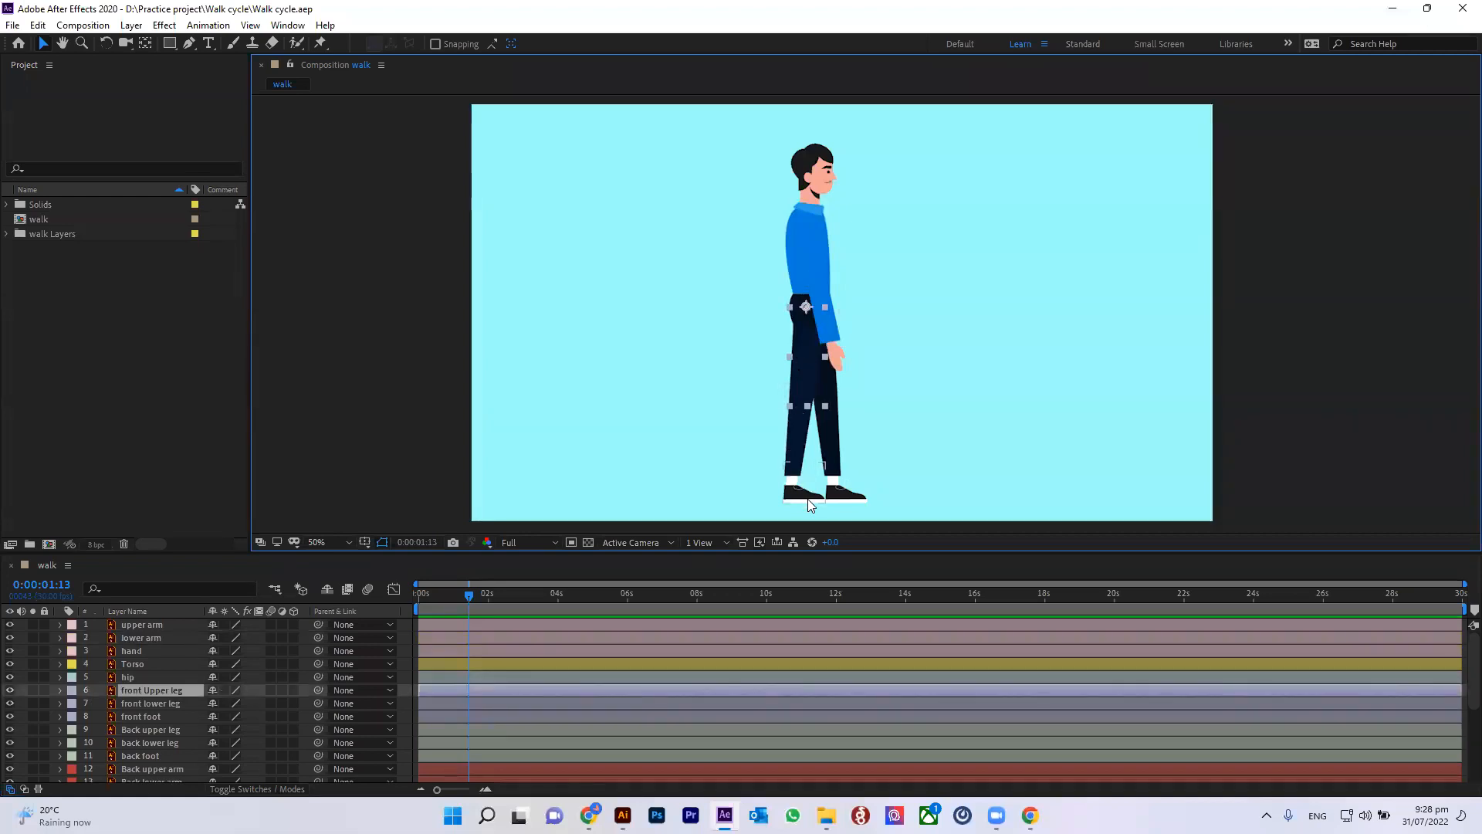
pyautogui.click(156, 699)
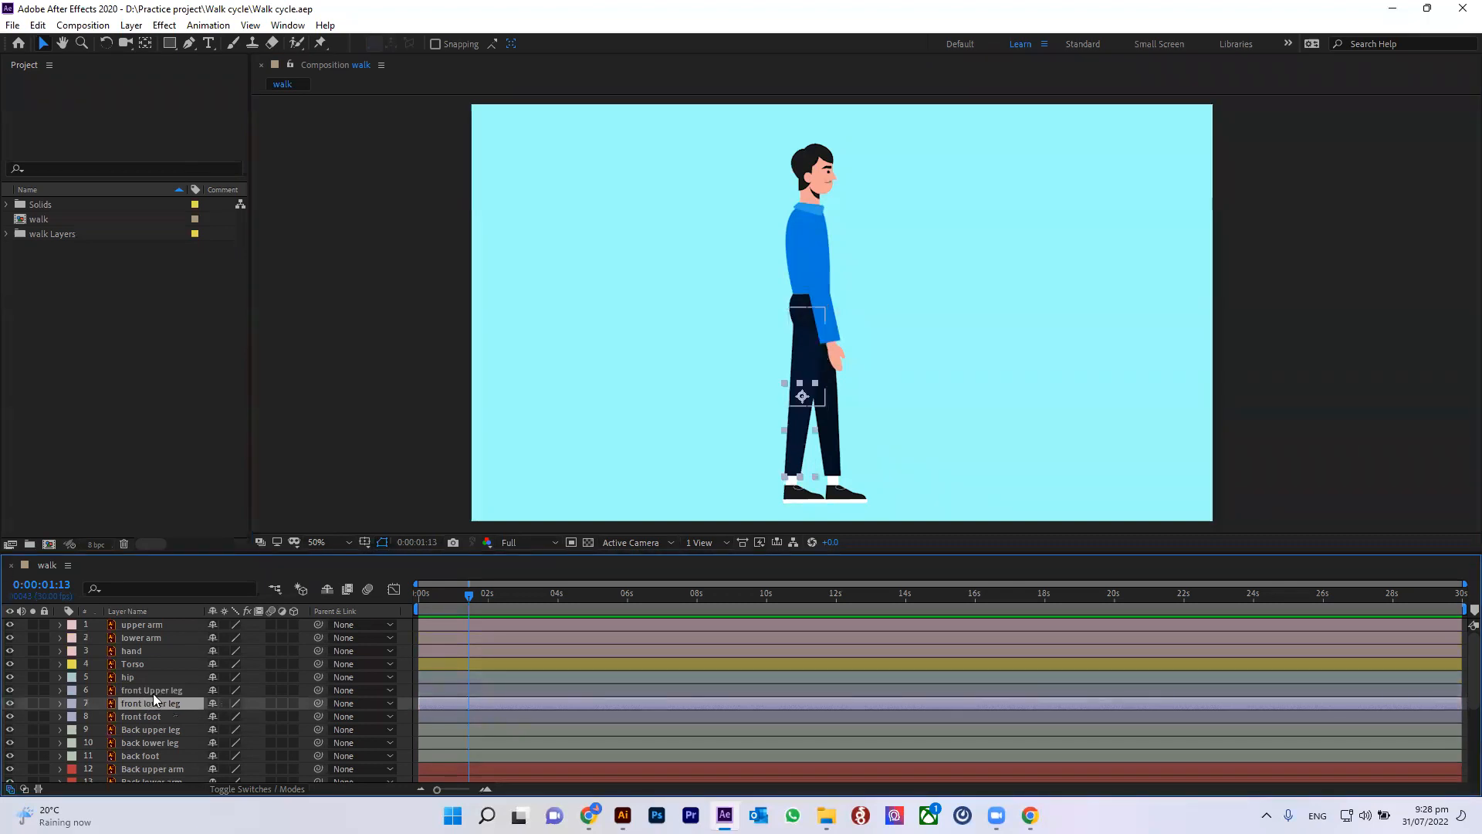
pyautogui.click(151, 717)
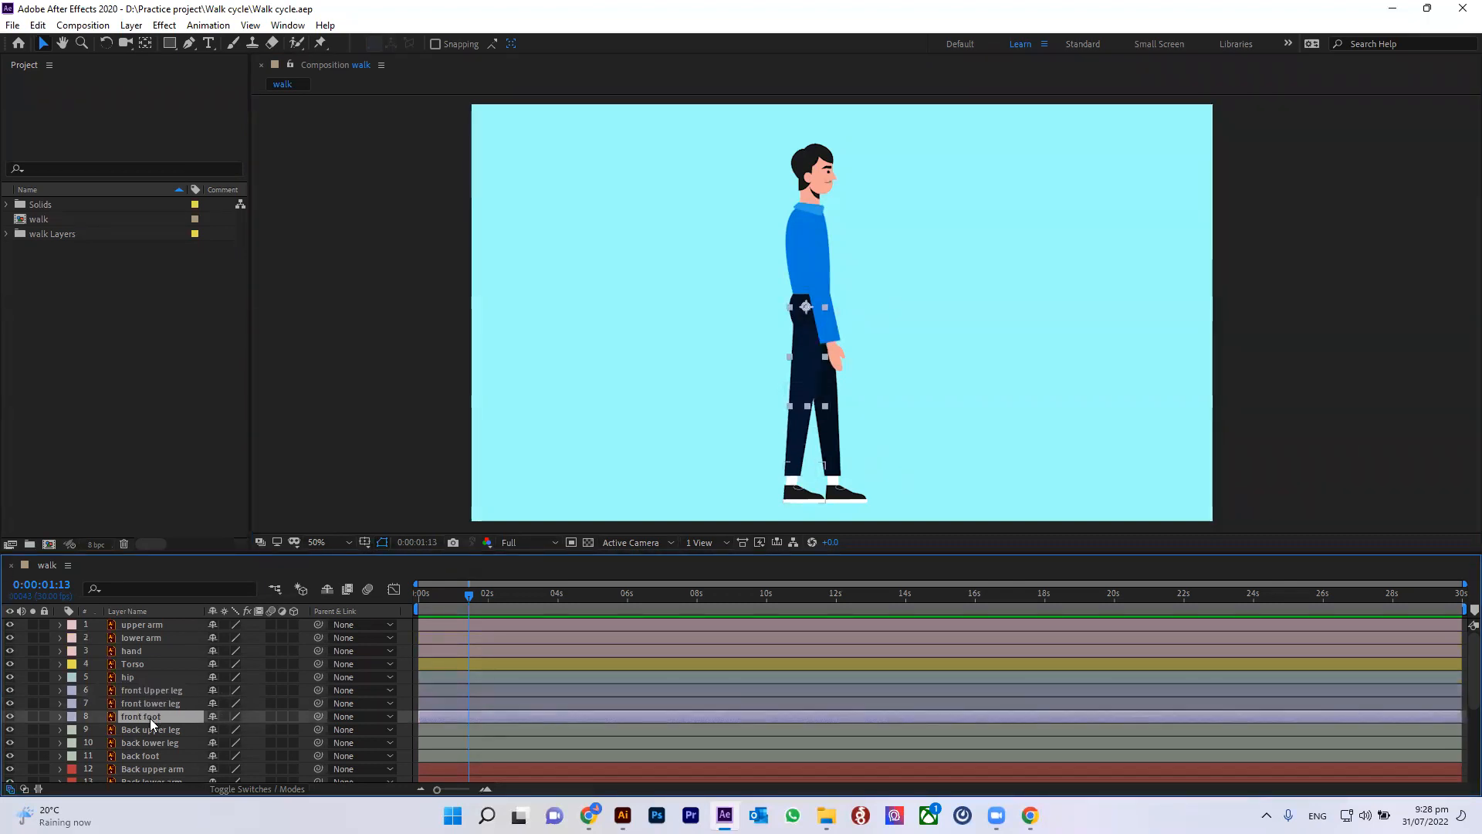
pyautogui.moveTo(319, 715); pyautogui.dragTo(167, 706)
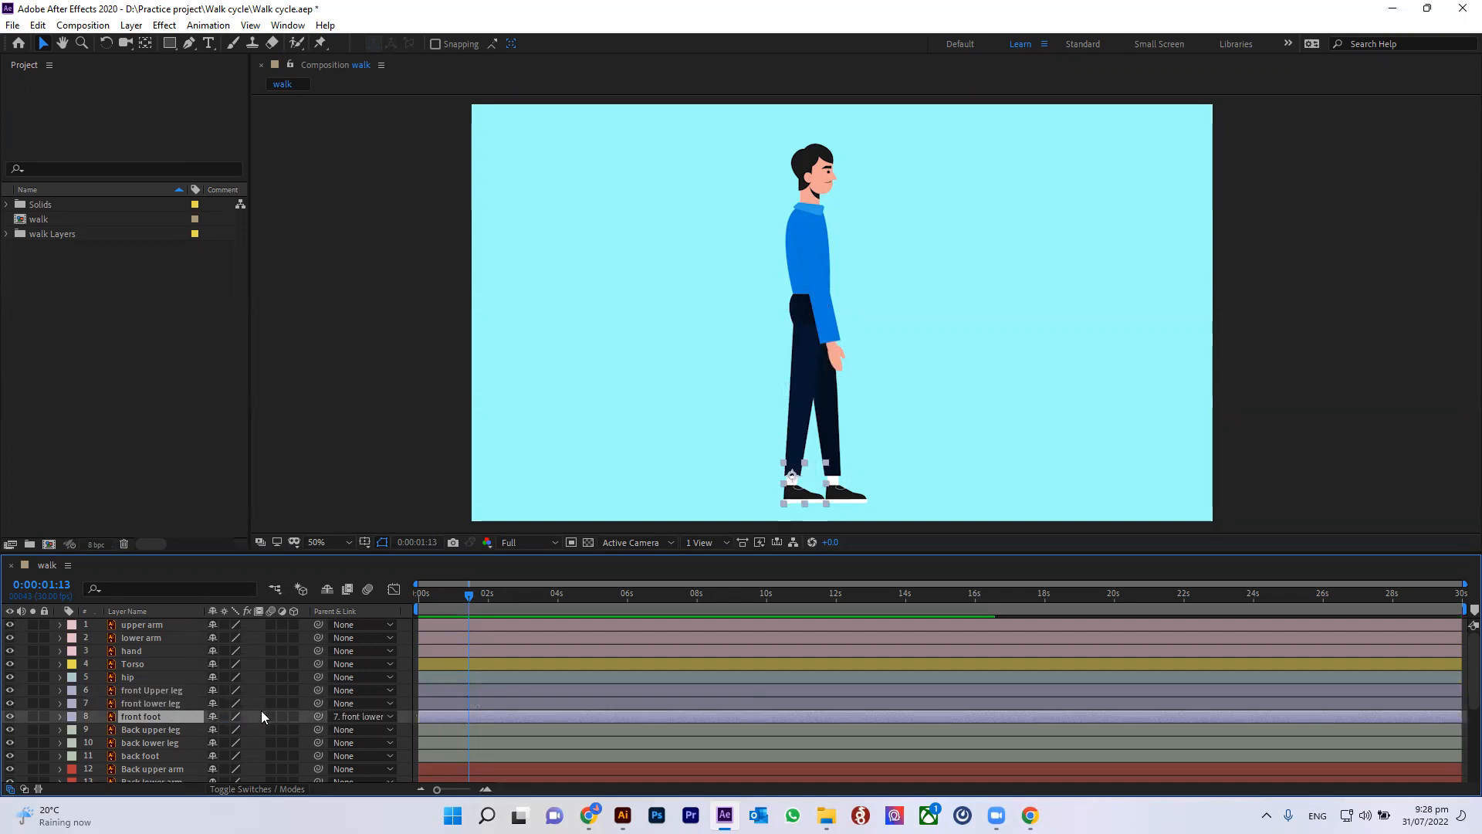
pyautogui.moveTo(316, 703); pyautogui.dragTo(176, 693)
# Step: Rotate the front upper leg to test the leg chain, then set its rotation back to 0
pyautogui.click(164, 695)
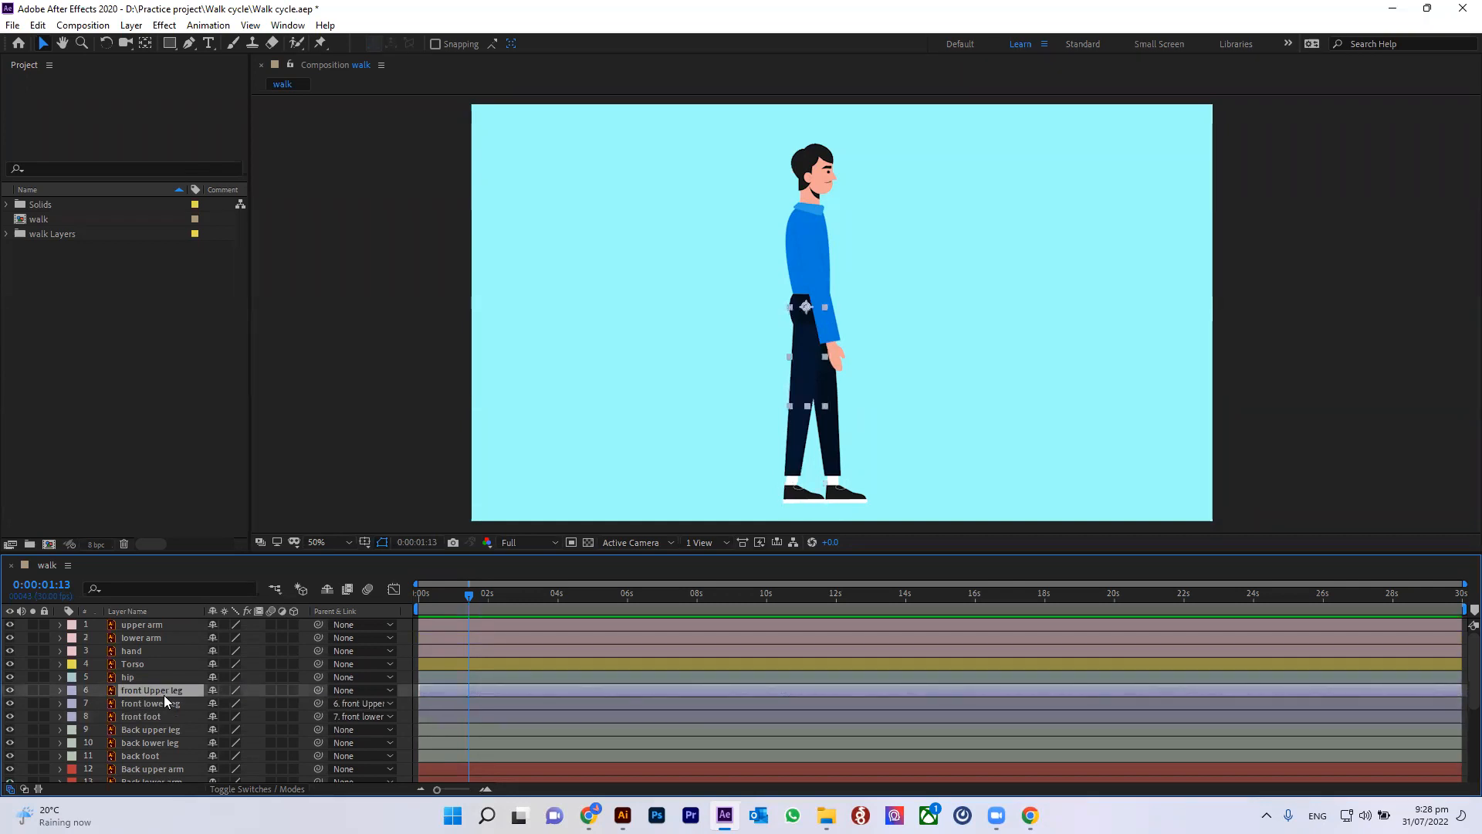
pyautogui.press('r')
pyautogui.moveTo(230, 702); pyautogui.dragTo(179, 694)
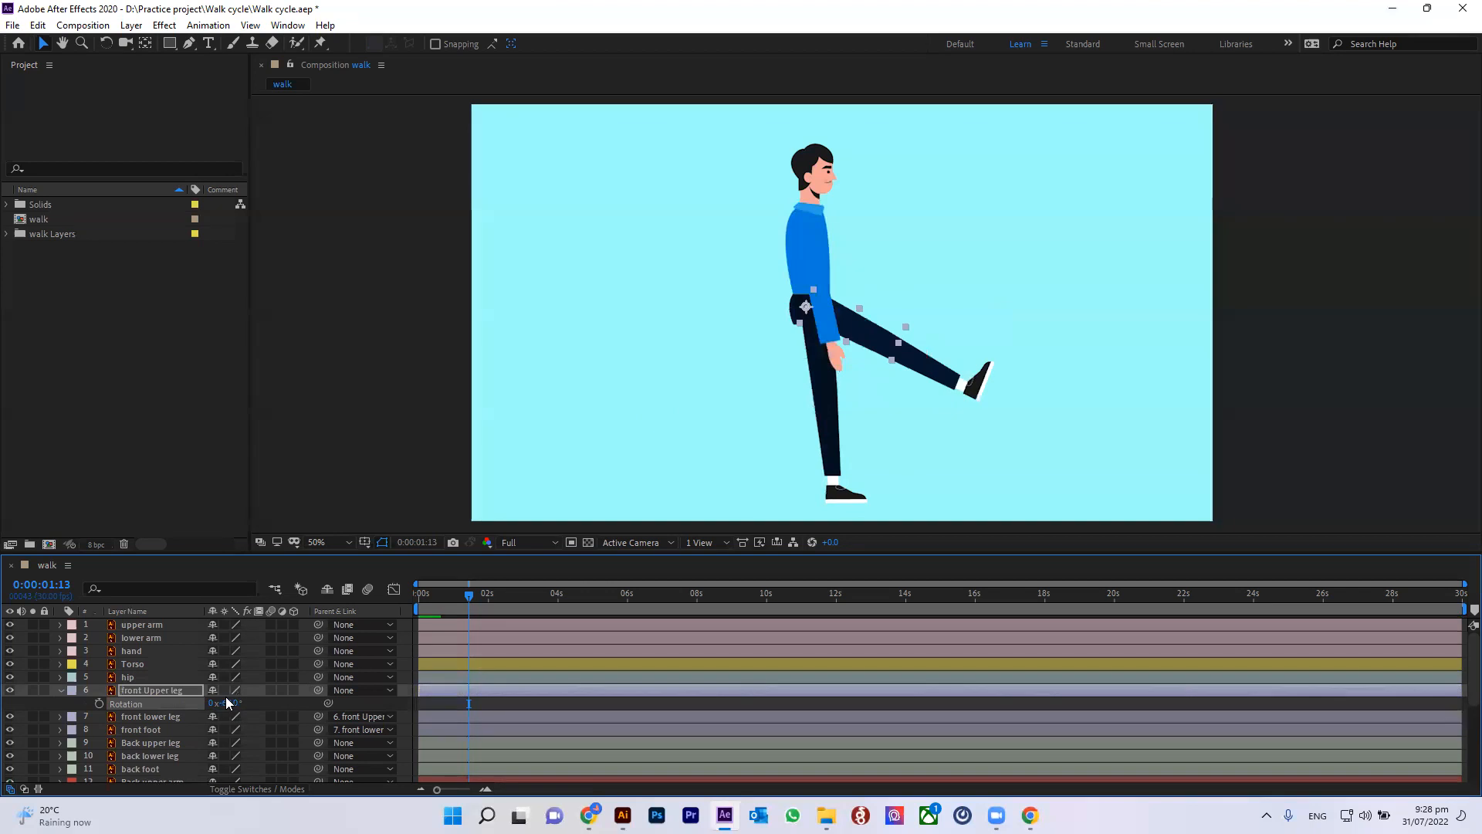
pyautogui.write('0')
pyautogui.press('Return')
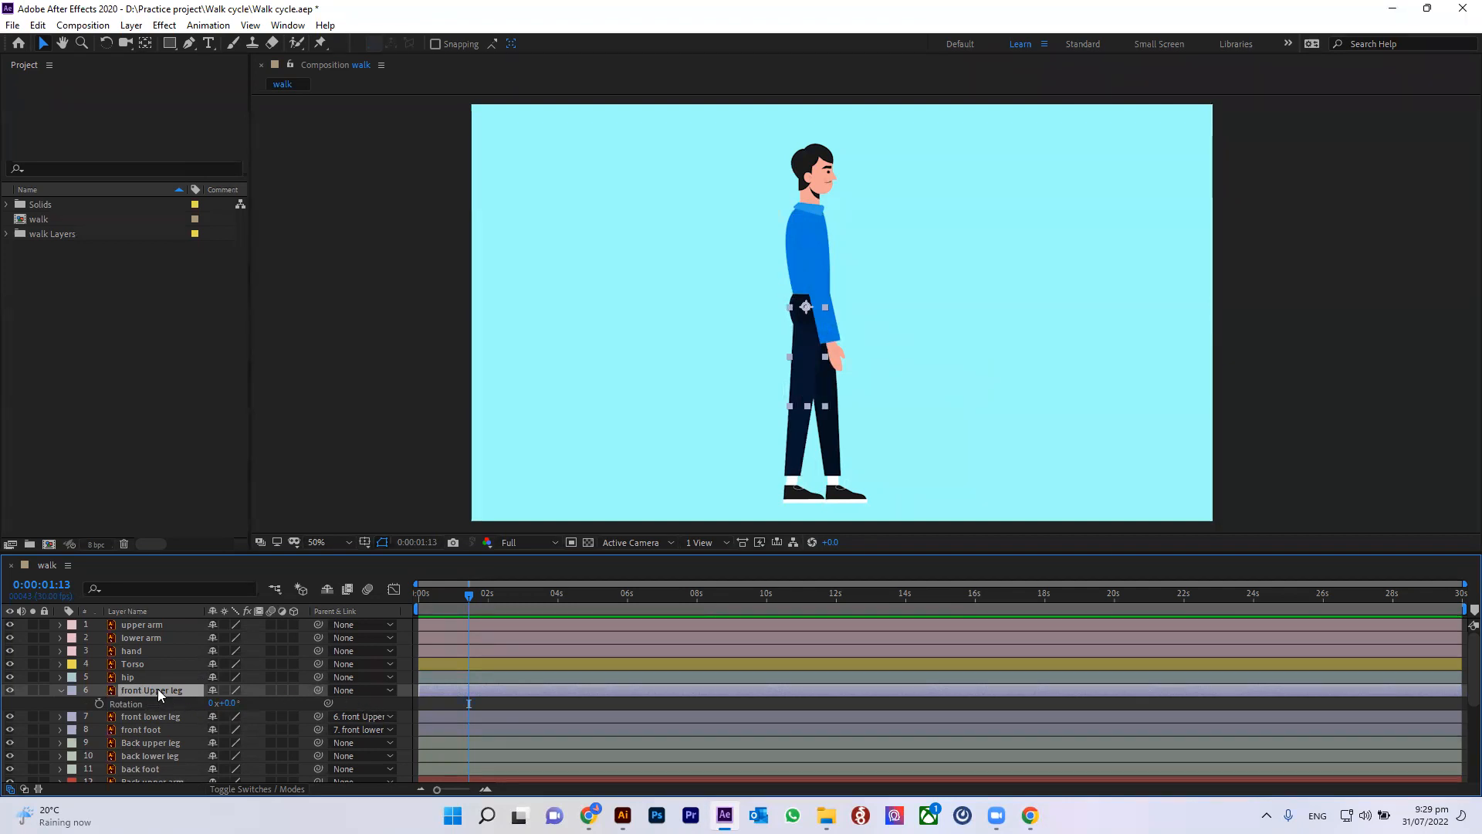
# Step: Parent the front upper leg to the hip, and chain hand to lower arm, lower arm to upper arm, upper arm to Torso
pyautogui.moveTo(319, 687); pyautogui.dragTo(158, 676)
pyautogui.click(59, 690)
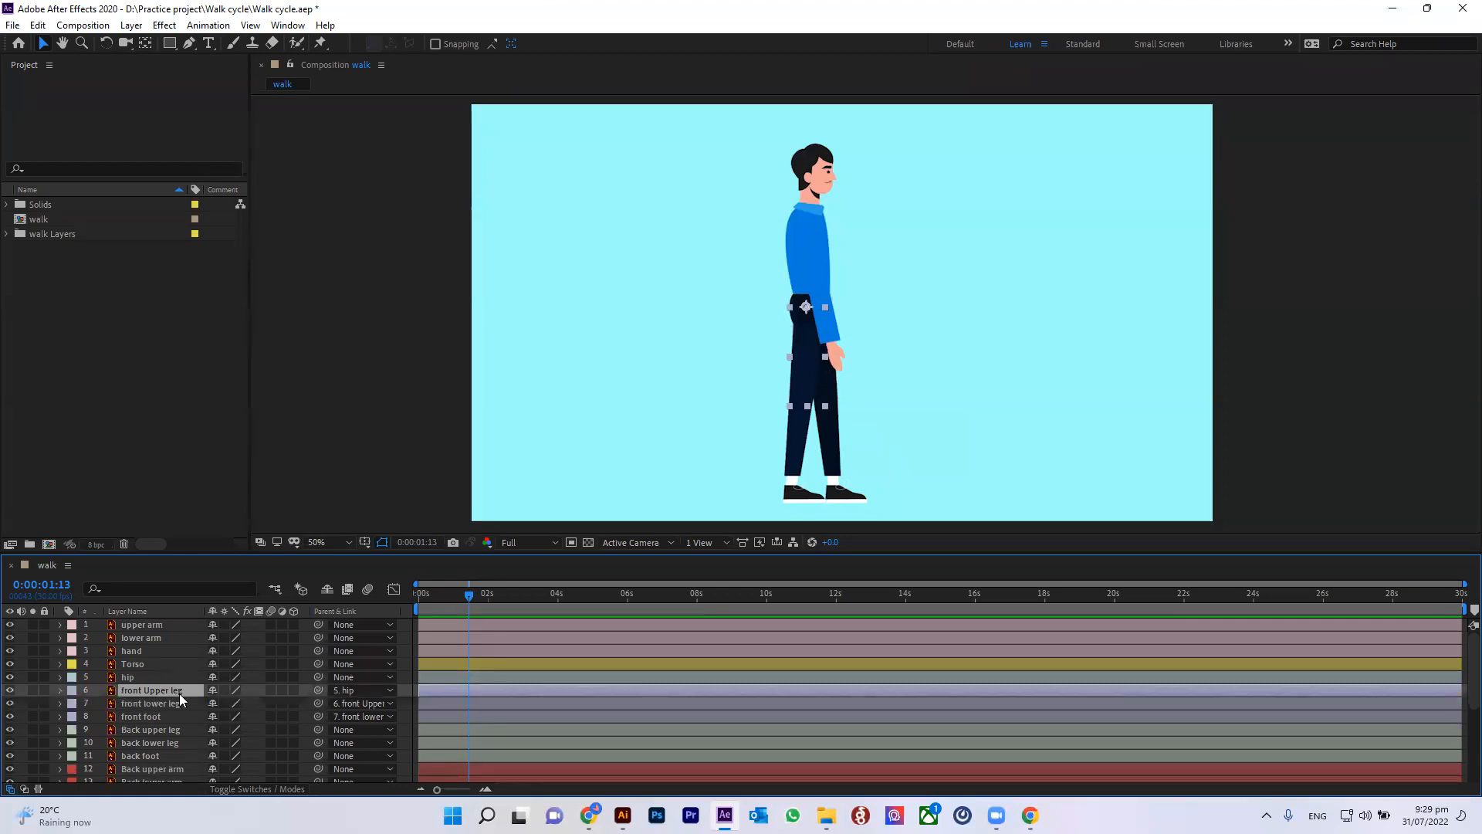
pyautogui.click(142, 624)
pyautogui.click(148, 636)
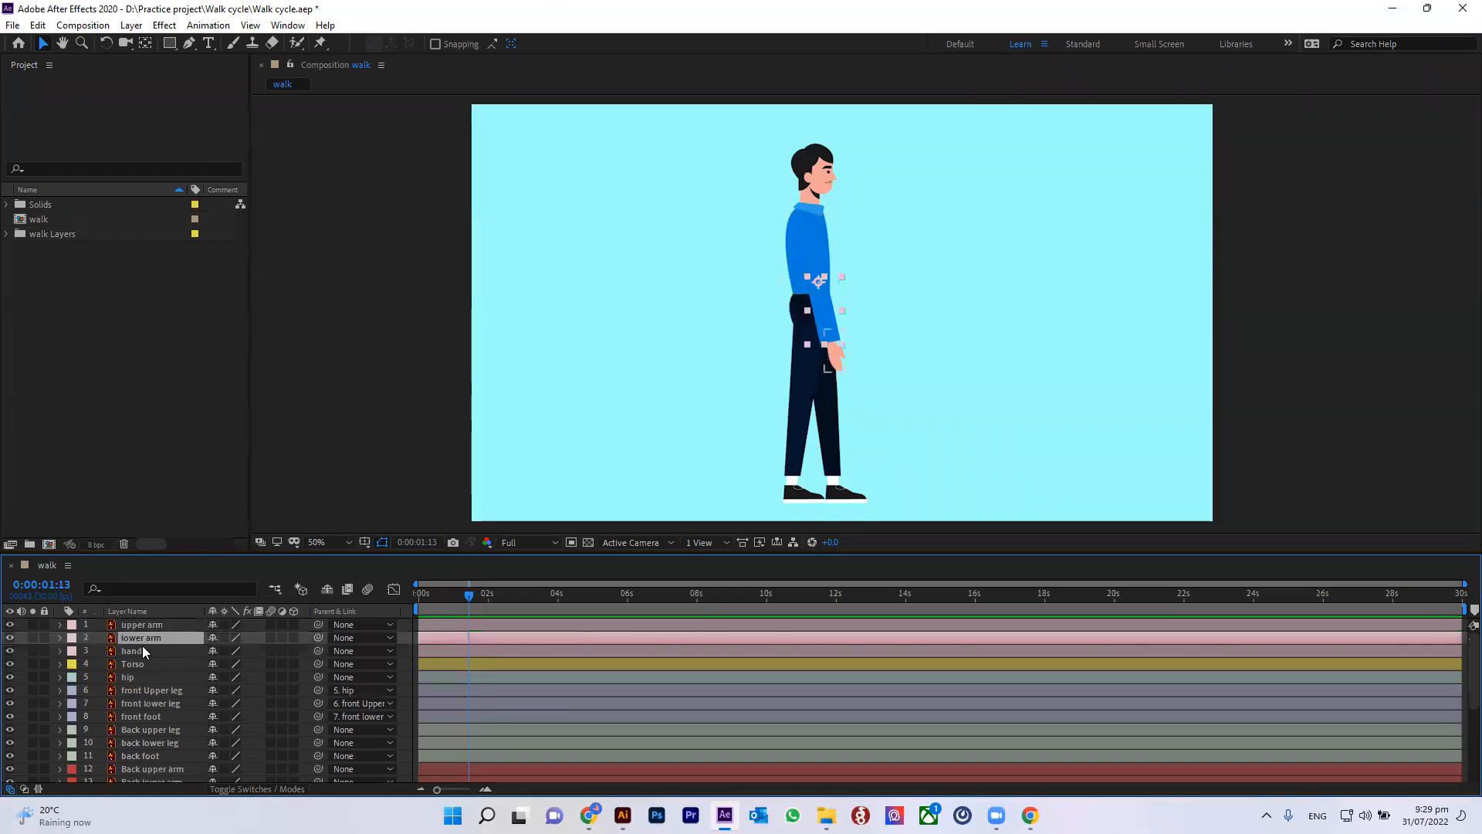
pyautogui.click(142, 650)
pyautogui.moveTo(316, 650); pyautogui.dragTo(149, 635)
pyautogui.moveTo(317, 636); pyautogui.dragTo(147, 625)
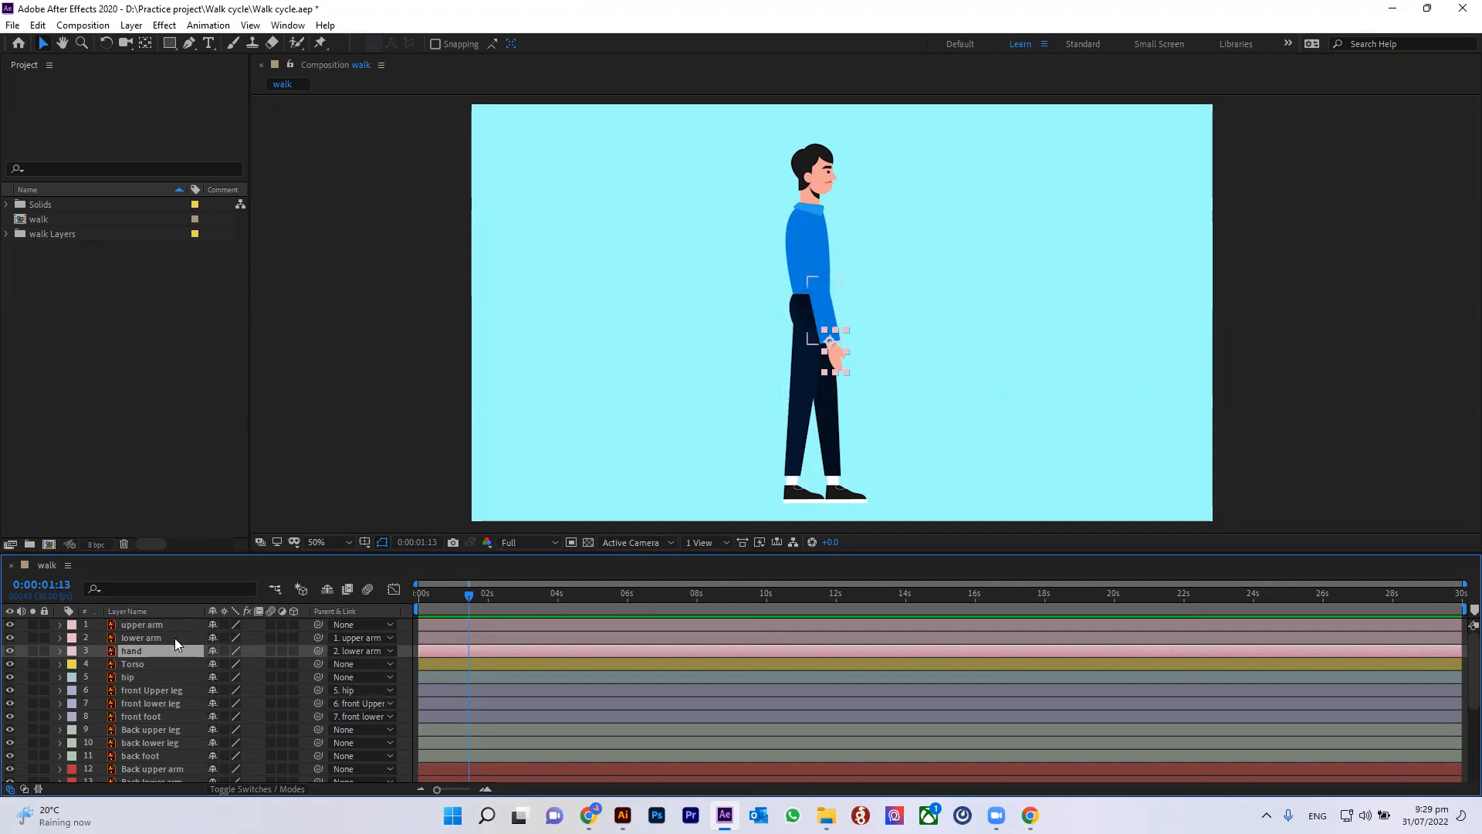
pyautogui.moveTo(318, 624); pyautogui.dragTo(150, 665)
# Step: Scrub the Torso's rotation to test that the arm follows it
pyautogui.click(141, 662)
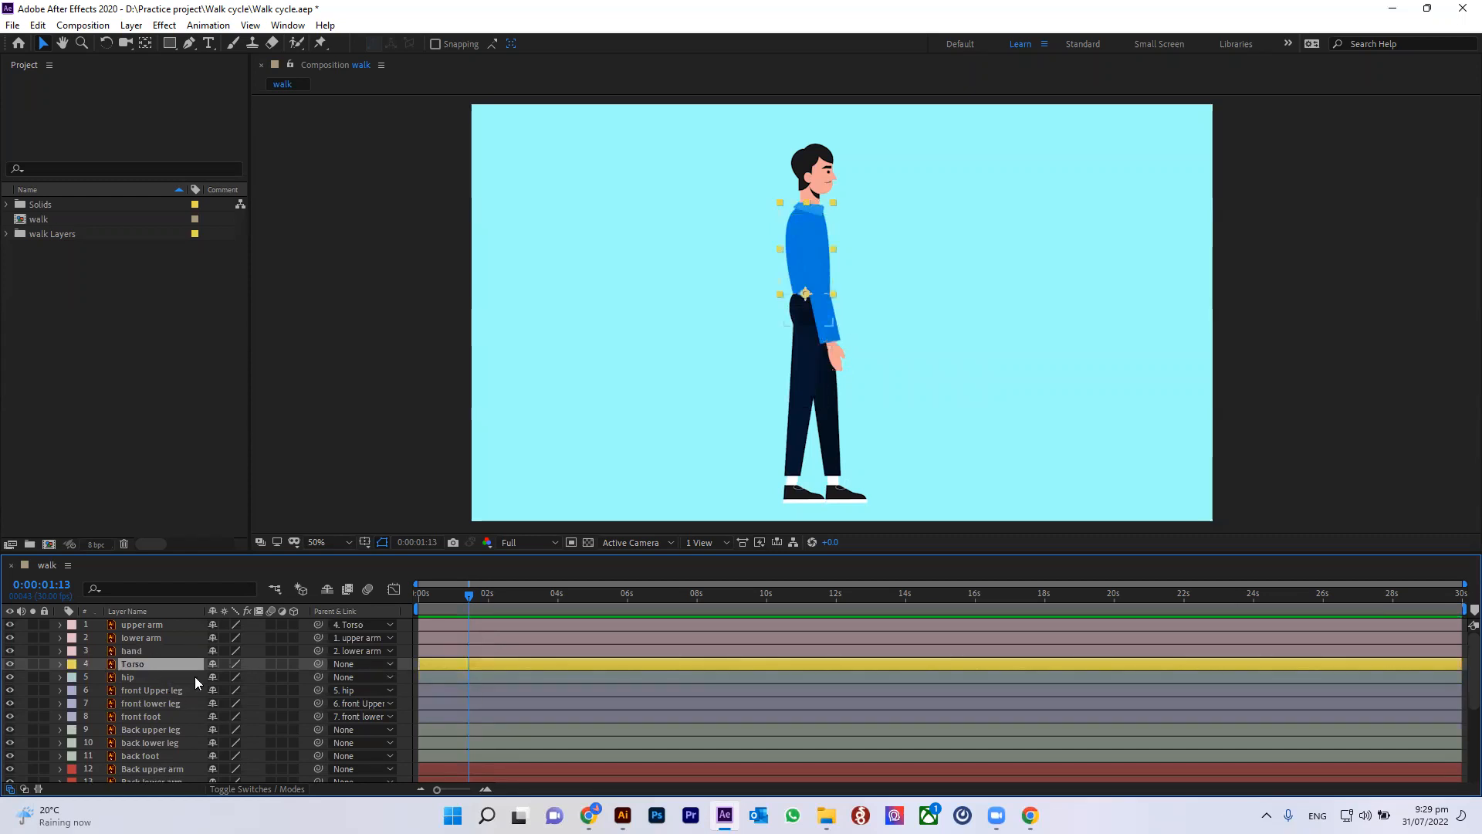
pyautogui.press('r')
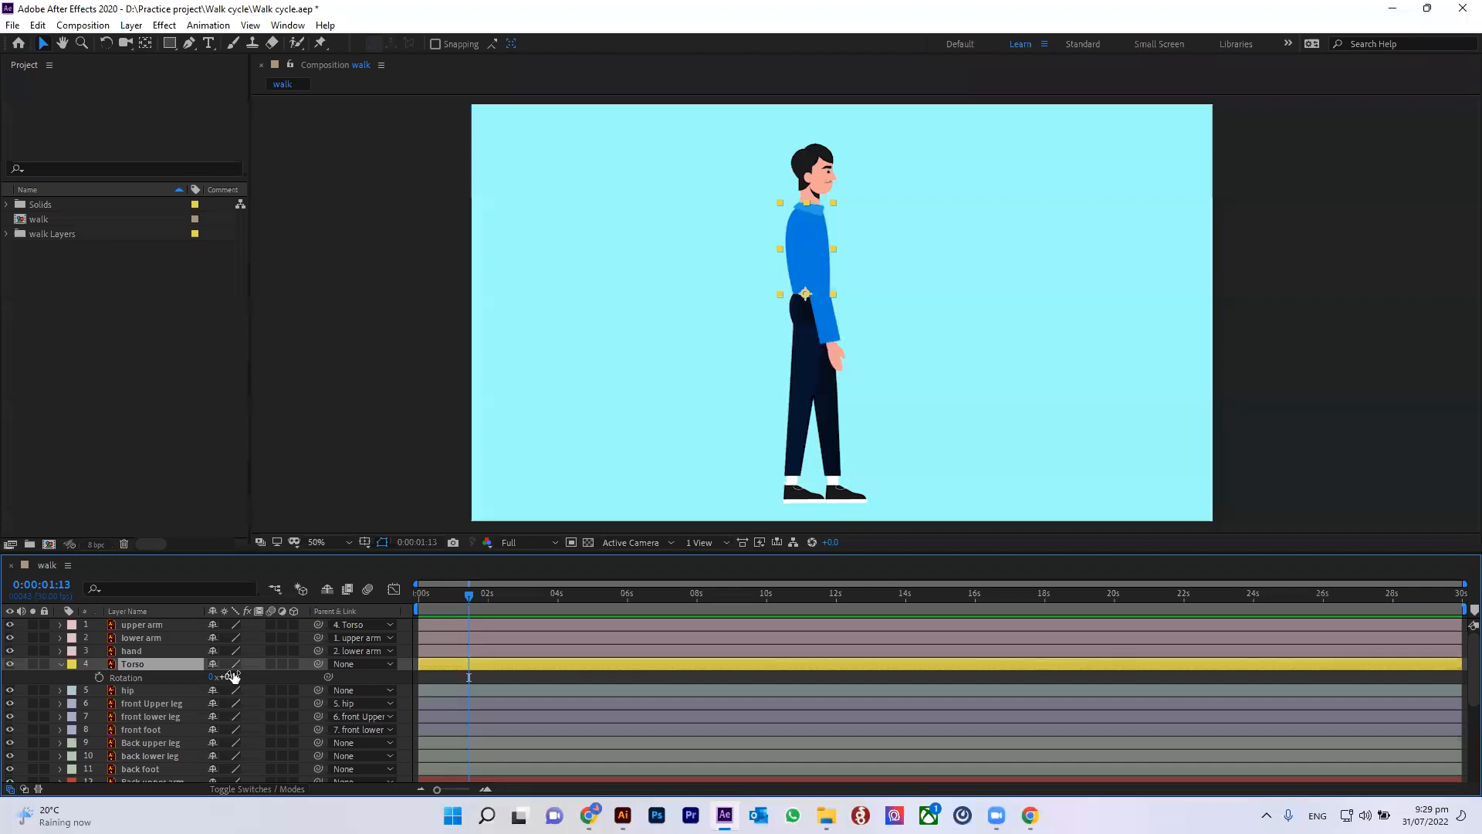
pyautogui.moveTo(237, 679)
pyautogui.mouseDown()
pyautogui.moveTo(278, 678)
pyautogui.moveTo(244, 679)
pyautogui.moveTo(254, 684)
pyautogui.mouseUp()
pyautogui.click(59, 664)
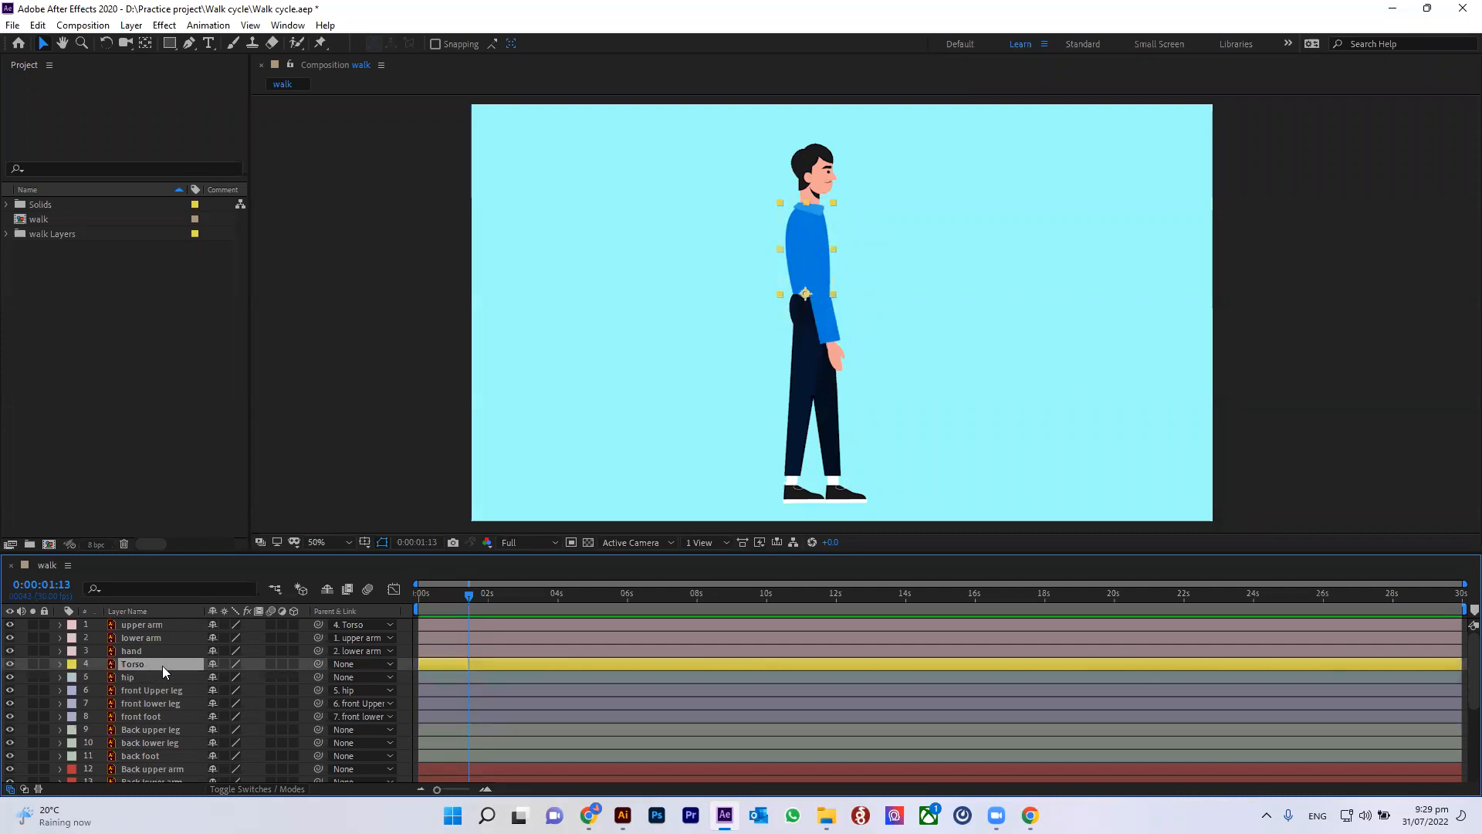
# Step: Parent the Torso layer to the hip layer and select the three front arm layers
pyautogui.moveTo(318, 663); pyautogui.dragTo(139, 677)
pyautogui.moveTo(318, 716); pyautogui.dragTo(139, 703)
pyautogui.click(134, 626)
pyautogui.click(133, 640)
pyautogui.click(133, 651)
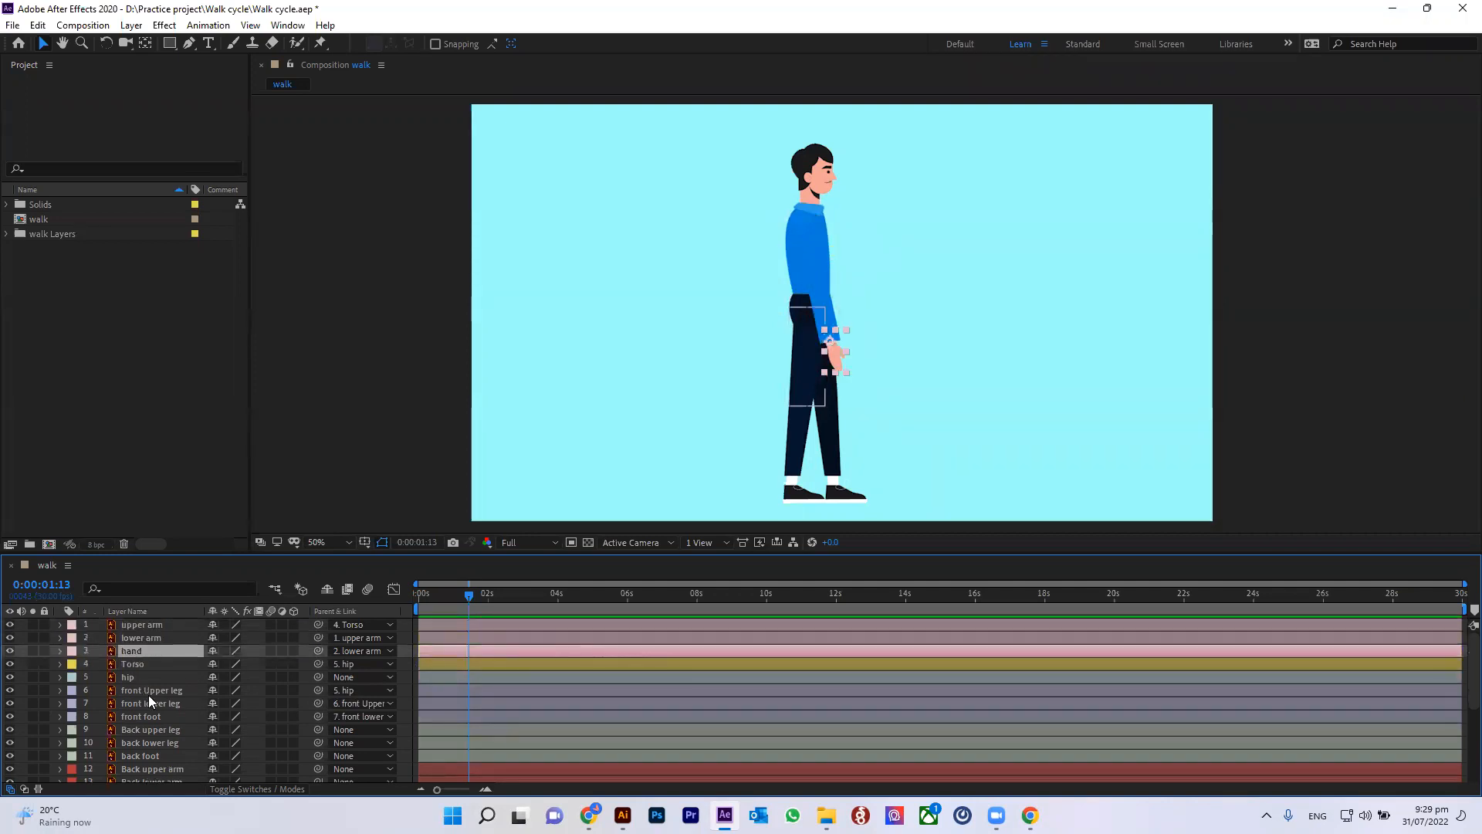
# Step: Parent the back leg chain: back foot to back lower leg, back lower leg to back upper leg, and back upper leg to hip
pyautogui.click(140, 730)
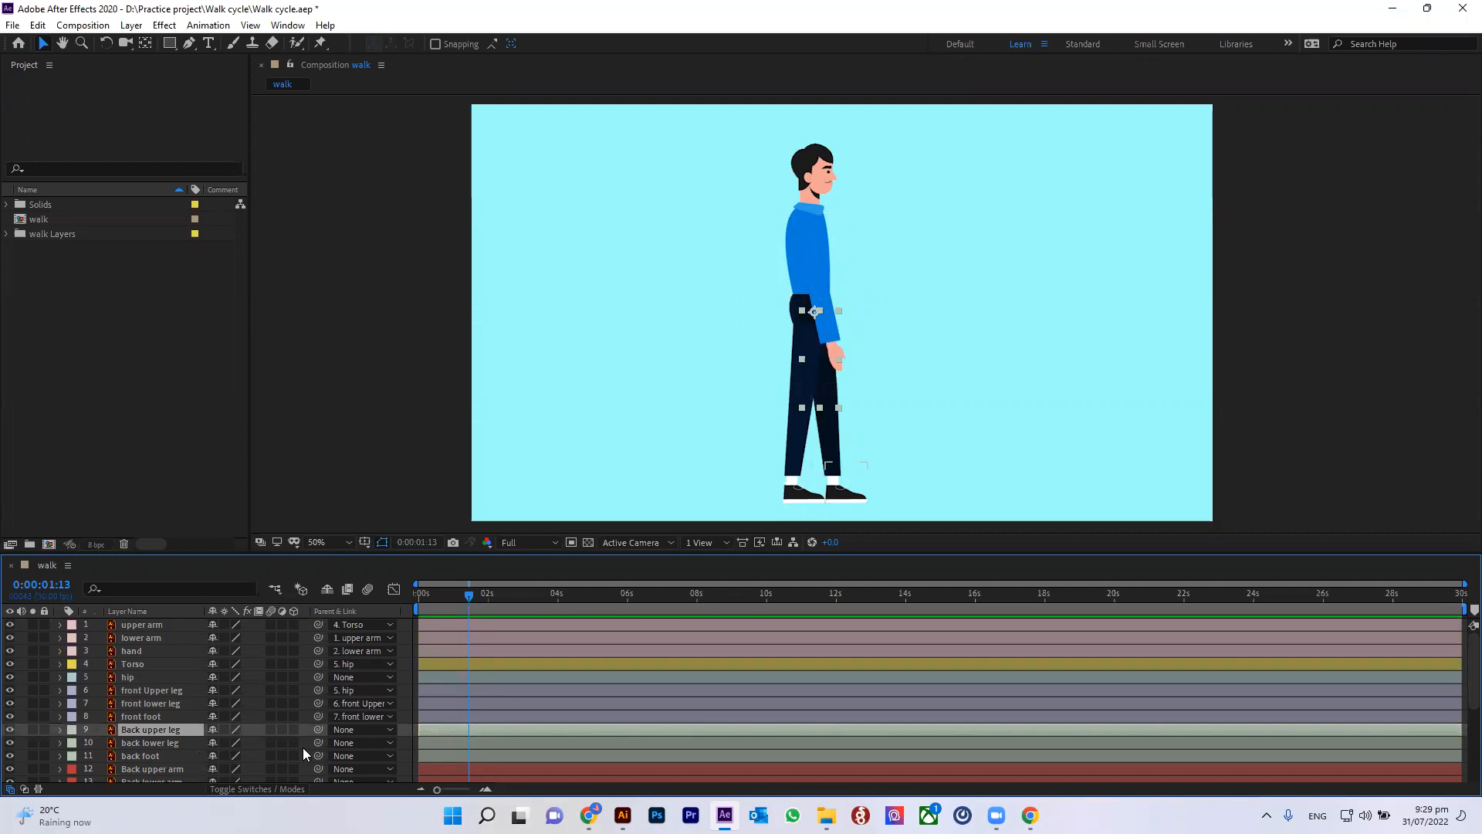
pyautogui.moveTo(318, 756); pyautogui.dragTo(168, 732)
pyautogui.moveTo(318, 729); pyautogui.dragTo(145, 677)
pyautogui.scroll(-1, 216, 707)
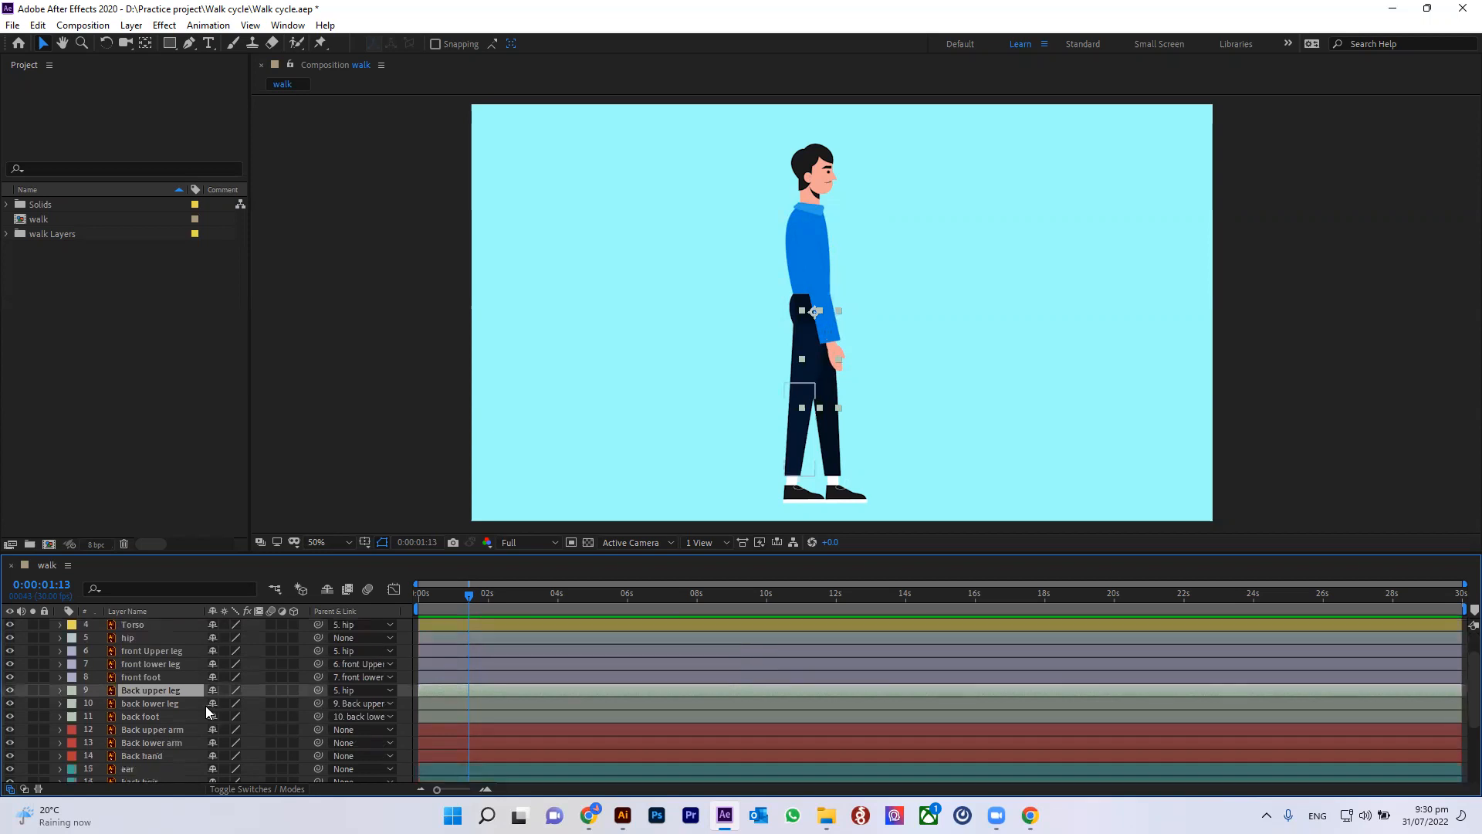
# Step: Parent the back arm chain: Back hand to Back lower arm, Back lower arm to Back upper arm, and Back upper arm to Torso
pyautogui.click(158, 730)
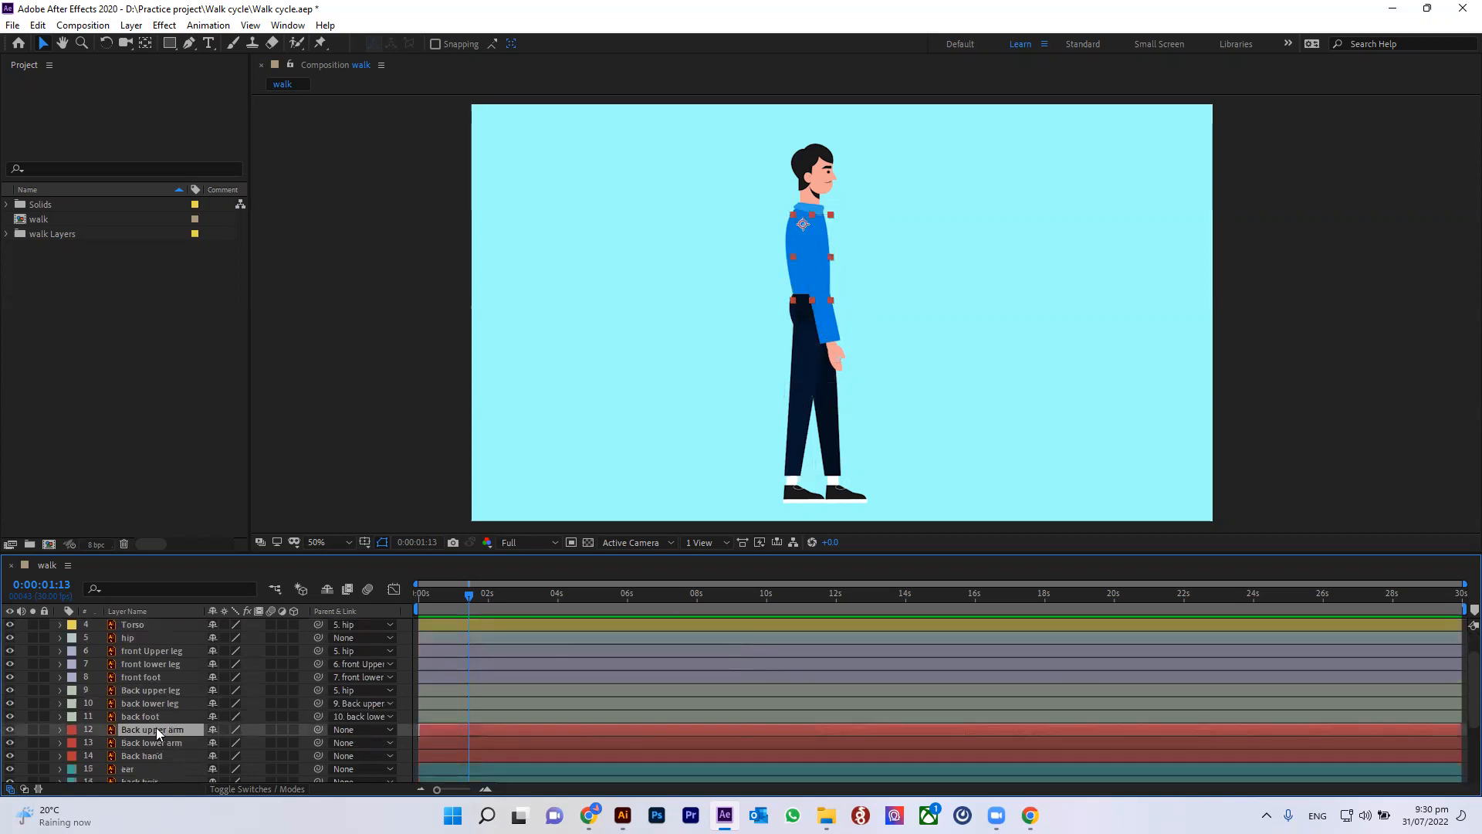
pyautogui.click(166, 757)
pyautogui.moveTo(318, 755); pyautogui.dragTo(151, 742)
pyautogui.moveTo(317, 743); pyautogui.dragTo(182, 731)
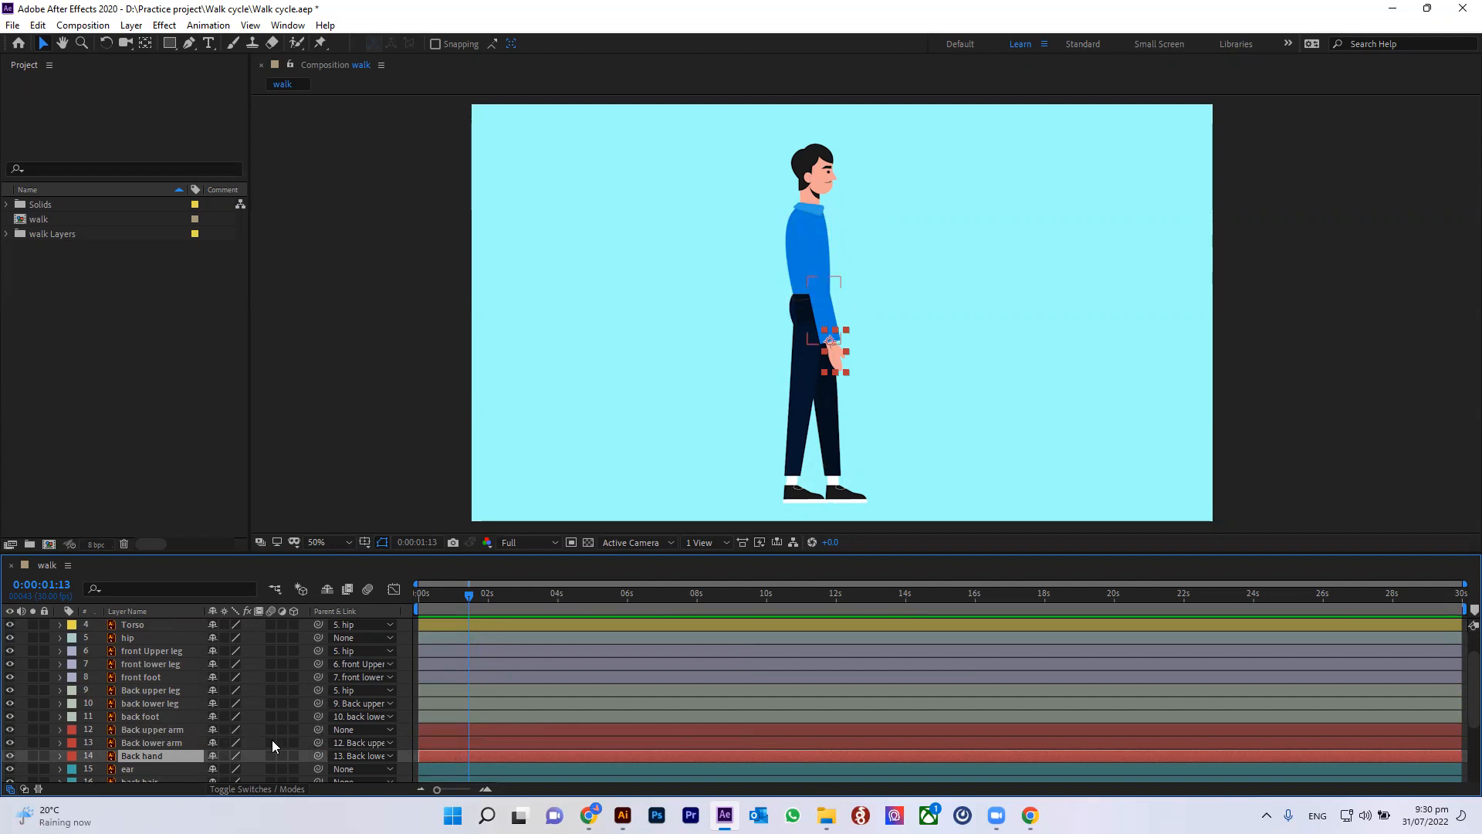
pyautogui.moveTo(318, 729); pyautogui.dragTo(150, 667)
pyautogui.scroll(-2, 180, 729)
pyautogui.click(182, 718)
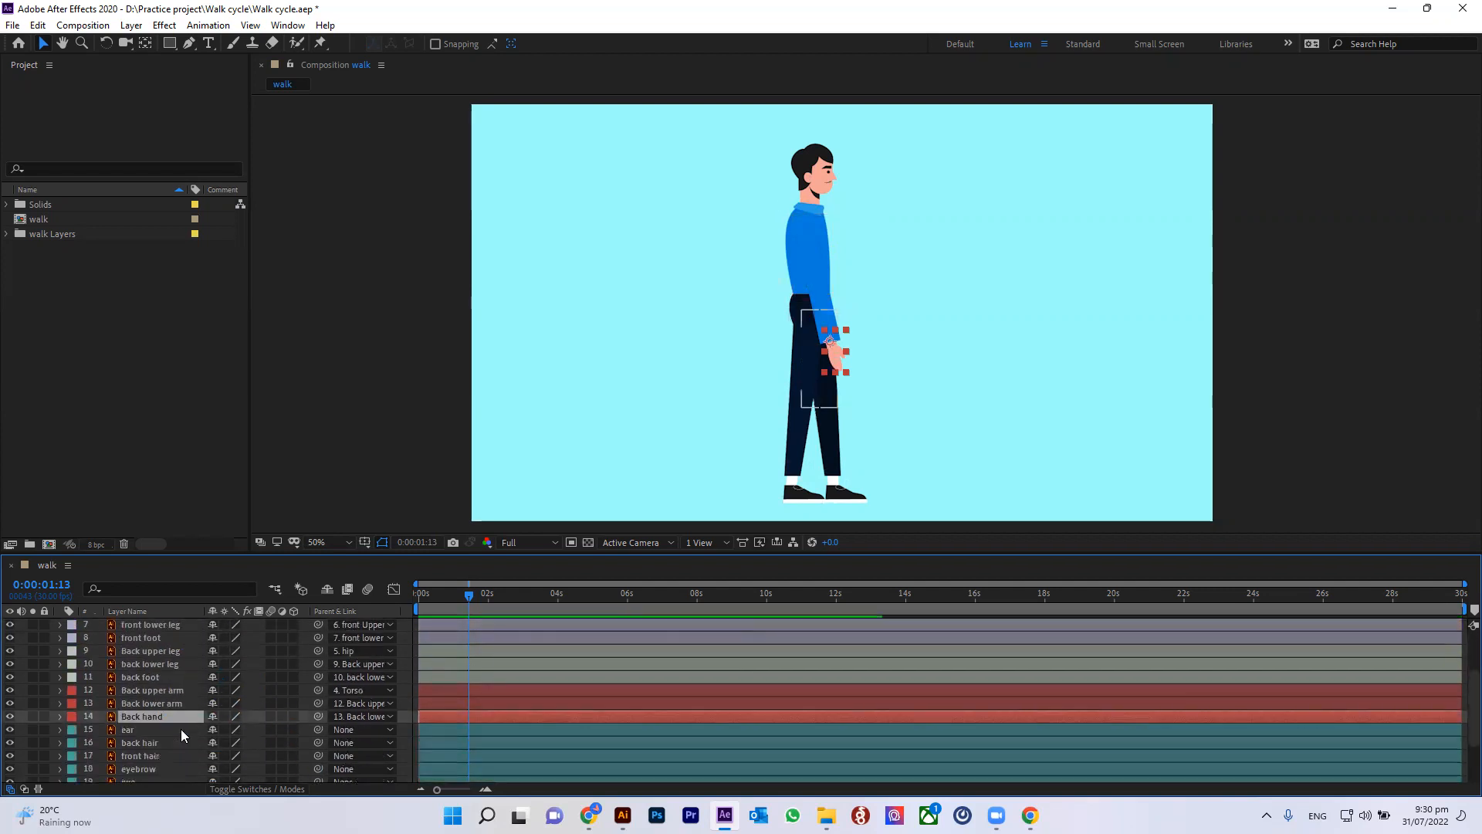
# Step: Parent the ear, back hair, front hair, eyebrow, eye and mouth layers to the face layer
pyautogui.scroll(-1, 156, 735)
pyautogui.click(148, 690)
pyautogui.click(142, 704)
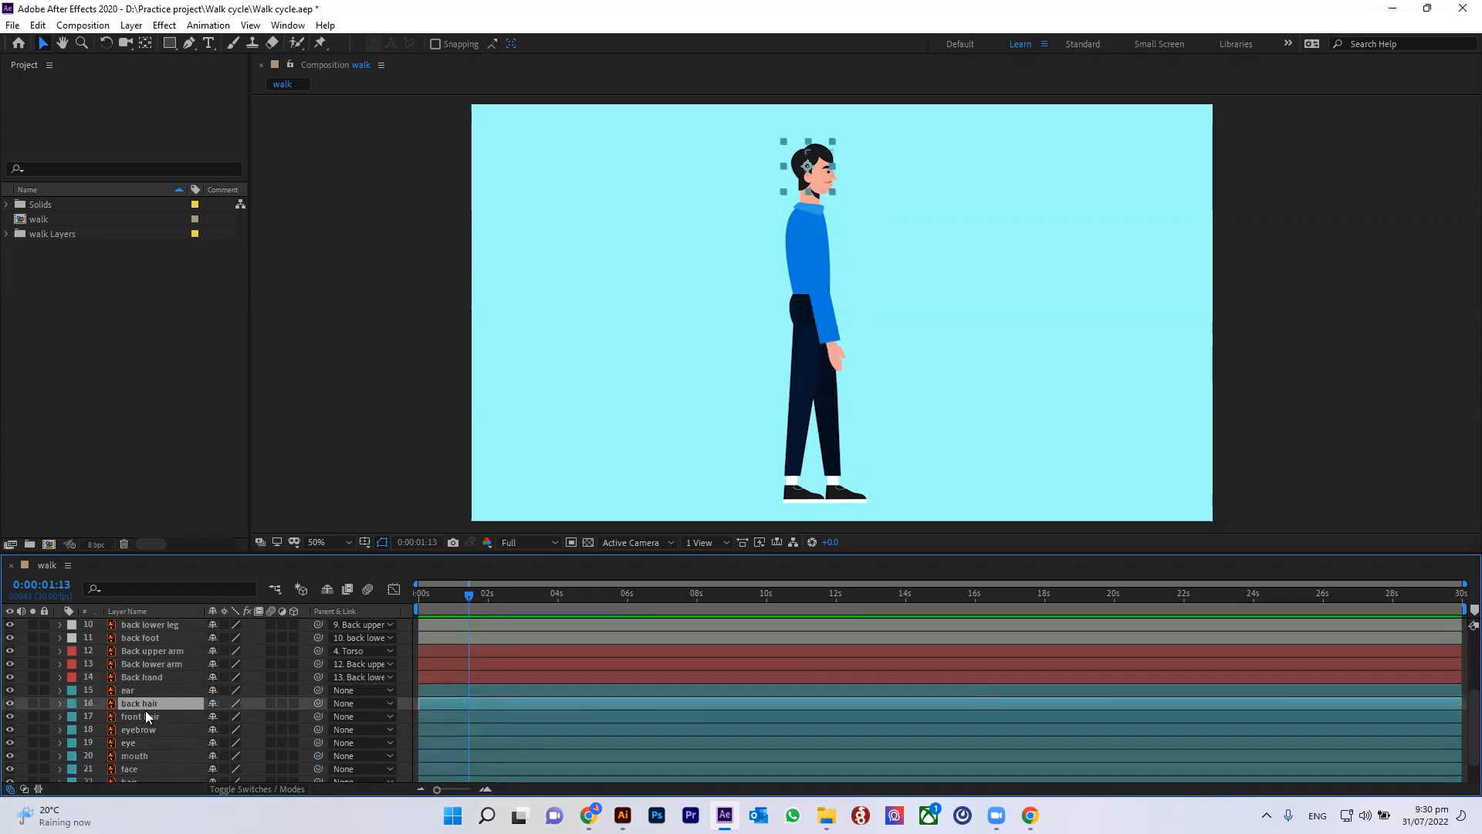
pyautogui.scroll(-1, 147, 752)
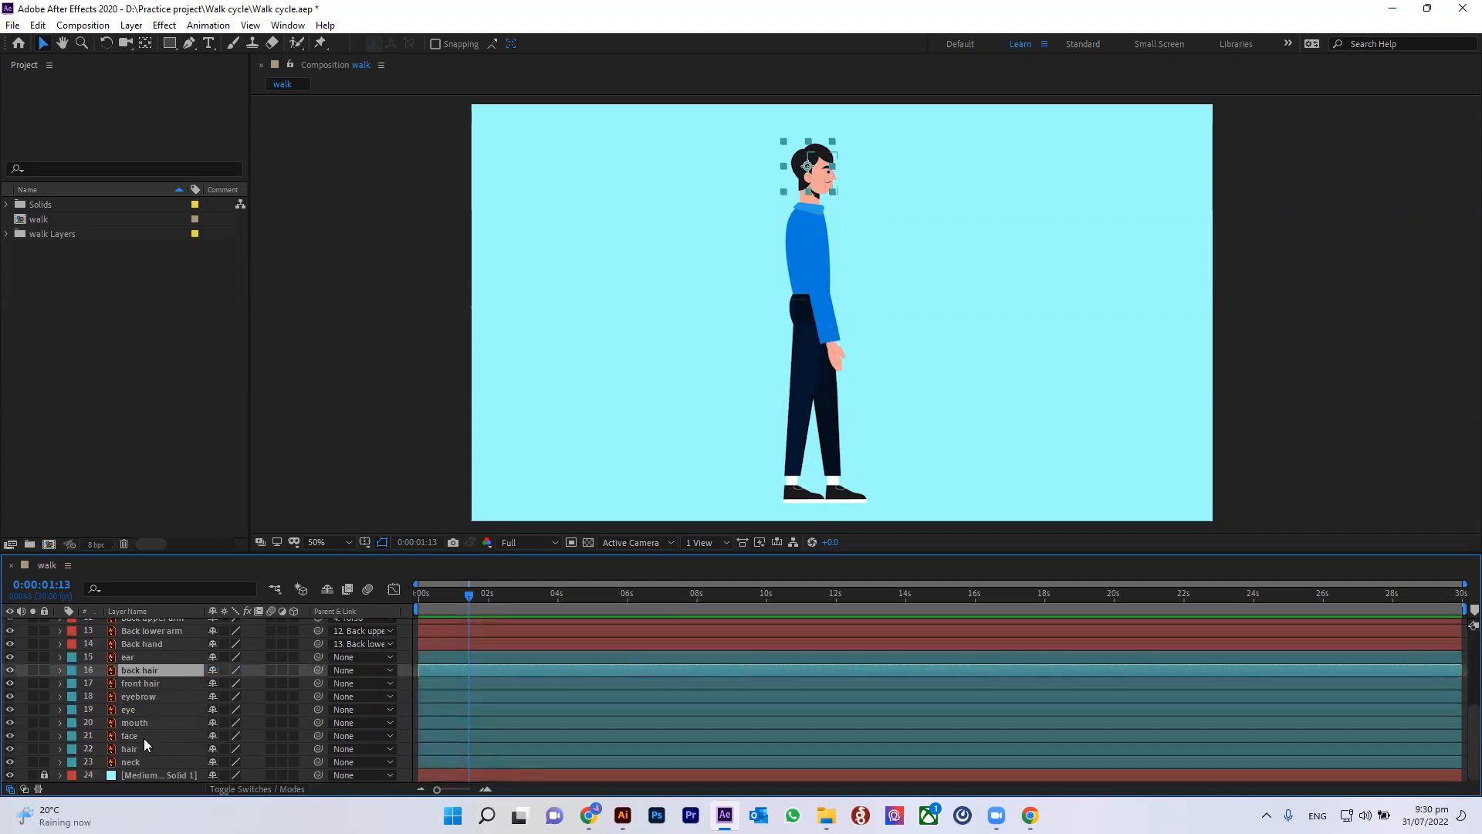
pyautogui.click(136, 655)
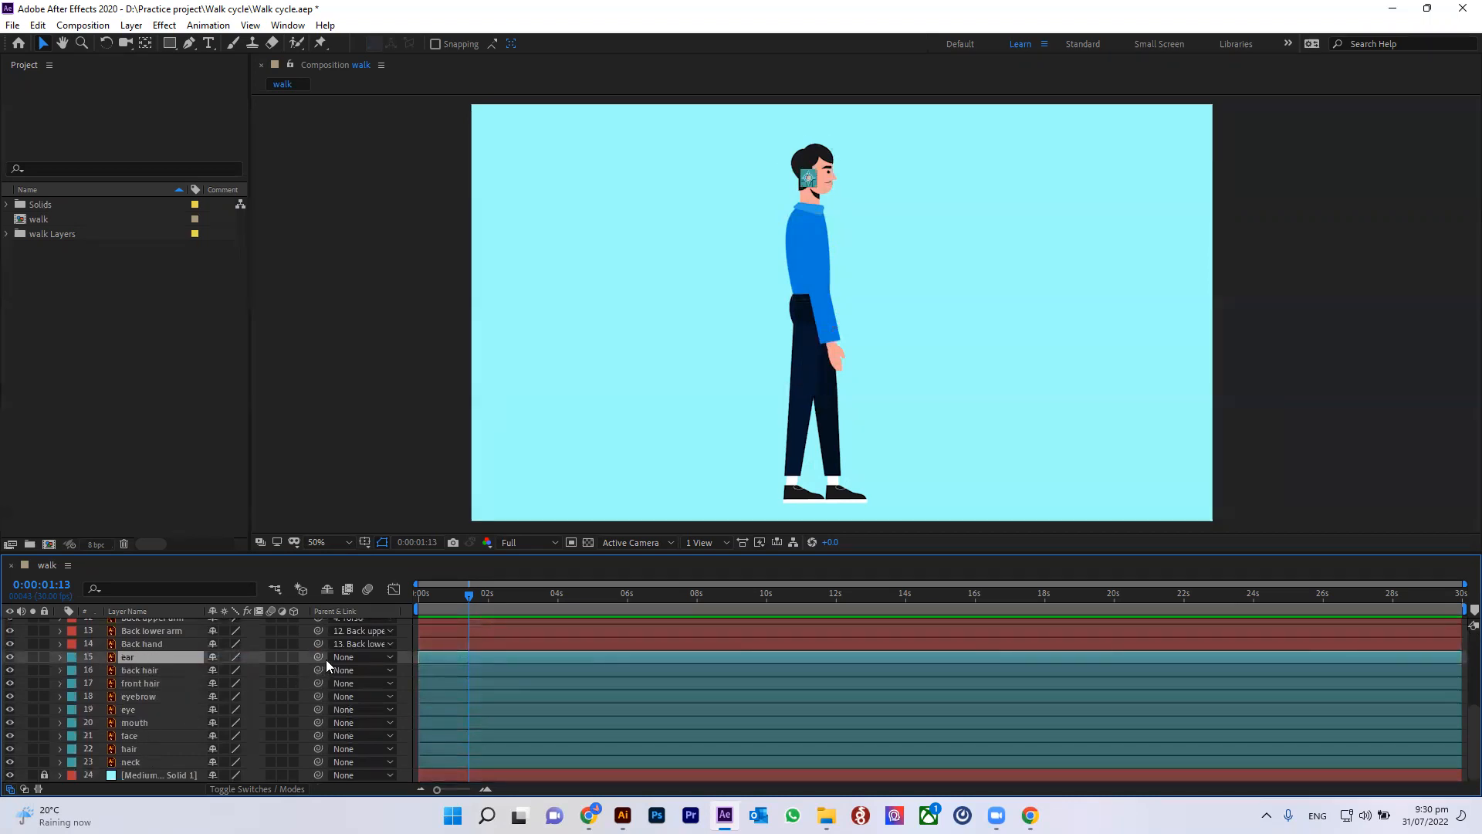
pyautogui.moveTo(318, 655); pyautogui.dragTo(156, 742)
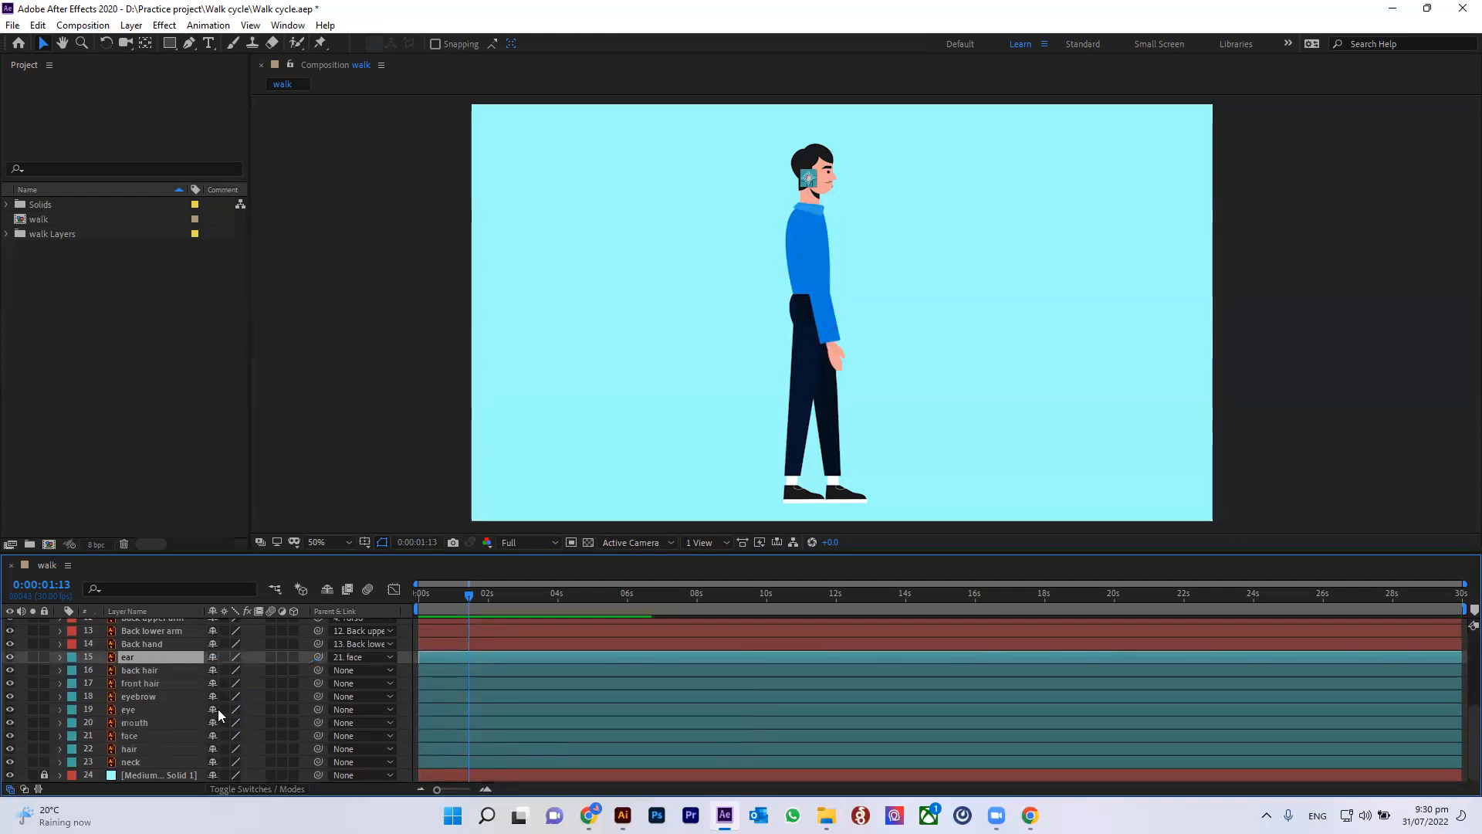
pyautogui.moveTo(318, 670); pyautogui.dragTo(158, 736)
pyautogui.moveTo(318, 683); pyautogui.dragTo(159, 736)
pyautogui.moveTo(318, 696); pyautogui.dragTo(162, 737)
pyautogui.moveTo(317, 722); pyautogui.dragTo(159, 737)
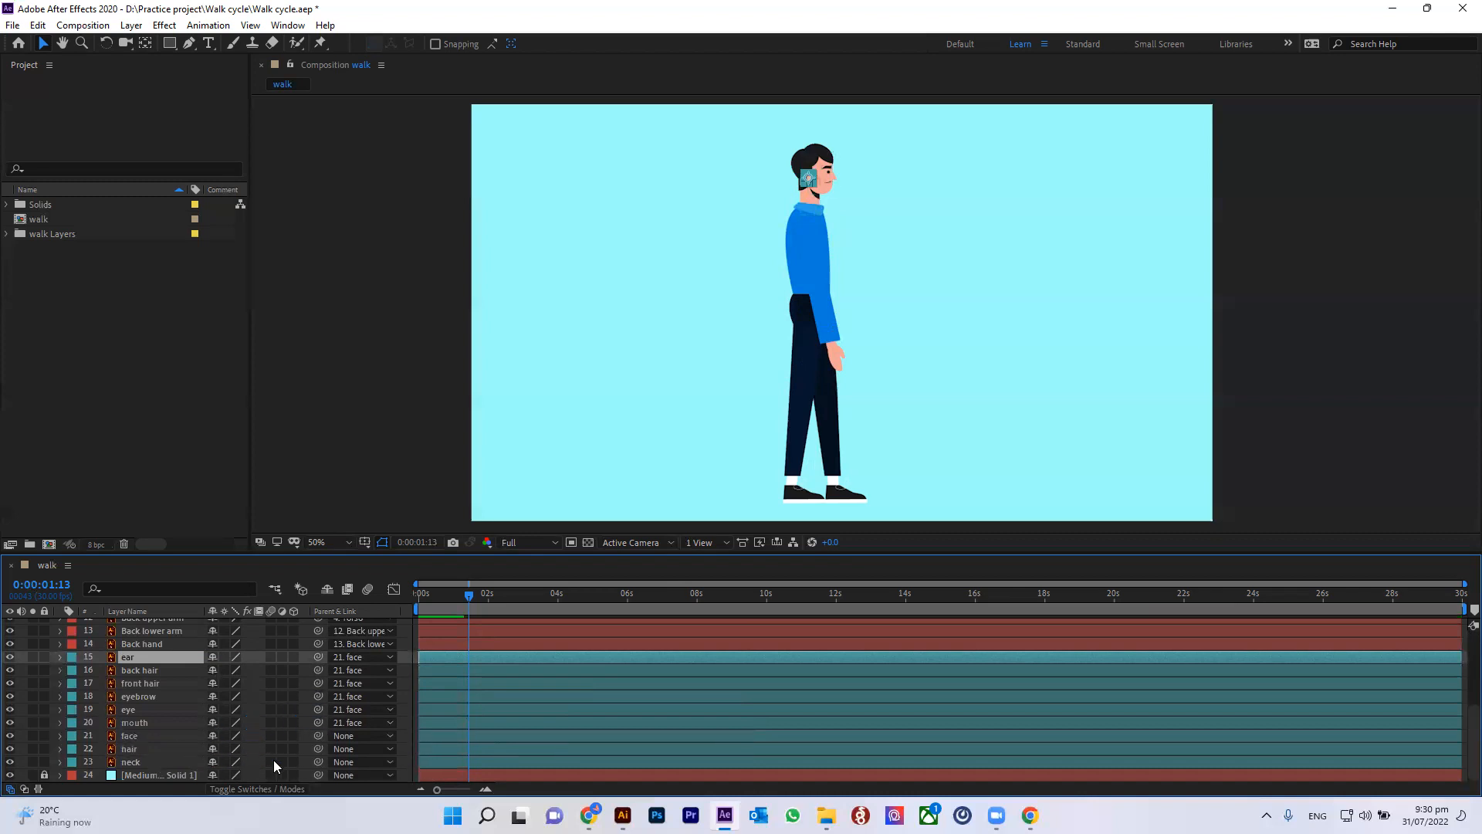
# Step: Parent the hair layer to face, the face layer to neck, and the neck layer to Torso
pyautogui.moveTo(318, 750); pyautogui.dragTo(144, 734)
pyautogui.moveTo(318, 735); pyautogui.dragTo(167, 767)
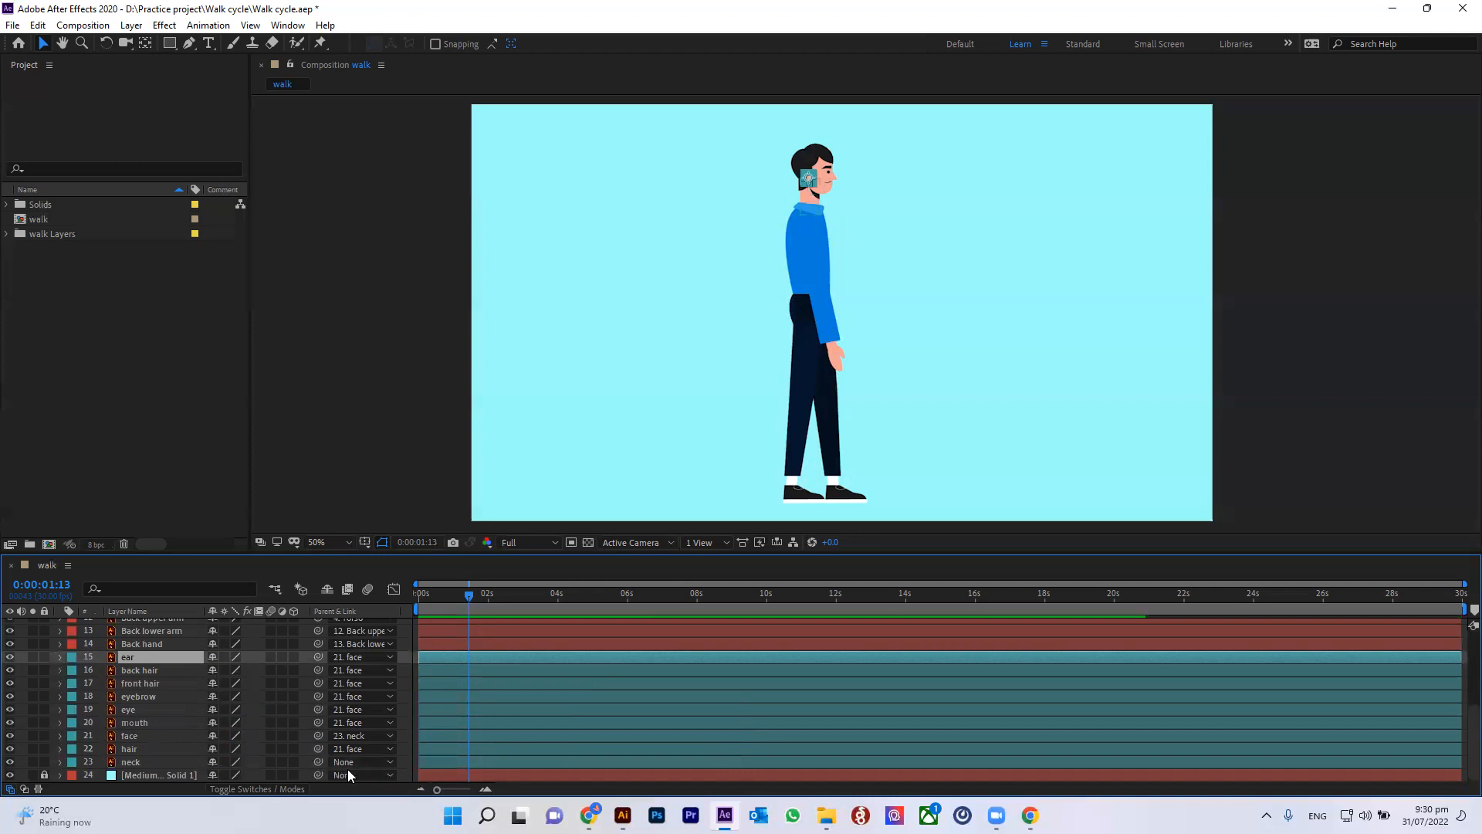
pyautogui.moveTo(316, 763); pyautogui.dragTo(141, 670)
# Step: Return to the start of the timeline and play back the composition to check the rigged character
pyautogui.moveTo(469, 594); pyautogui.dragTo(393, 610)
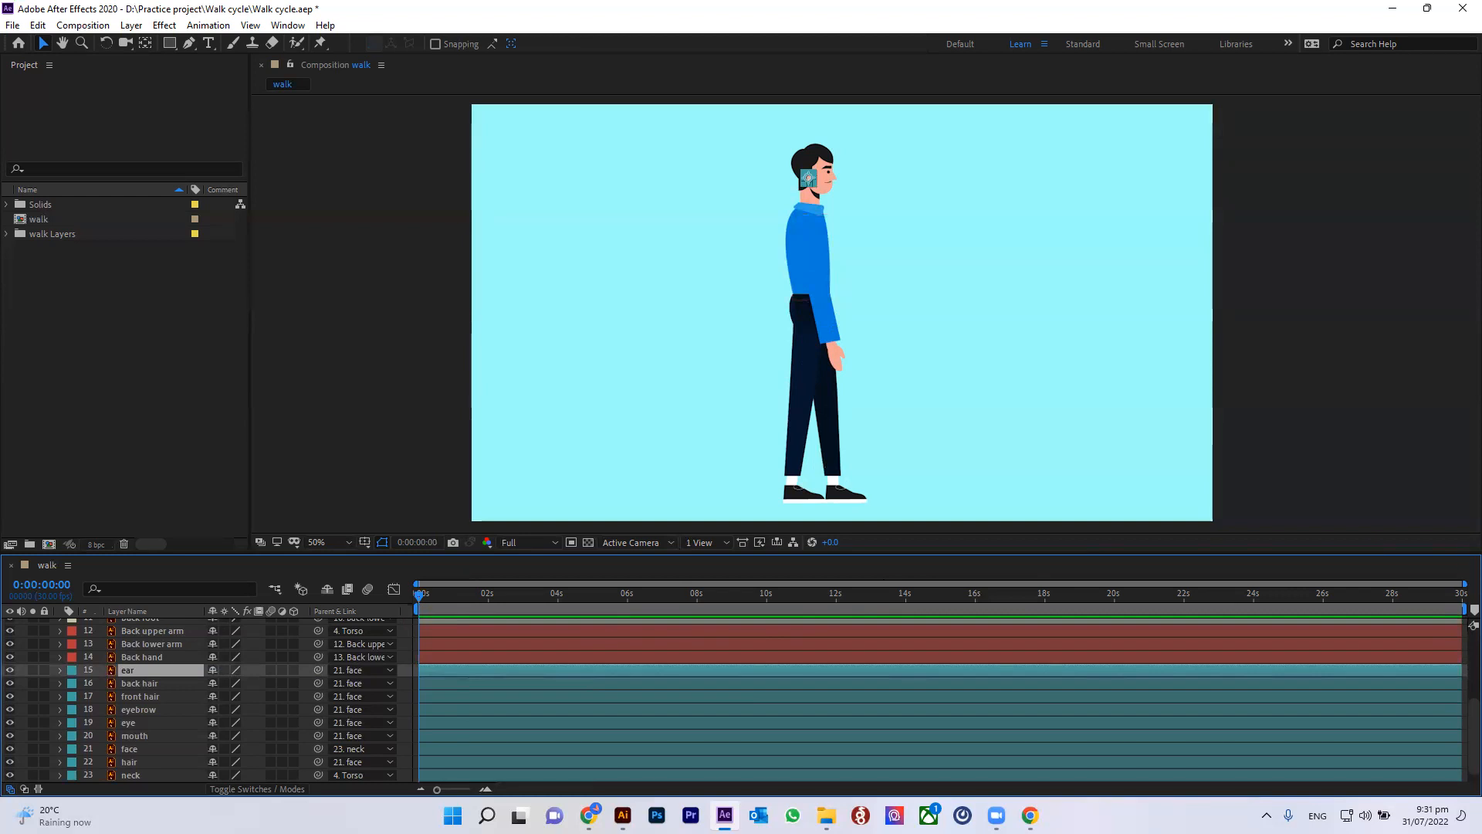
pyautogui.click(1373, 647)
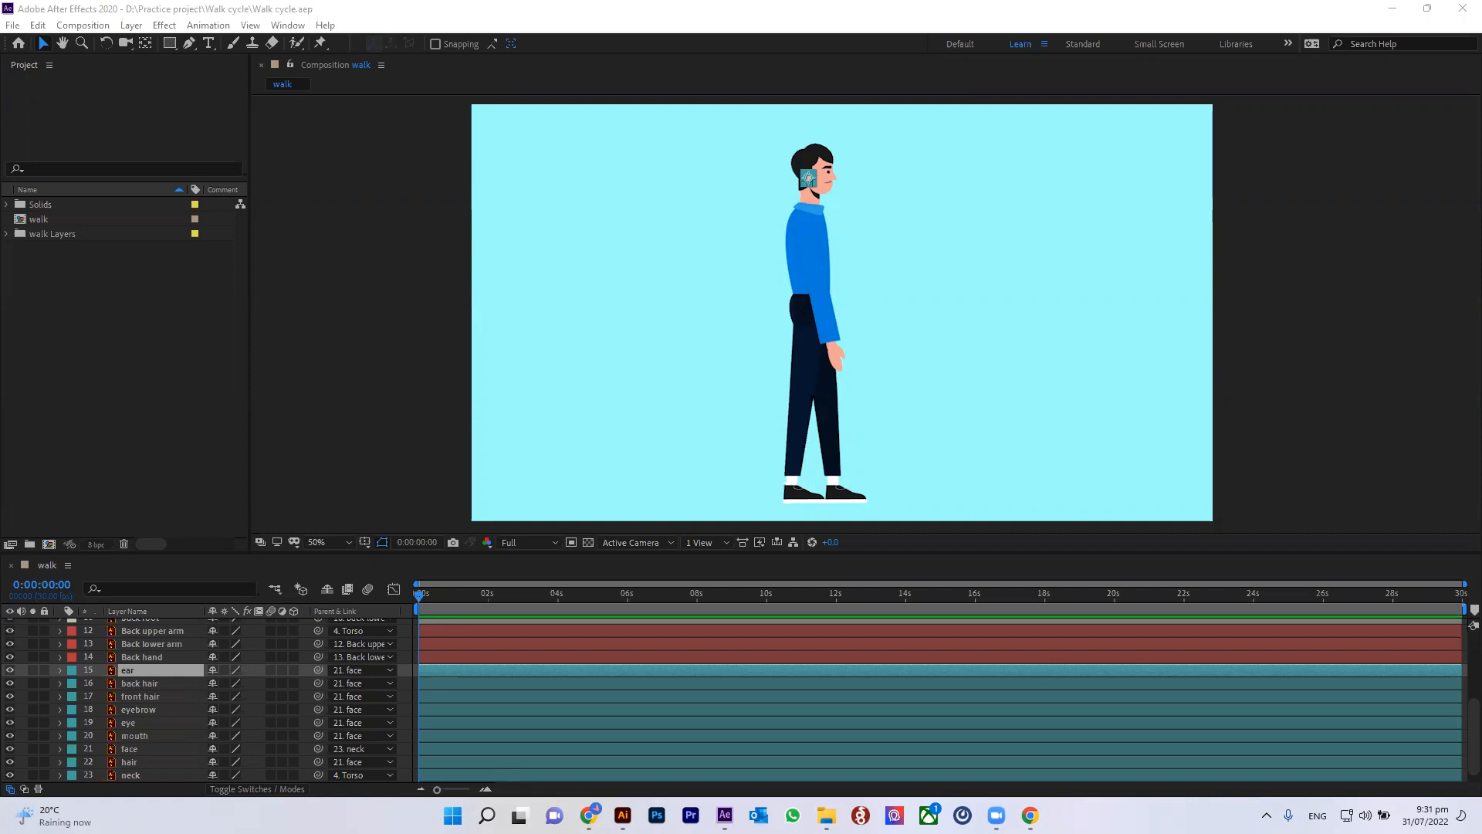
pyautogui.moveTo(417, 594); pyautogui.dragTo(484, 595)
pyautogui.moveTo(563, 619); pyautogui.dragTo(387, 671)
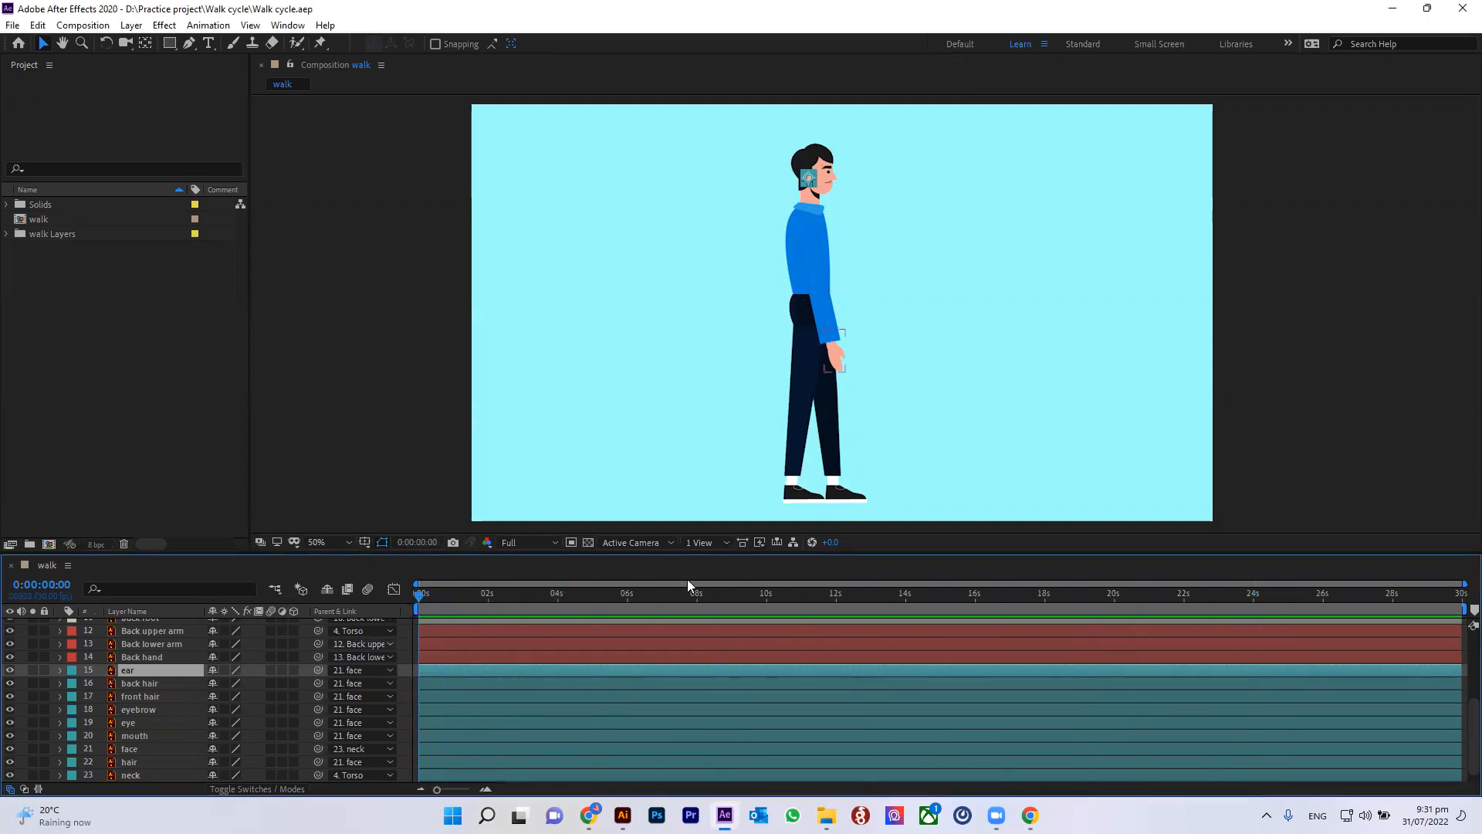
pyautogui.click(1458, 362)
pyautogui.press('space')
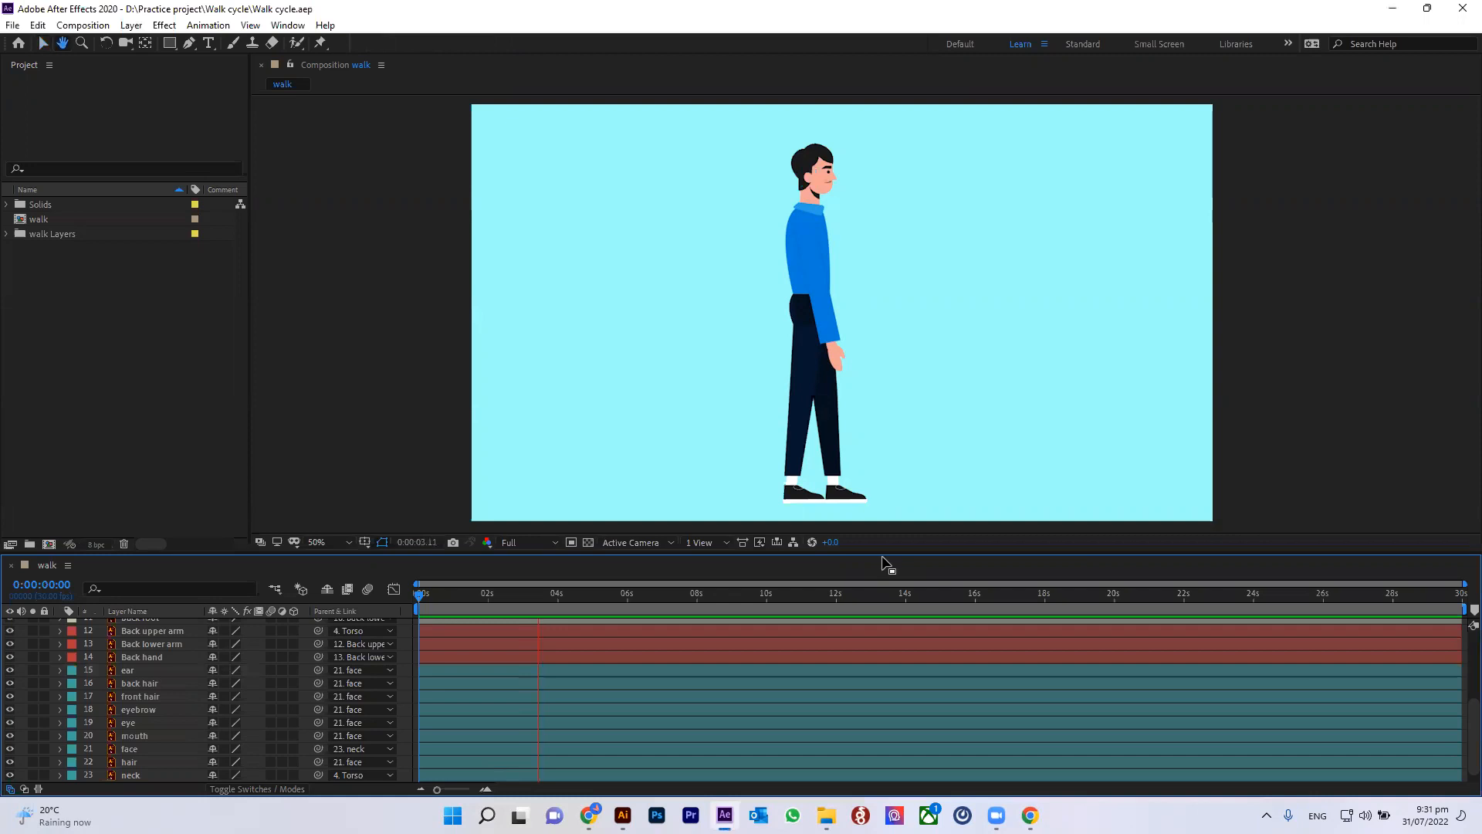
pyautogui.press('space')
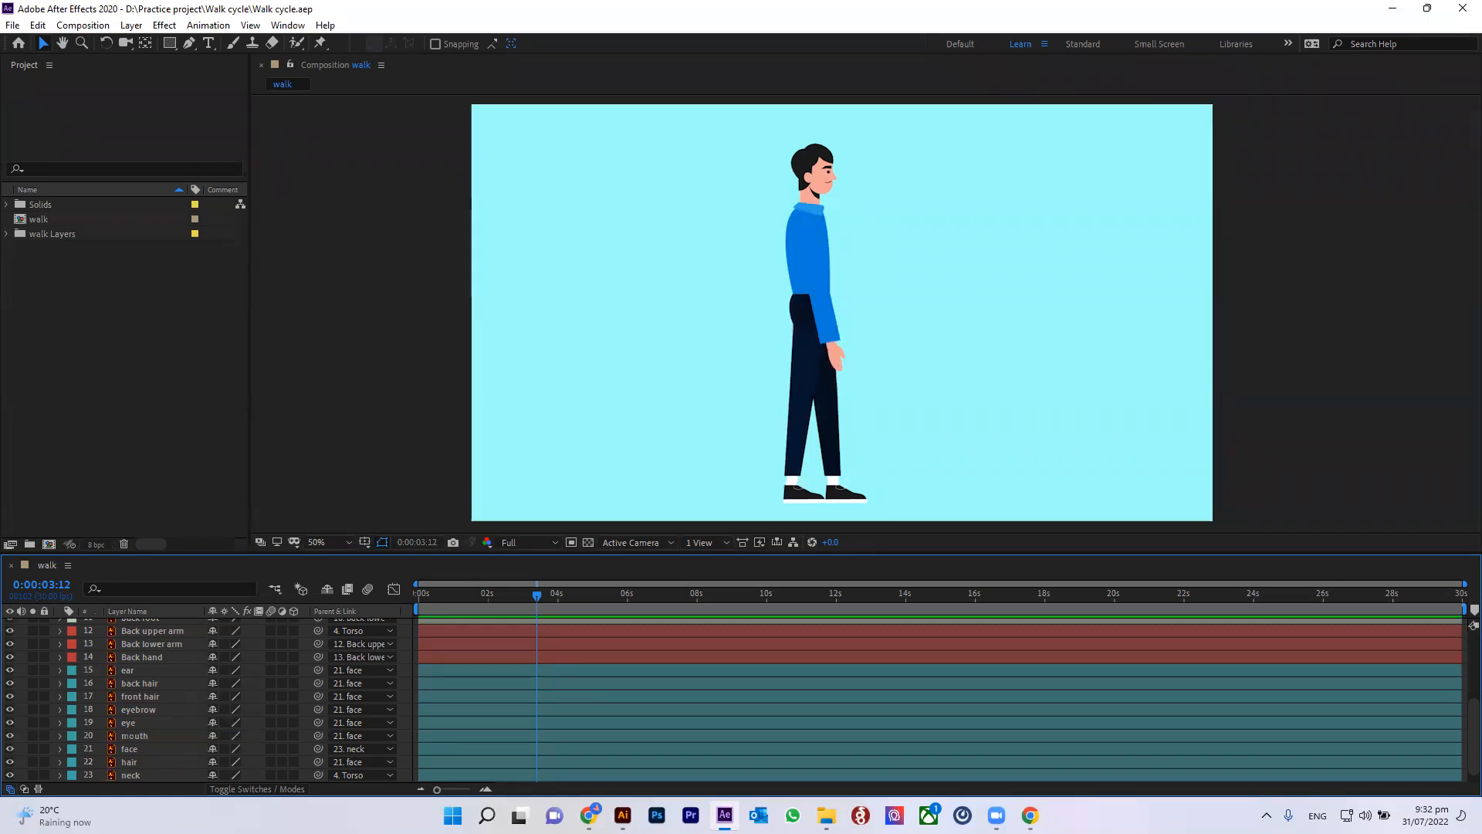
pyautogui.scroll(-2, 1194, 266)
pyautogui.scroll(1, 1250, 285)
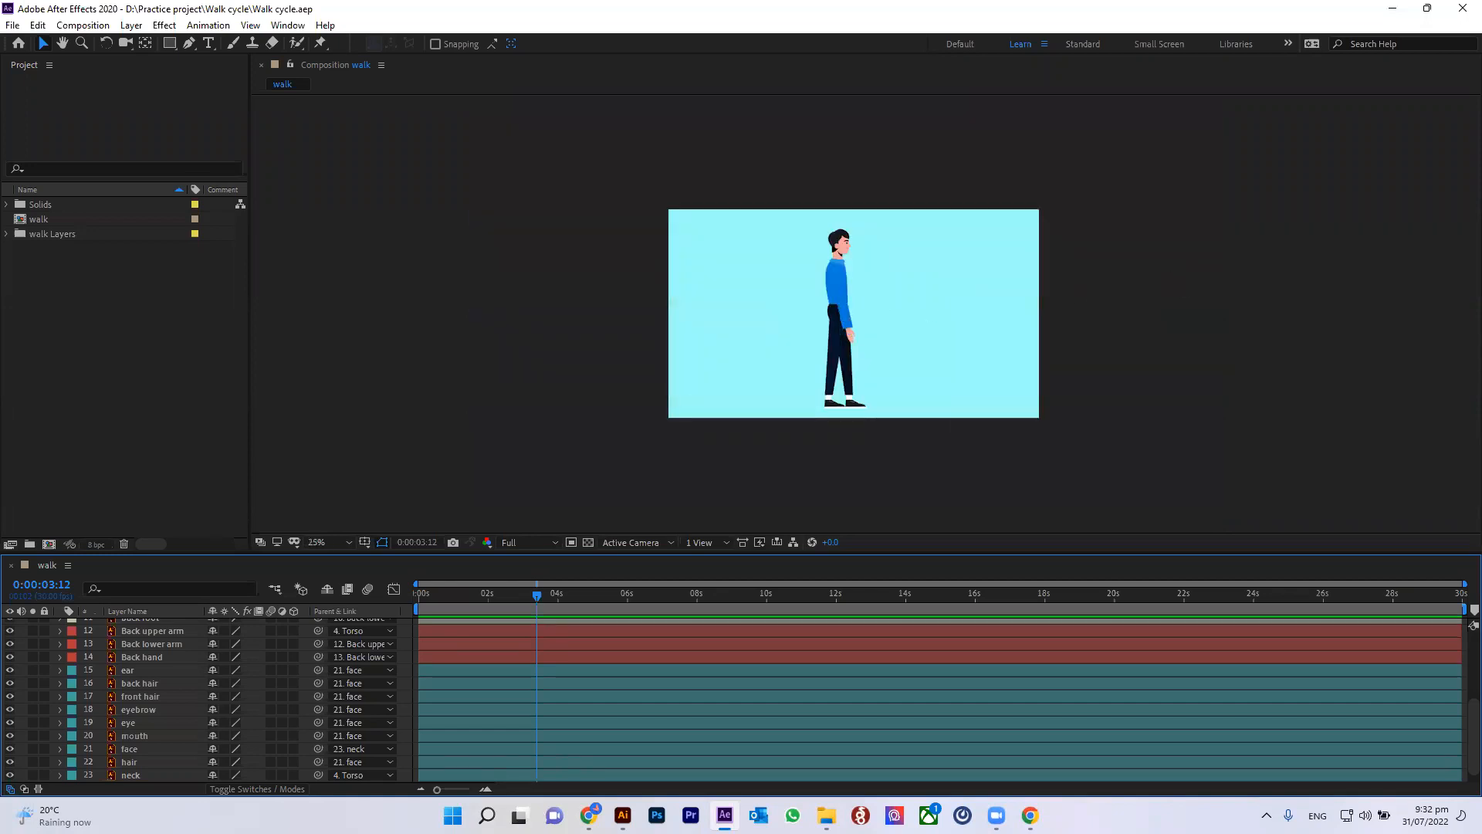